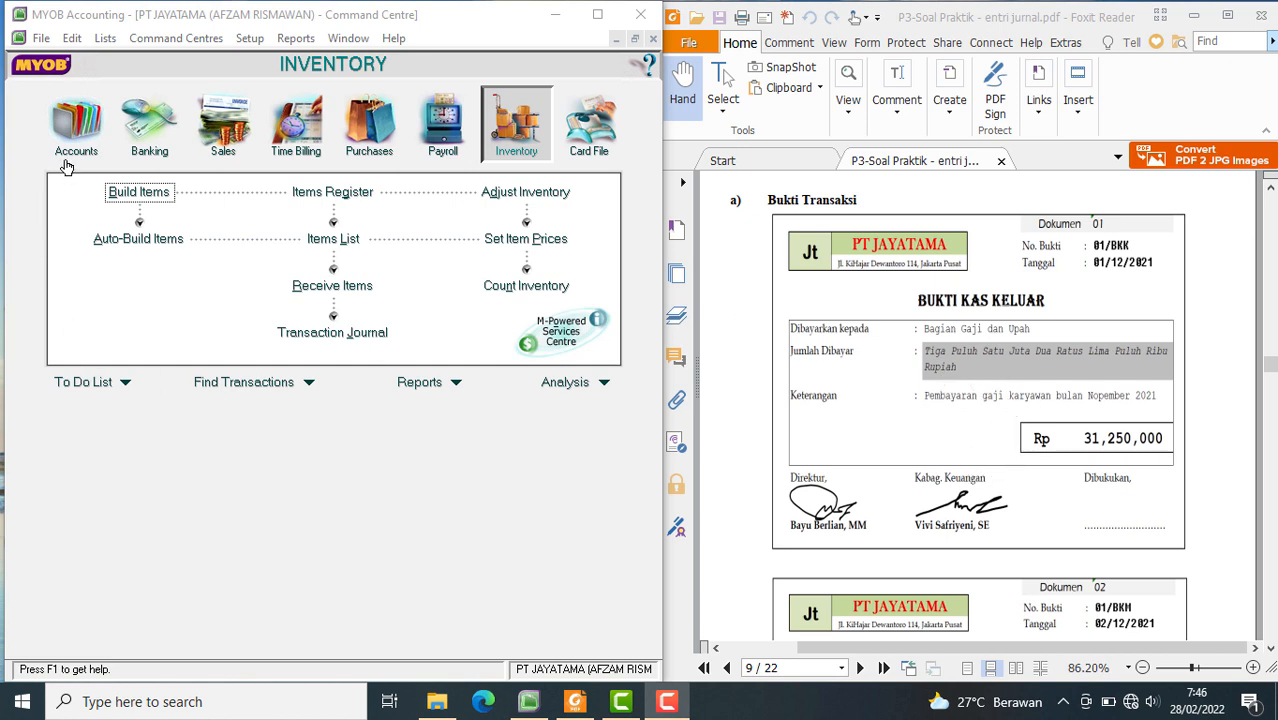
# - Open a new Spend Money transaction and turn off its tax-inclusive option
pyautogui.click(157, 143)
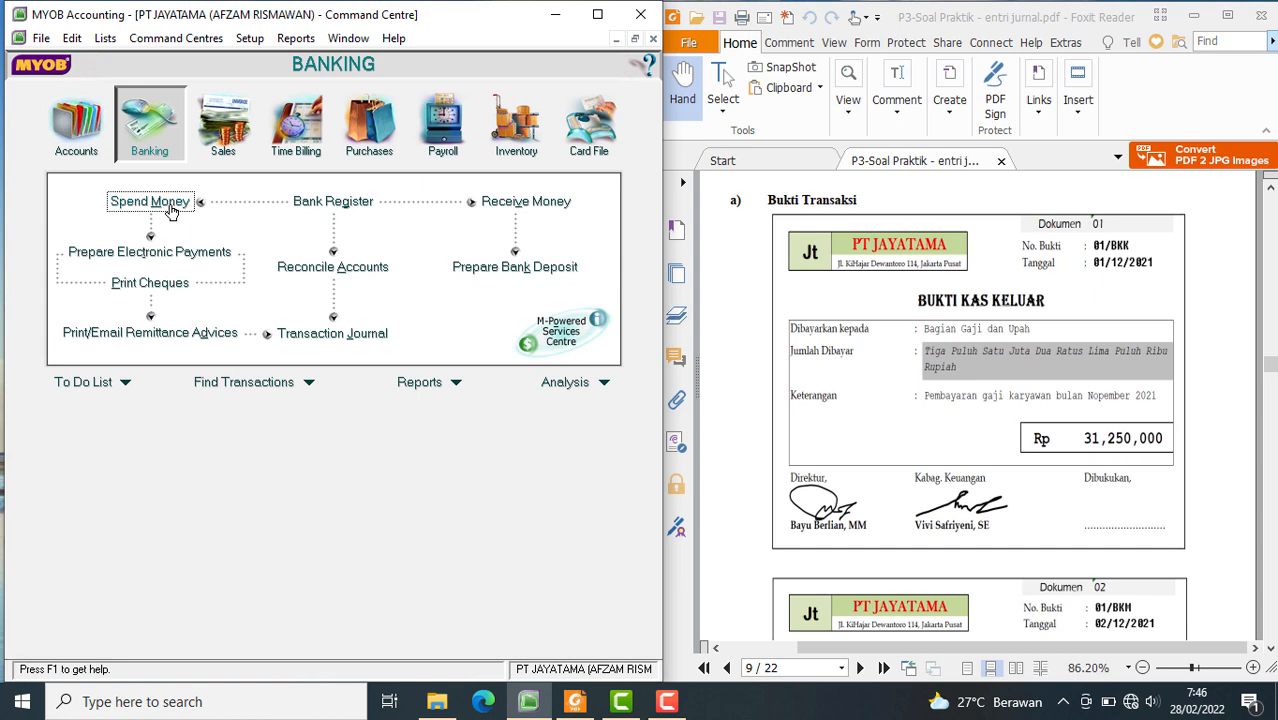
pyautogui.click(150, 202)
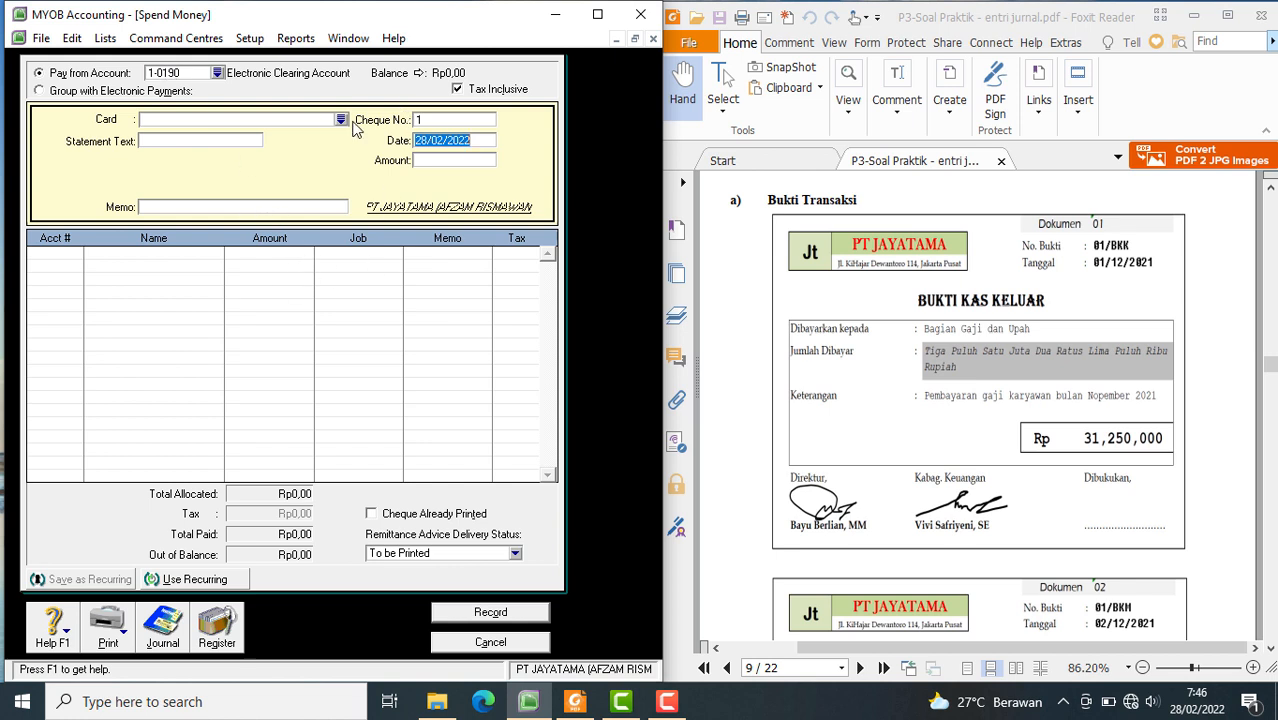
pyautogui.click(458, 90)
# - Set the account to pay from to 1-1101 Cash in Bank, consulting the payment vouchers in the PDF
pyautogui.click(217, 74)
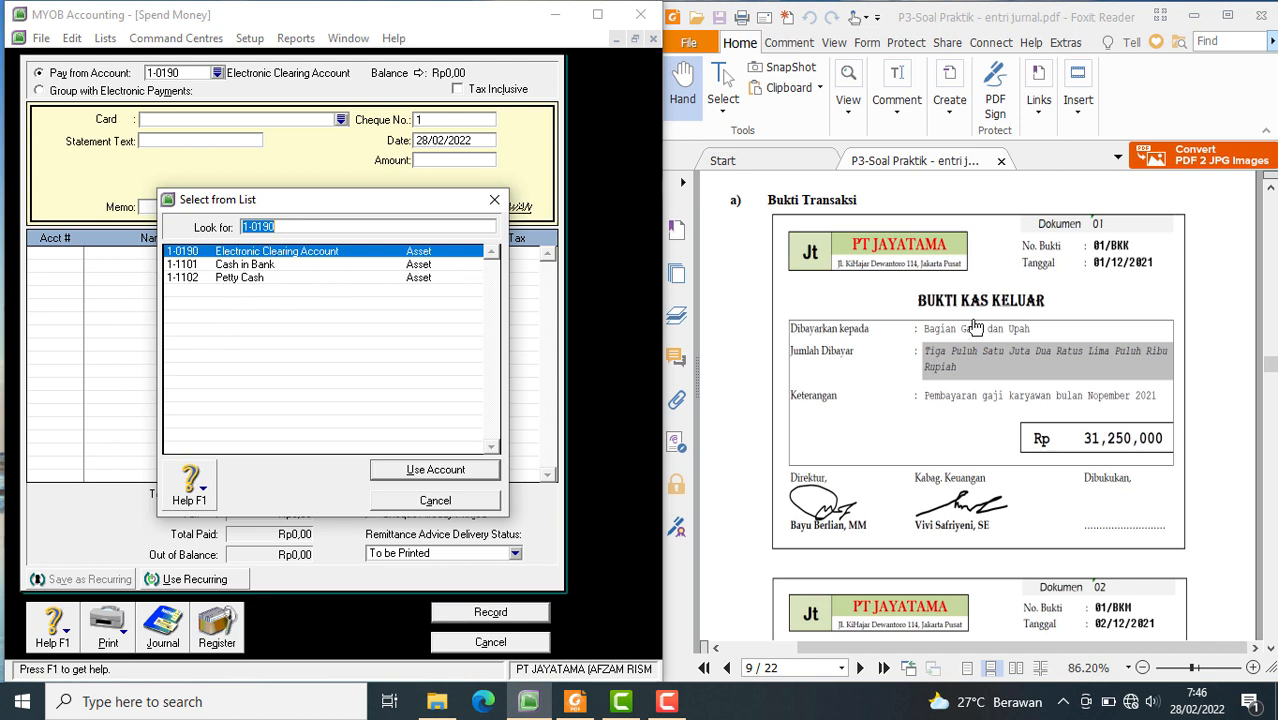
pyautogui.scroll(-10, 955, 362)
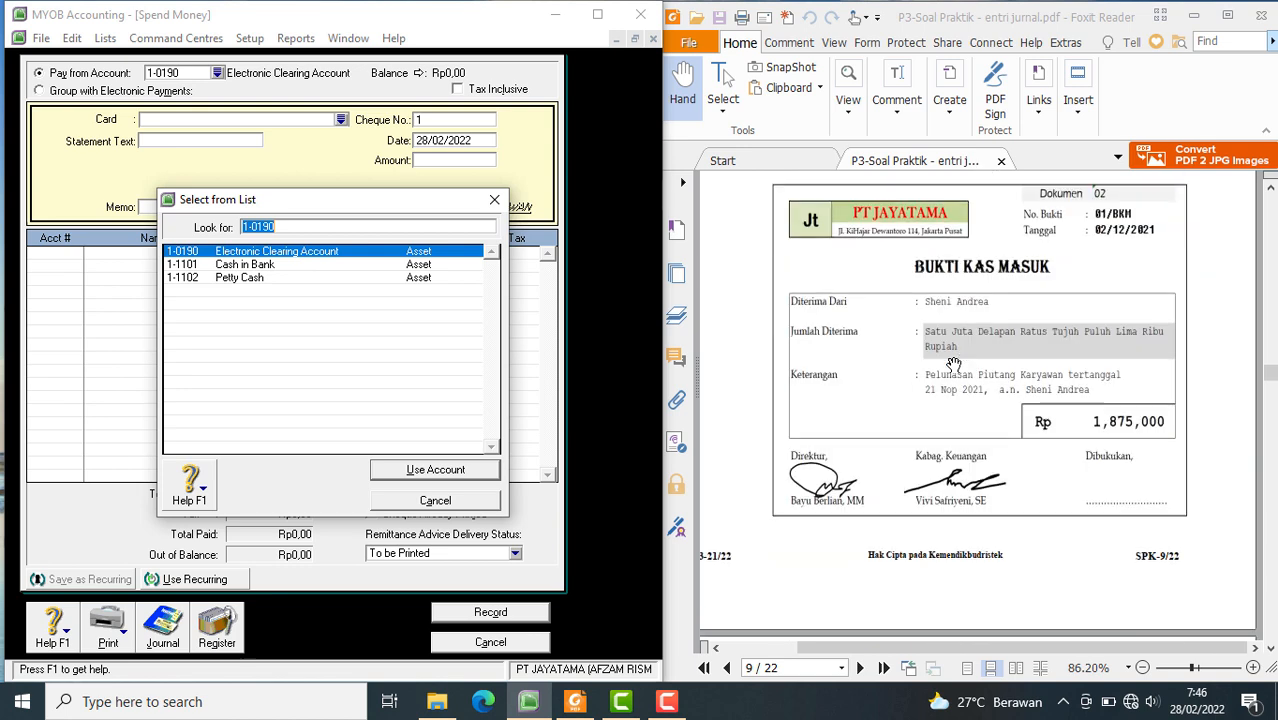
pyautogui.scroll(-10, 955, 360)
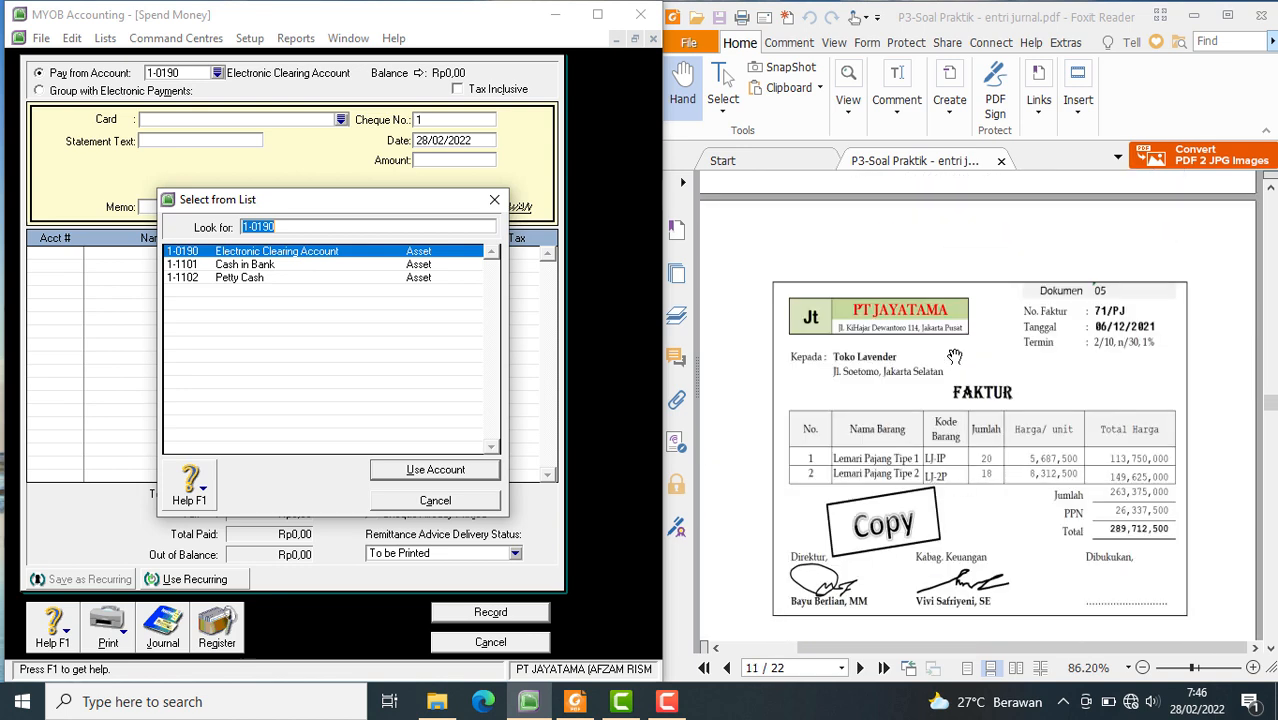
pyautogui.scroll(-10, 955, 350)
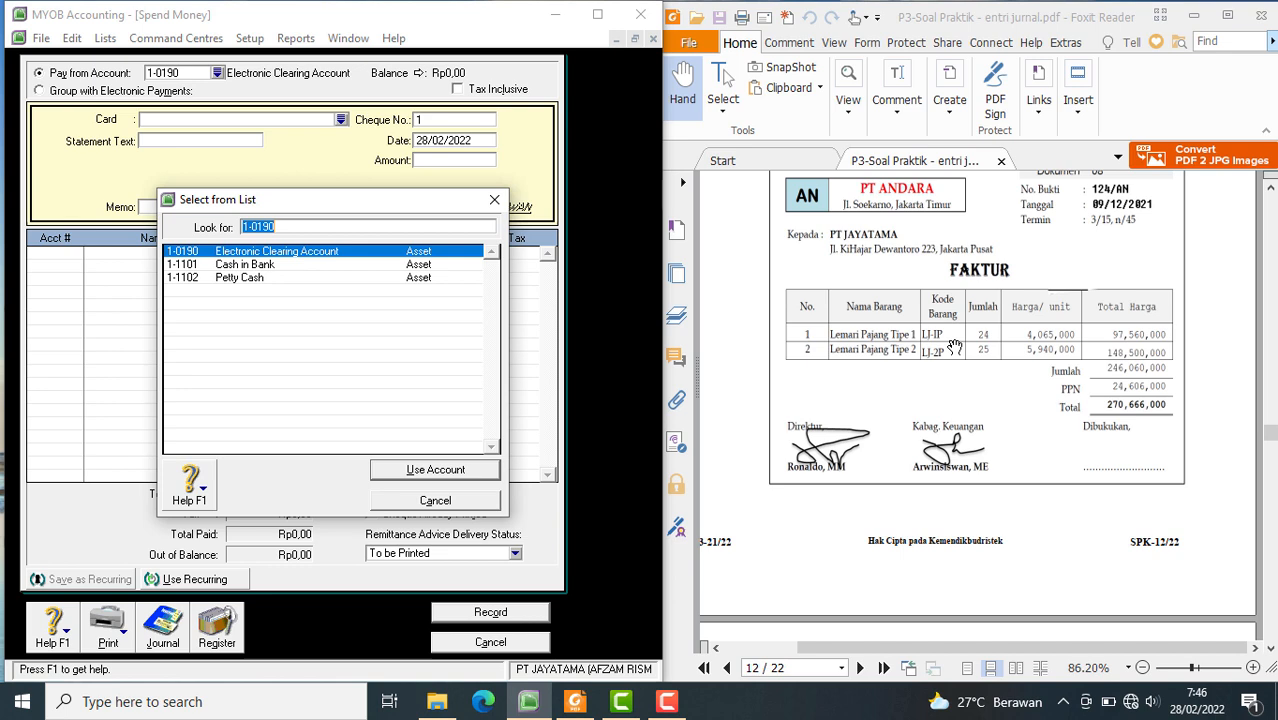
pyautogui.scroll(-5, 955, 352)
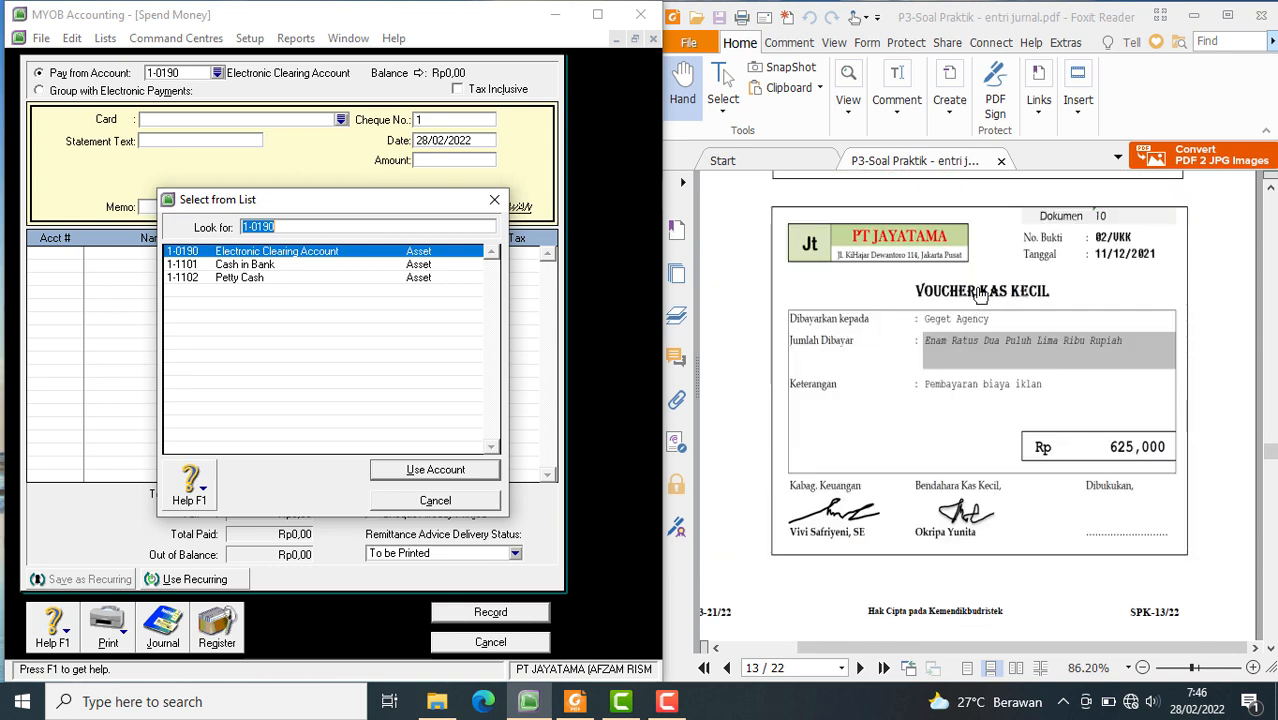
pyautogui.click(233, 280)
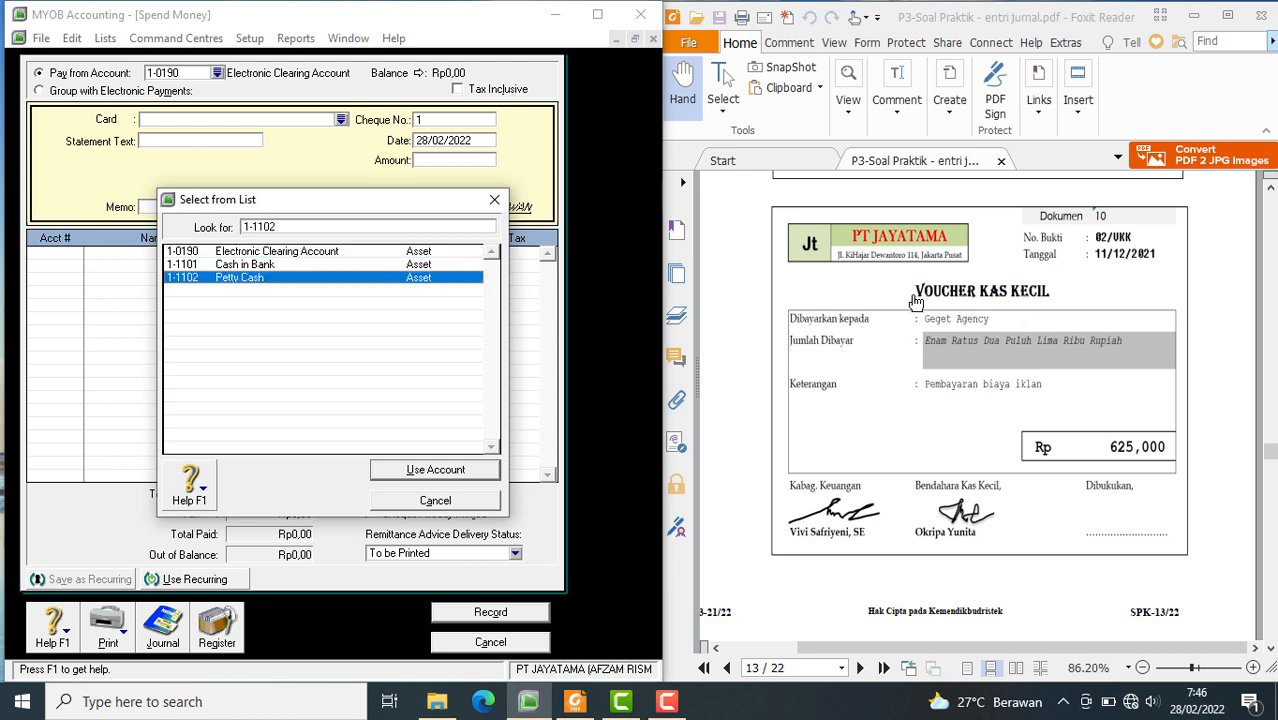
pyautogui.click(257, 266)
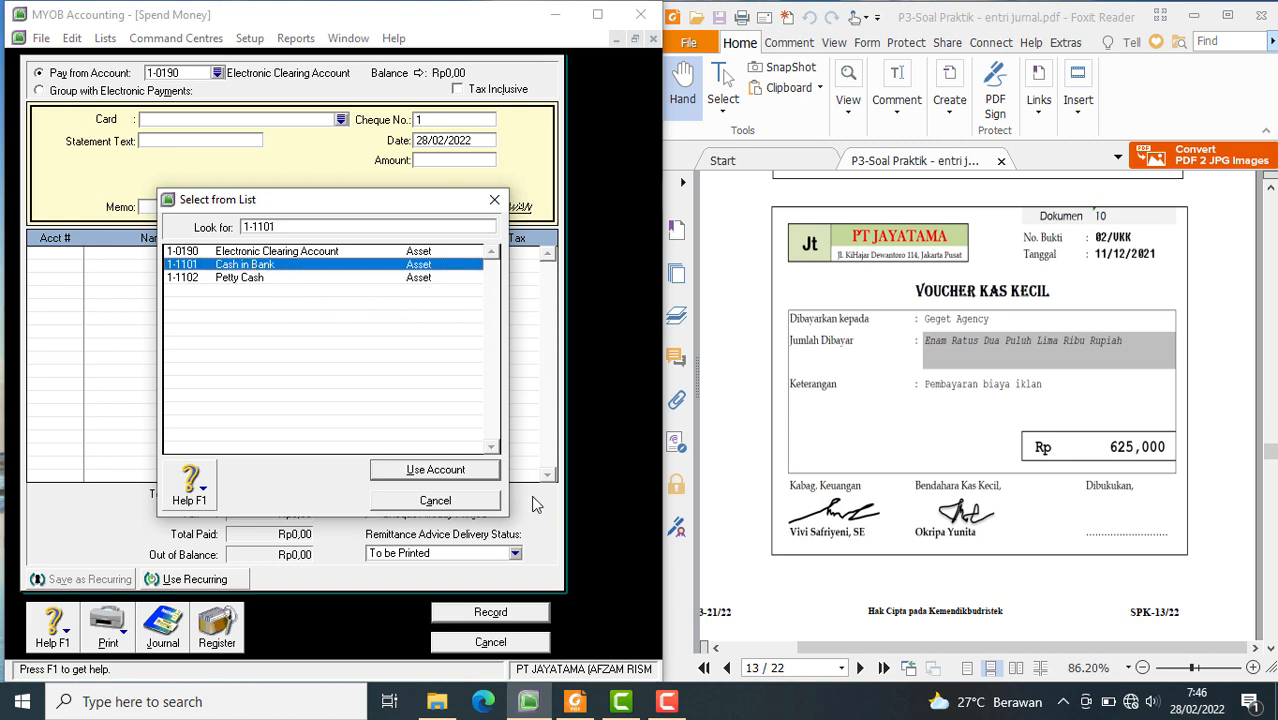
pyautogui.scroll(3, 1083, 334)
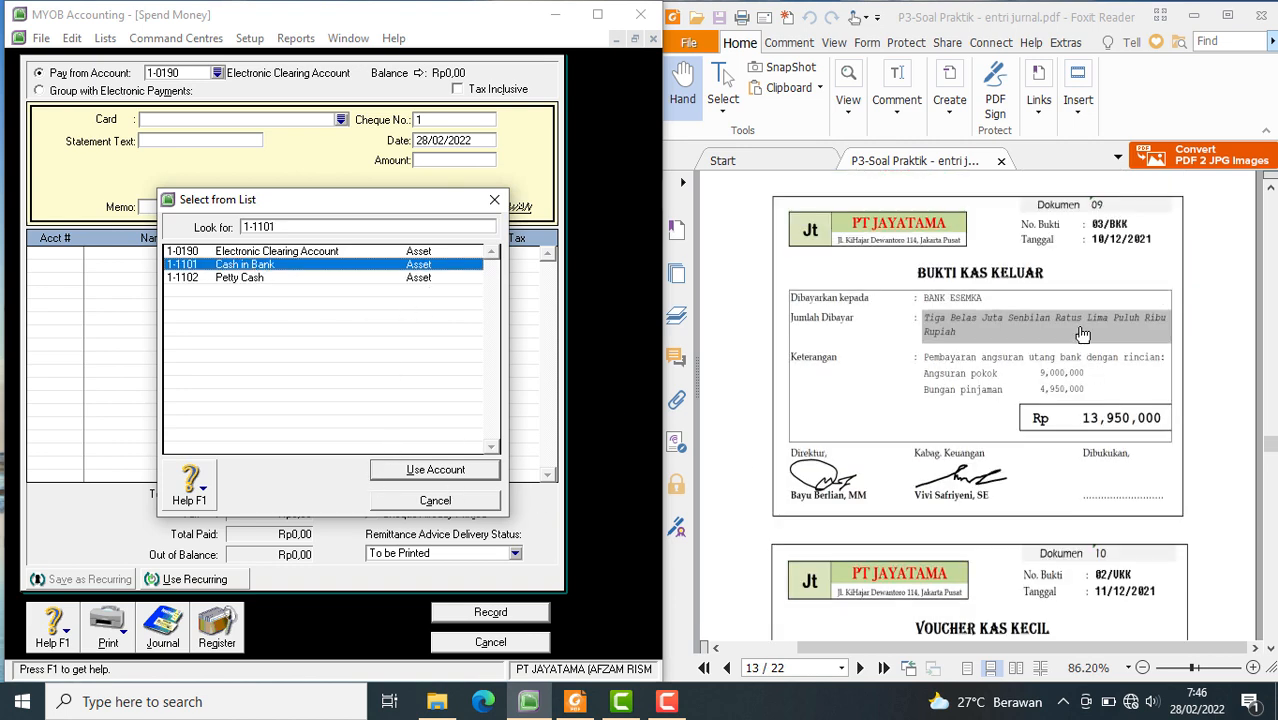
pyautogui.scroll(12, 1083, 334)
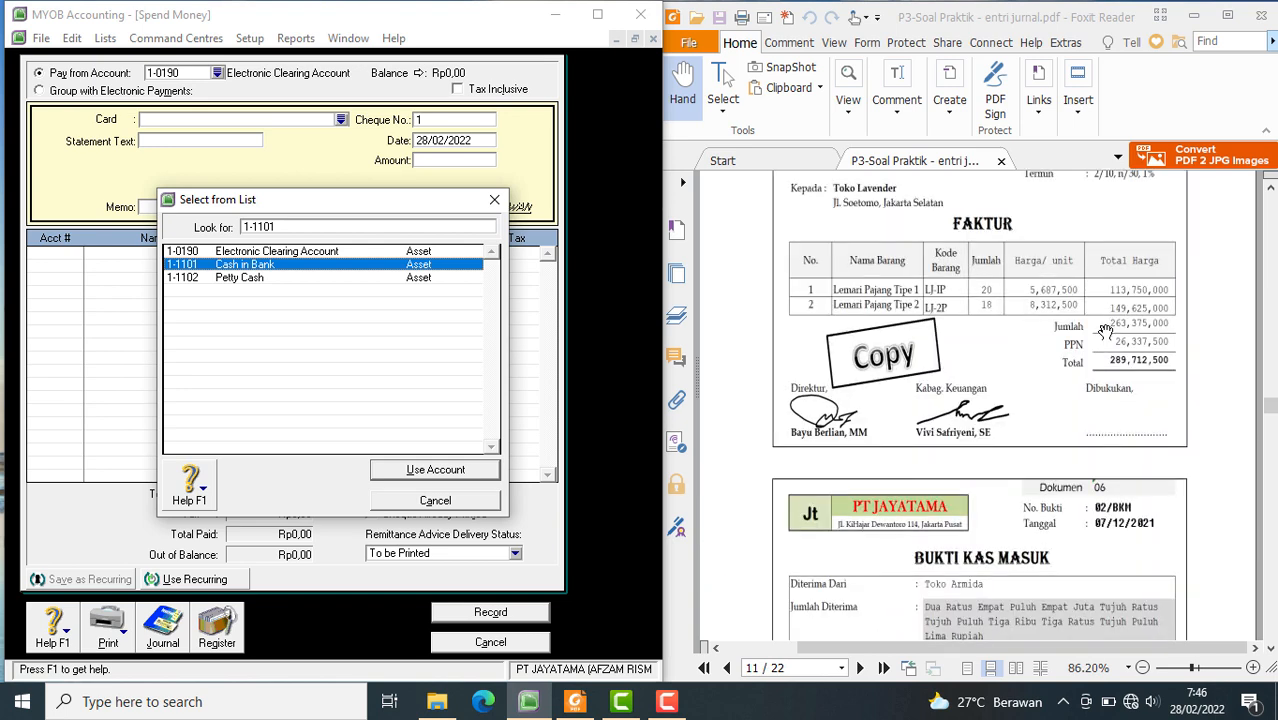
pyautogui.scroll(10, 1105, 330)
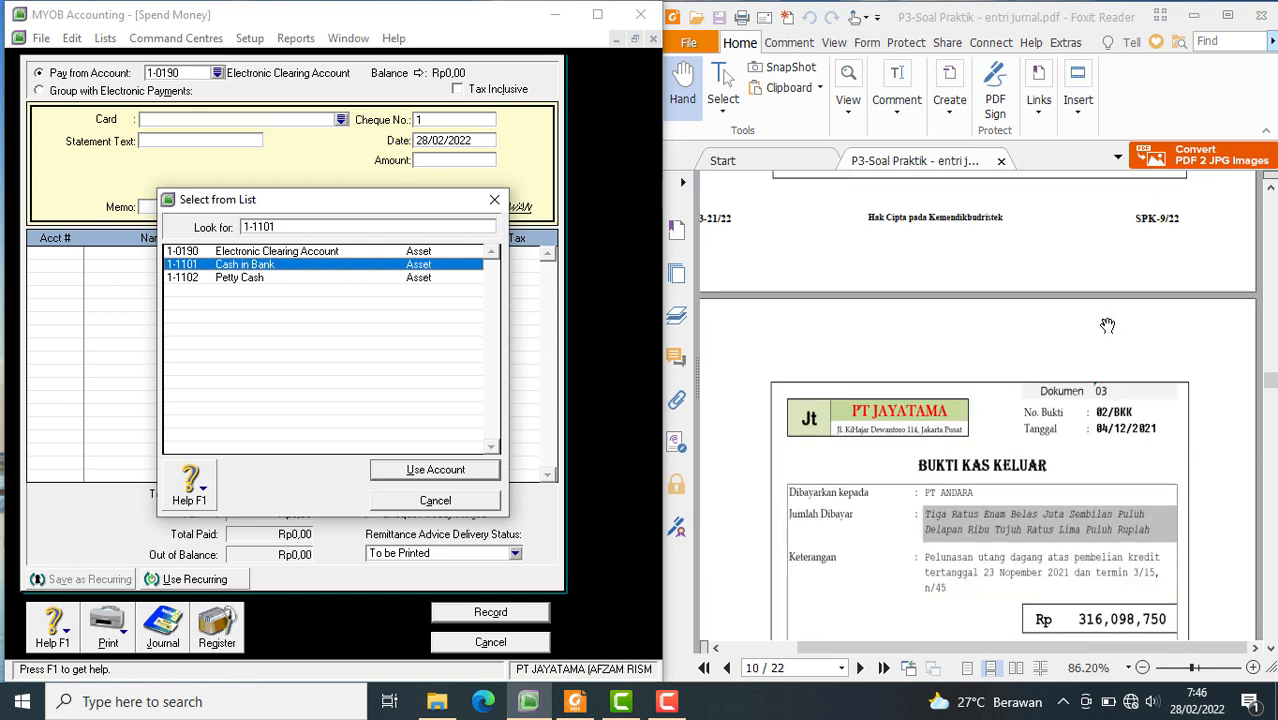
pyautogui.scroll(8, 1105, 326)
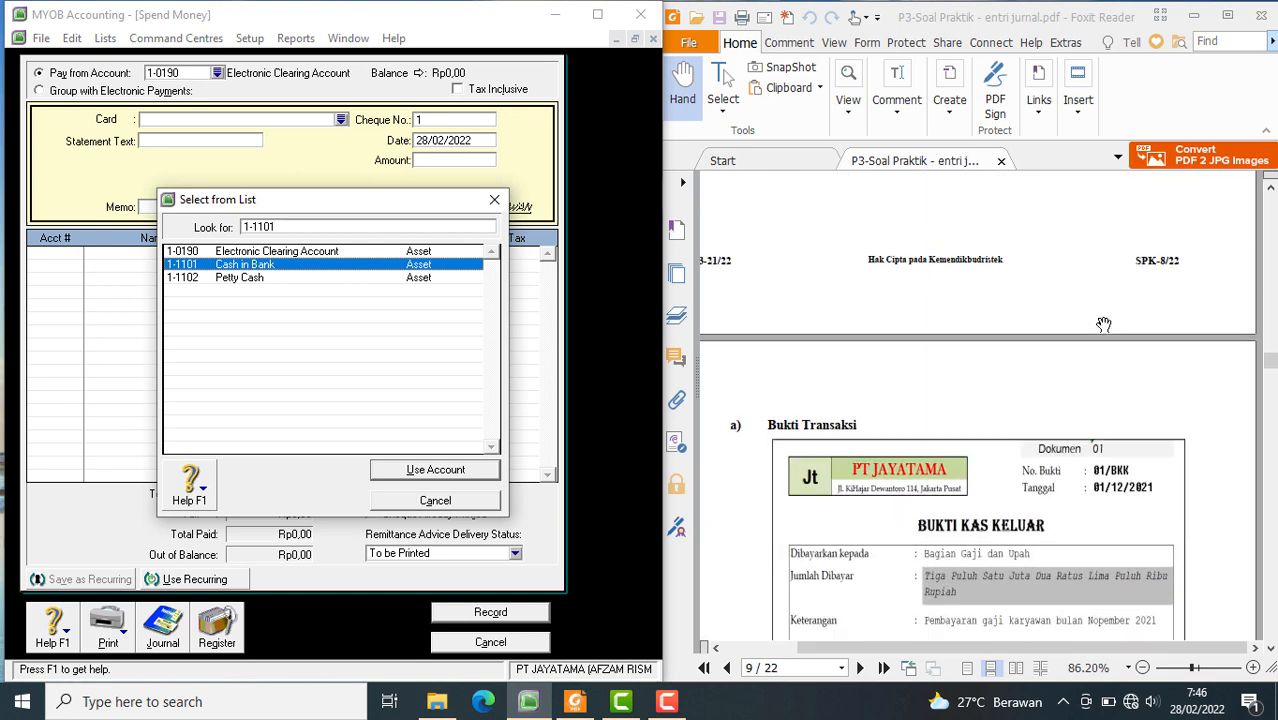
pyautogui.scroll(-4, 1105, 330)
pyautogui.scroll(2, 1110, 340)
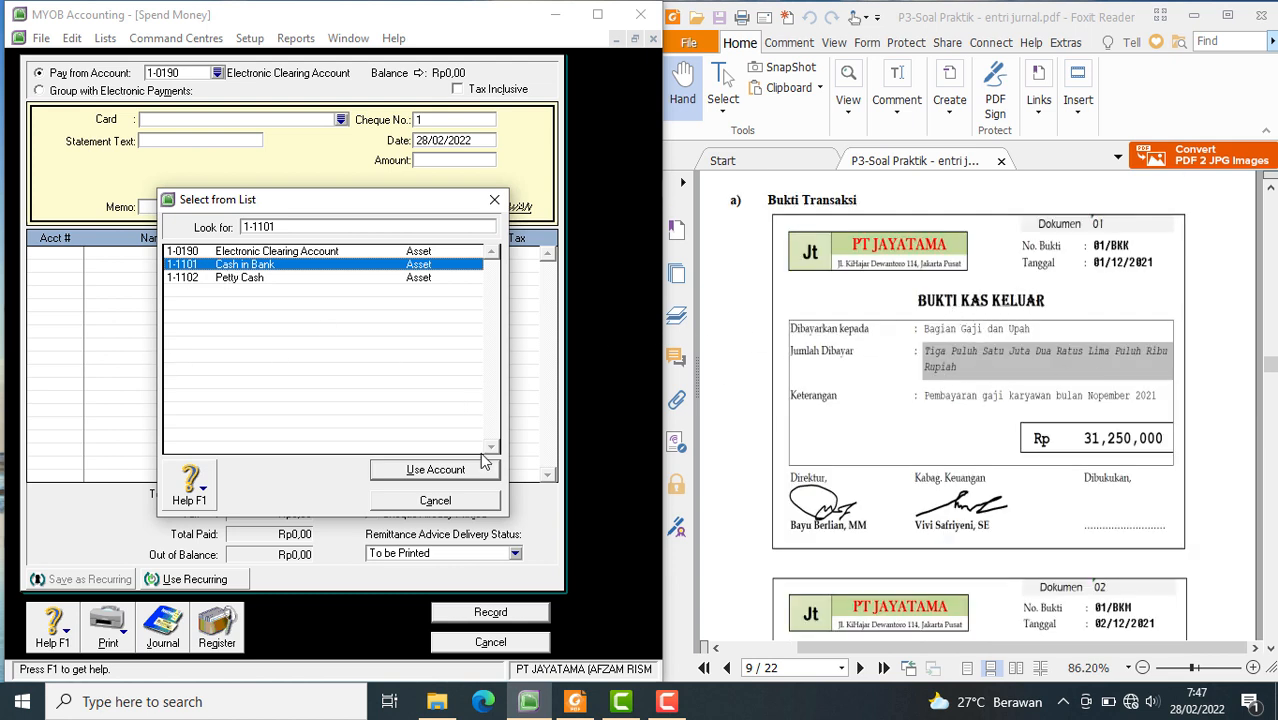
pyautogui.click(435, 470)
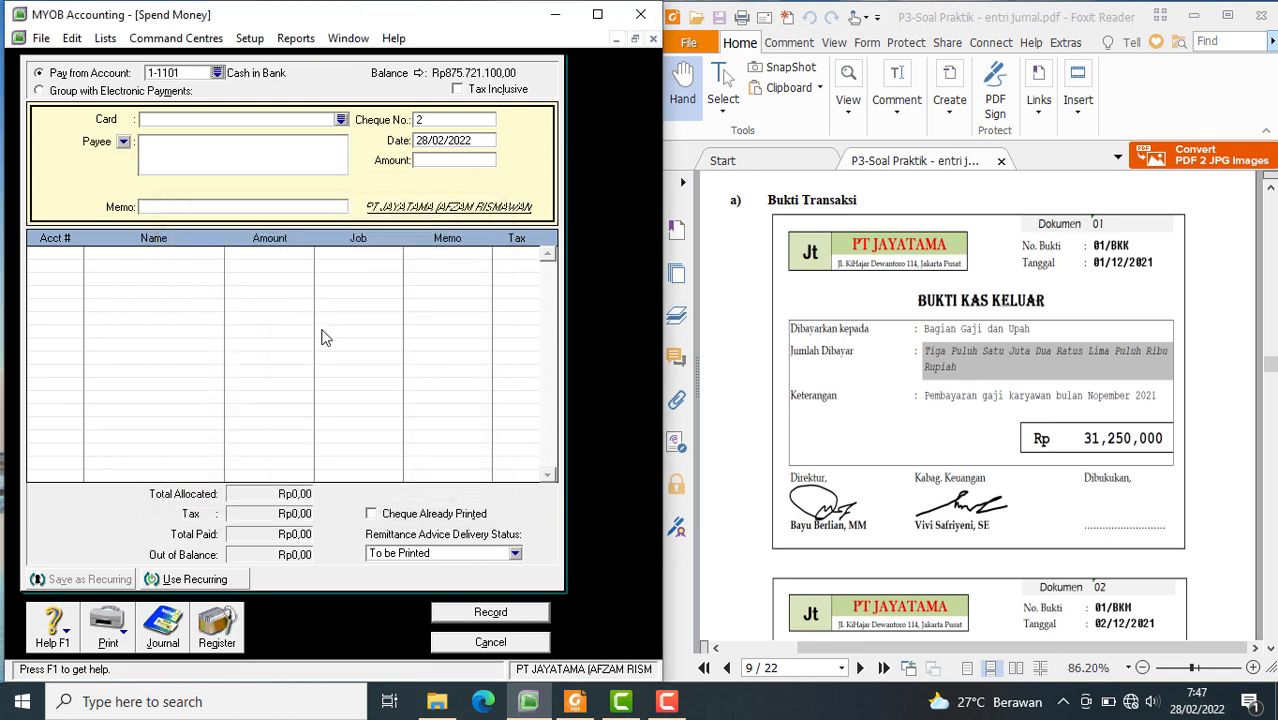
# - Set the payment's cheque number to 01/BKK and its date to 01/12/2021
pyautogui.click(452, 121)
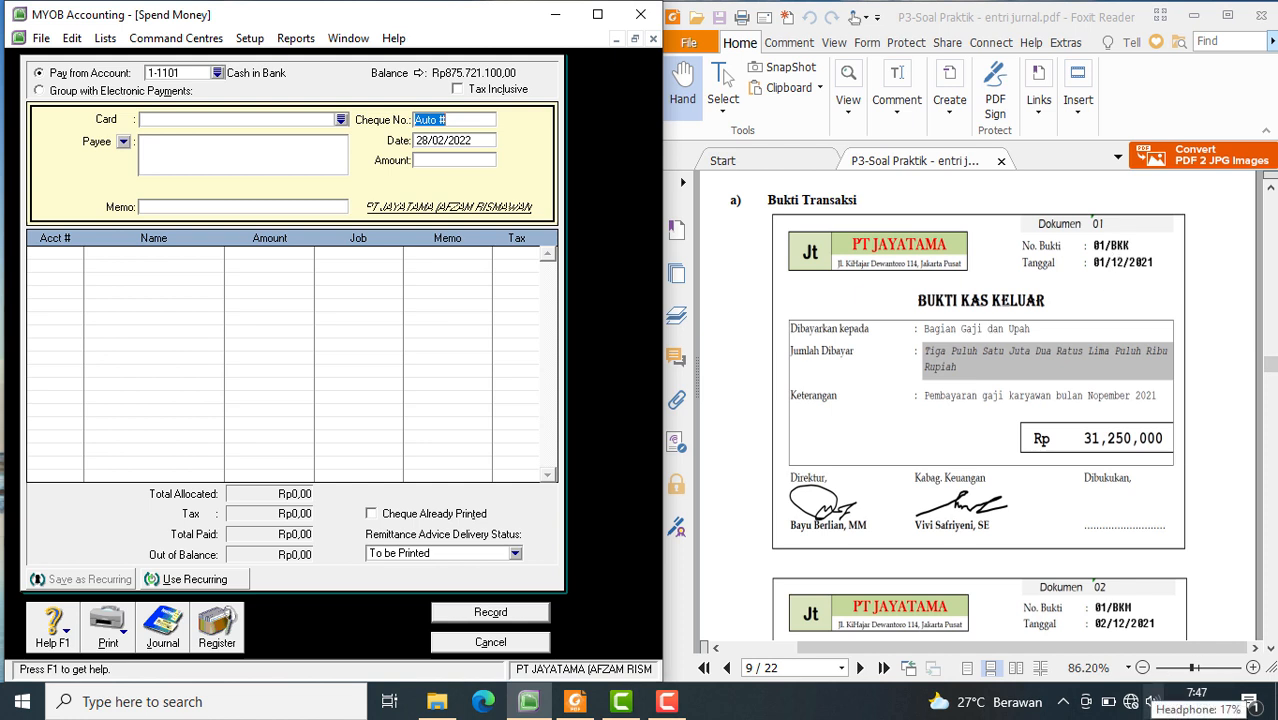
pyautogui.write('01/BKK')
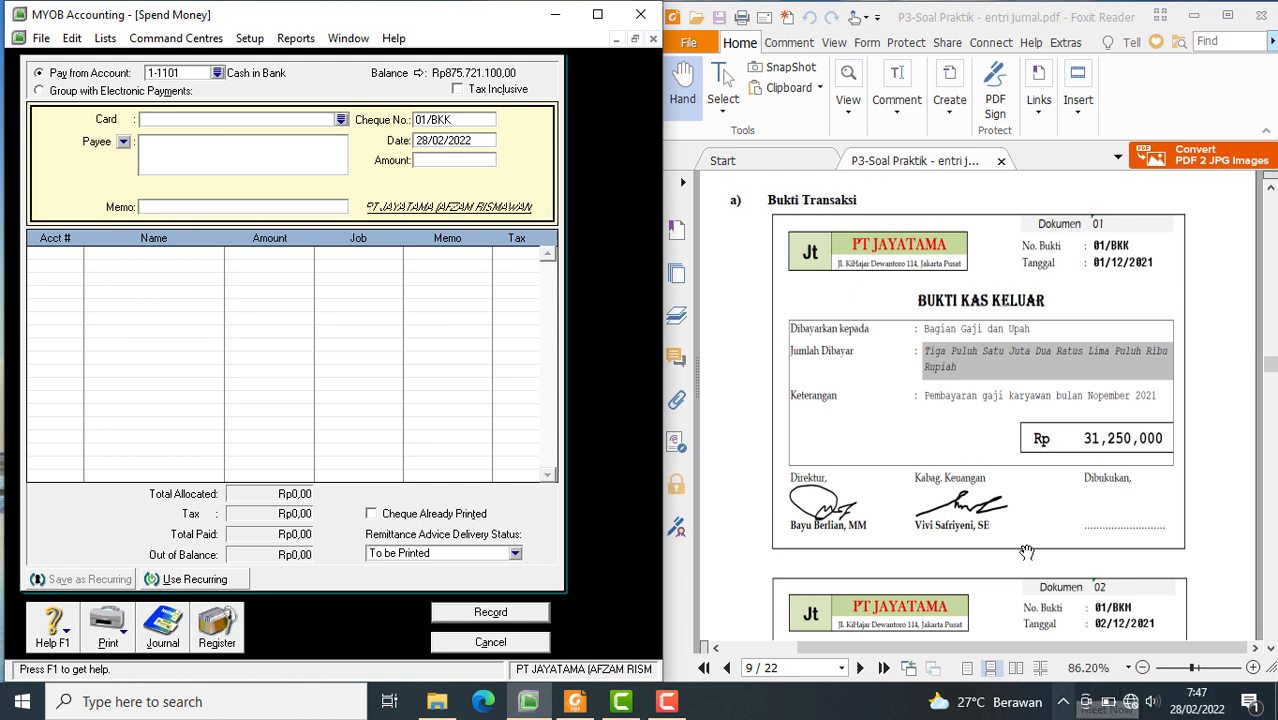
pyautogui.click(432, 143)
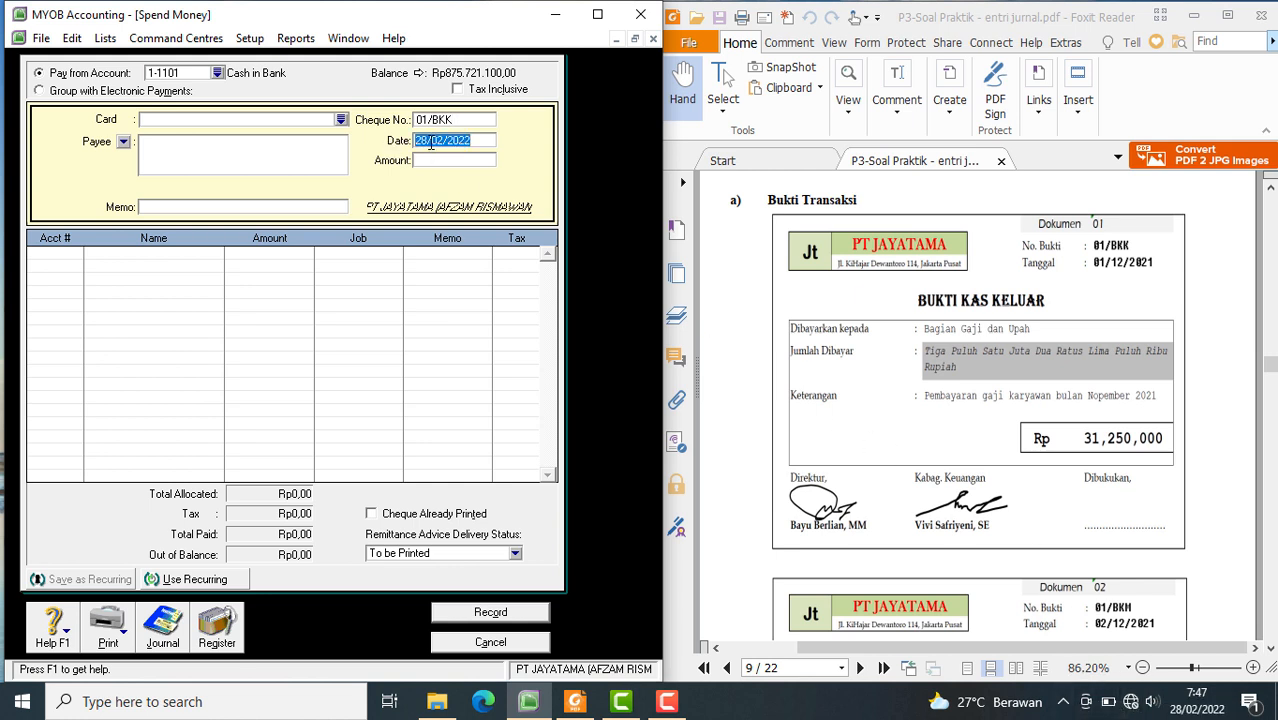
pyautogui.click(430, 143)
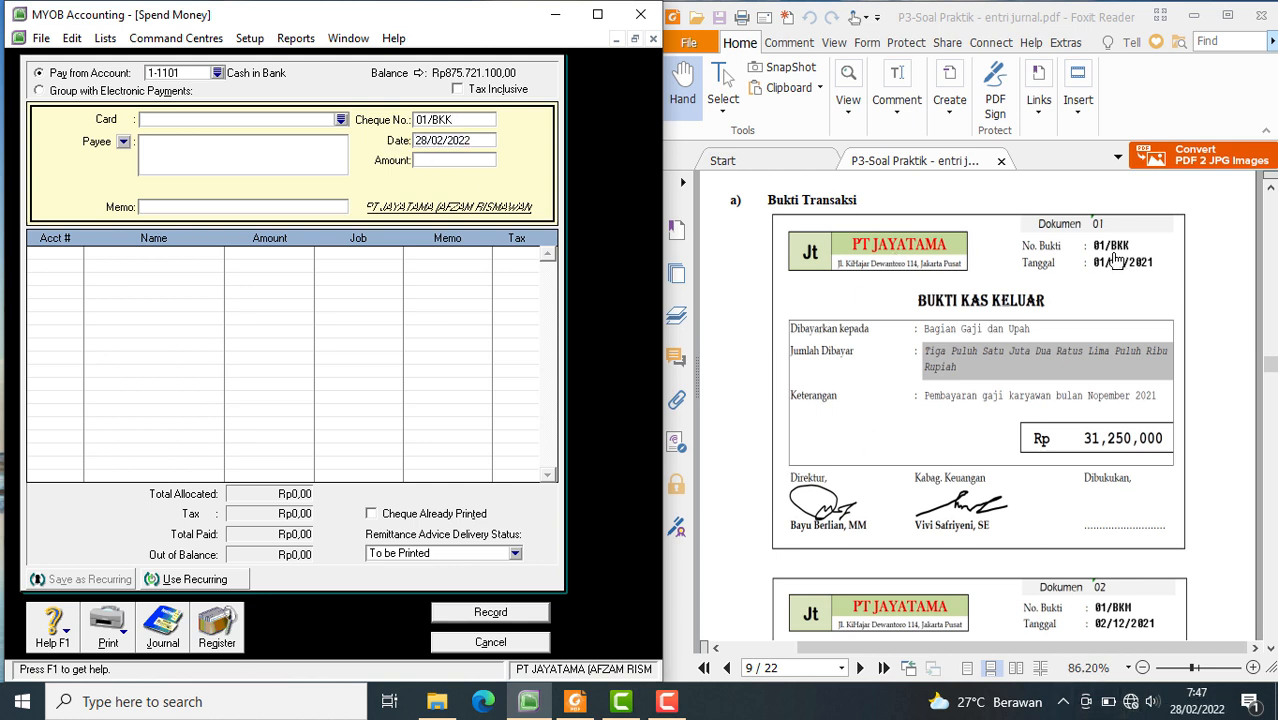
pyautogui.press('BackSpace')
pyautogui.press('BackSpace')
pyautogui.write('01')
pyautogui.press('Tab')
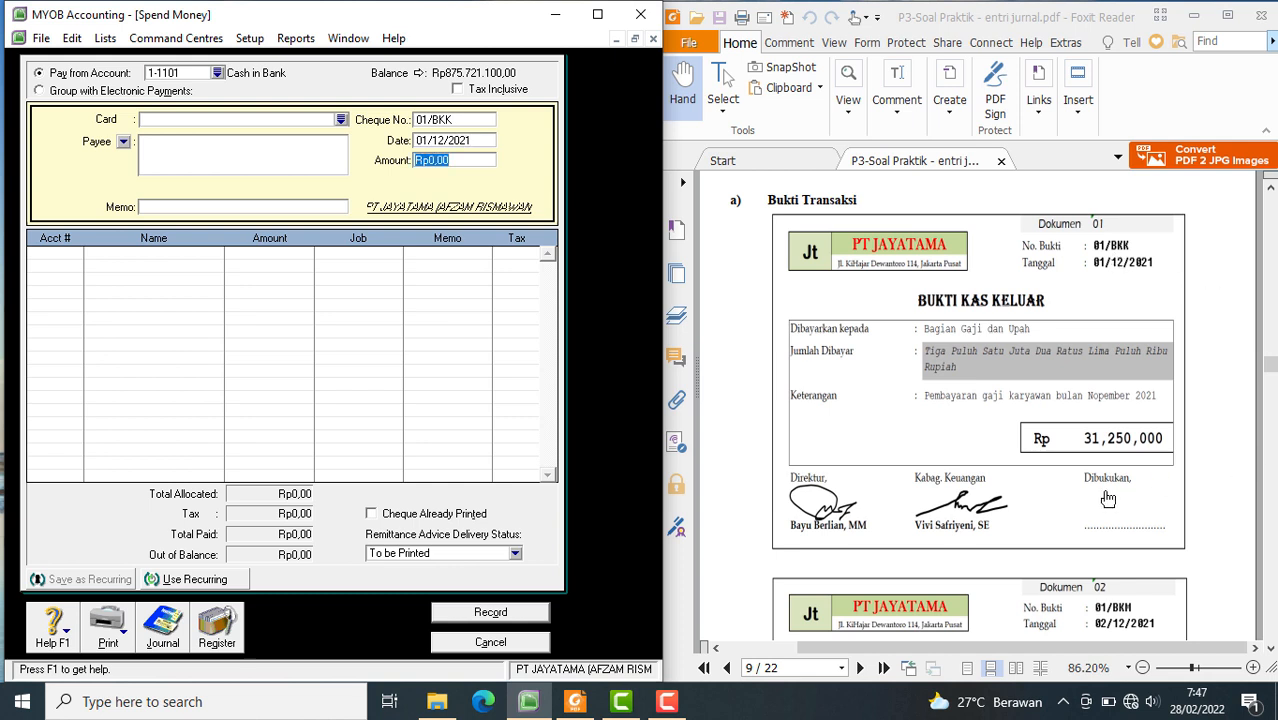
# - Set the payment amount to Rp31.250.000,00 and enter the memo "PEMBAYARAN GAJI KARYAWAN BULAN NOPEMBER 2021"
pyautogui.write('31.250.00')
pyautogui.press('Tab')
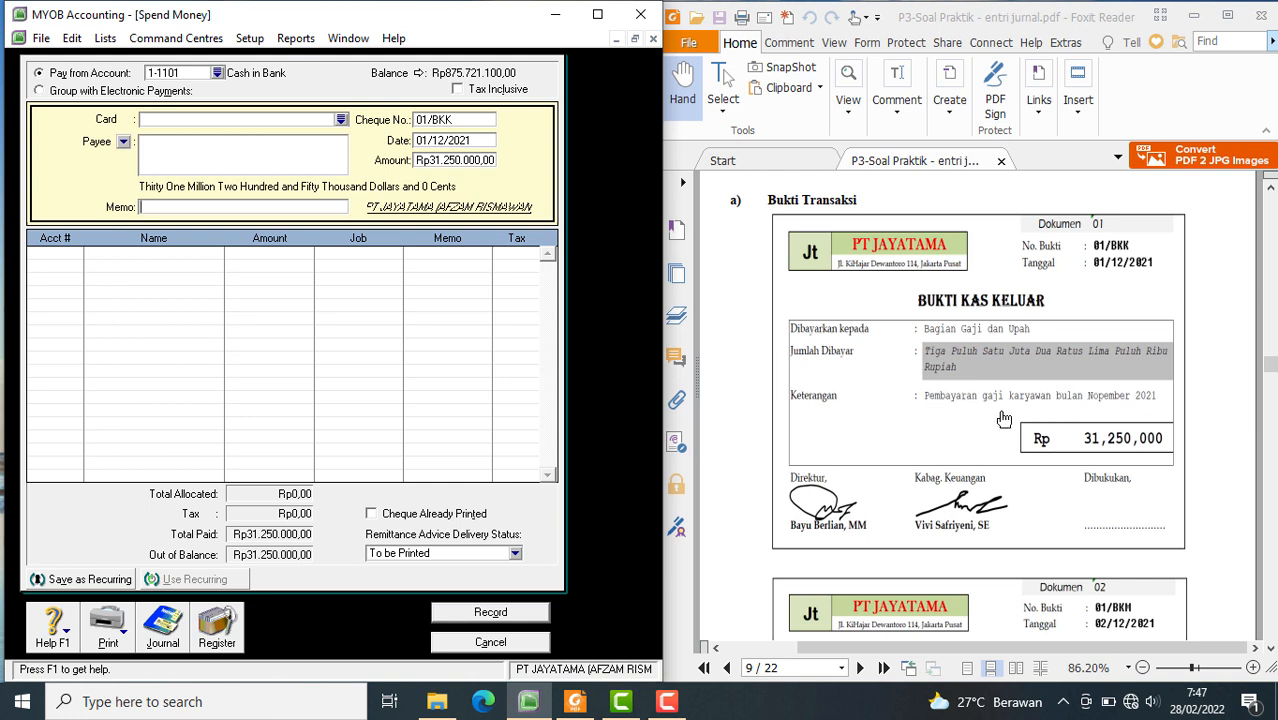
pyautogui.click(925, 398)
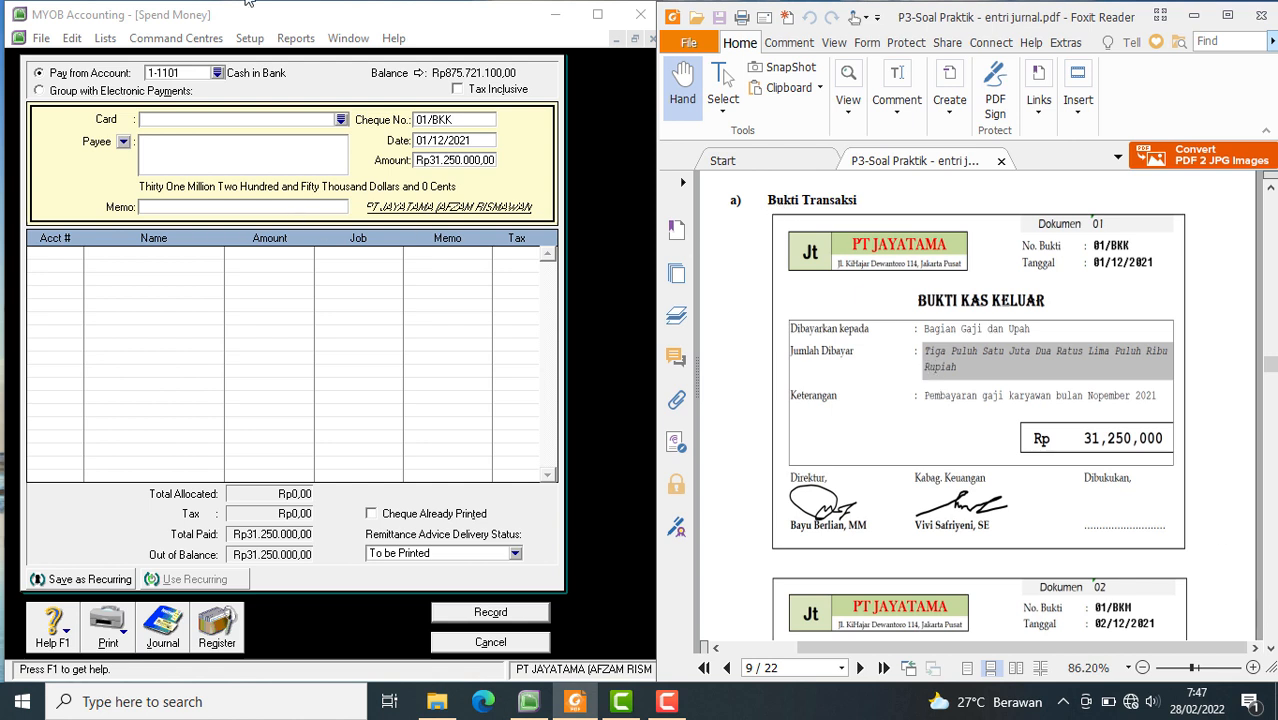
pyautogui.click(146, 205)
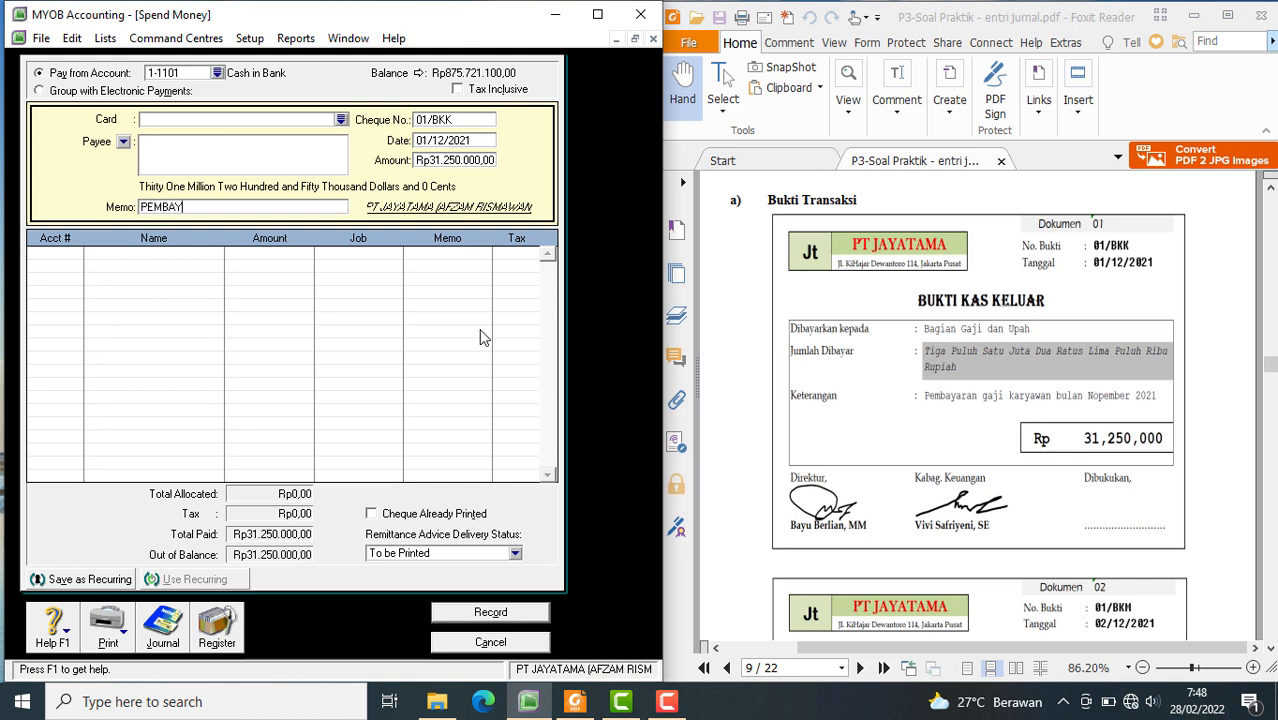
pyautogui.write('PEMBAYARAN GAJI KARYAWAN')
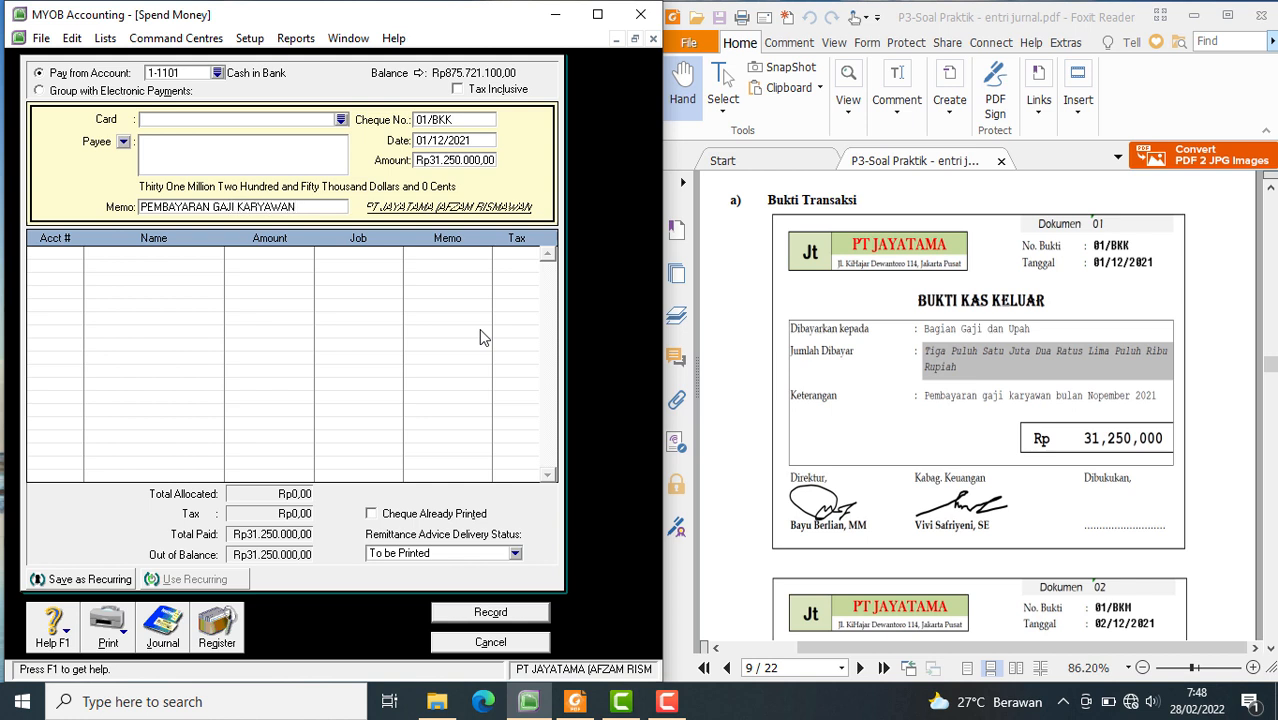
pyautogui.write(' BULAN NOPEMBER')
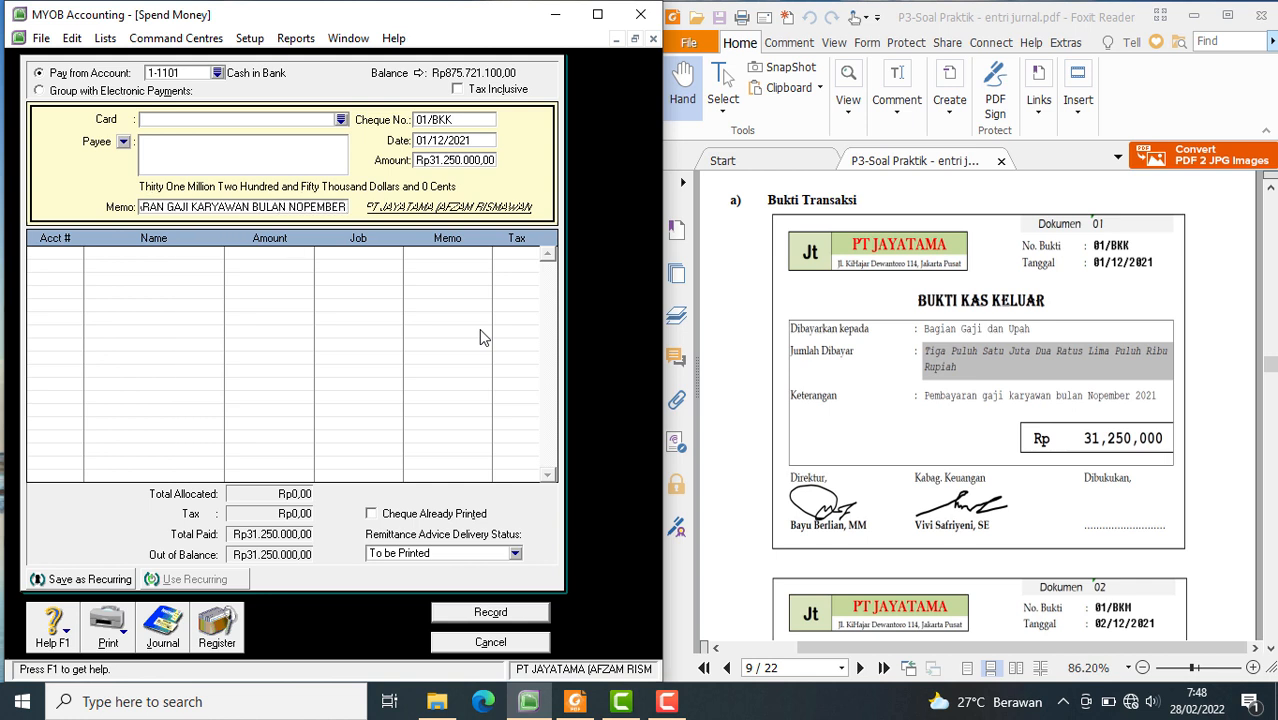
pyautogui.write(' 2021')
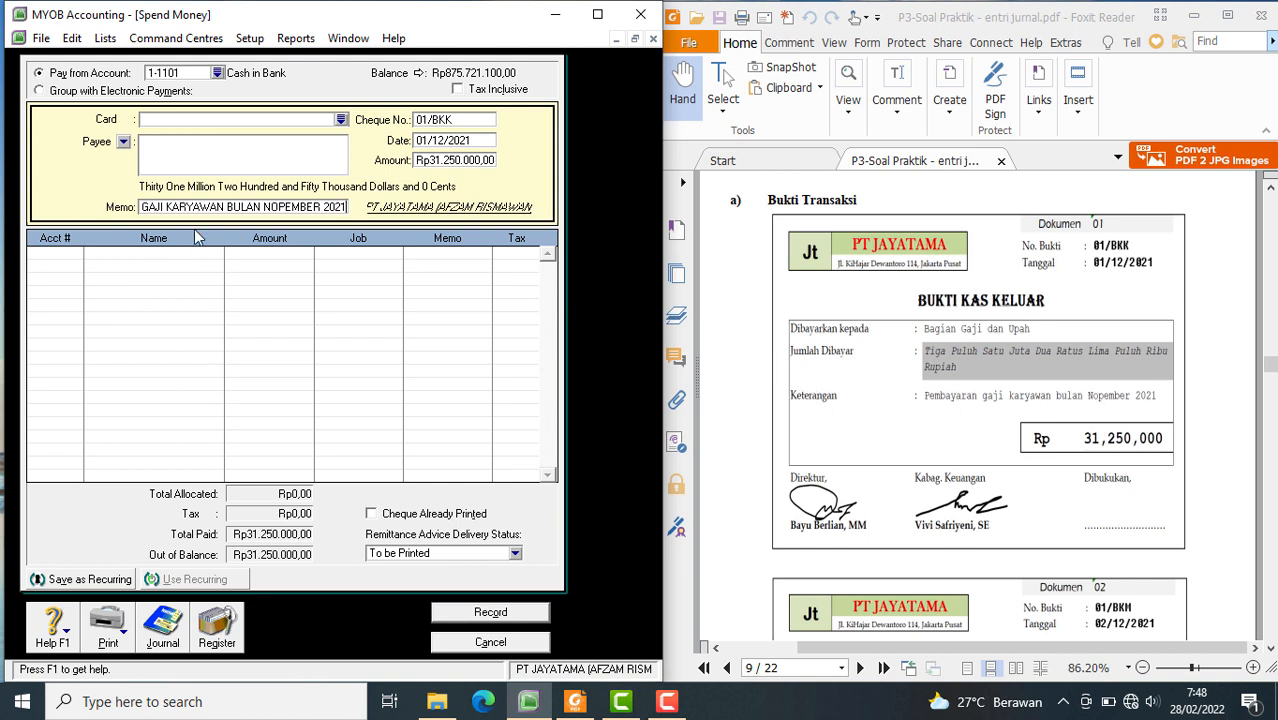
pyautogui.click(170, 208)
# - Allocate the full payment amount to account 2-1202 Accrued Expense on the first line
pyautogui.click(62, 258)
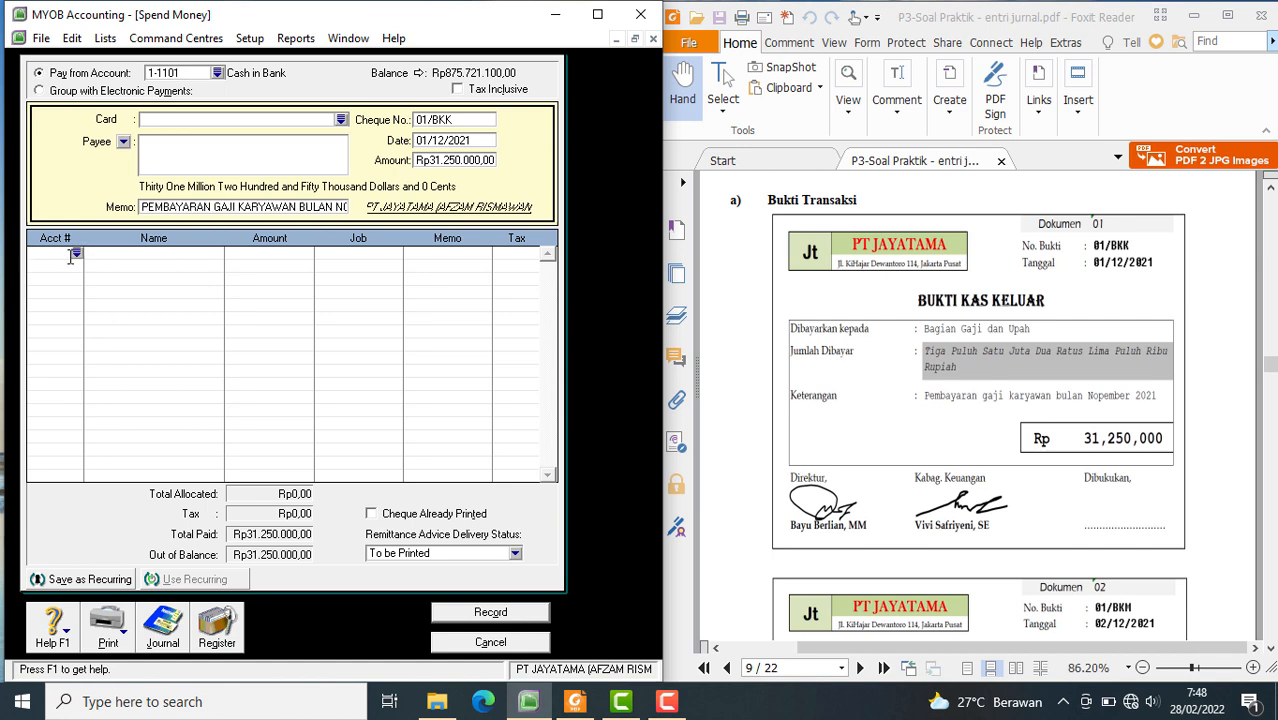
pyautogui.write('6')
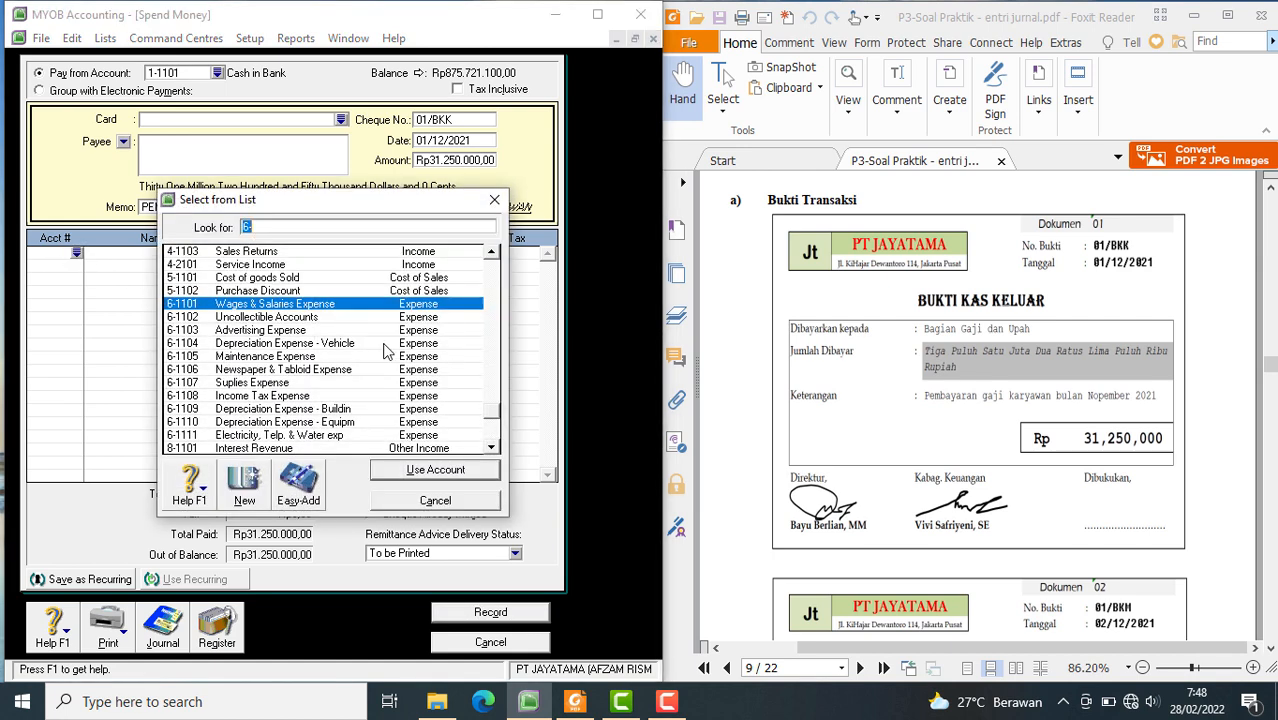
pyautogui.write('2')
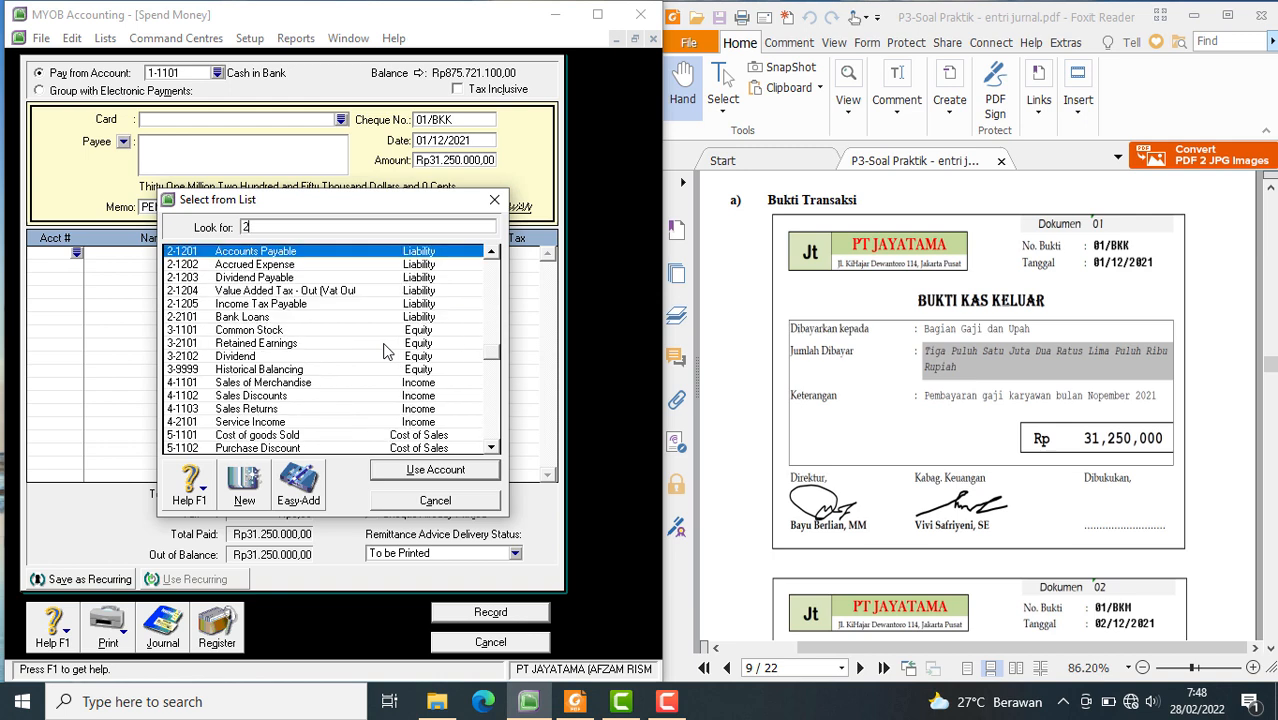
pyautogui.click(270, 266)
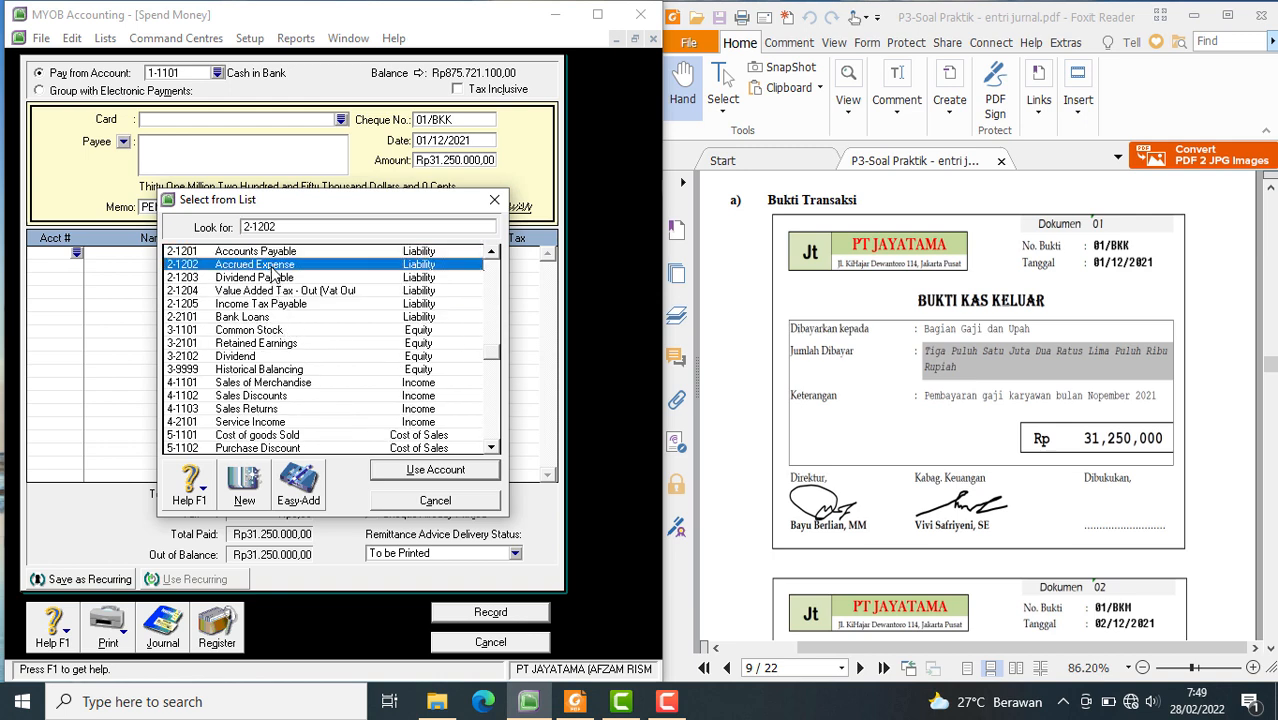
pyautogui.click(402, 472)
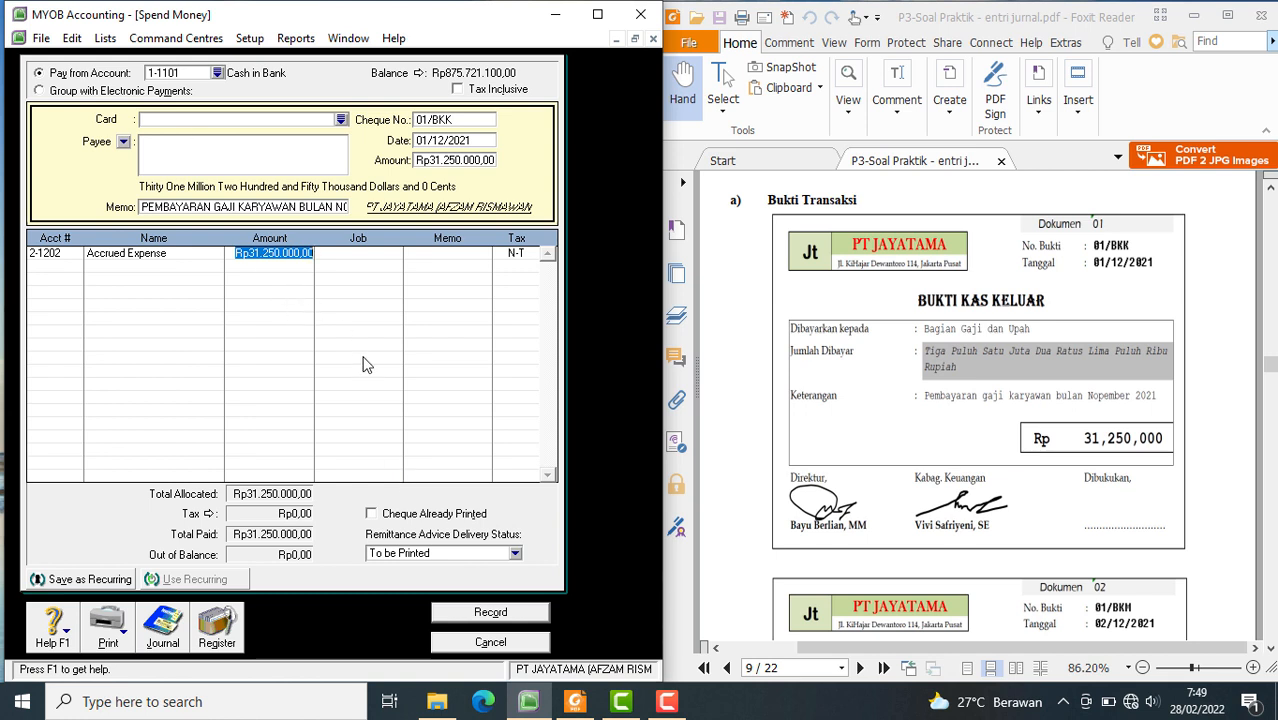
pyautogui.press('Tab')
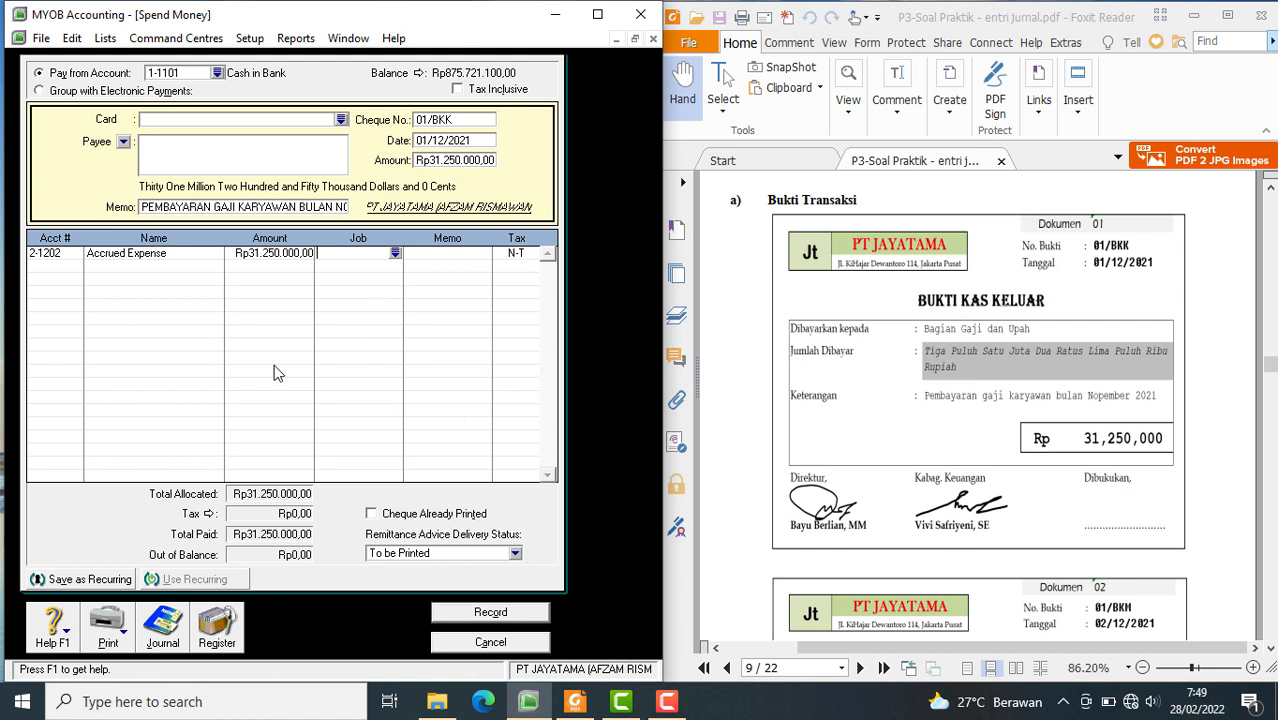
# - Review the journal recap of the salary payment and record the transaction
pyautogui.hotkey('ctrl', 'r')
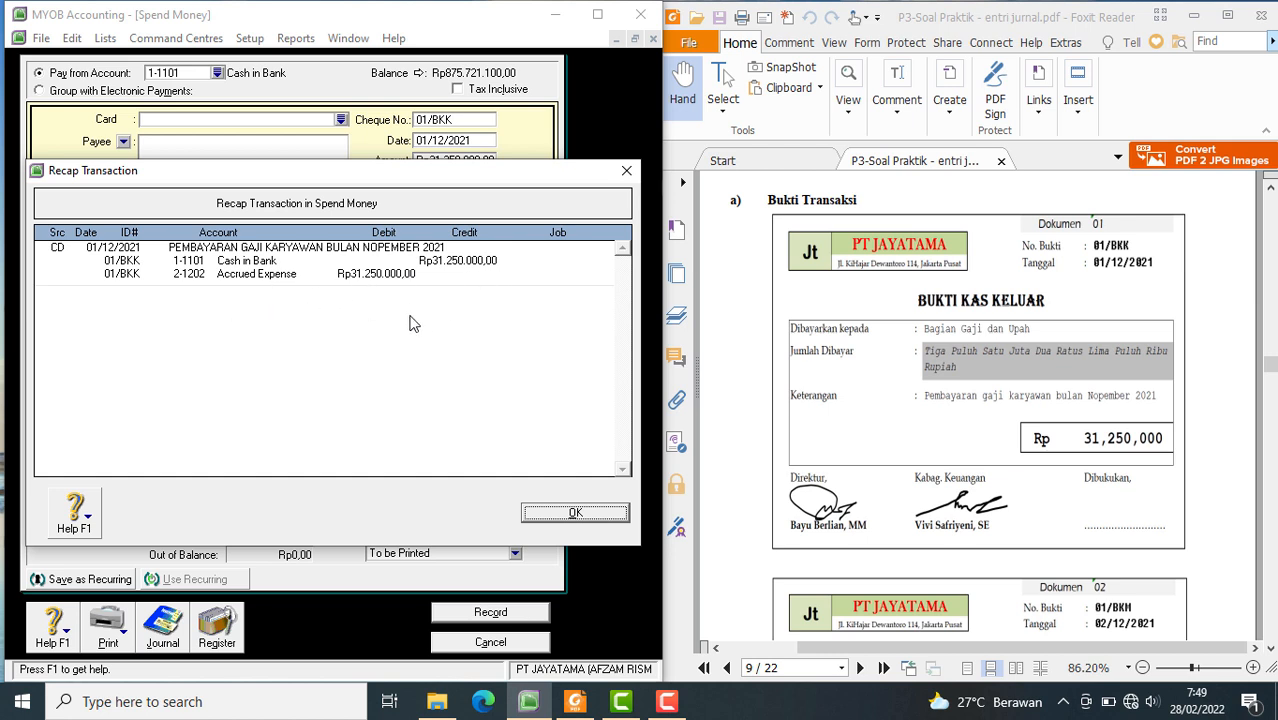
pyautogui.click(598, 514)
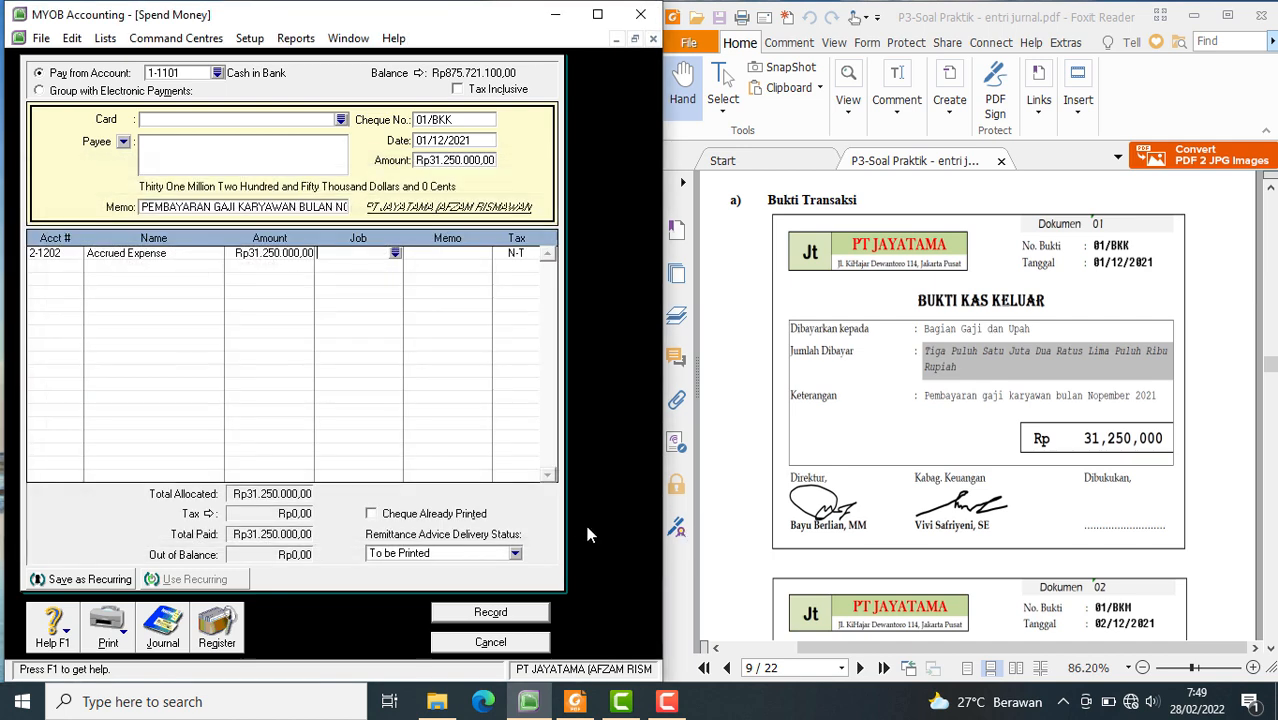
pyautogui.click(478, 614)
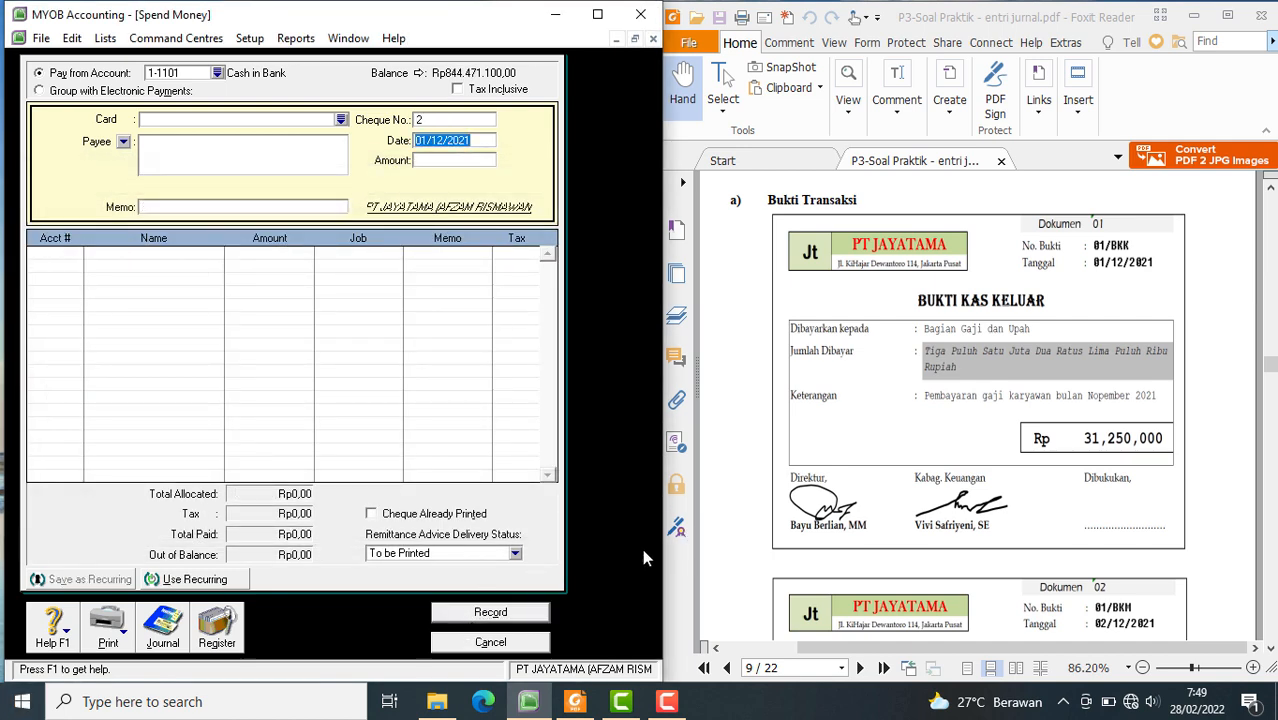
# - Allocate the Rp1.875.000,00 received under voucher 01/BKM to account 1-1203 Other Receivable on the first line
pyautogui.scroll(-5, 1047, 470)
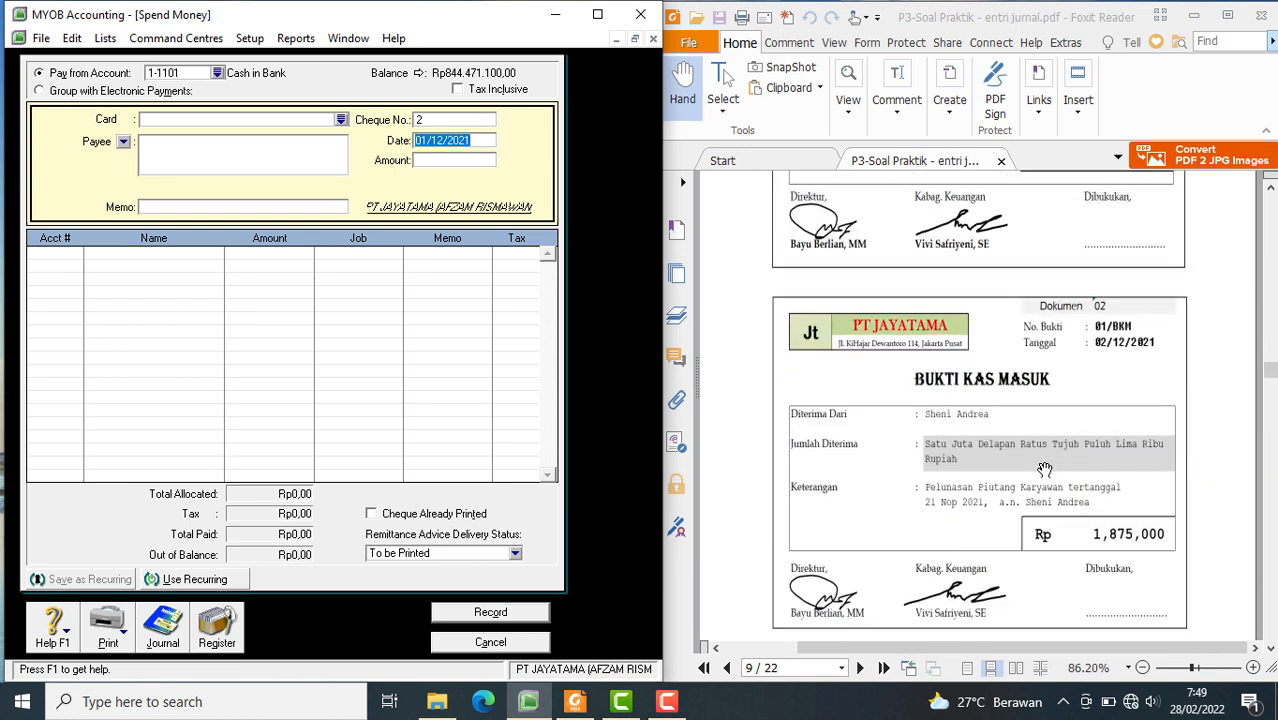
pyautogui.scroll(-1, 1044, 470)
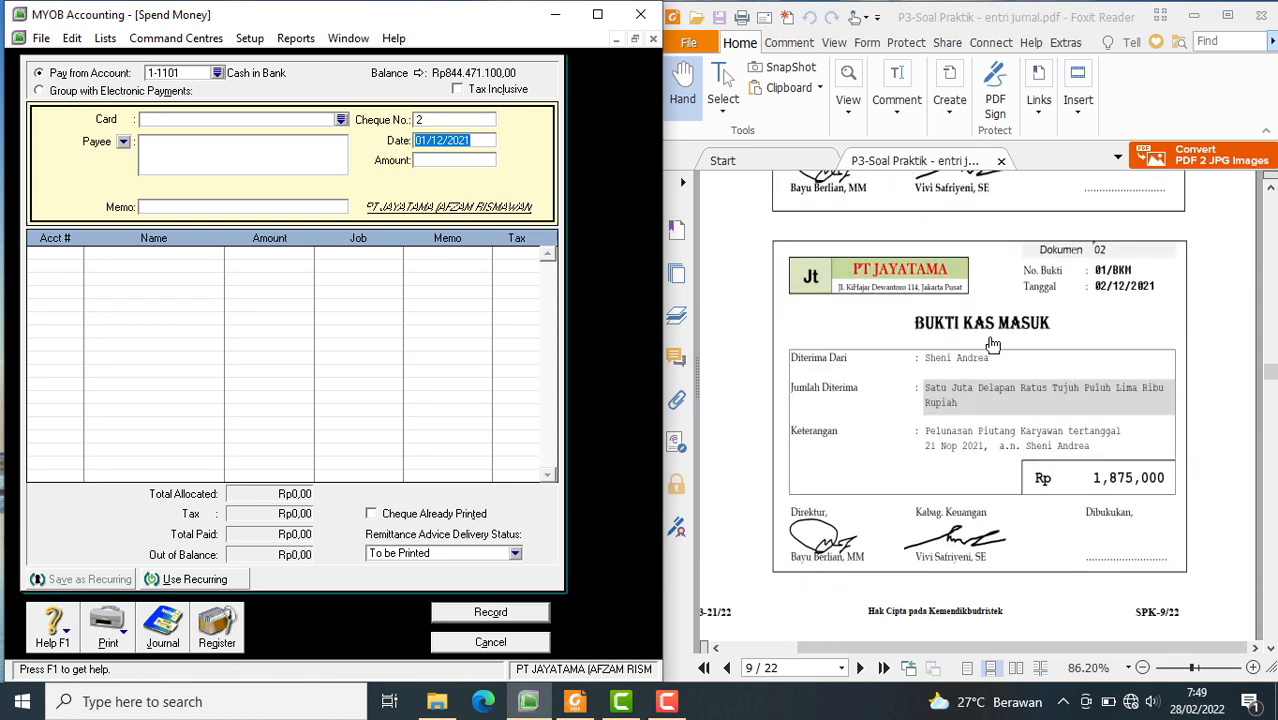
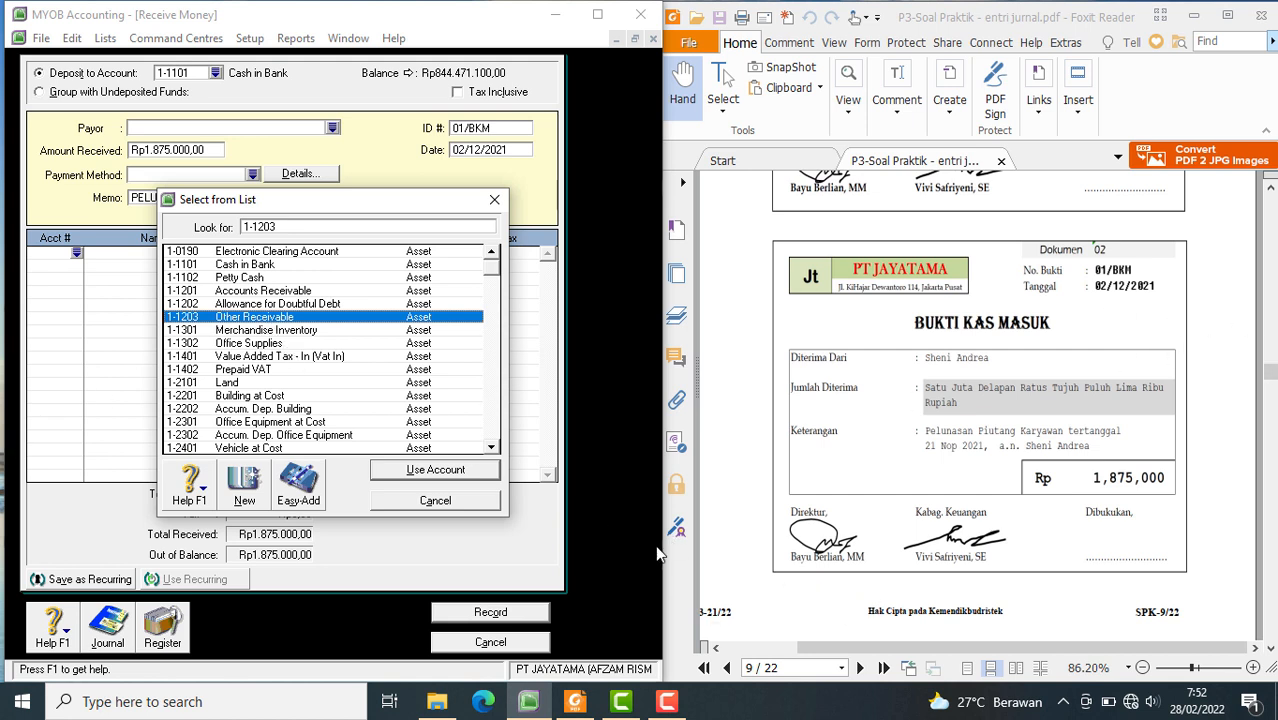
pyautogui.click(413, 474)
pyautogui.press('Tab')
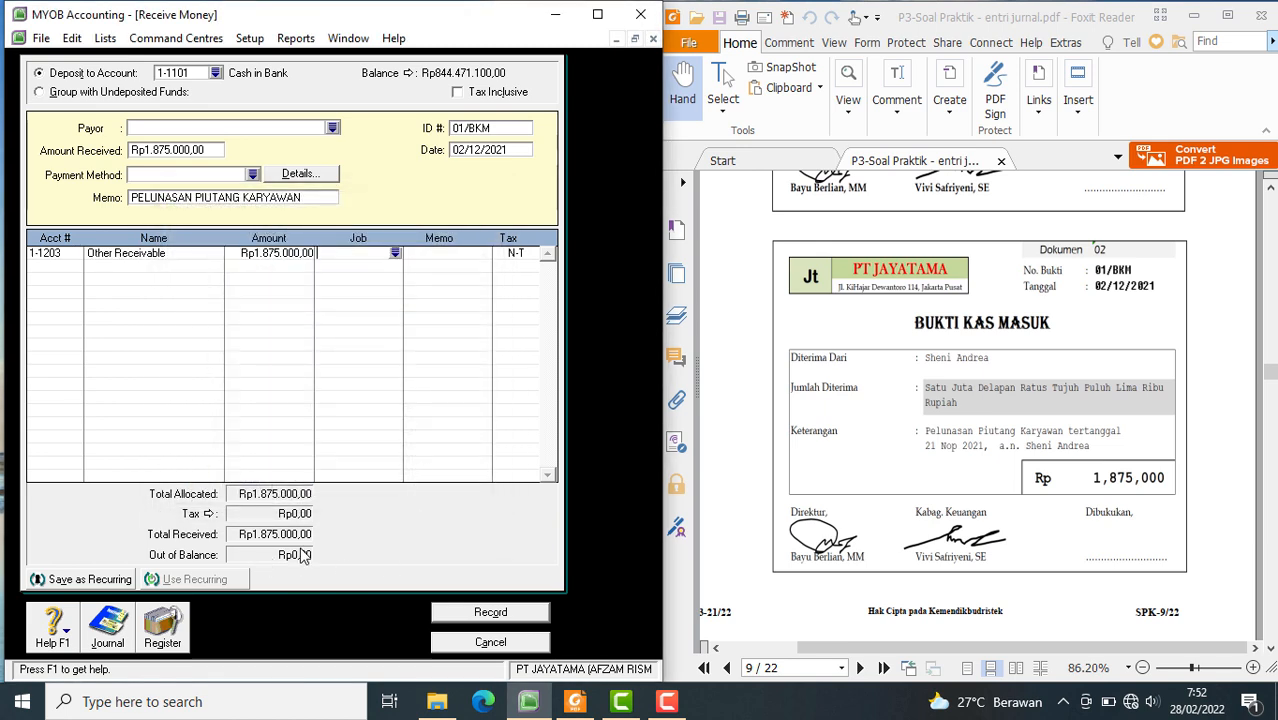
# - Review the journal recap of receipt 01/BKM and record the transaction
pyautogui.click(282, 717)
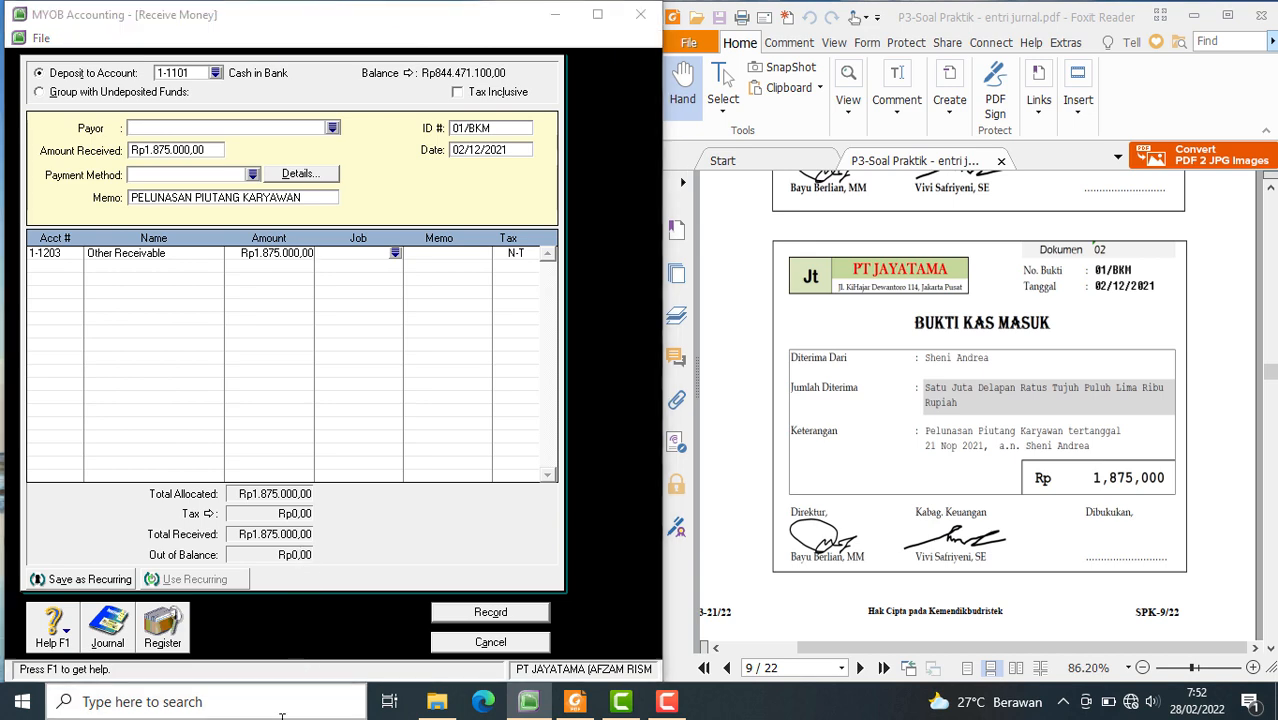
pyautogui.hotkey('ctrl', 'r')
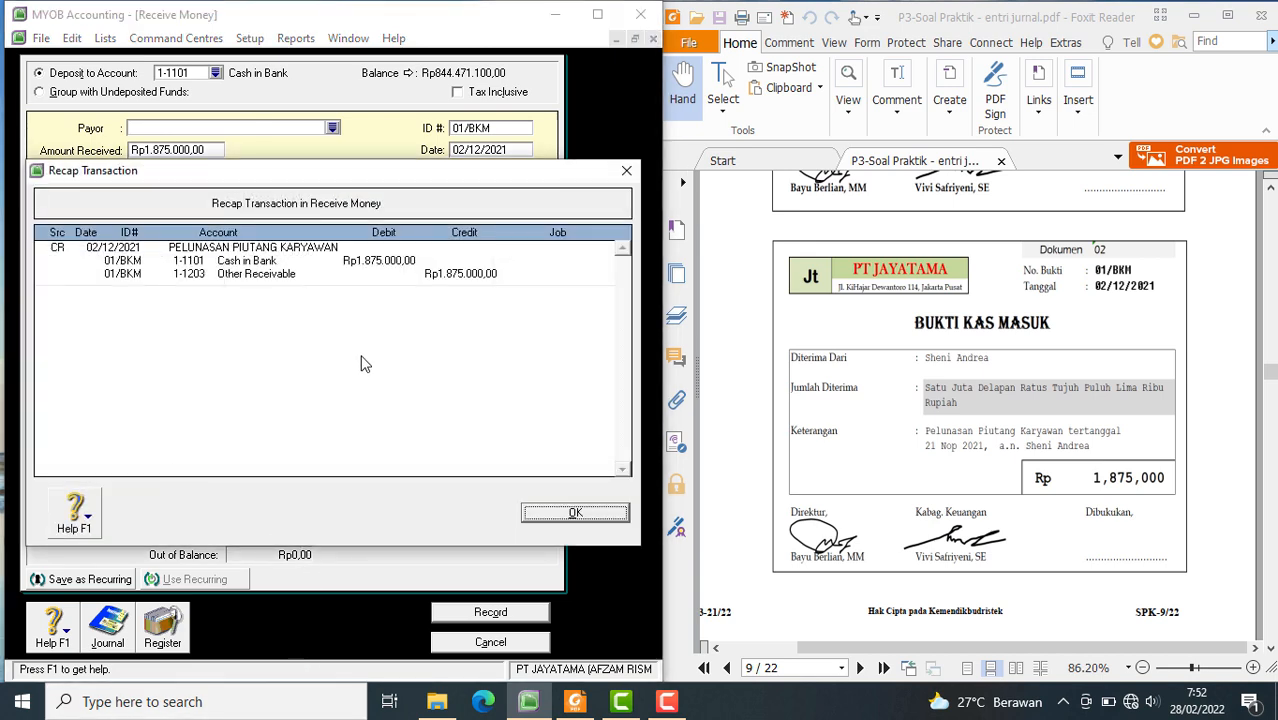
pyautogui.click(576, 514)
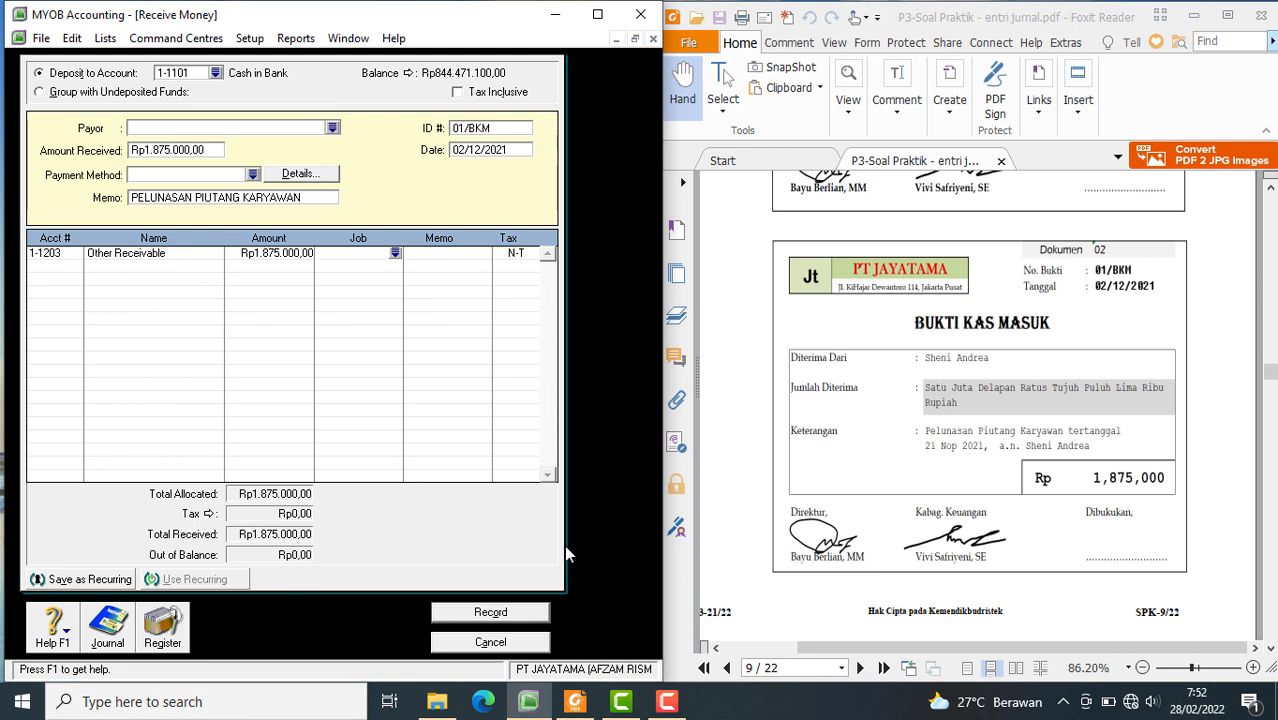
pyautogui.click(486, 613)
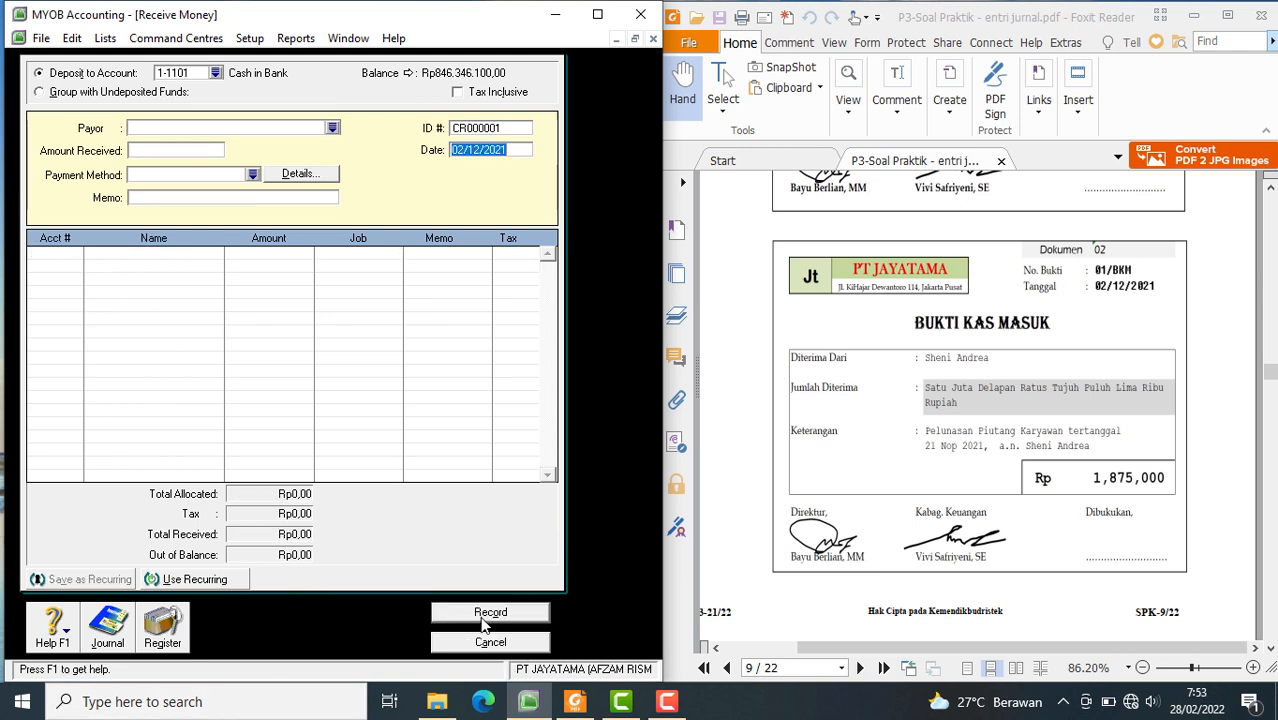
# - Close the money receipt form and start a bill payment for voucher 02/BKK with PT. ANDARA as the supplier
pyautogui.scroll(-1, 1134, 403)
pyautogui.scroll(-10, 1134, 403)
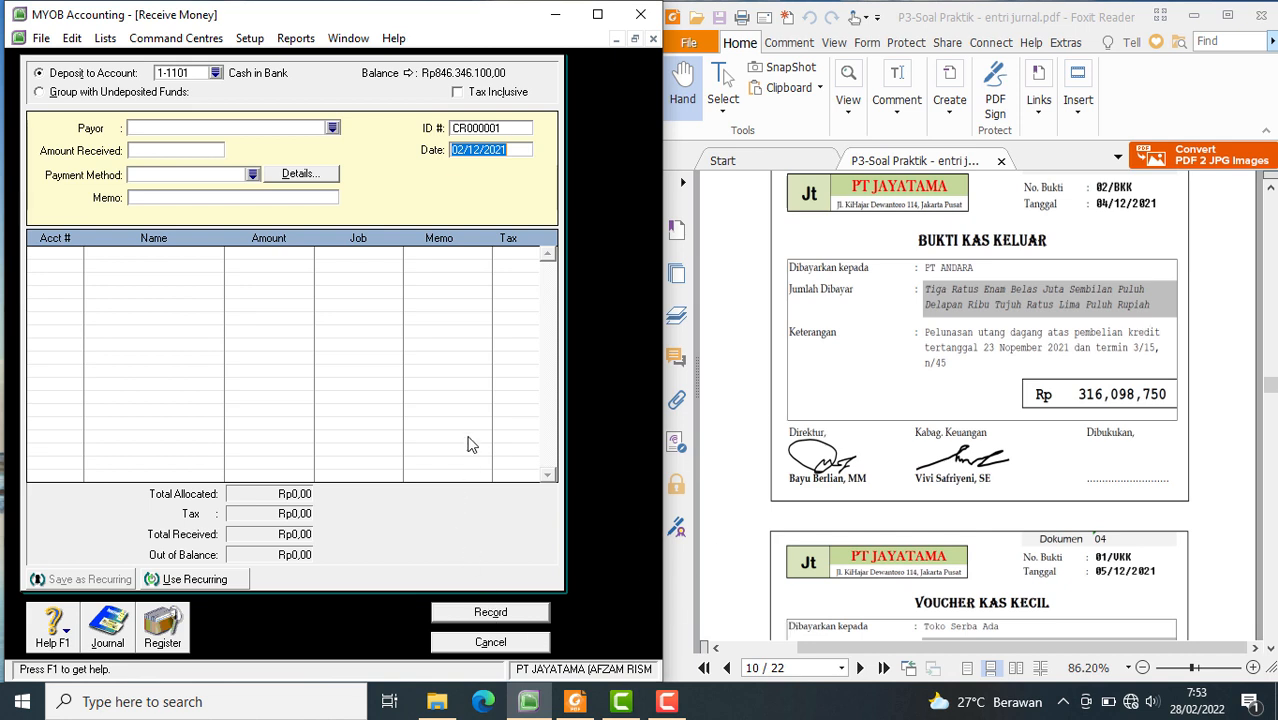
pyautogui.click(518, 644)
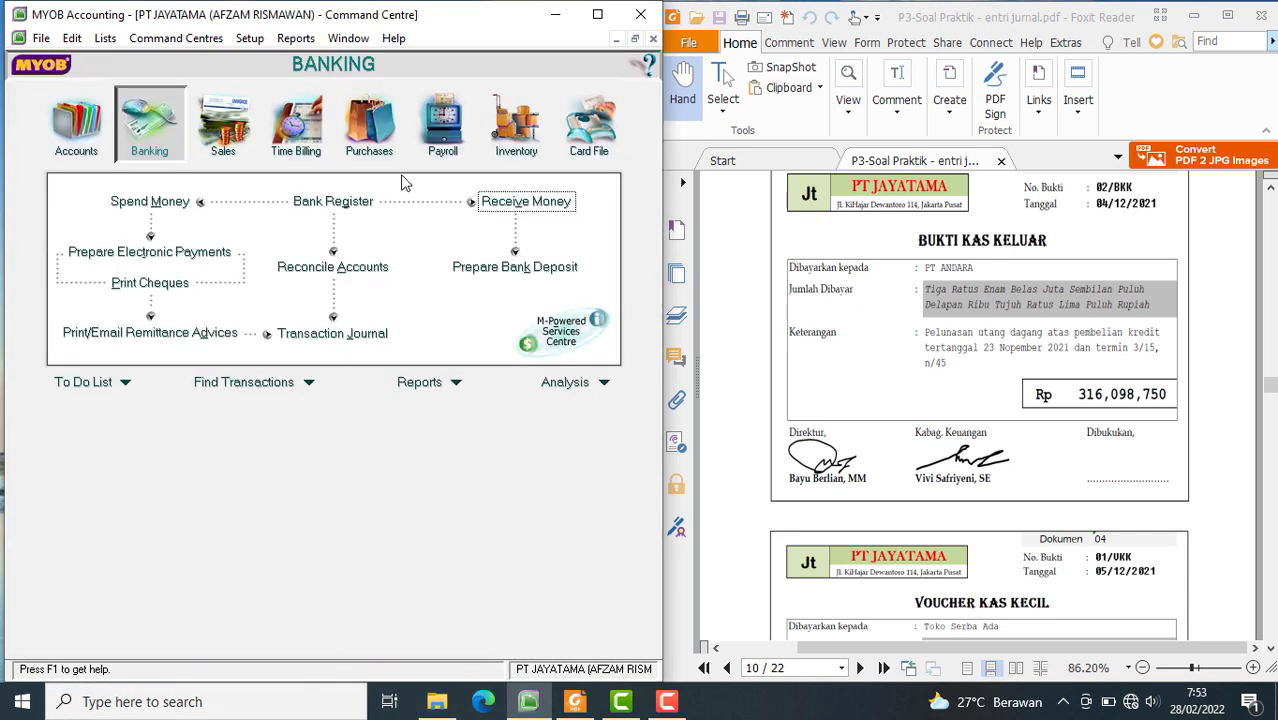
pyautogui.click(378, 124)
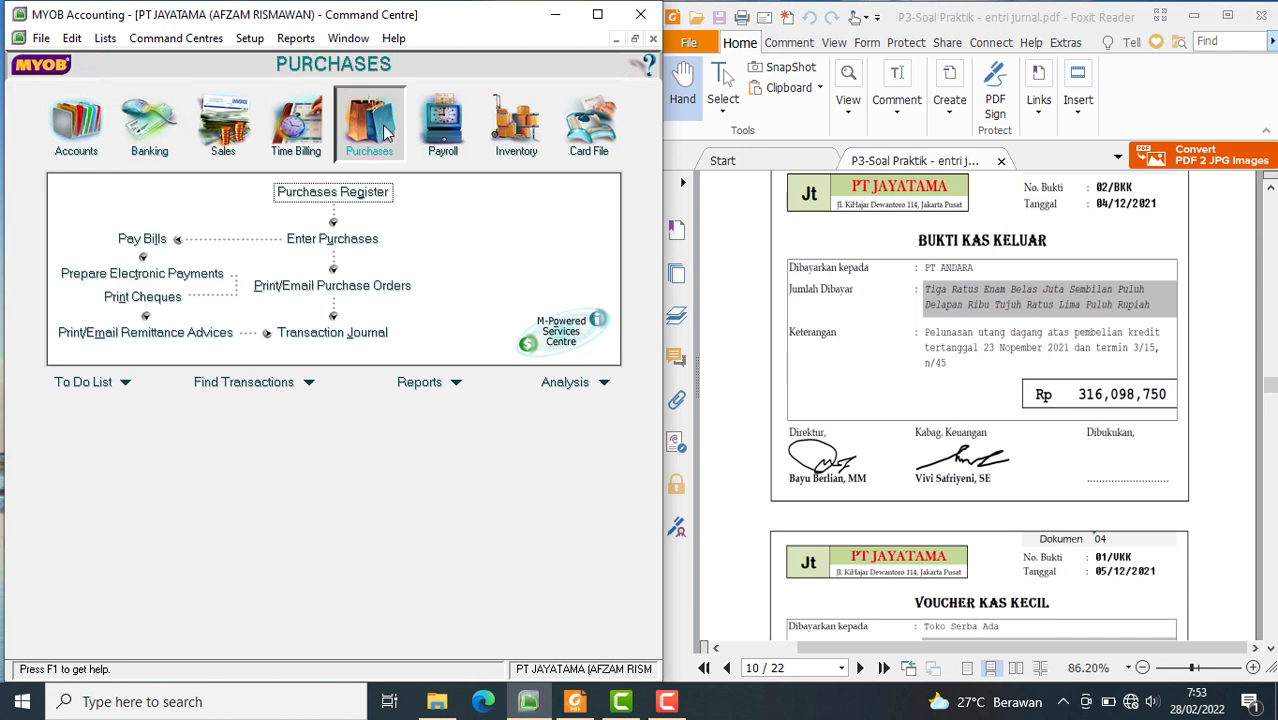
pyautogui.click(130, 243)
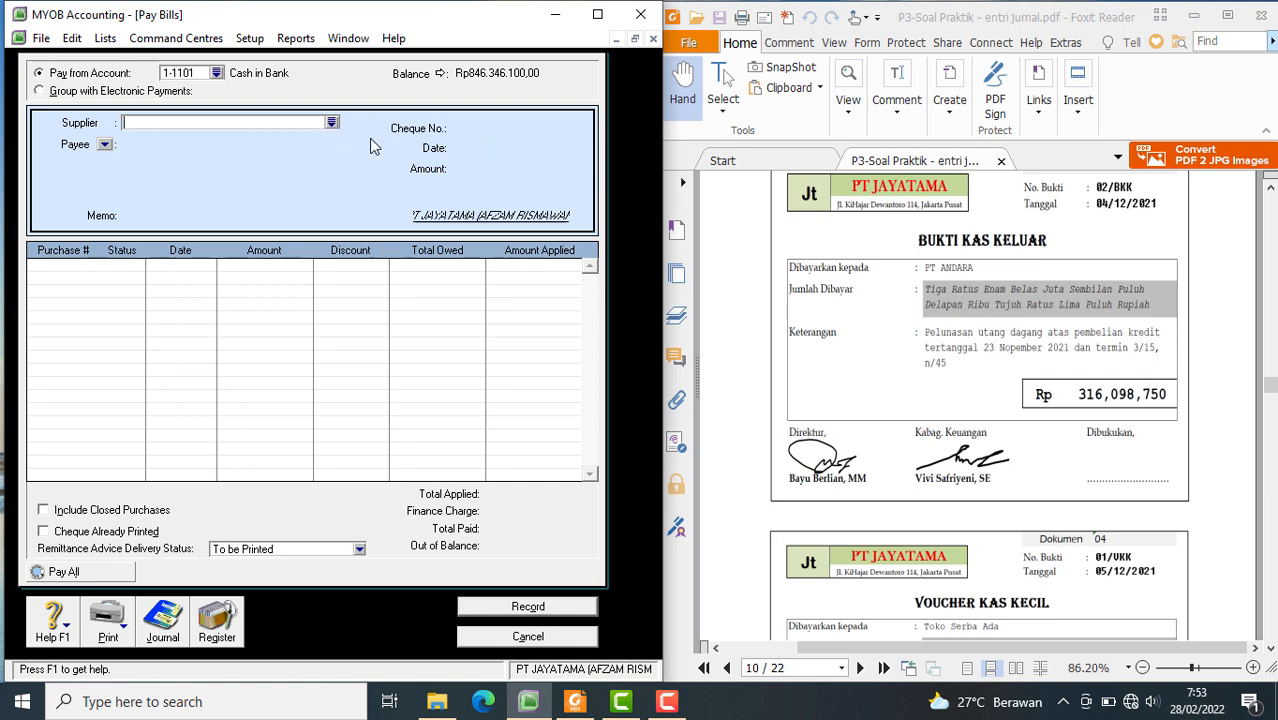
pyautogui.click(331, 123)
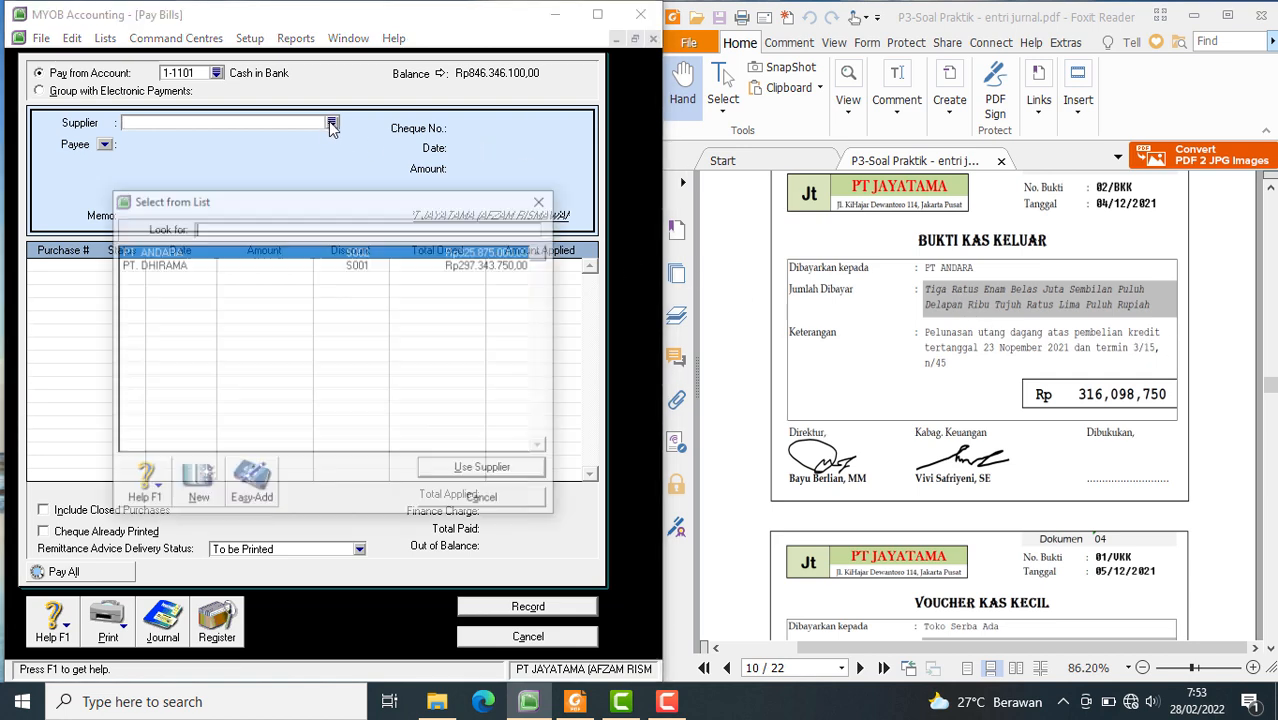
pyautogui.click(524, 473)
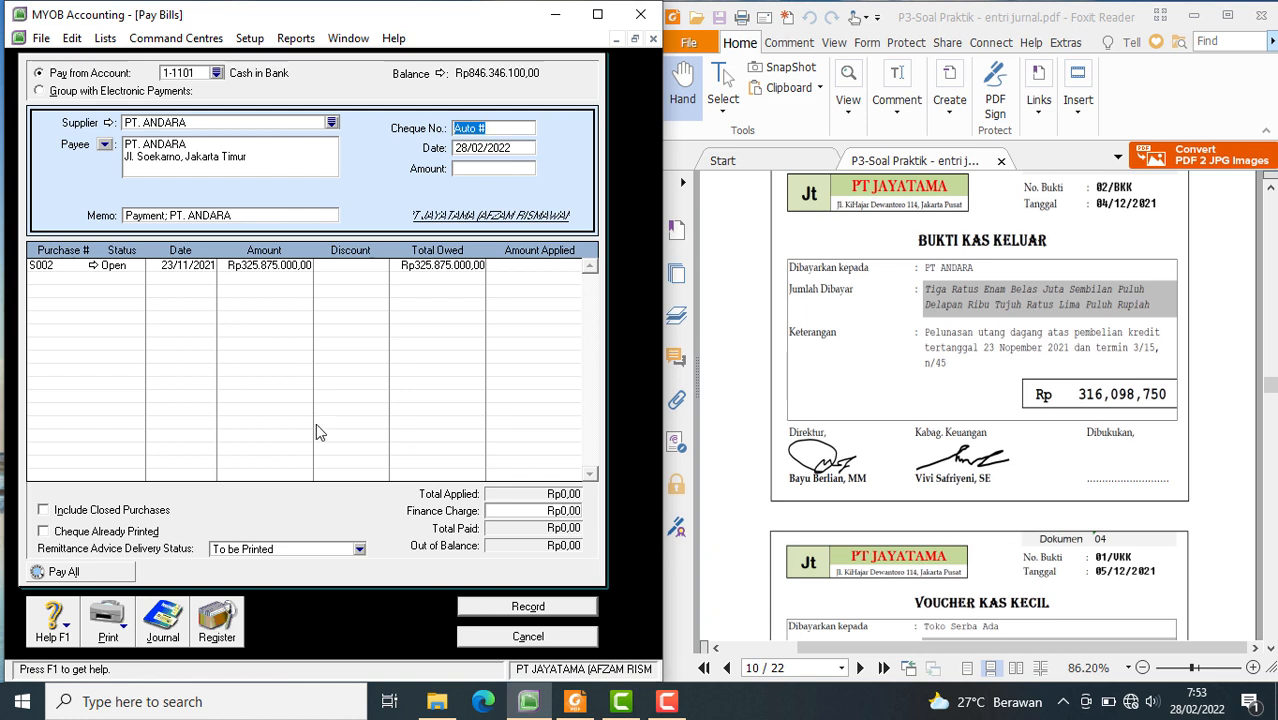
# - Set the bill payment's cheque number to 02/BKK and its date to 04/12/2021
pyautogui.write('02/BKK')
pyautogui.click(468, 148)
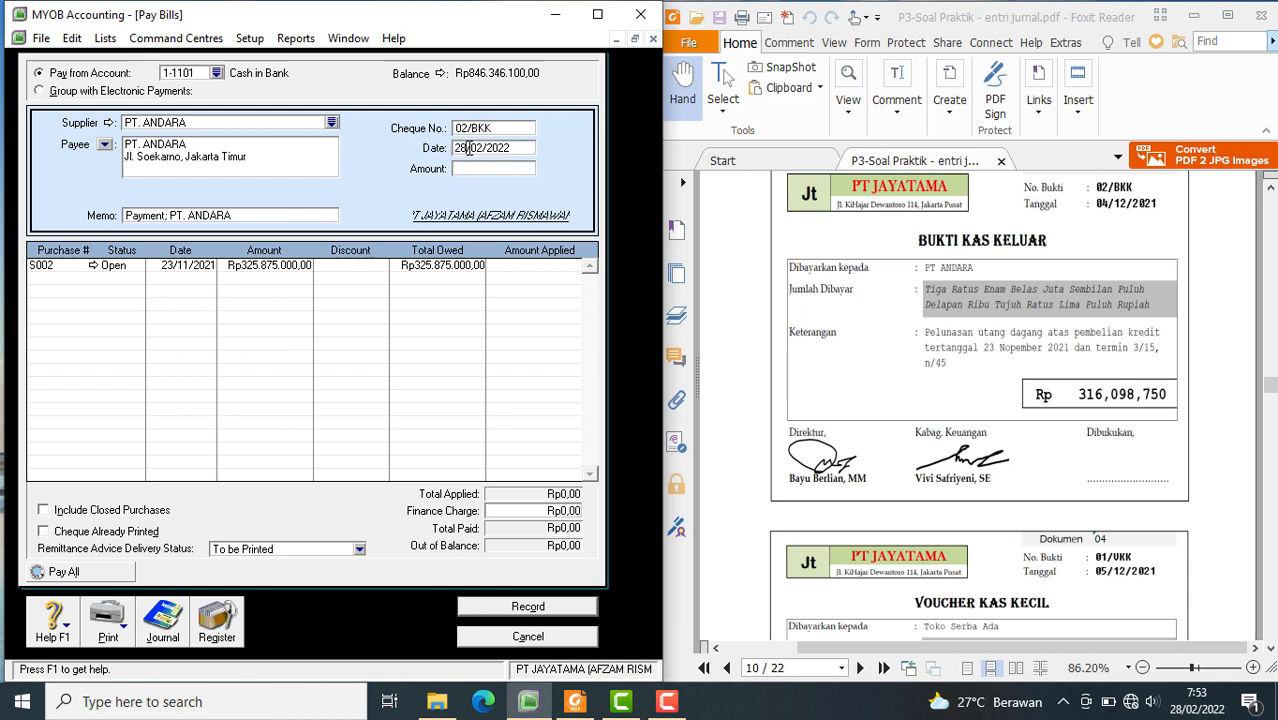
pyautogui.press('BackSpace')
pyautogui.press('BackSpace')
pyautogui.write('04/')
pyautogui.press('Delete')
pyautogui.press('Right')
pyautogui.press('BackSpace')
pyautogui.write('1')
pyautogui.press('Right')
pyautogui.press('Right')
pyautogui.press('Right')
pyautogui.press('Right')
pyautogui.press('Delete')
pyautogui.write('1')
pyautogui.press('Tab')
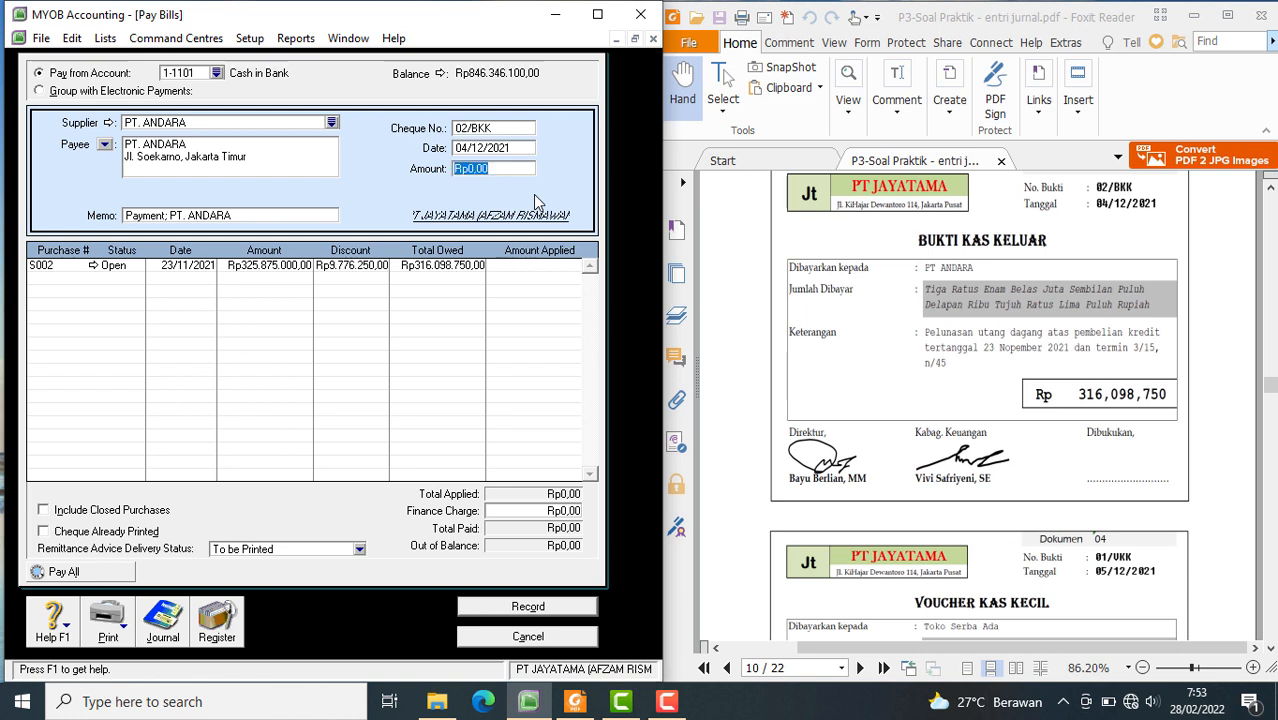
# - Set the bill payment amount to Rp316.098.750,00 and apply it in full to purchase S002
pyautogui.write('316098750')
pyautogui.press('Tab')
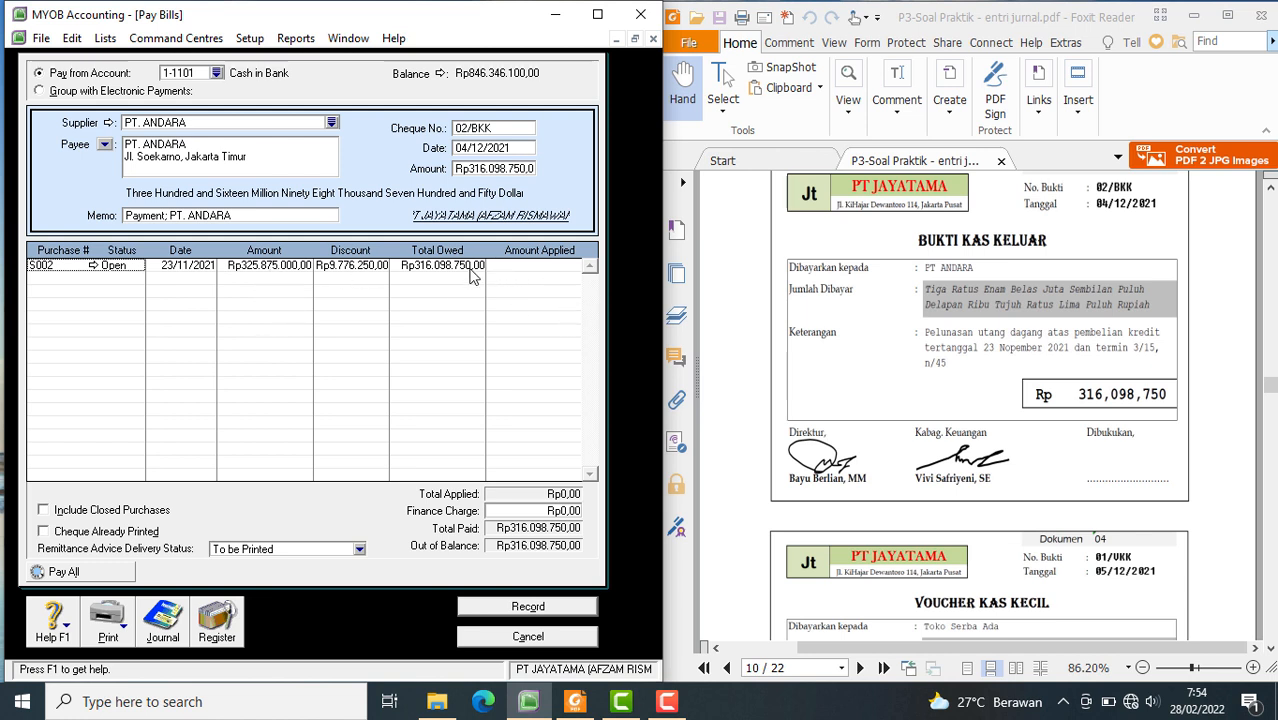
pyautogui.press('Tab')
pyautogui.press('Tab')
pyautogui.press('Tab')
pyautogui.press('Tab')
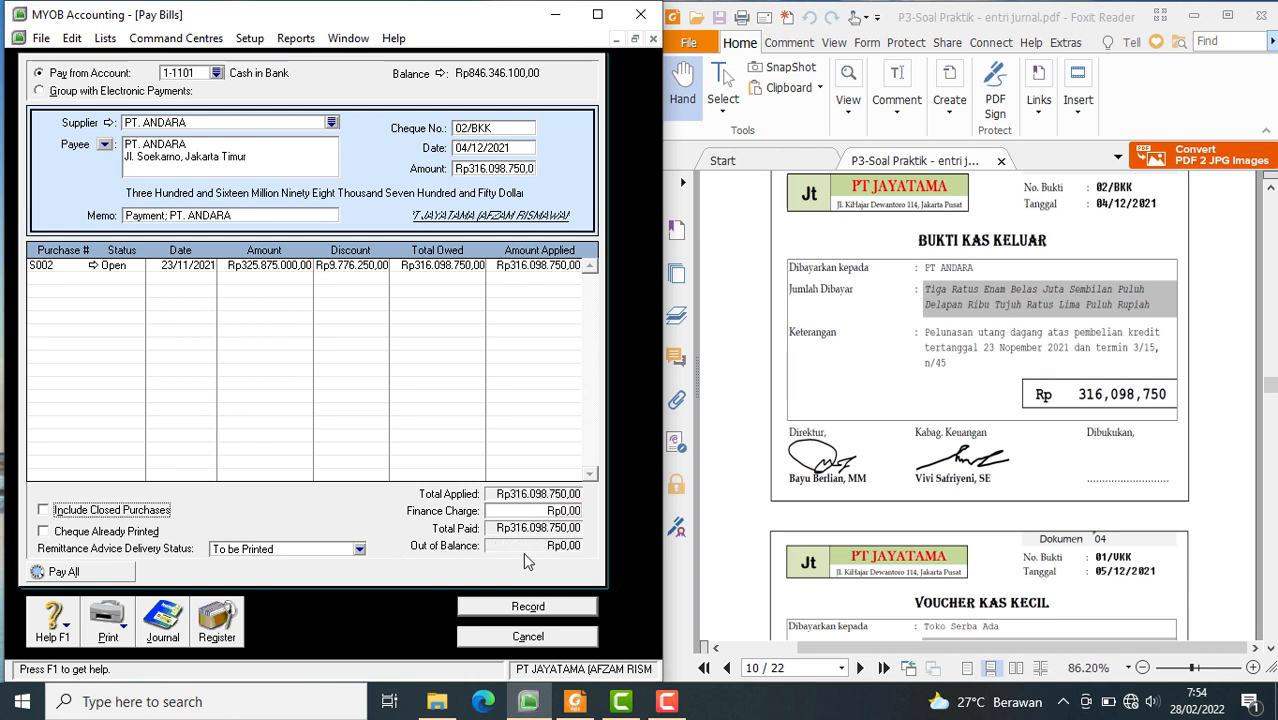
# - Review the recap of the PT. ANDARA payment and record it, leaving the discount's debit memo for printing at another time
pyautogui.hotkey('ctrl', 'r')
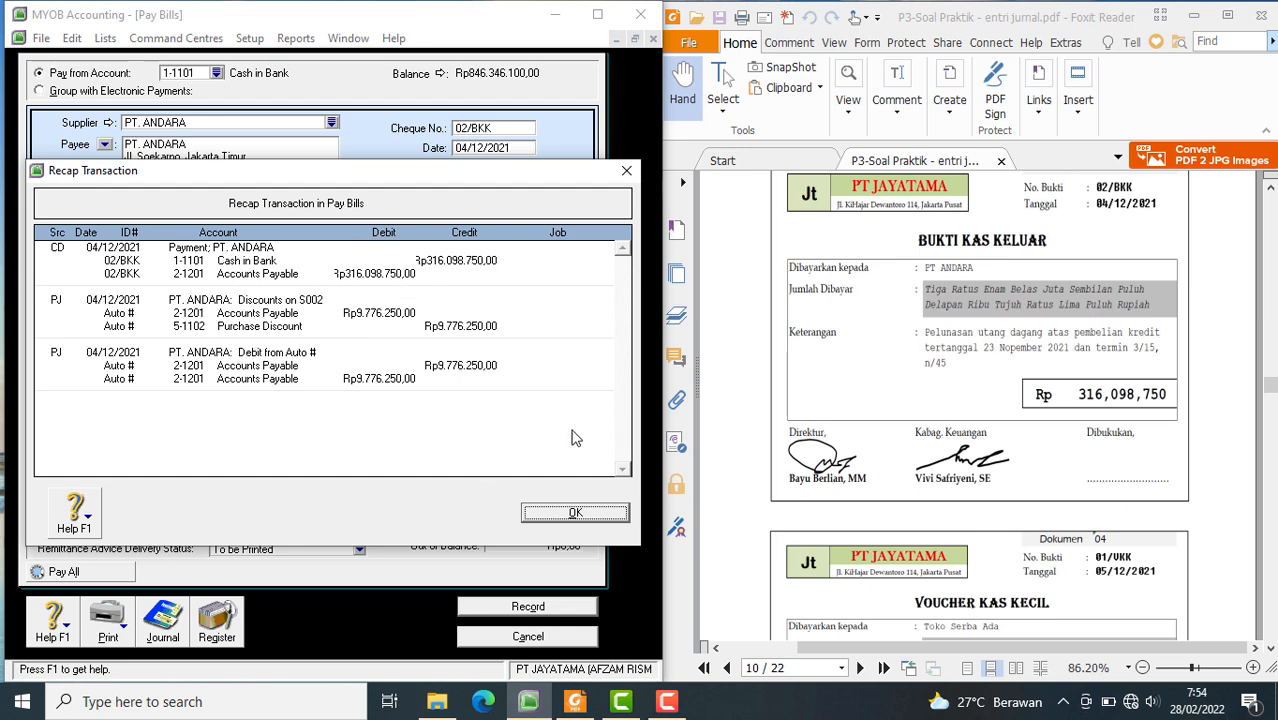
pyautogui.click(597, 515)
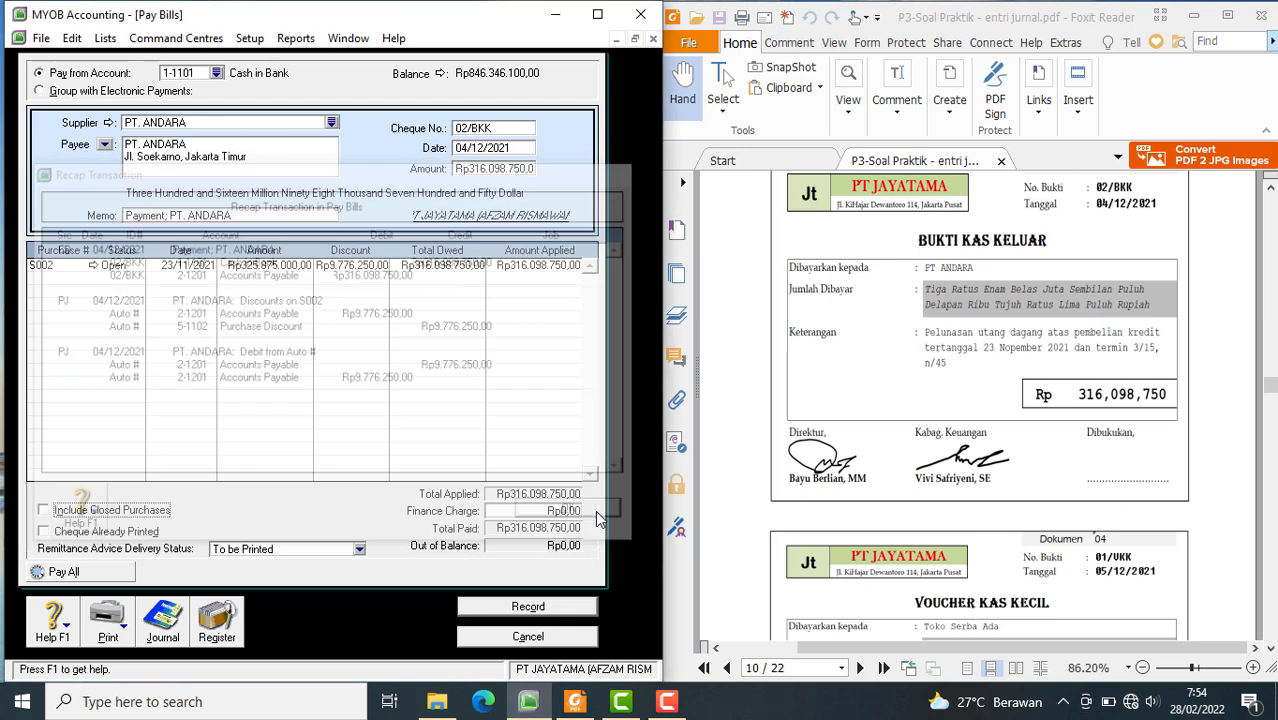
pyautogui.click(557, 607)
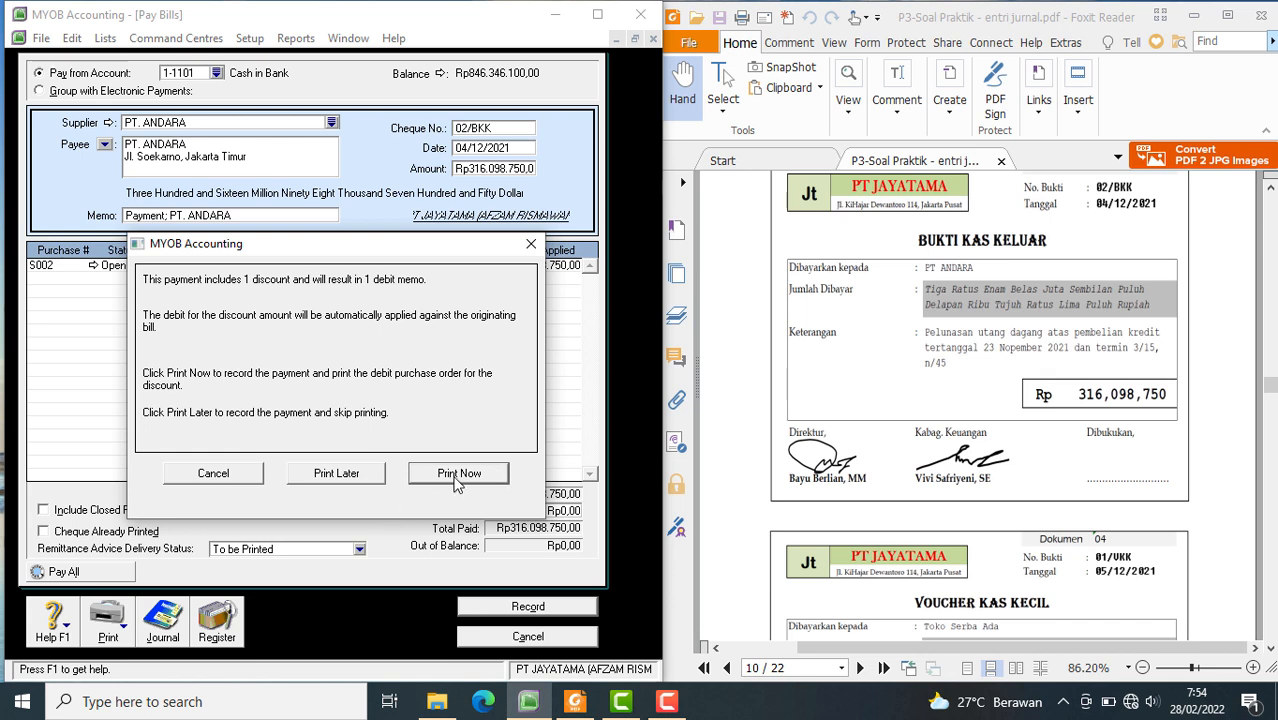
pyautogui.click(343, 475)
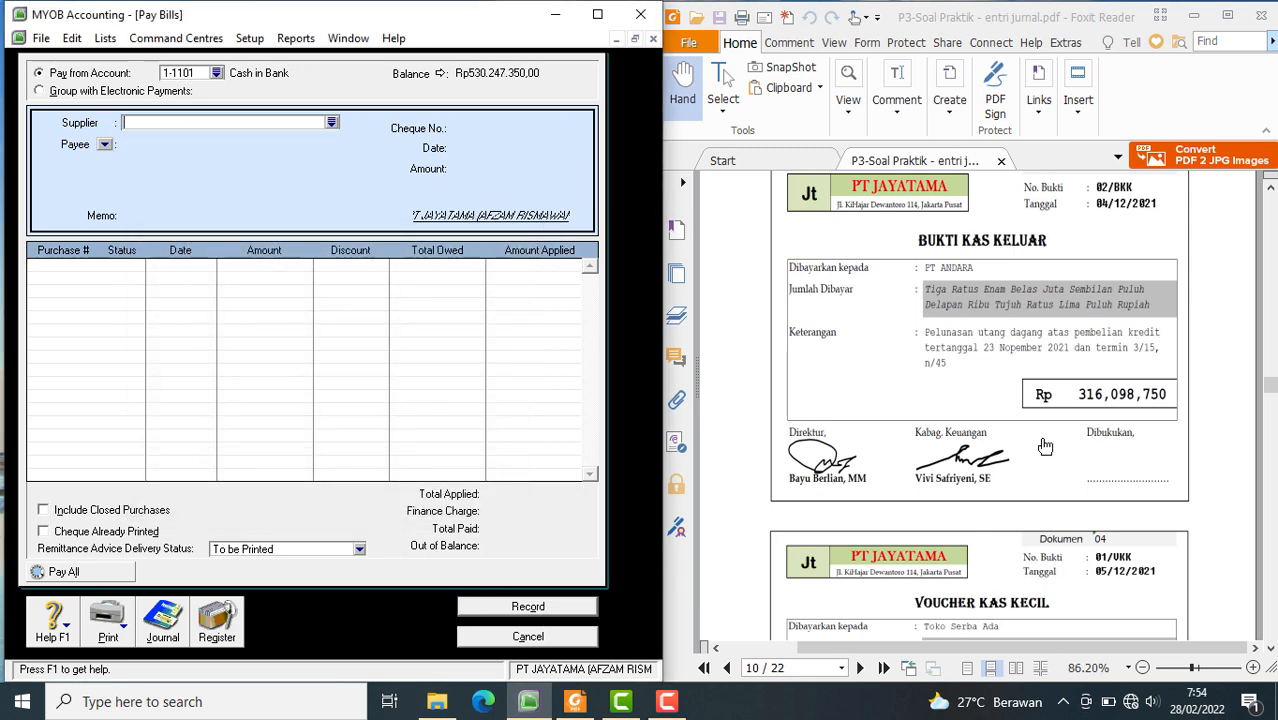
# - Close the bill payment form and start a Spend Money entry for voucher 01/VKK, paid from account 1-1102 Petty Cash
pyautogui.scroll(-5, 1045, 446)
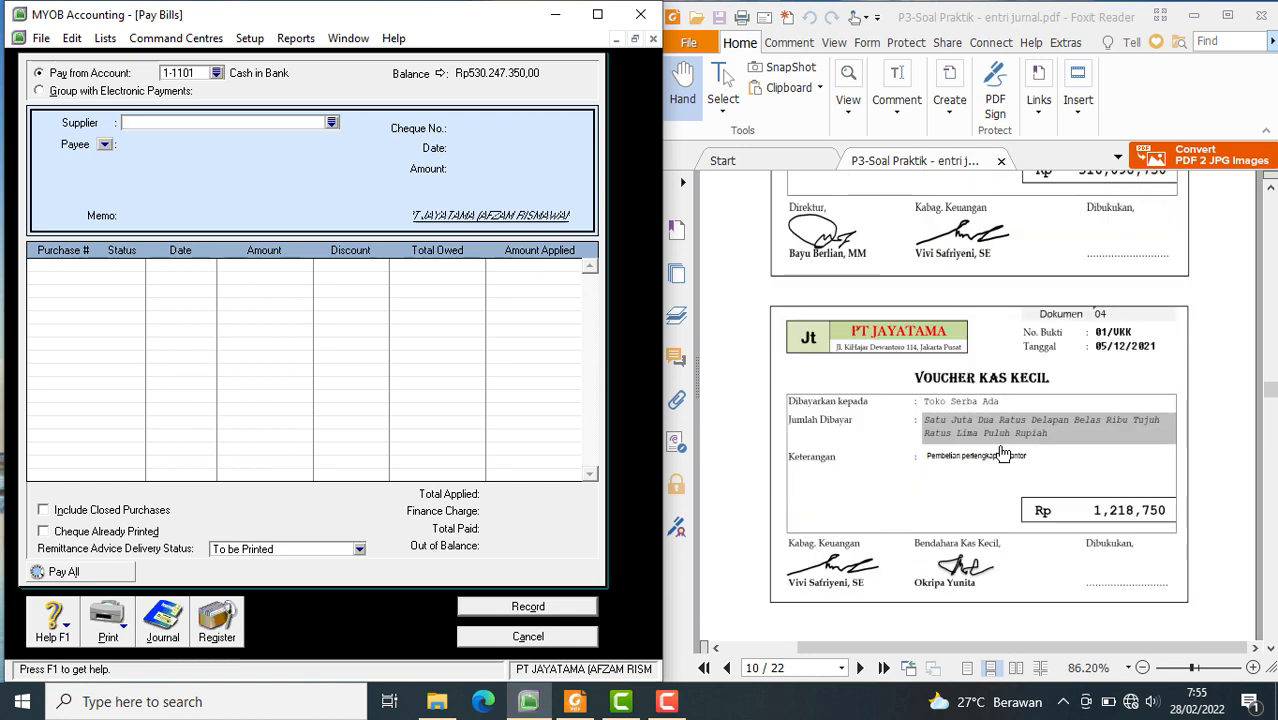
pyautogui.click(567, 639)
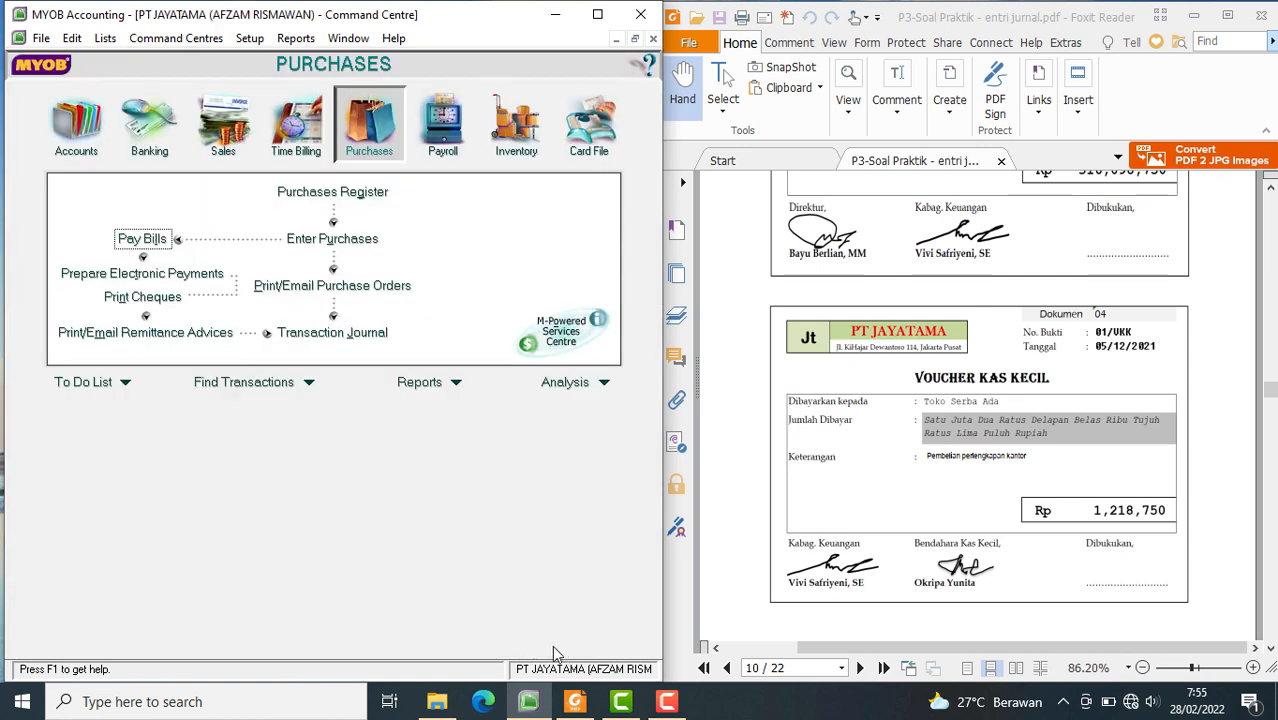
pyautogui.click(145, 132)
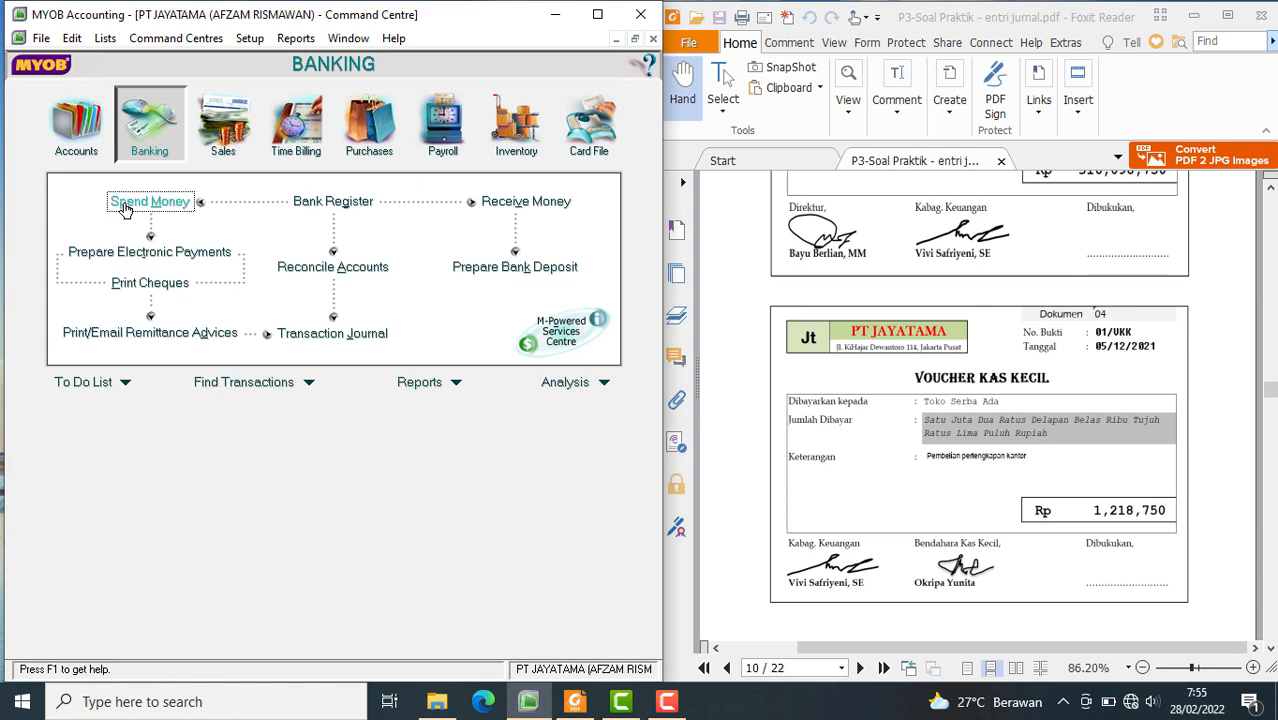
pyautogui.click(126, 204)
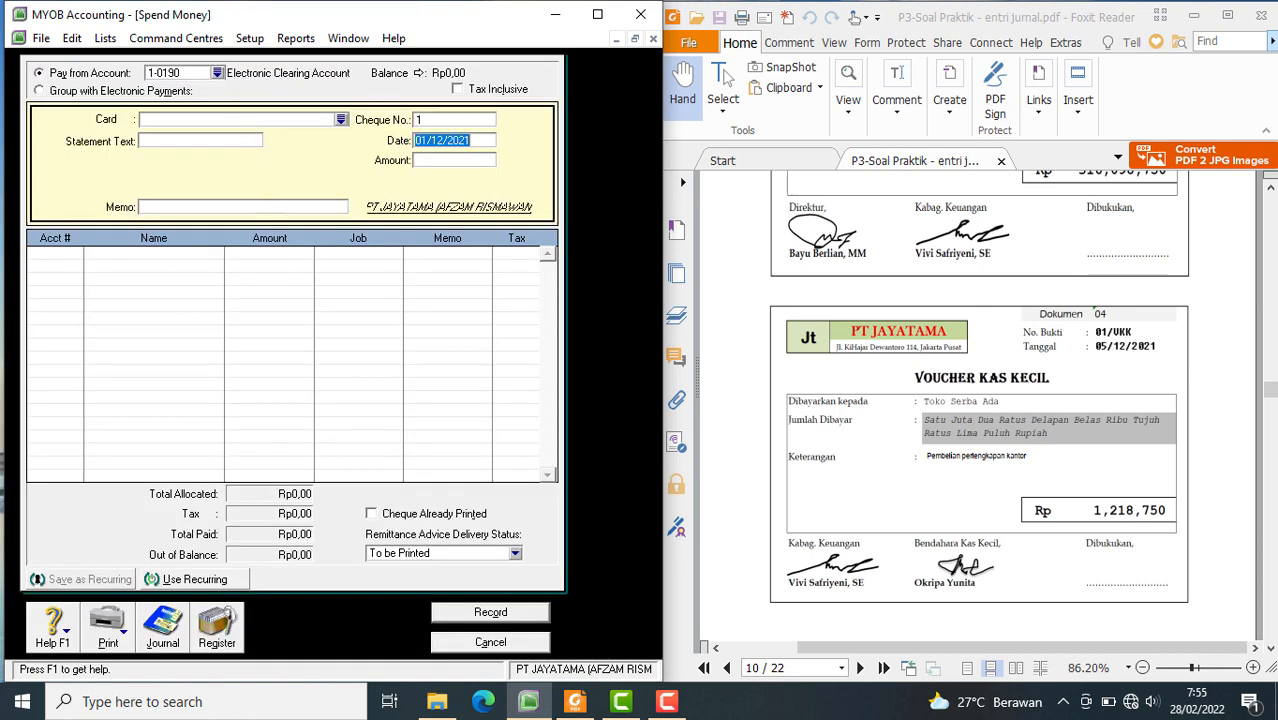
pyautogui.click(217, 73)
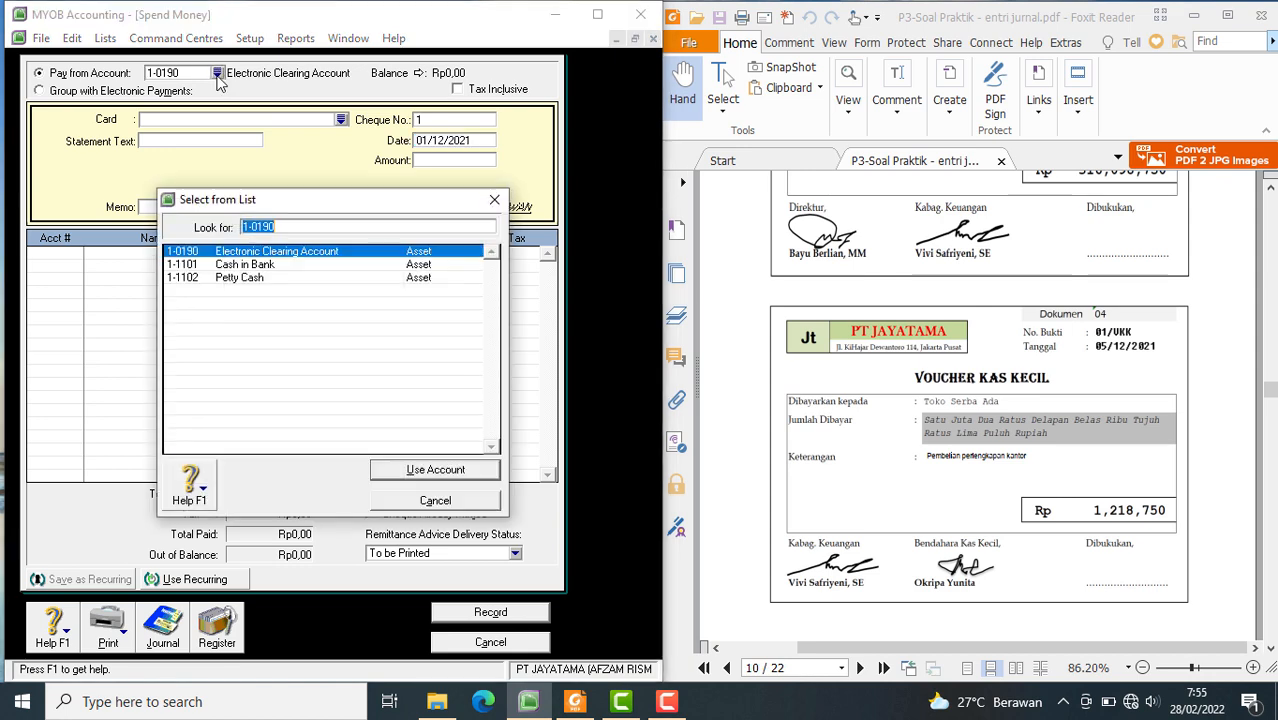
pyautogui.click(250, 277)
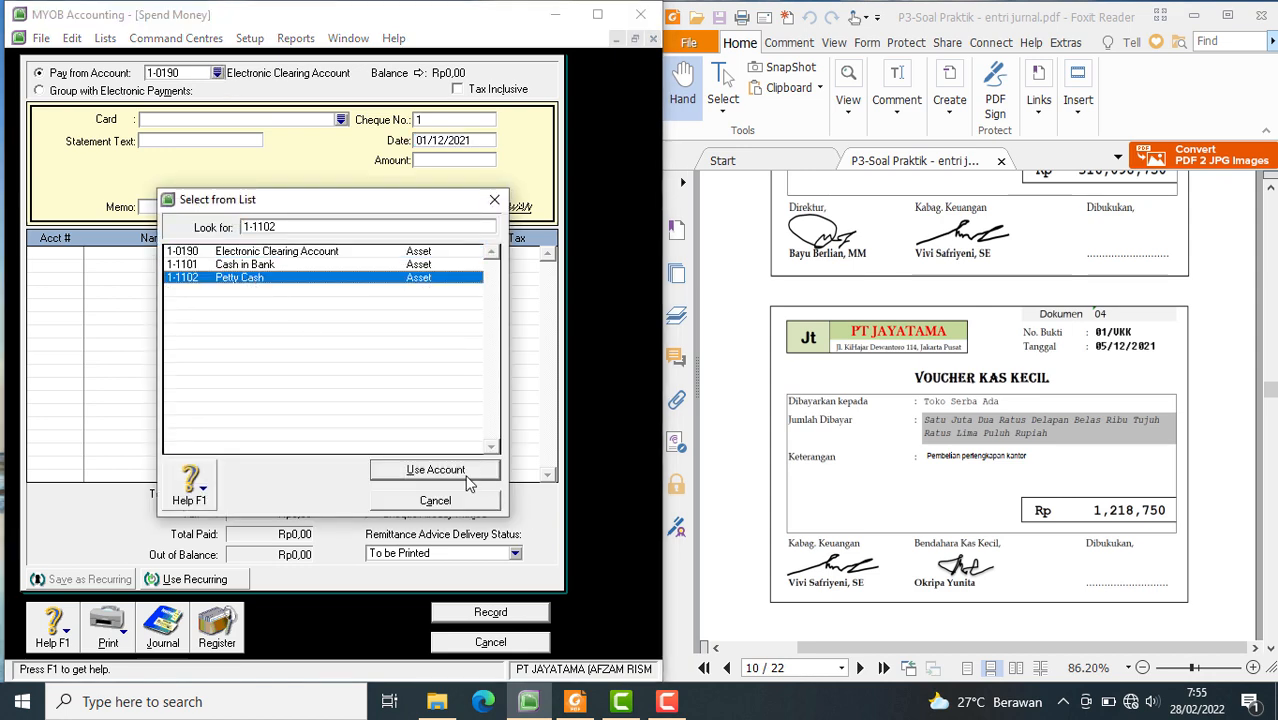
pyautogui.click(435, 470)
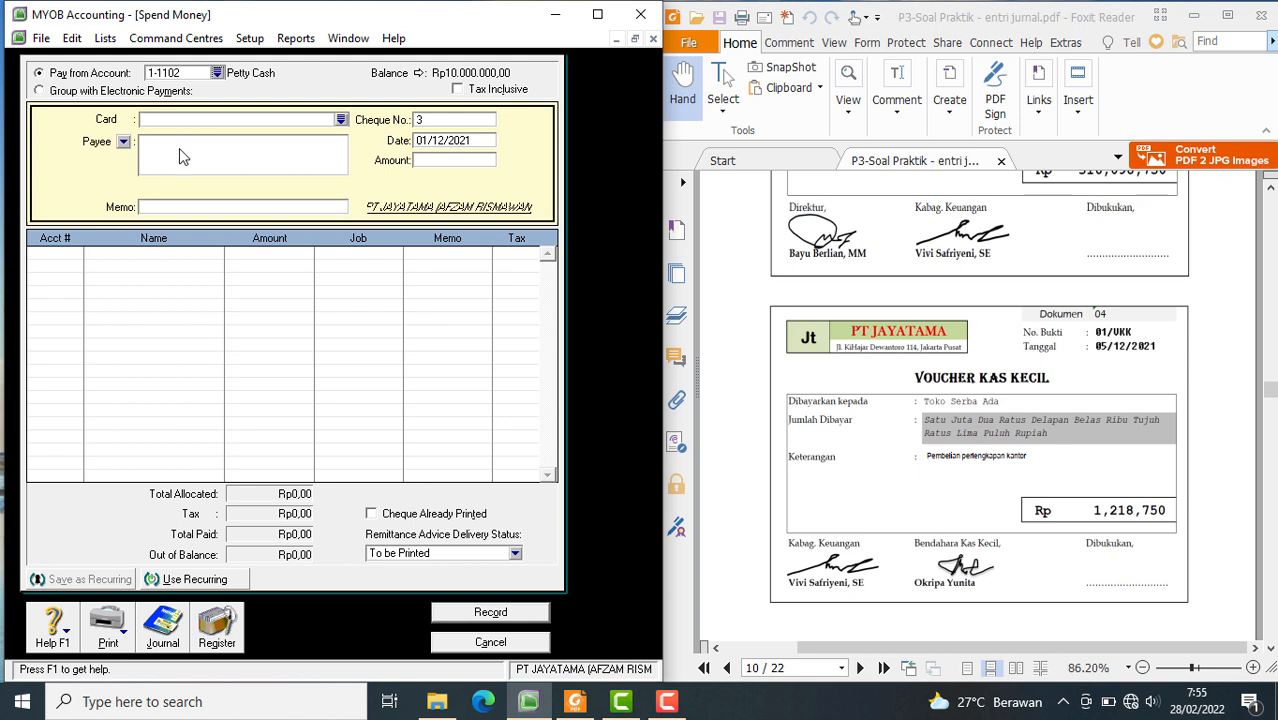
# - Set the petty cash payment's cheque number to 01/VKK and its date to 05/12/2021
pyautogui.click(433, 122)
pyautogui.write('01/VKK')
pyautogui.click(428, 141)
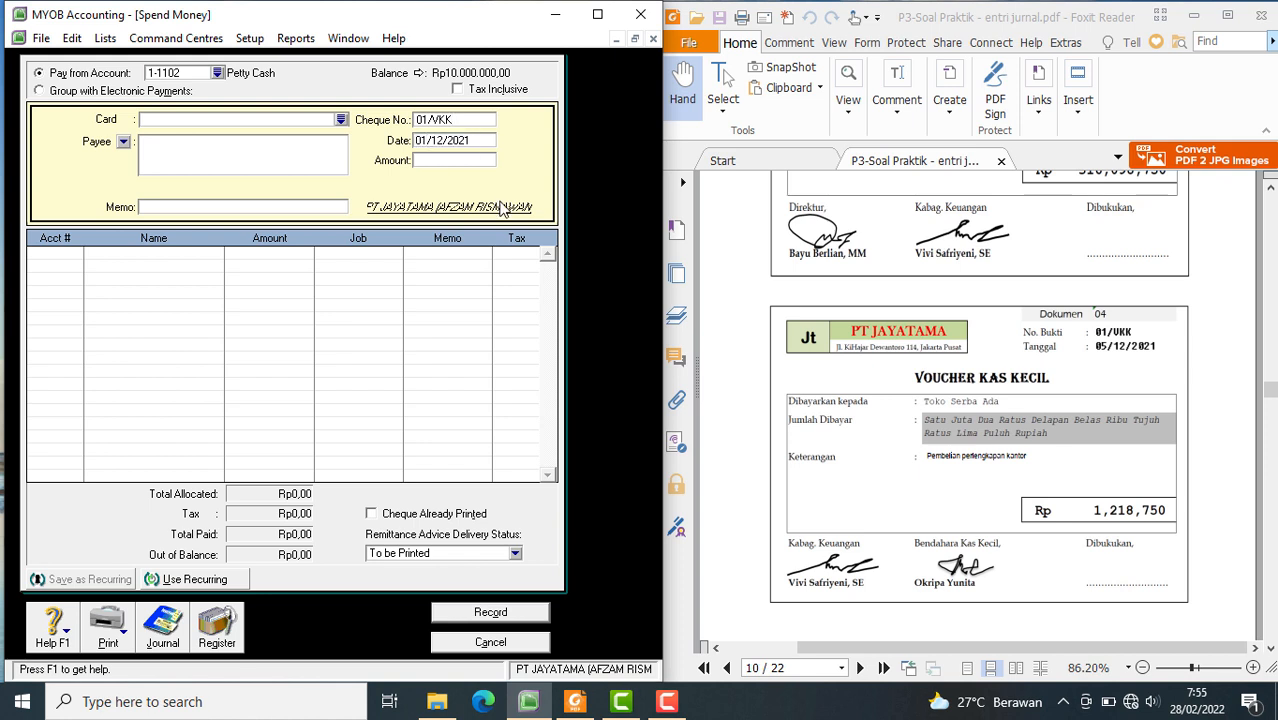
pyautogui.press('BackSpace')
pyautogui.write('5')
# - Set the petty cash payment amount to Rp1.218.750,00 and enter the memo "PEMBELIAN PERLENGKAPAN KANTOR"
pyautogui.click(448, 161)
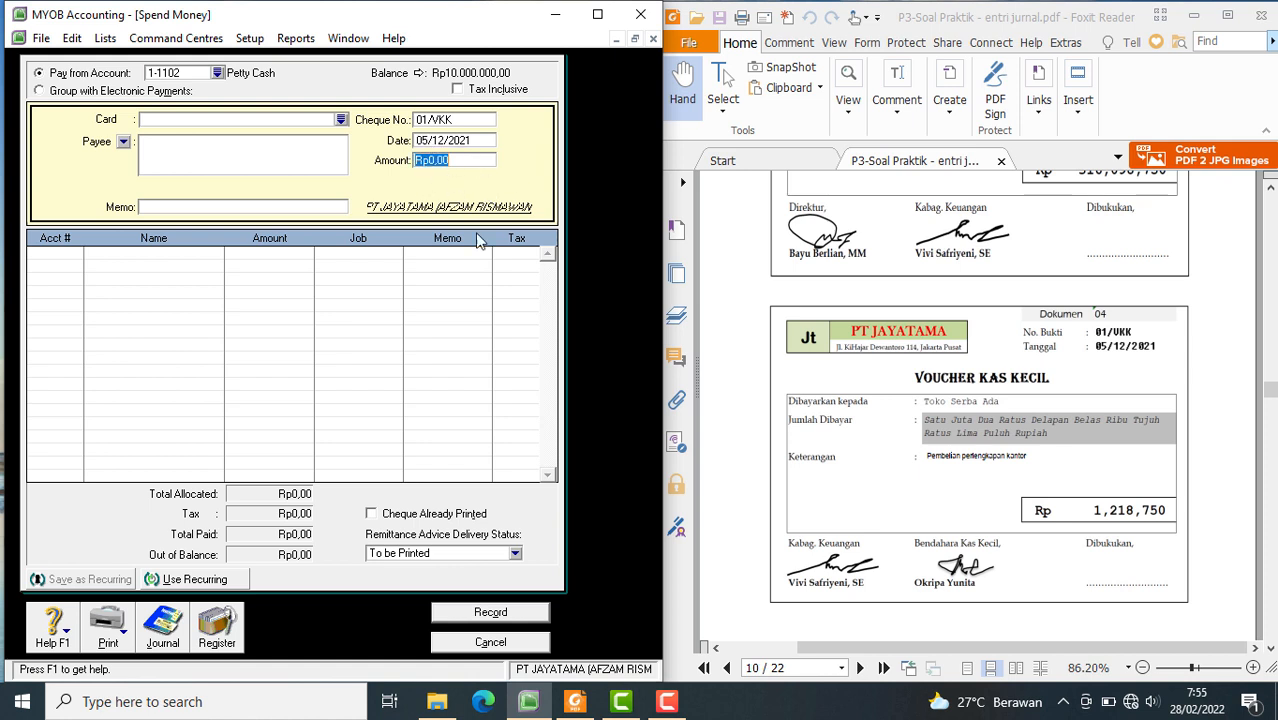
pyautogui.write('1.218.75')
pyautogui.press('Tab')
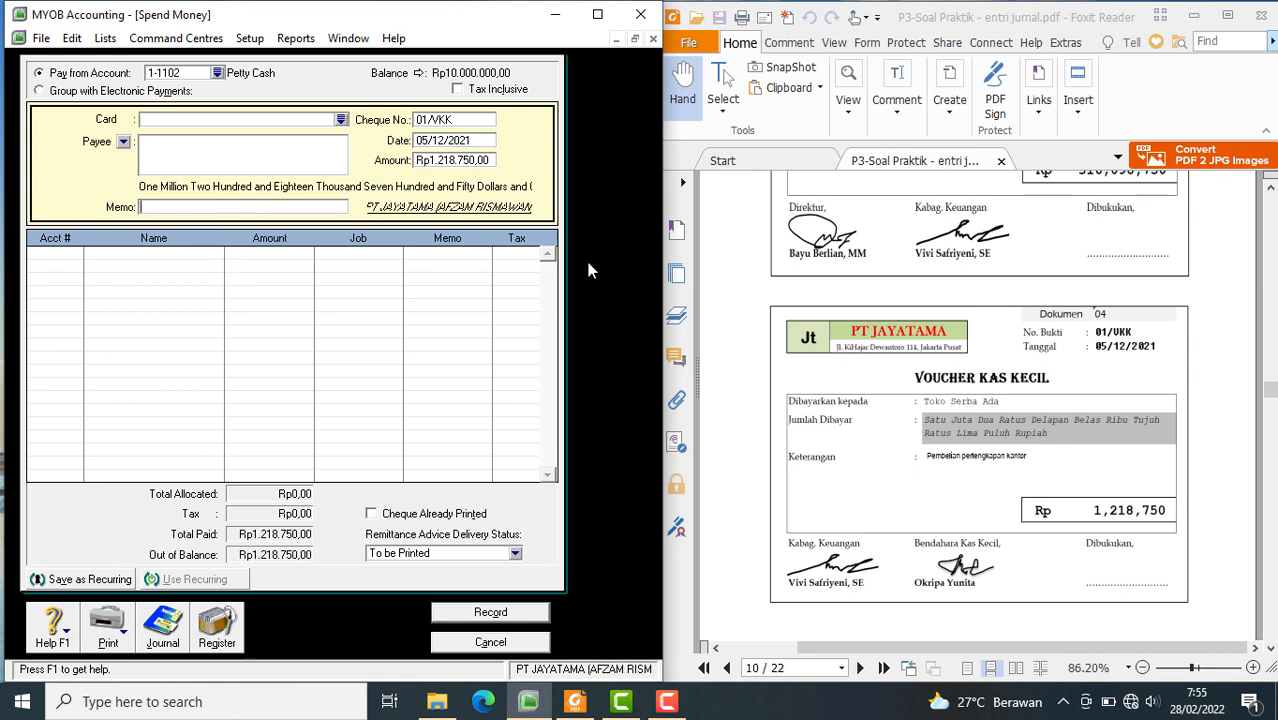
pyautogui.write('PEMBELIAN PERLENGKAP')
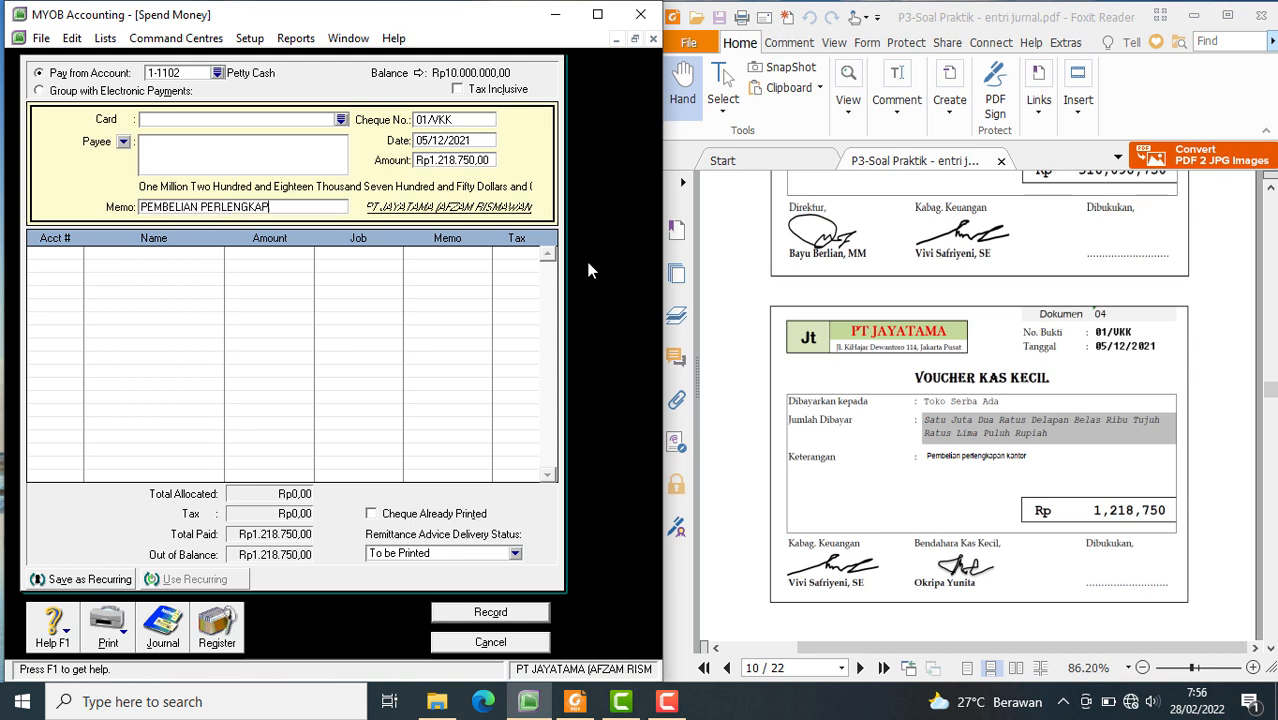
pyautogui.write('AN KANTOR')
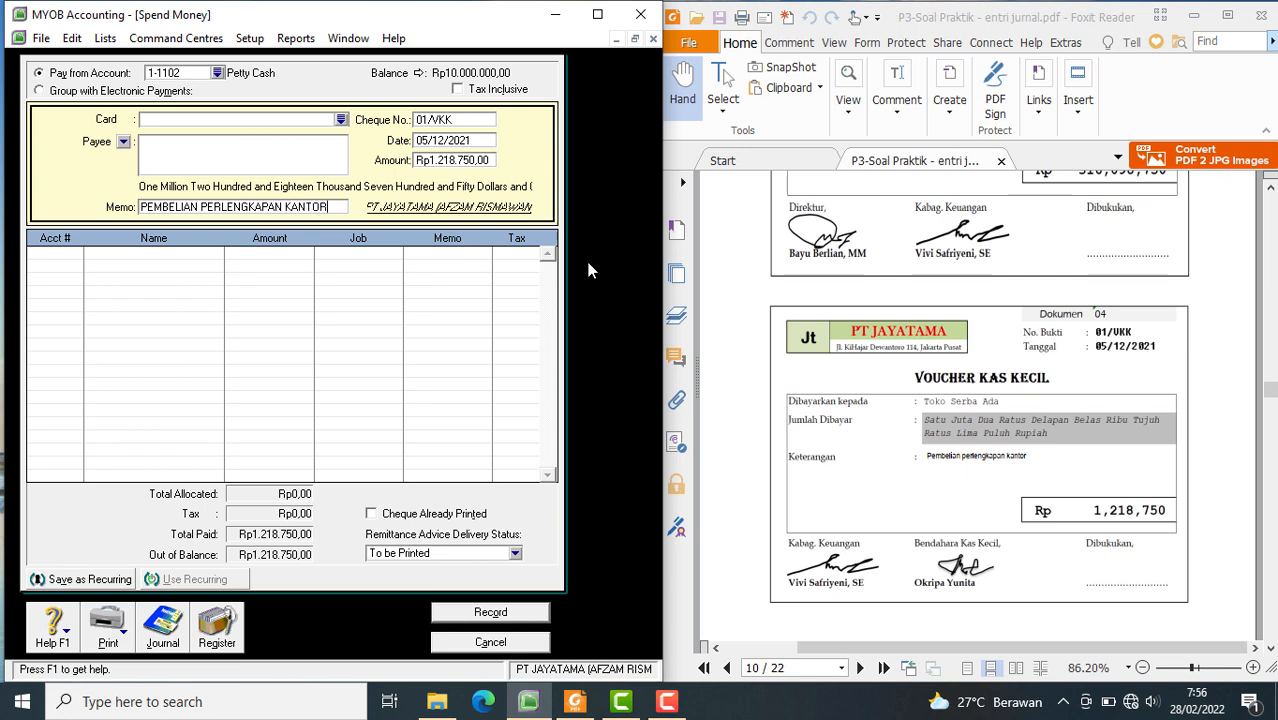
# - Allocate the petty cash payment to account 1-1302 Office Supplies for the full Rp1.218.750,00 and record it
pyautogui.click(54, 263)
pyautogui.write('6')
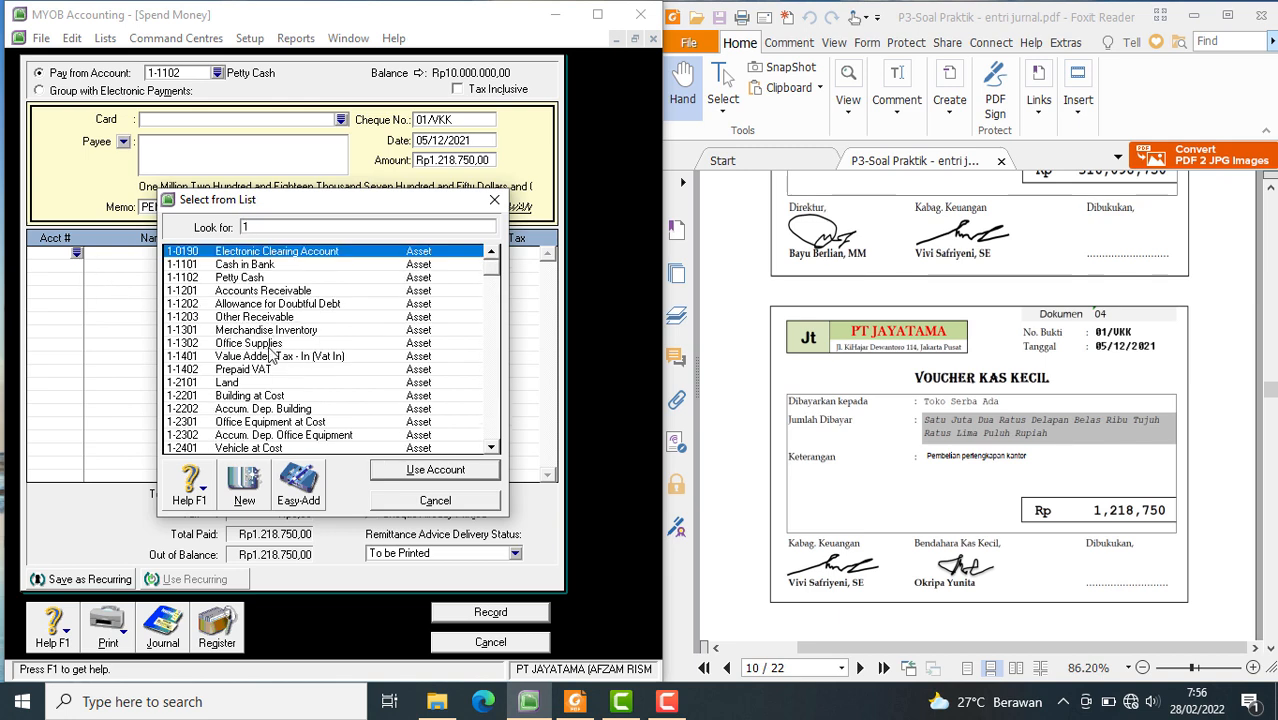
pyautogui.write('-1302')
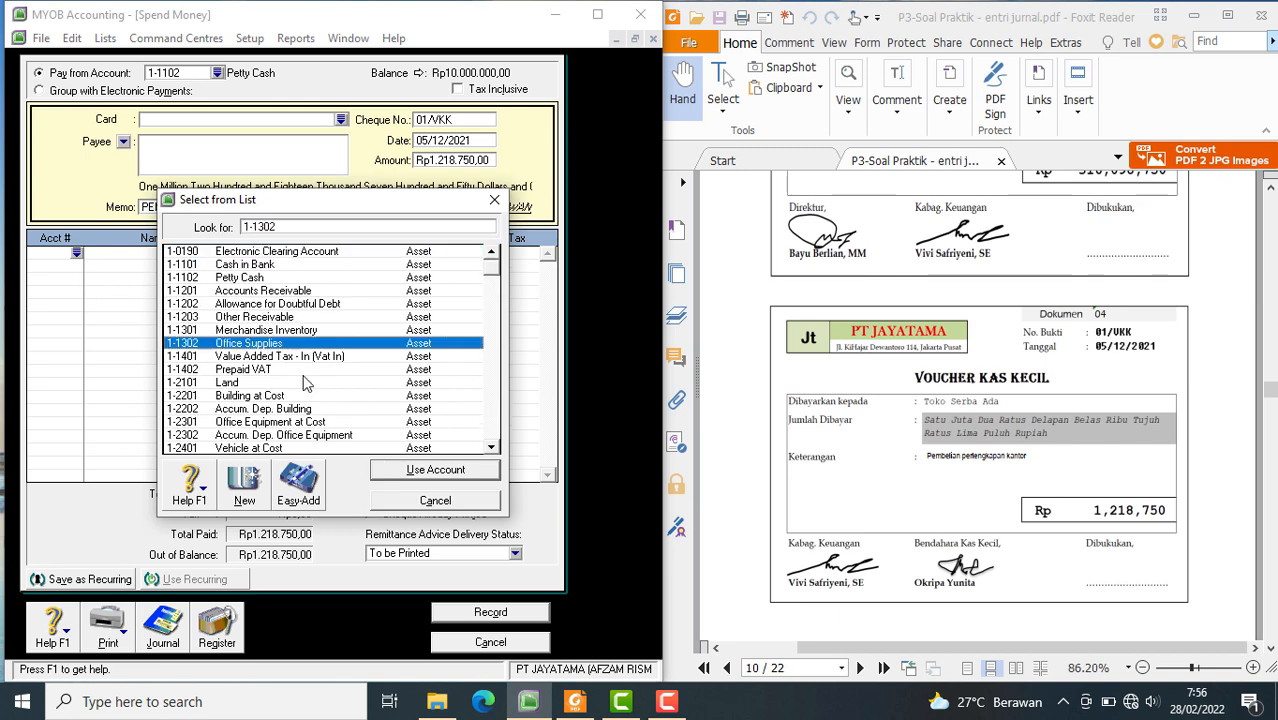
pyautogui.click(396, 472)
pyautogui.press('Tab')
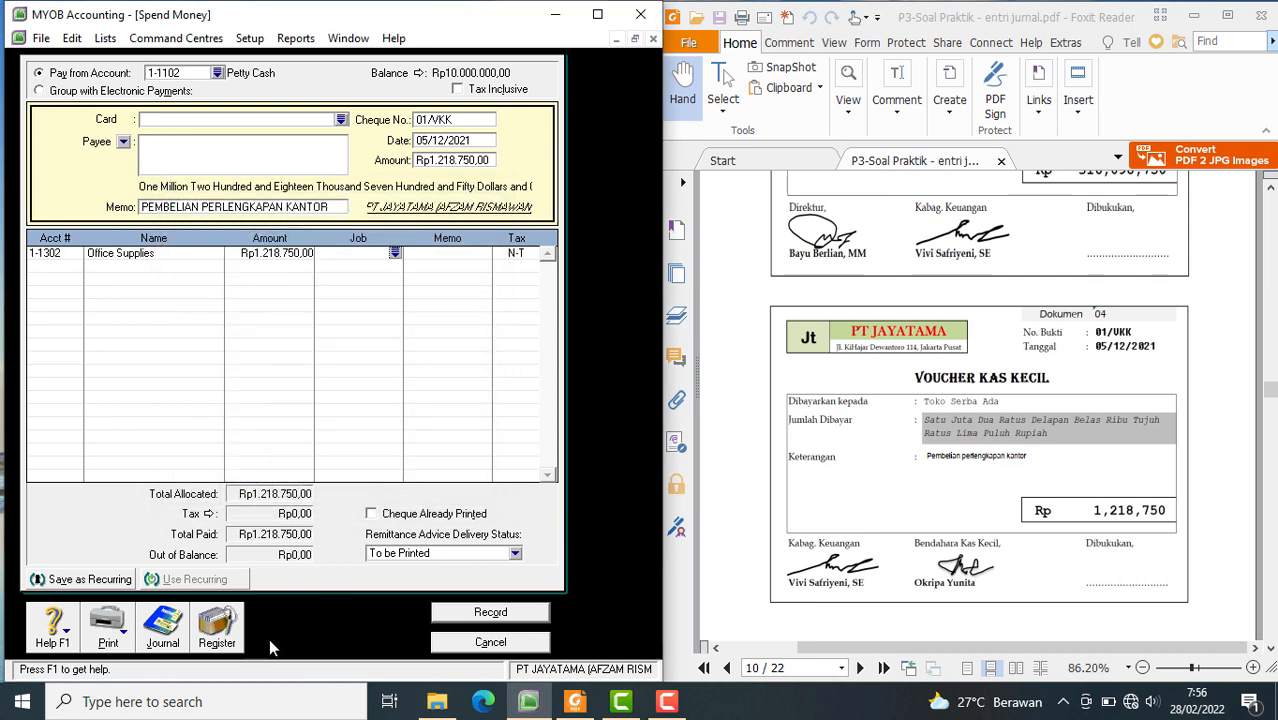
pyautogui.click(491, 613)
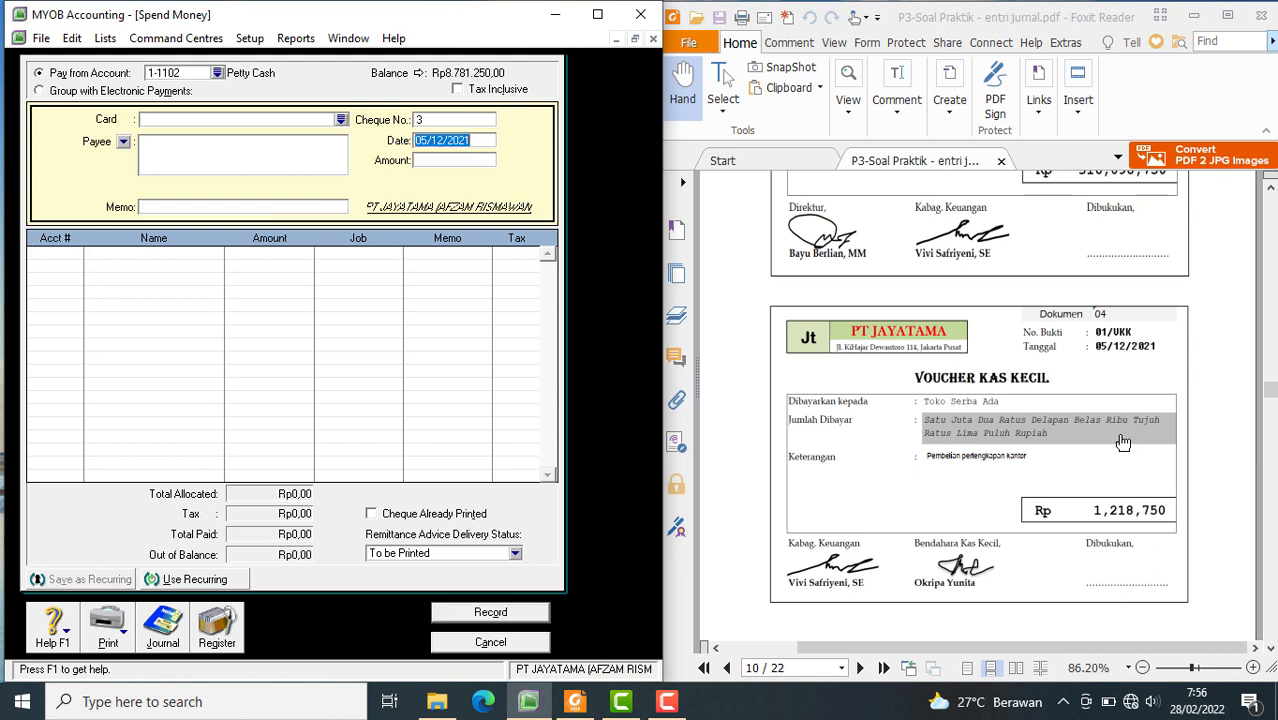
# - Find document 05, invoice 71/PJ, in the PDF, close the Spend Money form and start a new sales entry
pyautogui.scroll(-5, 1083, 444)
pyautogui.scroll(-3, 1083, 444)
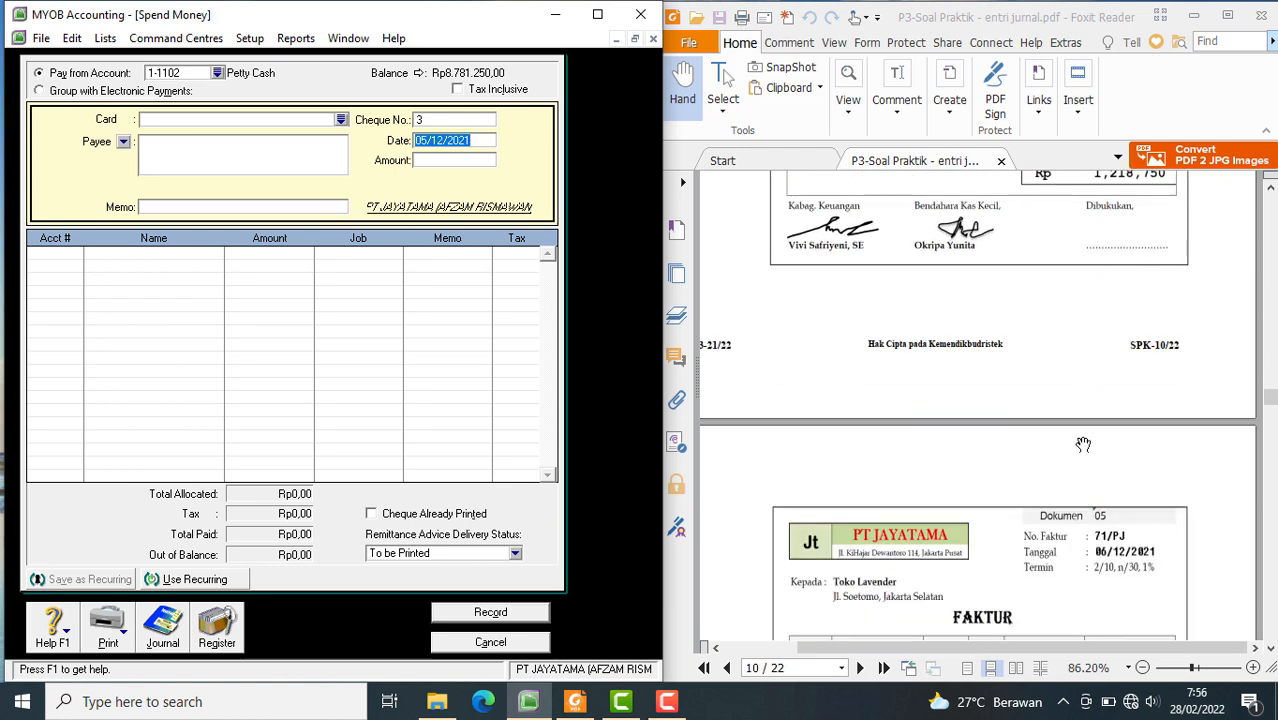
pyautogui.scroll(3, 1083, 444)
pyautogui.scroll(-10, 1083, 444)
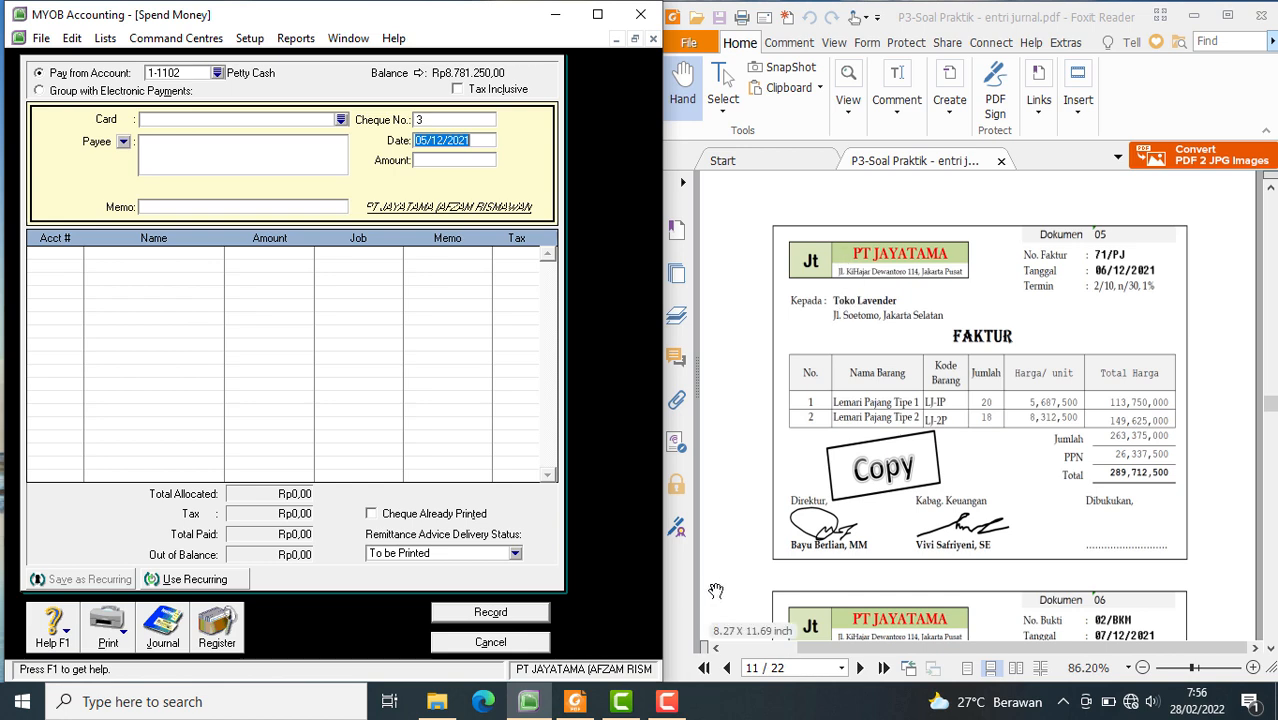
pyautogui.click(517, 646)
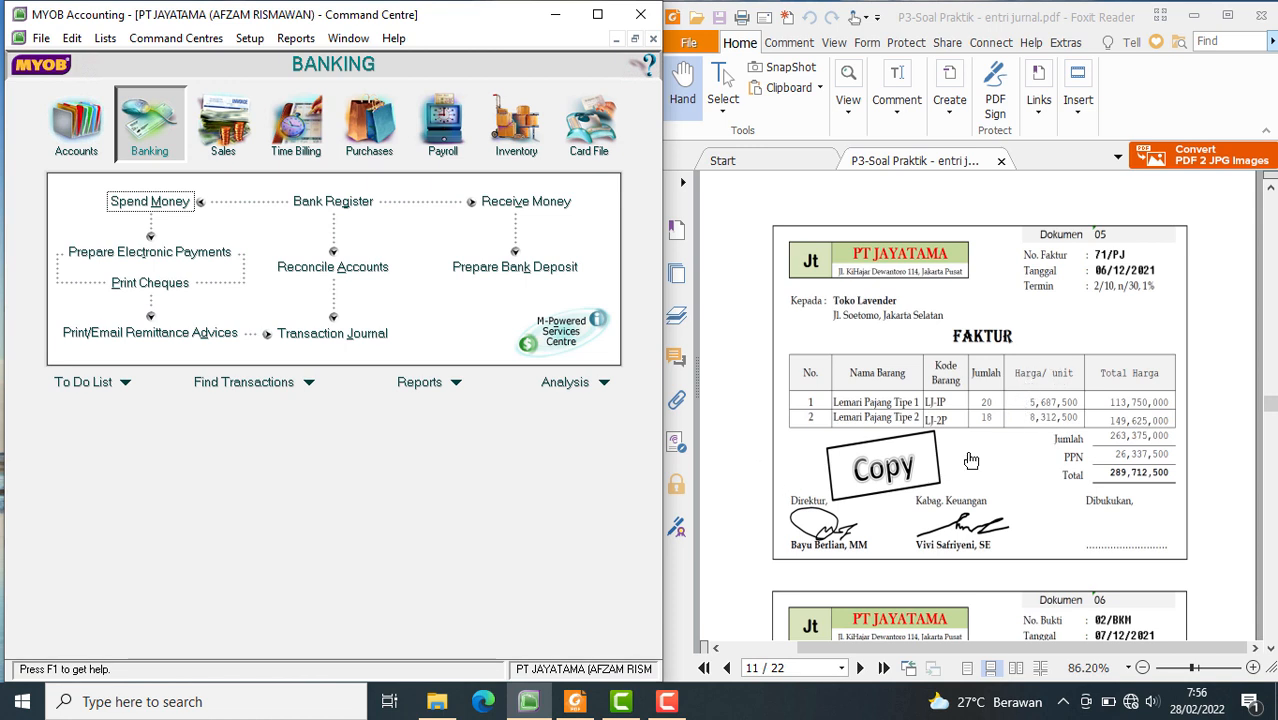
pyautogui.click(237, 124)
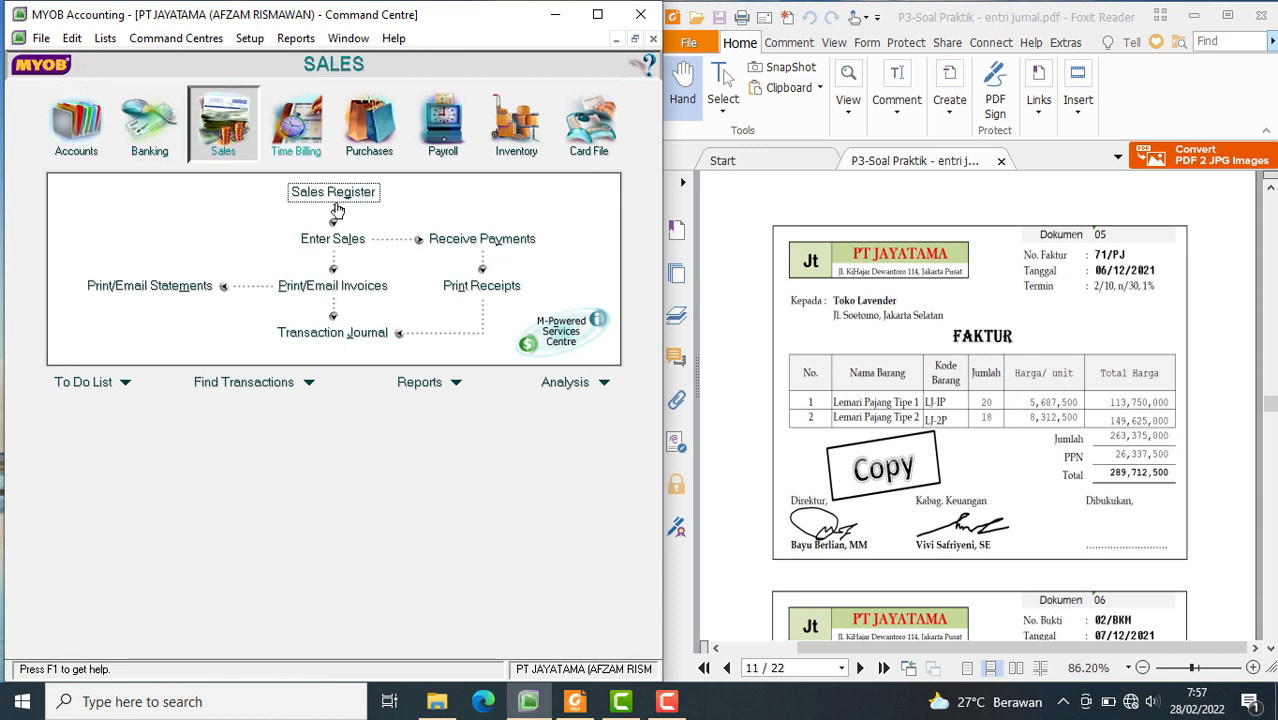
pyautogui.click(350, 246)
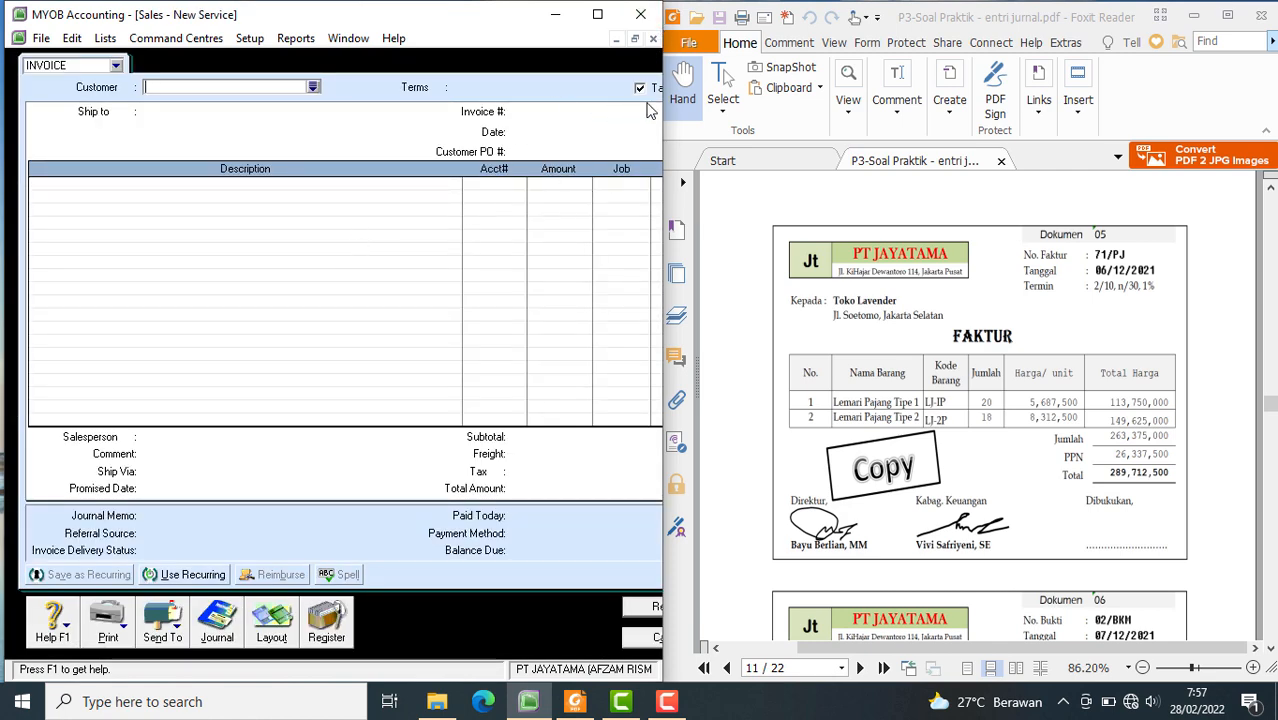
# - Widen the accounting window to show the whole sales form and switch the invoice layout to Item
pyautogui.moveTo(665, 118); pyautogui.dragTo(736, 118)
pyautogui.click(752, 124)
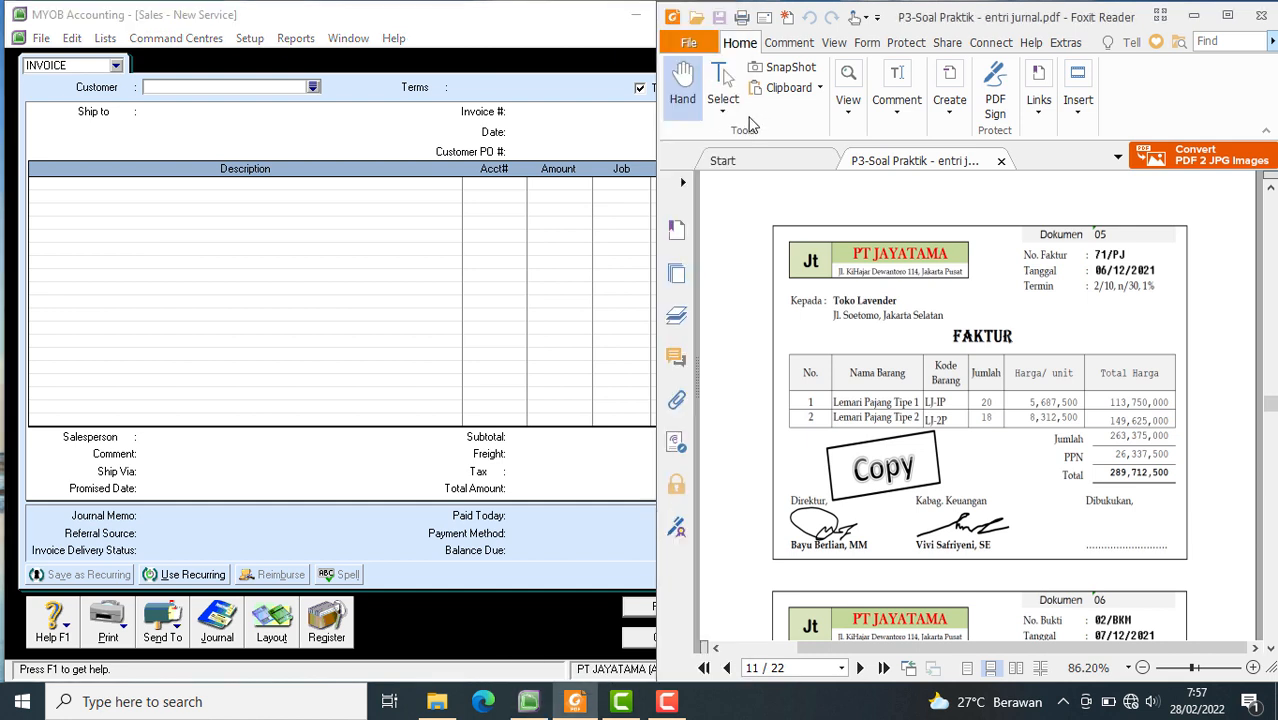
pyautogui.click(626, 125)
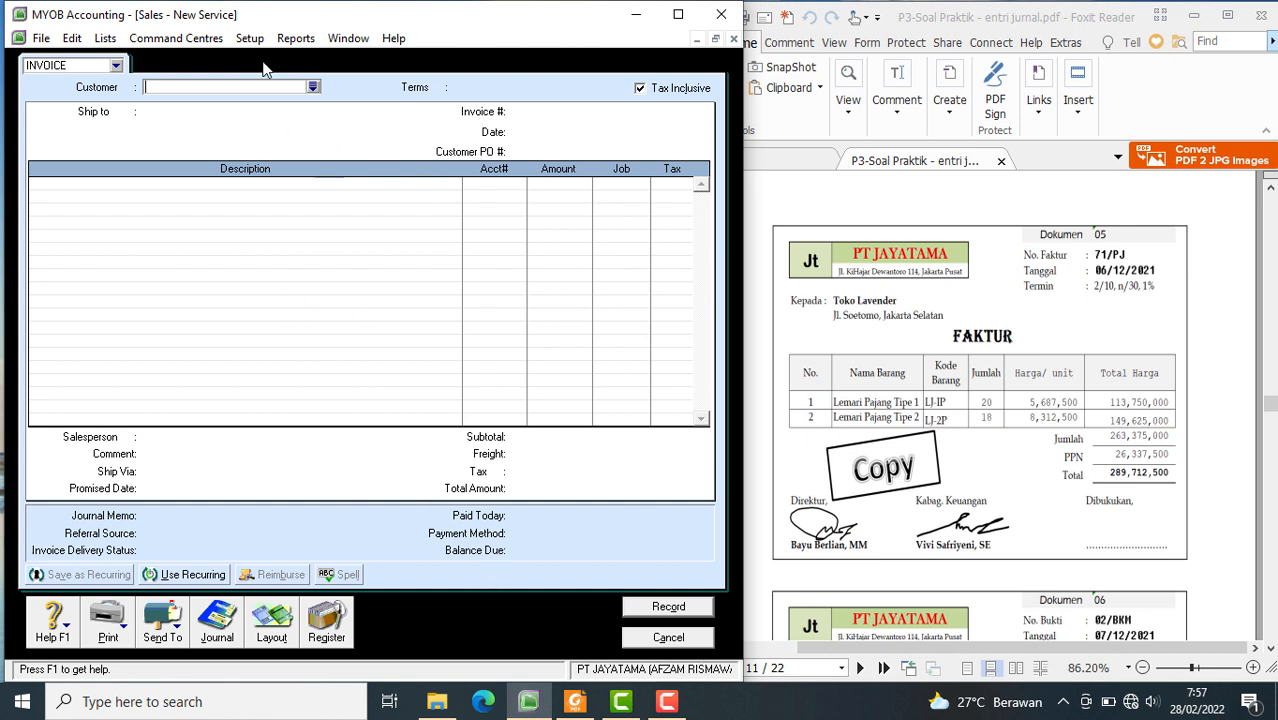
pyautogui.click(270, 618)
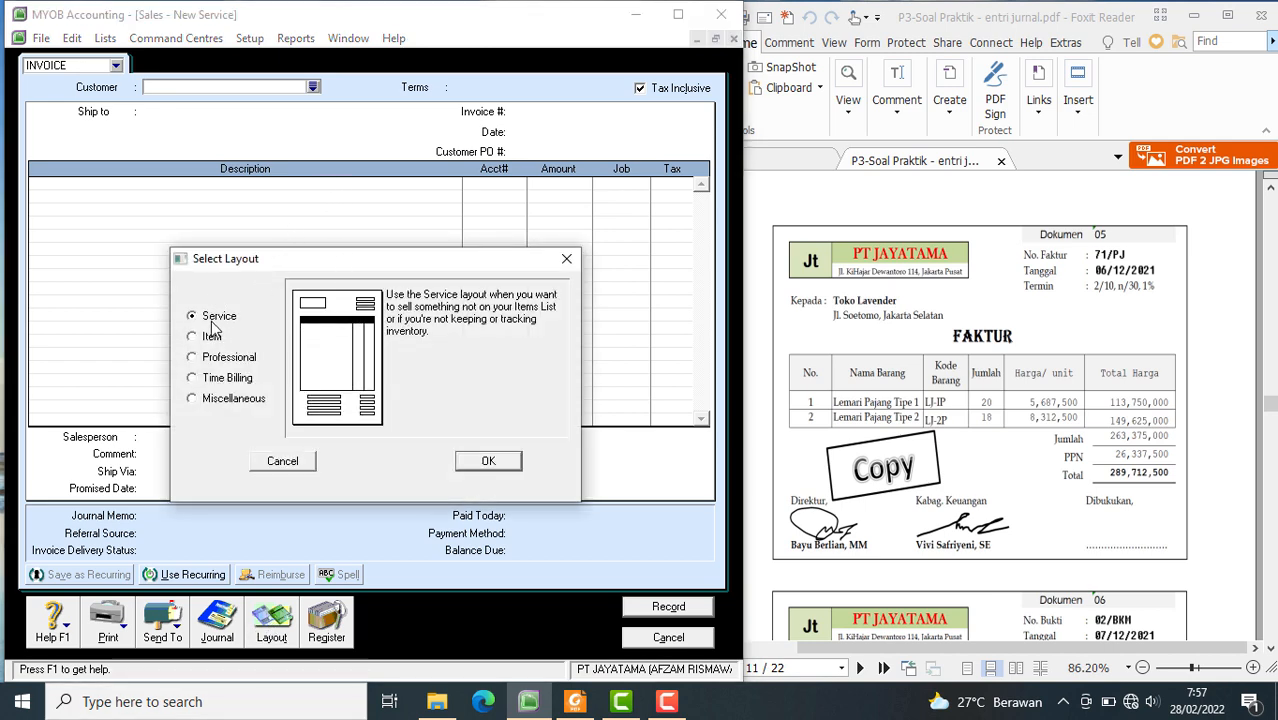
pyautogui.click(197, 338)
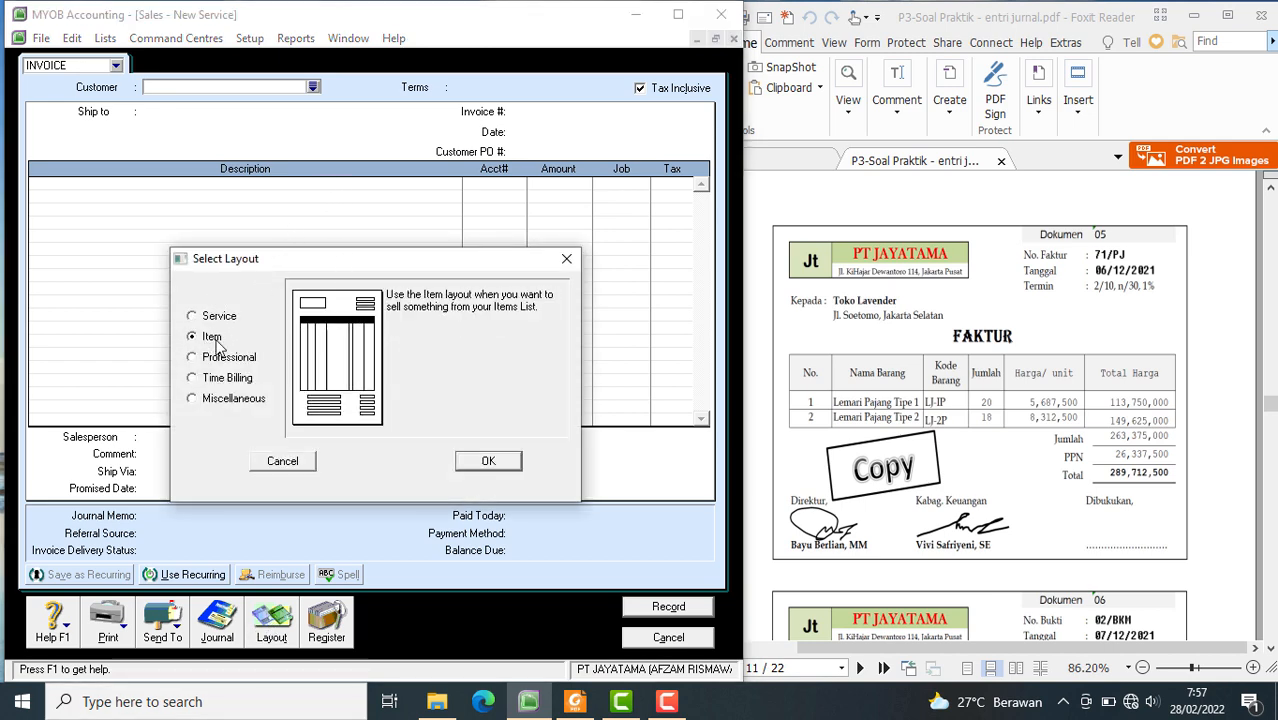
pyautogui.click(487, 459)
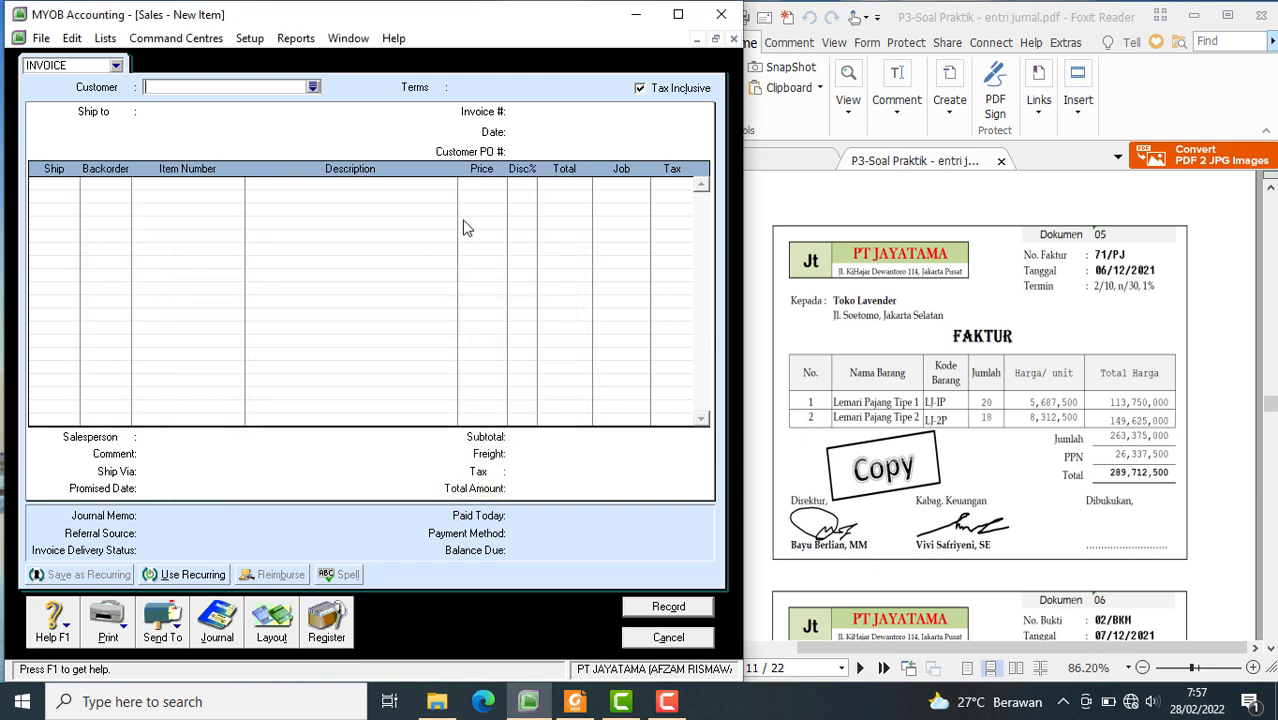
# - Turn off tax-inclusive pricing on the sales invoice and select TOKO LAVENDER as the customer
pyautogui.click(640, 89)
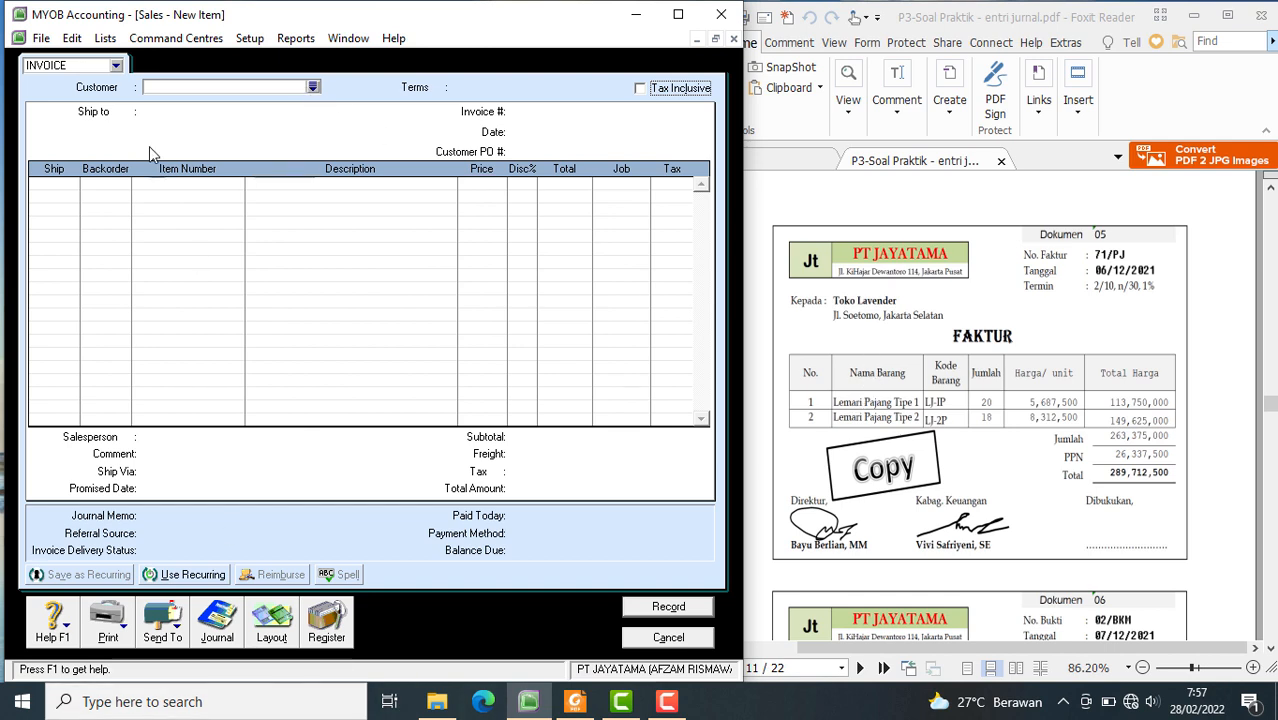
pyautogui.click(312, 87)
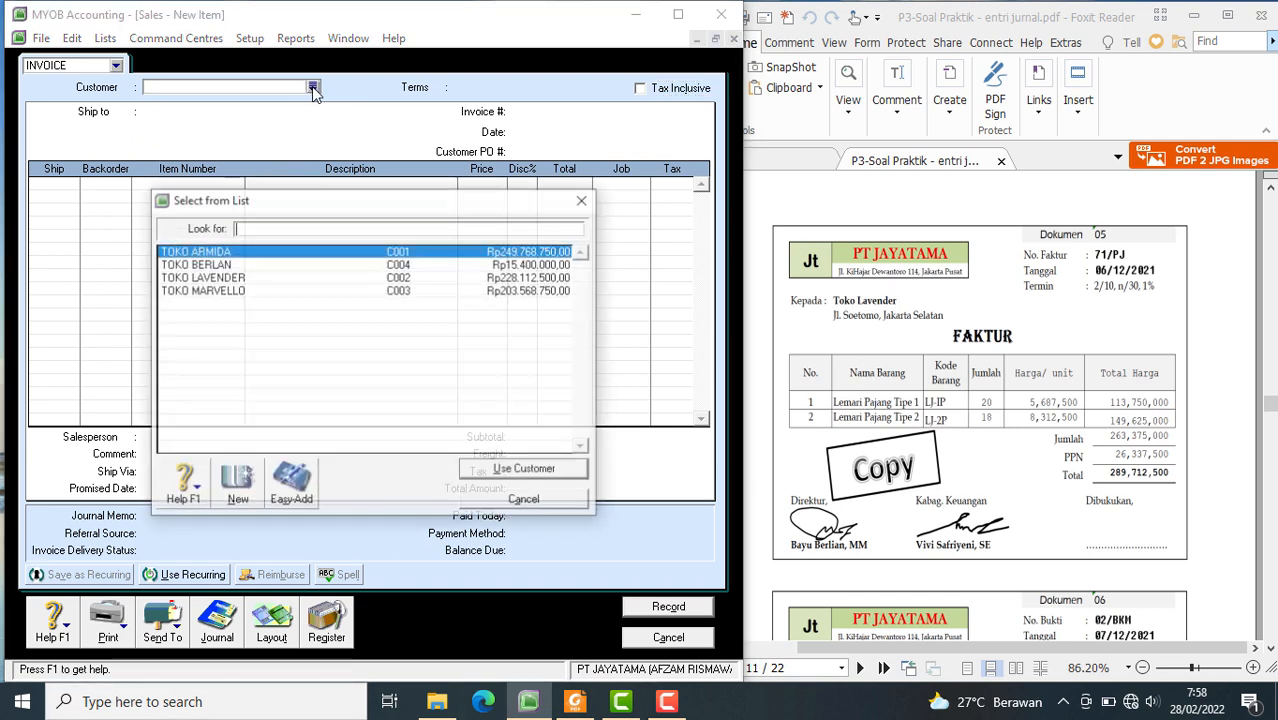
pyautogui.click(230, 279)
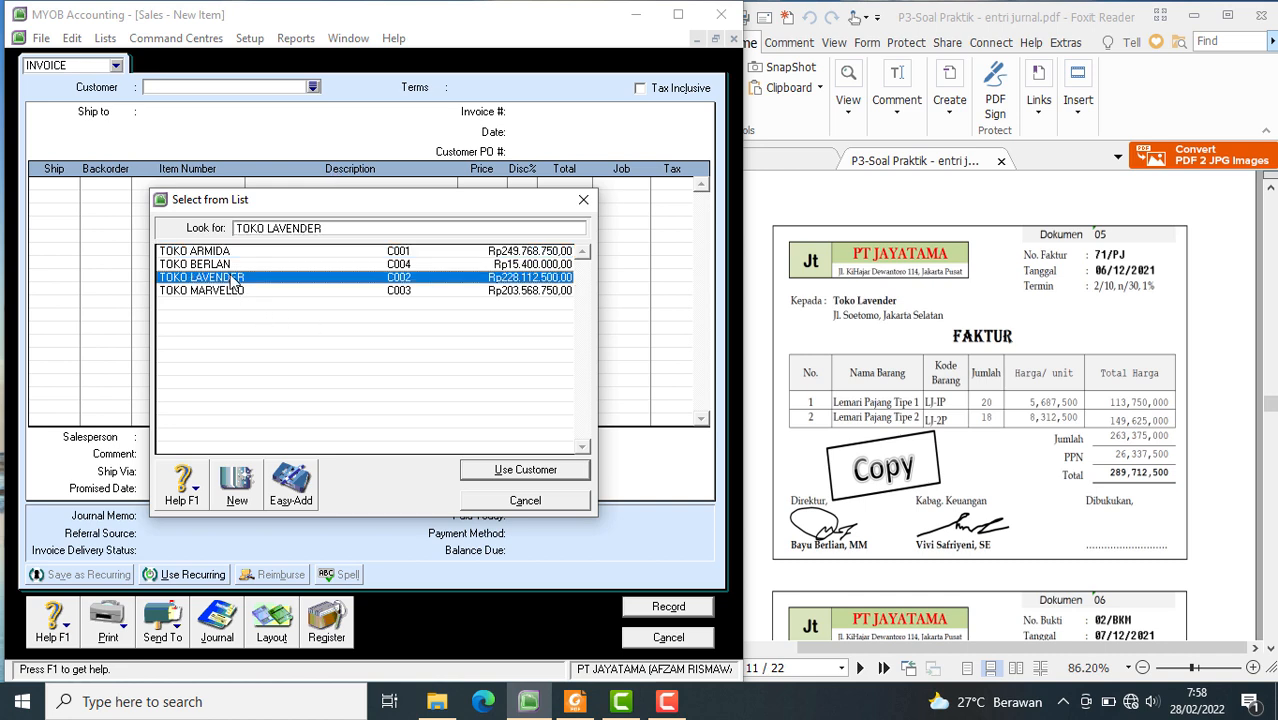
pyautogui.click(521, 474)
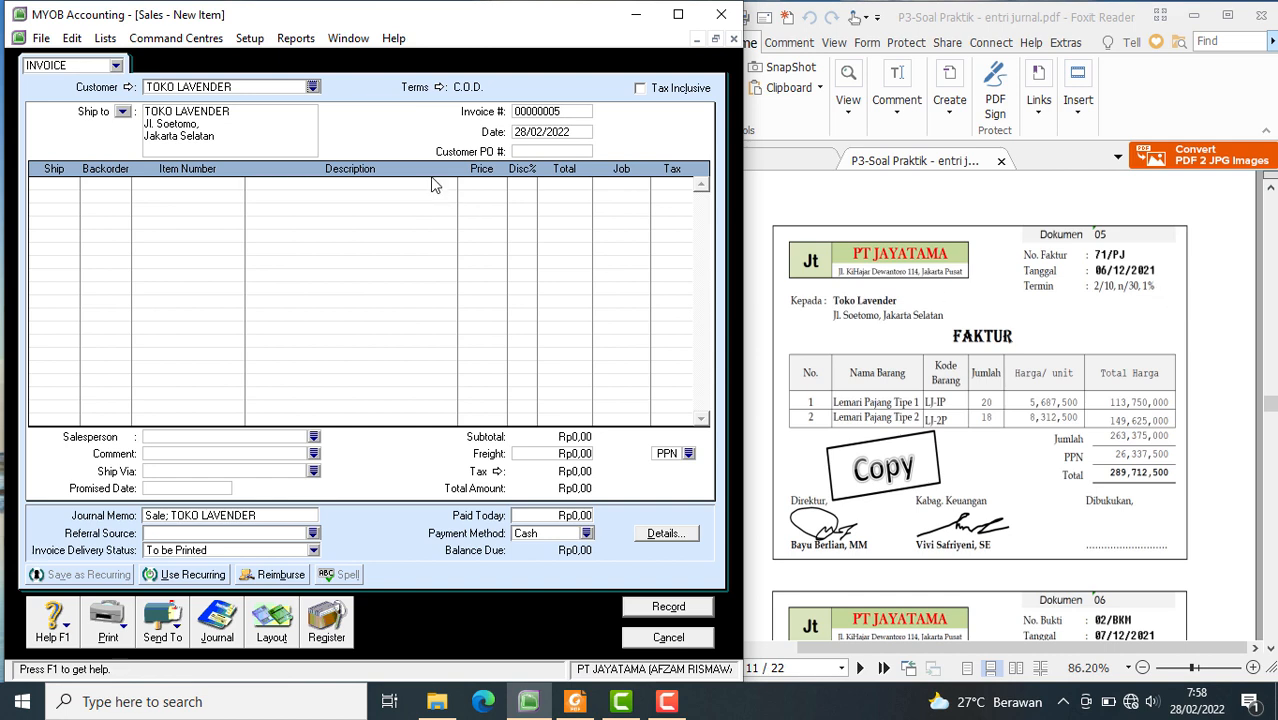
# - Set the credit terms to In a Given # of Days: 10 discount days, 30 balance due days, 2% early discount, 1% monthly late charge
pyautogui.click(440, 88)
pyautogui.click(548, 236)
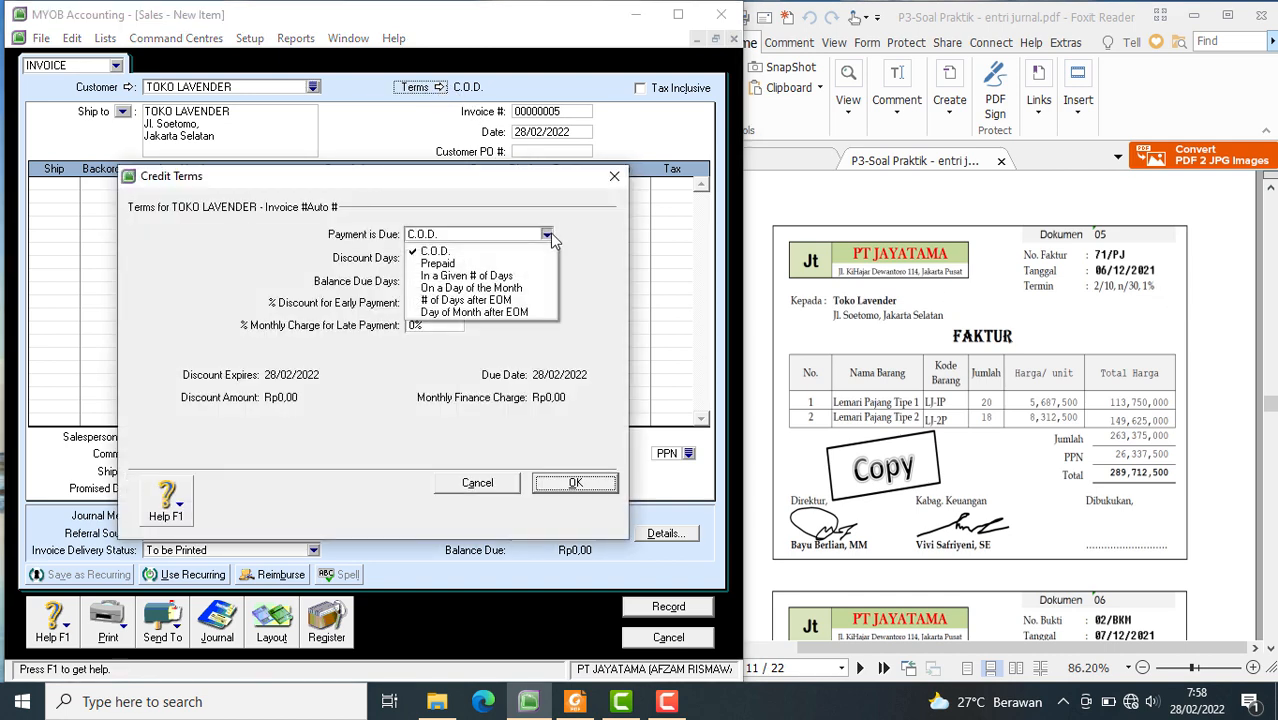
pyautogui.click(466, 276)
pyautogui.click(449, 258)
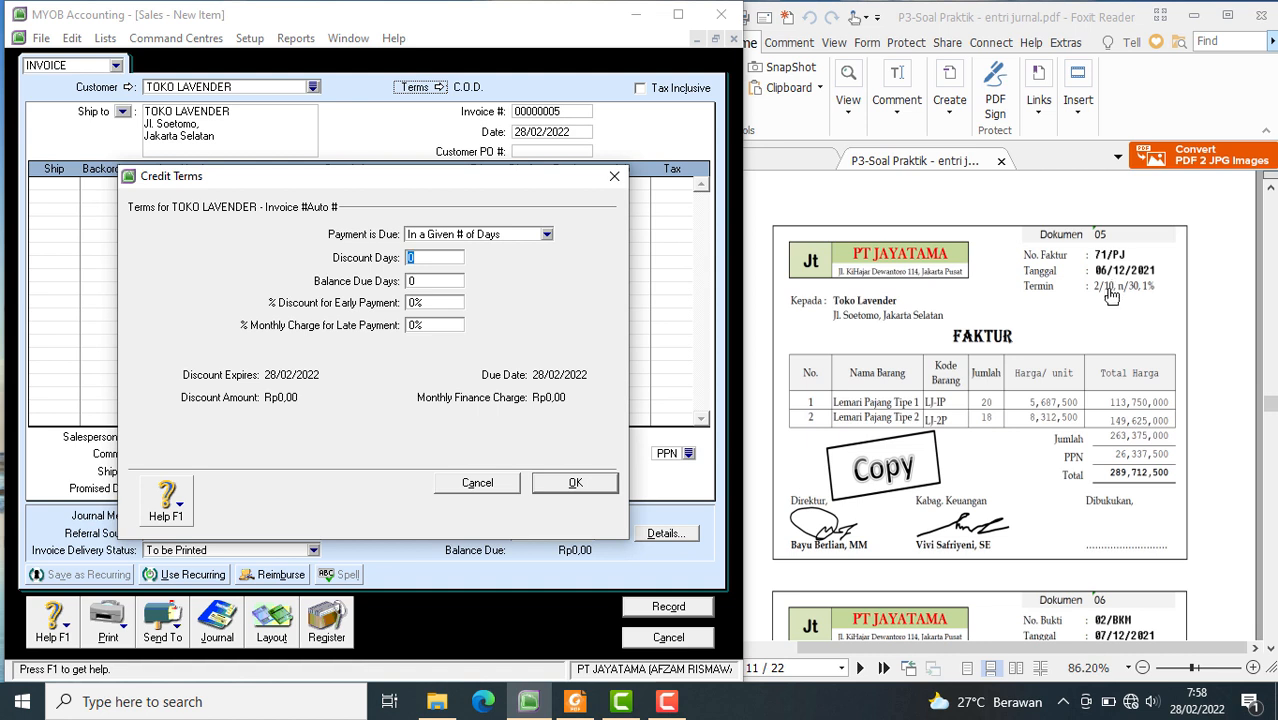
pyautogui.write('10')
pyautogui.click(424, 281)
pyautogui.click(414, 306)
pyautogui.write('2')
pyautogui.click(424, 326)
pyautogui.write('1')
pyautogui.click(576, 486)
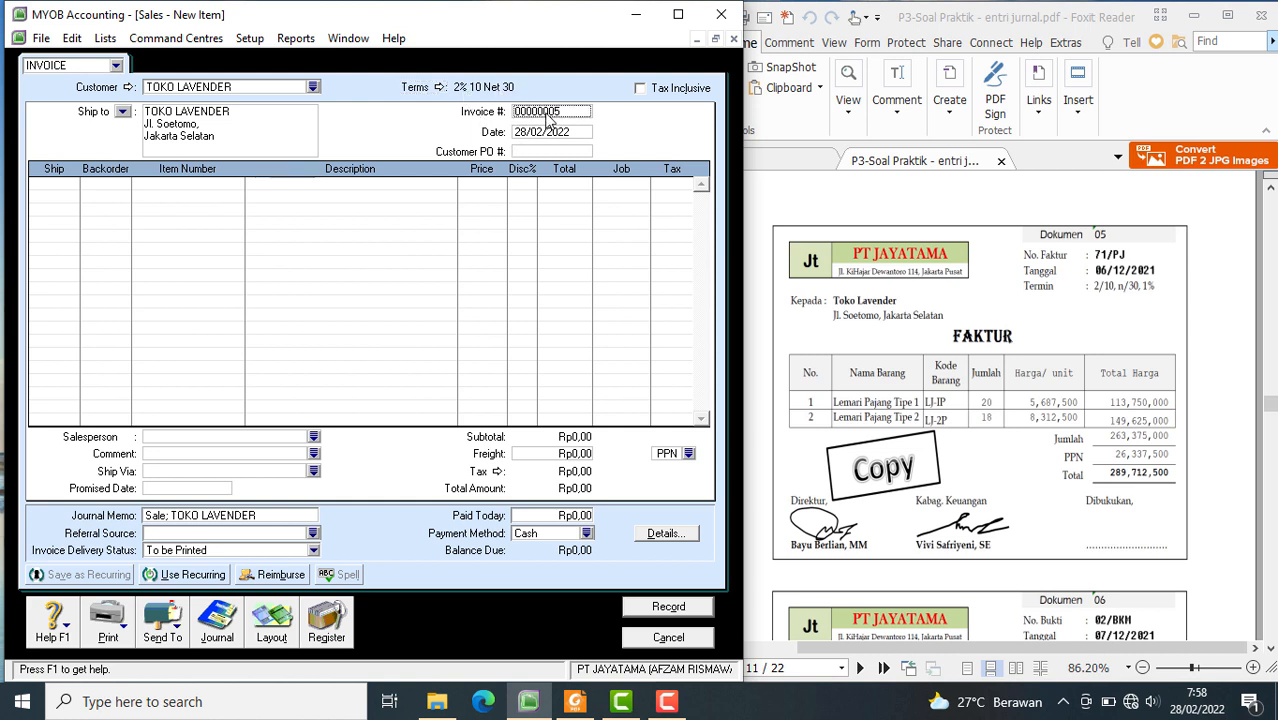
# - Set the sales invoice number to 71/PJ and its date to 06/12/2021
pyautogui.click(550, 112)
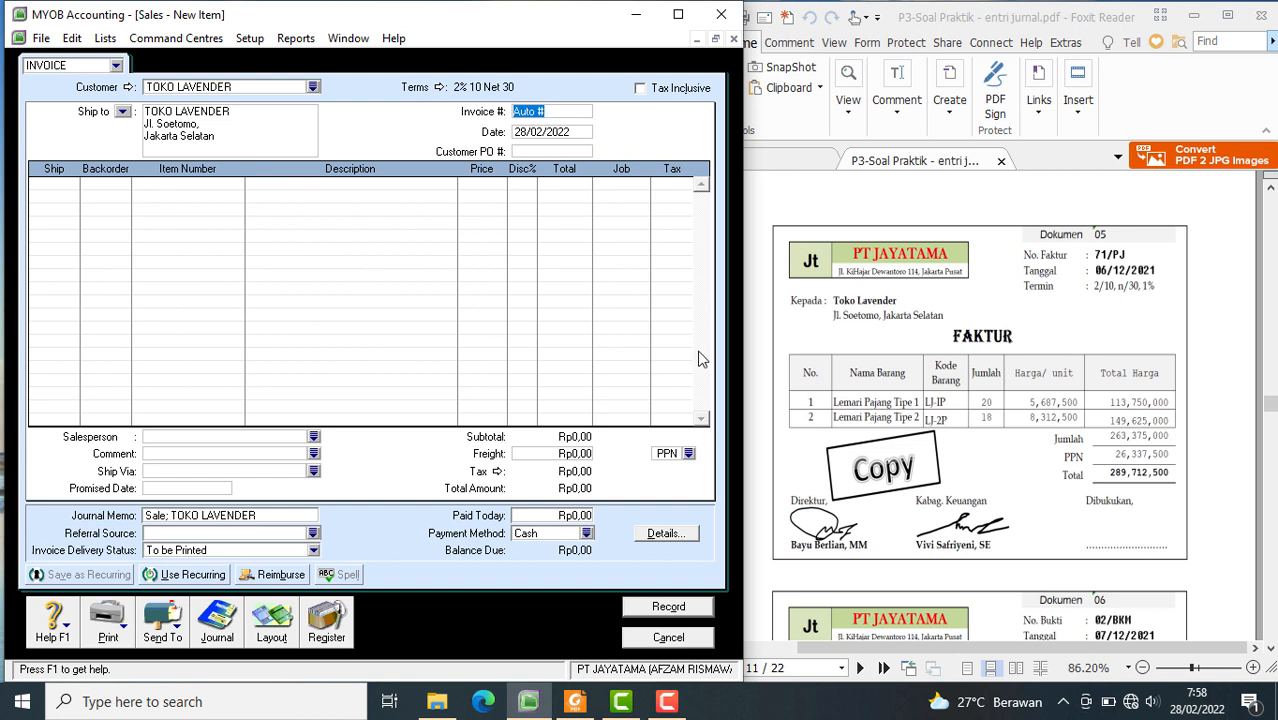
pyautogui.write('71/PJ')
pyautogui.click(531, 132)
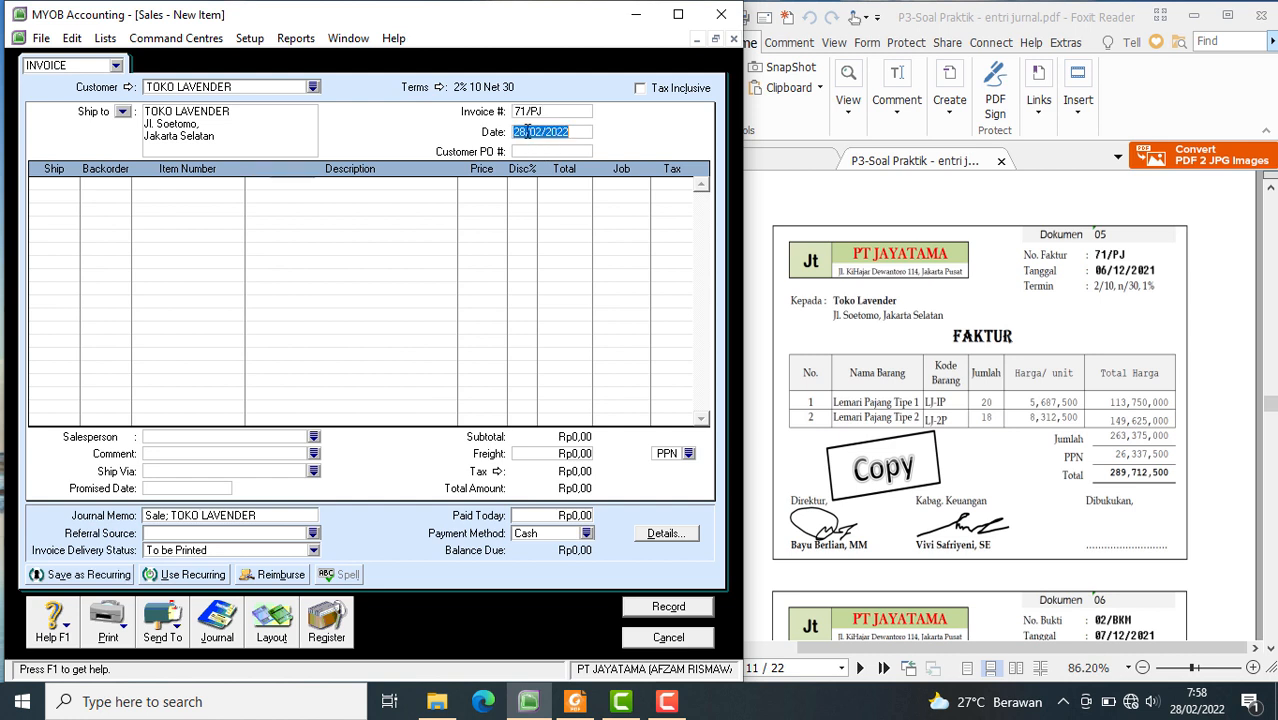
pyautogui.write('06')
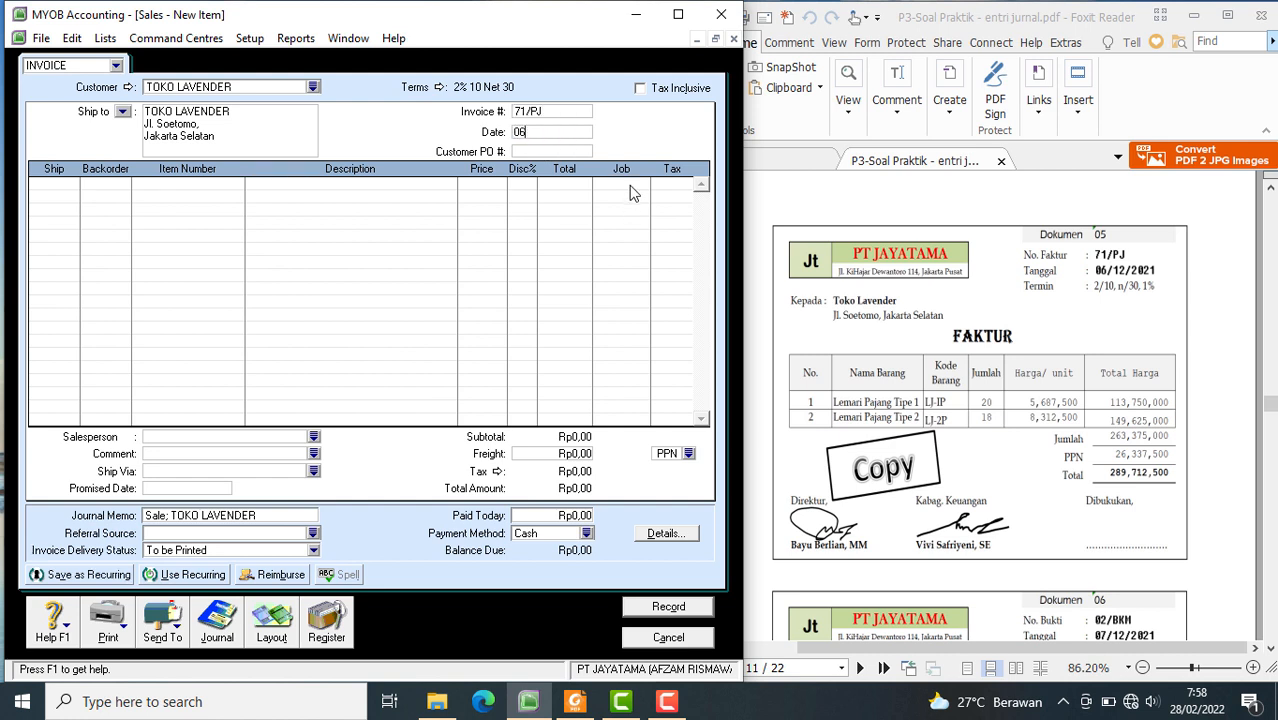
pyautogui.write('/12/2021')
# - Enter the first invoice line as 20 units of item LJ-1P at a price of 5.687.500,00
pyautogui.click(57, 193)
pyautogui.write('20')
pyautogui.press('Tab')
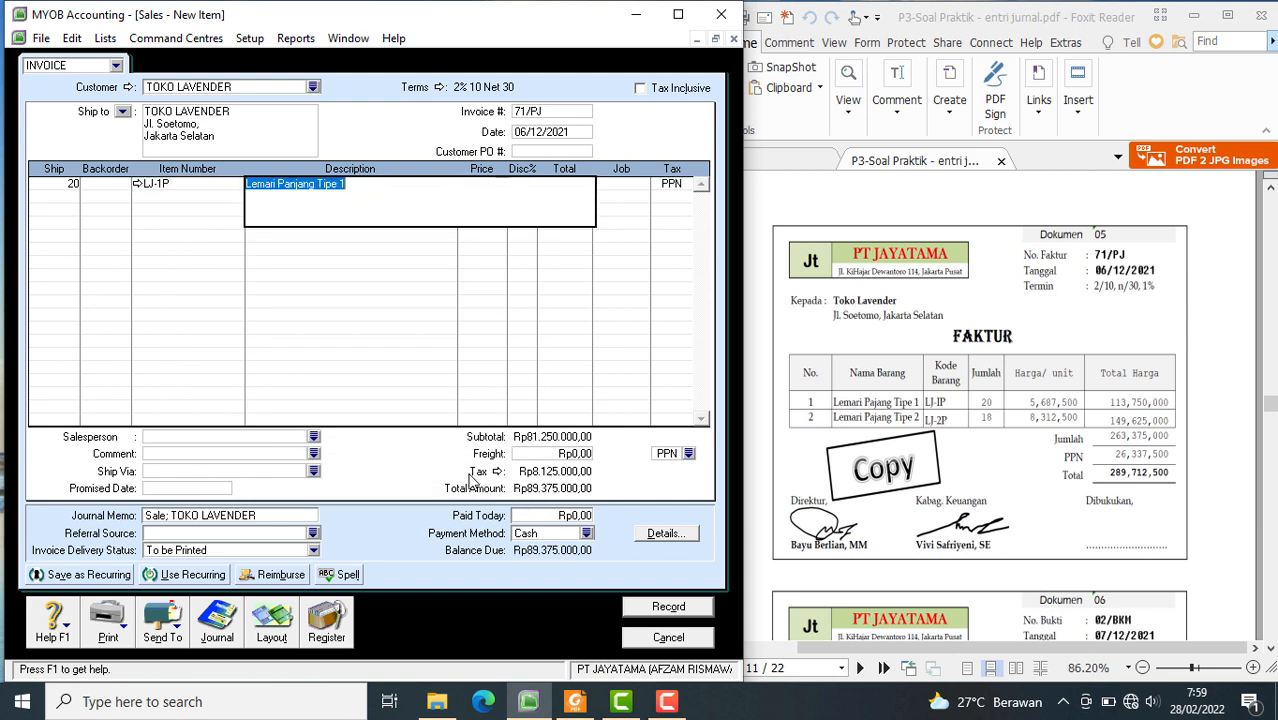
pyautogui.press('Tab')
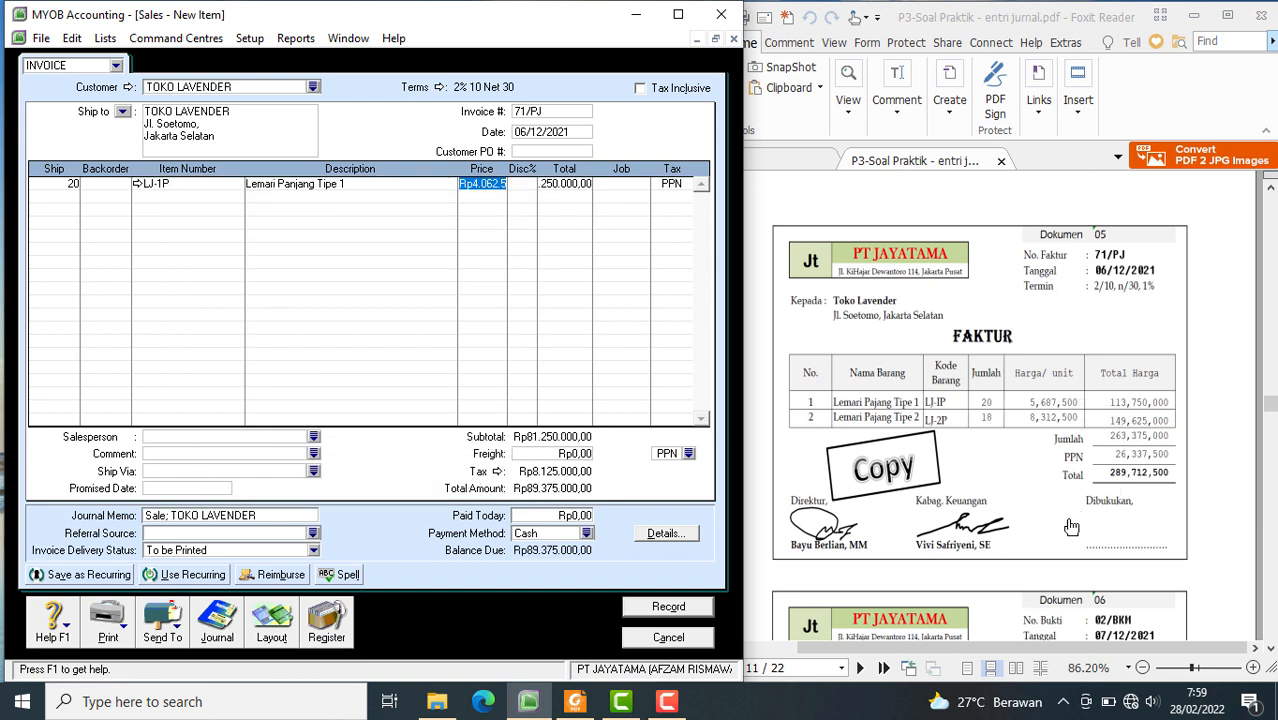
pyautogui.write('500,00')
pyautogui.press('Tab')
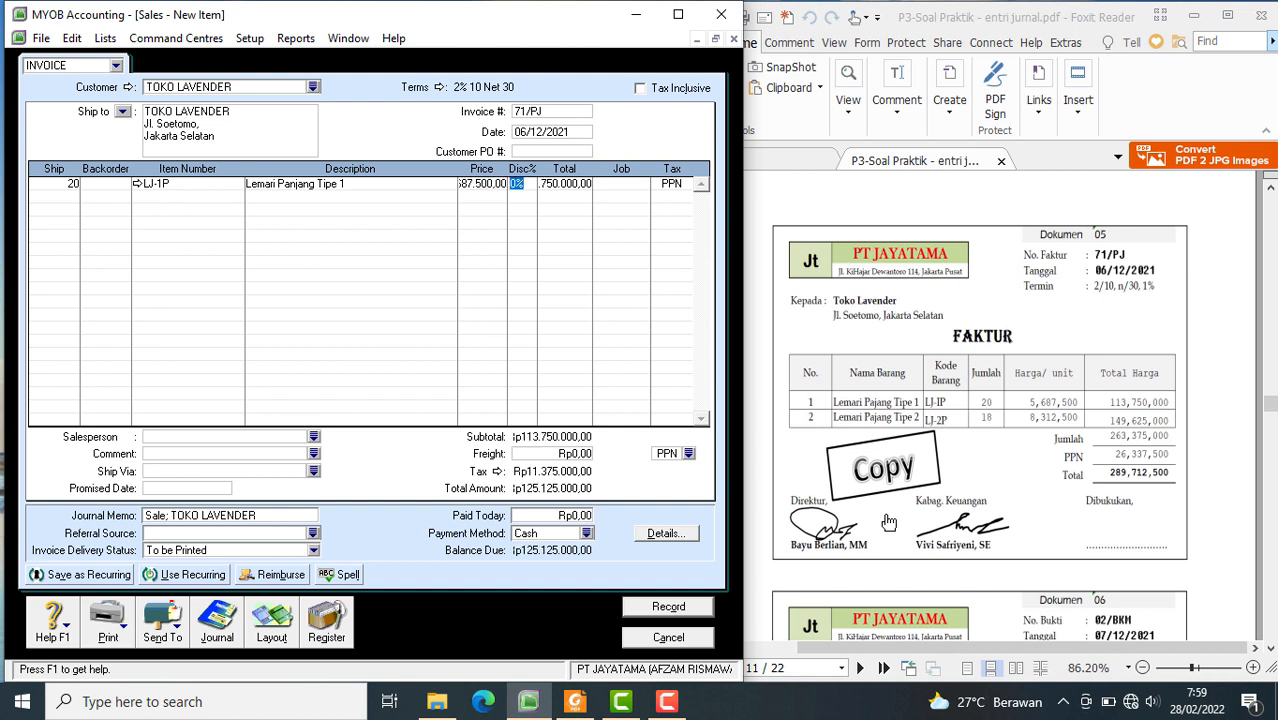
pyautogui.press('Tab')
# - Enter the second invoice line as 18 units of item LJ-2P at a price of 8.312.500,00, taxed with PPN
pyautogui.click(70, 197)
pyautogui.press('Tab')
pyautogui.press('Tab')
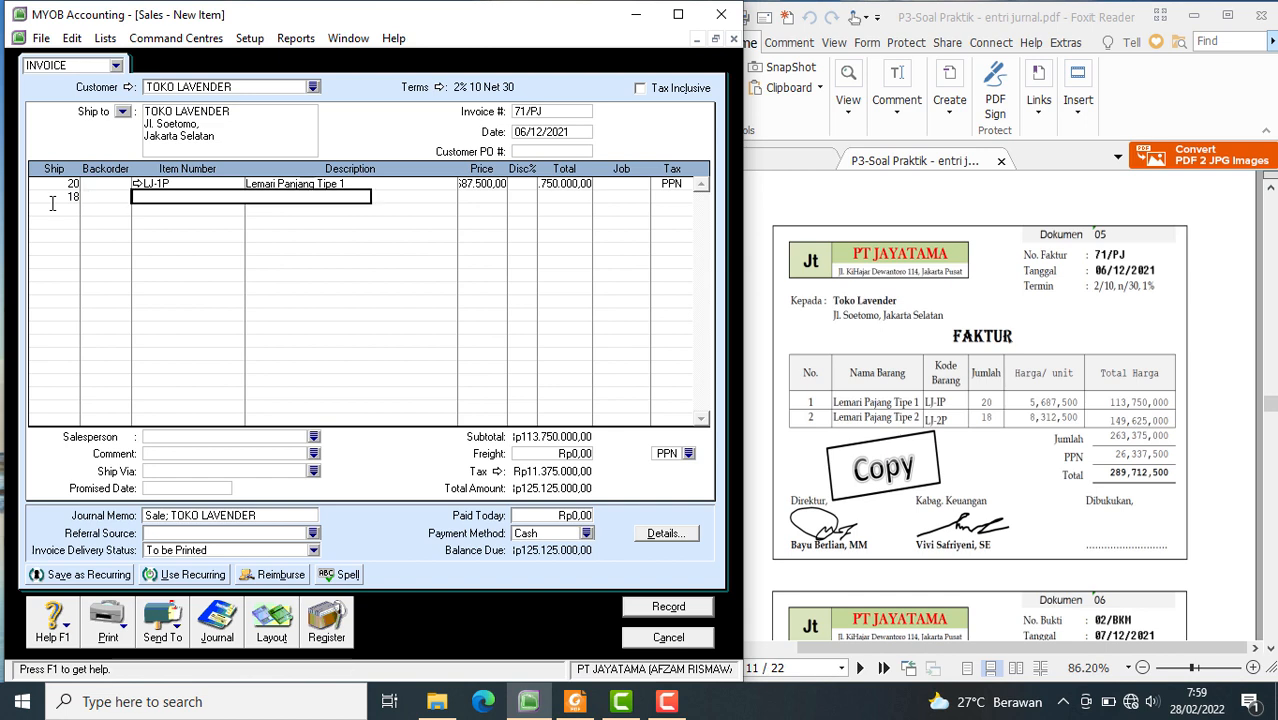
pyautogui.press('Tab')
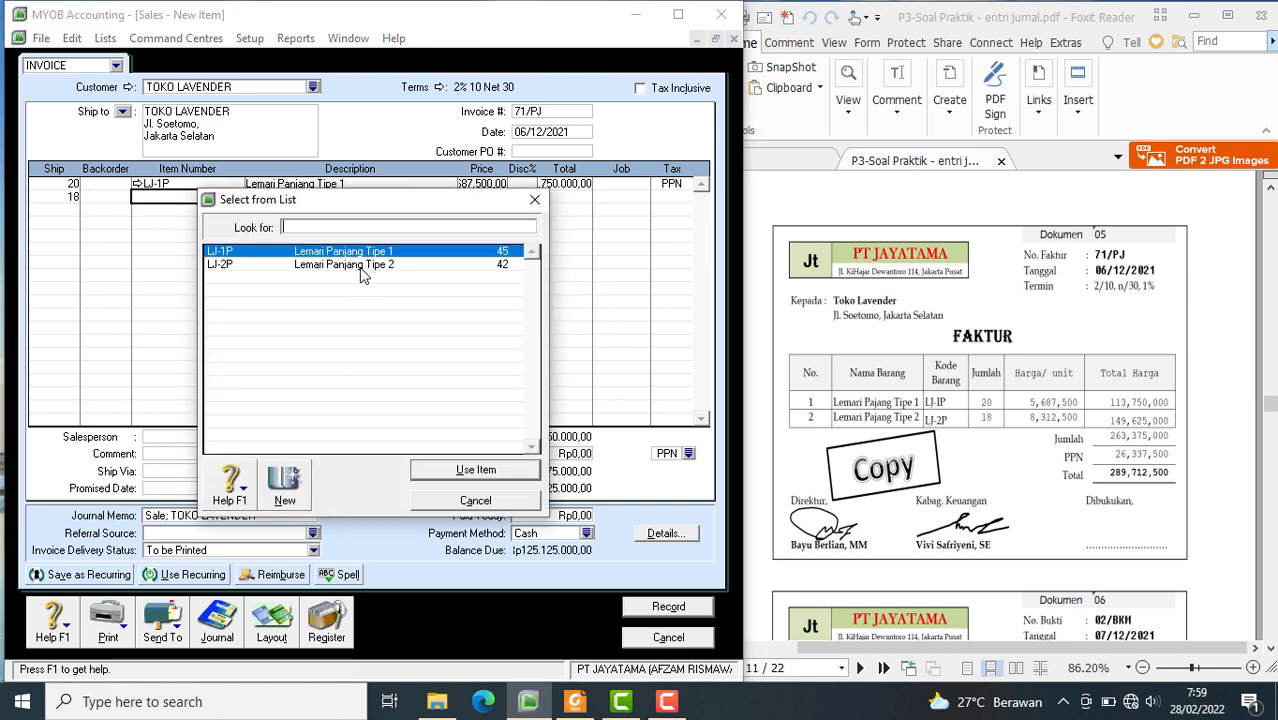
pyautogui.click(361, 266)
pyautogui.click(456, 474)
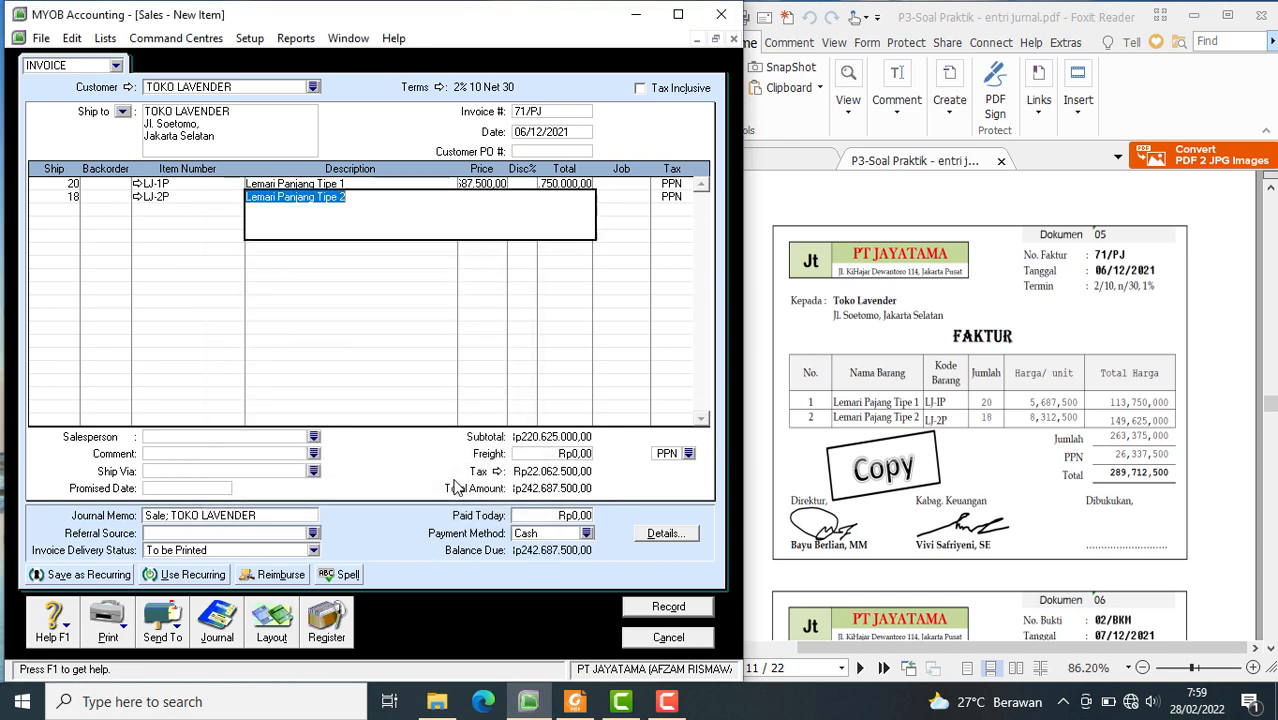
pyautogui.press('Tab')
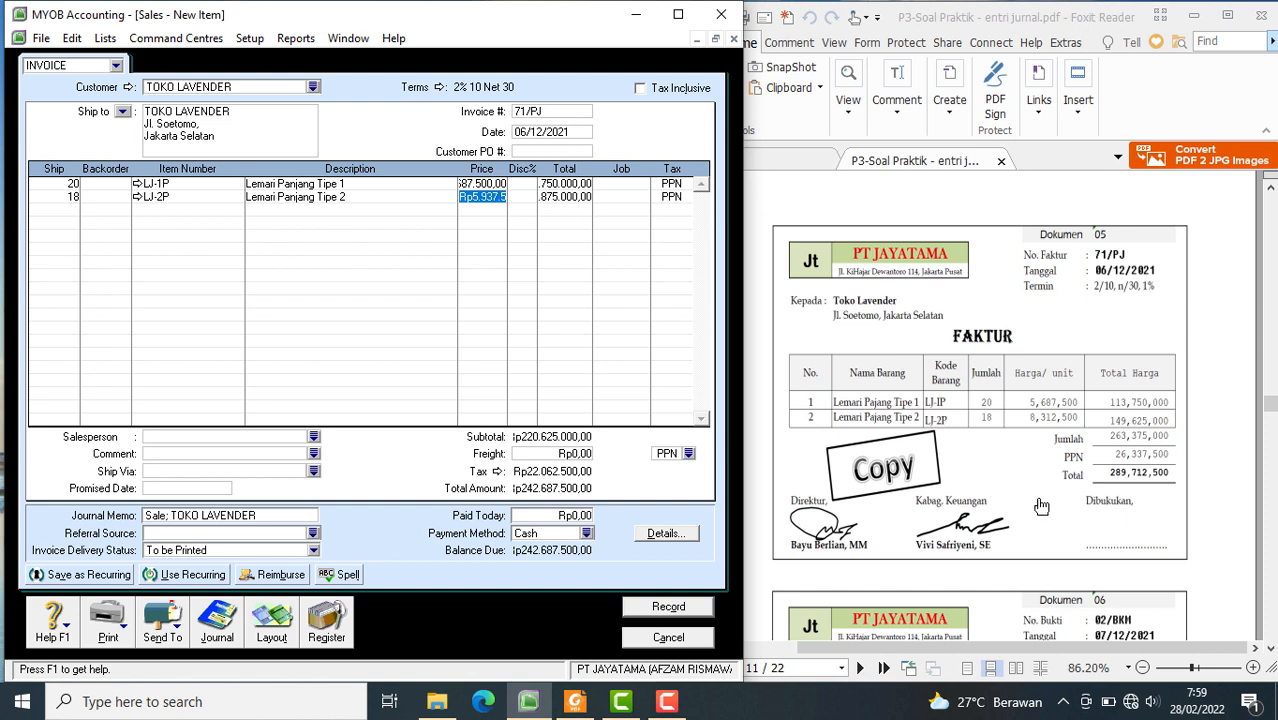
pyautogui.write('8')
pyautogui.write('312500')
pyautogui.press('Tab')
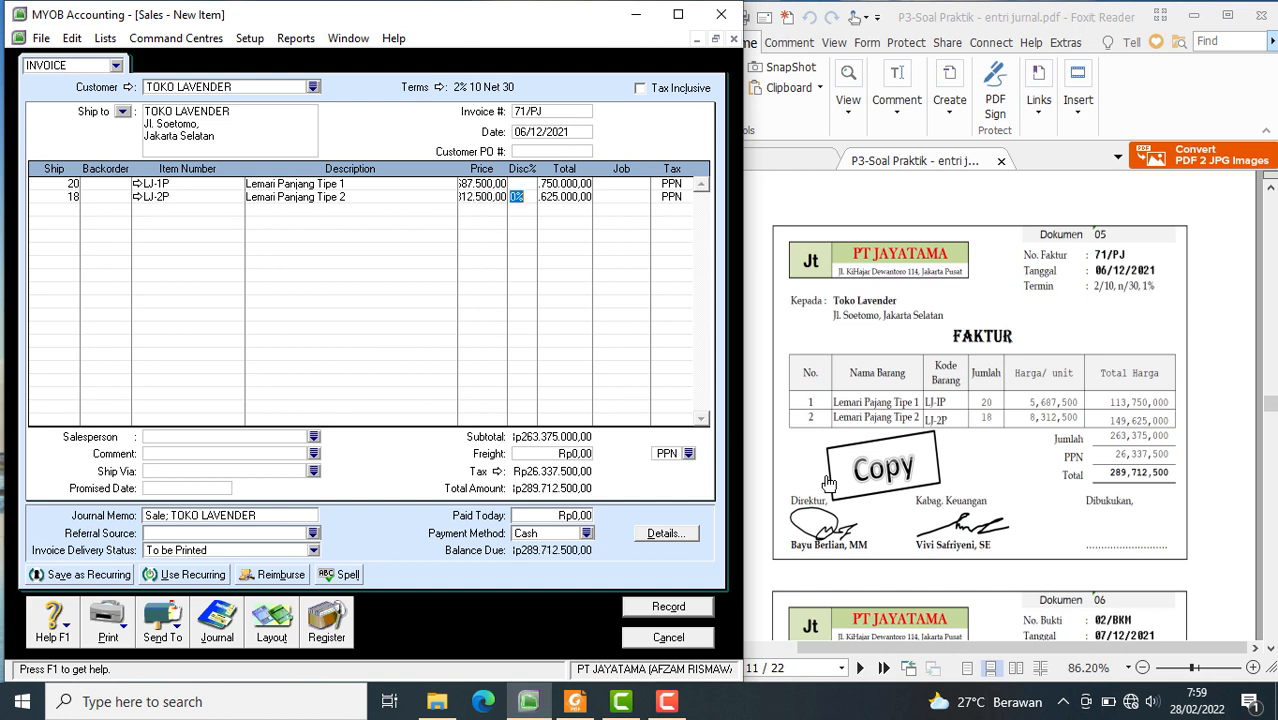
pyautogui.press('Tab')
pyautogui.press('Tab')
pyautogui.press('Tab')
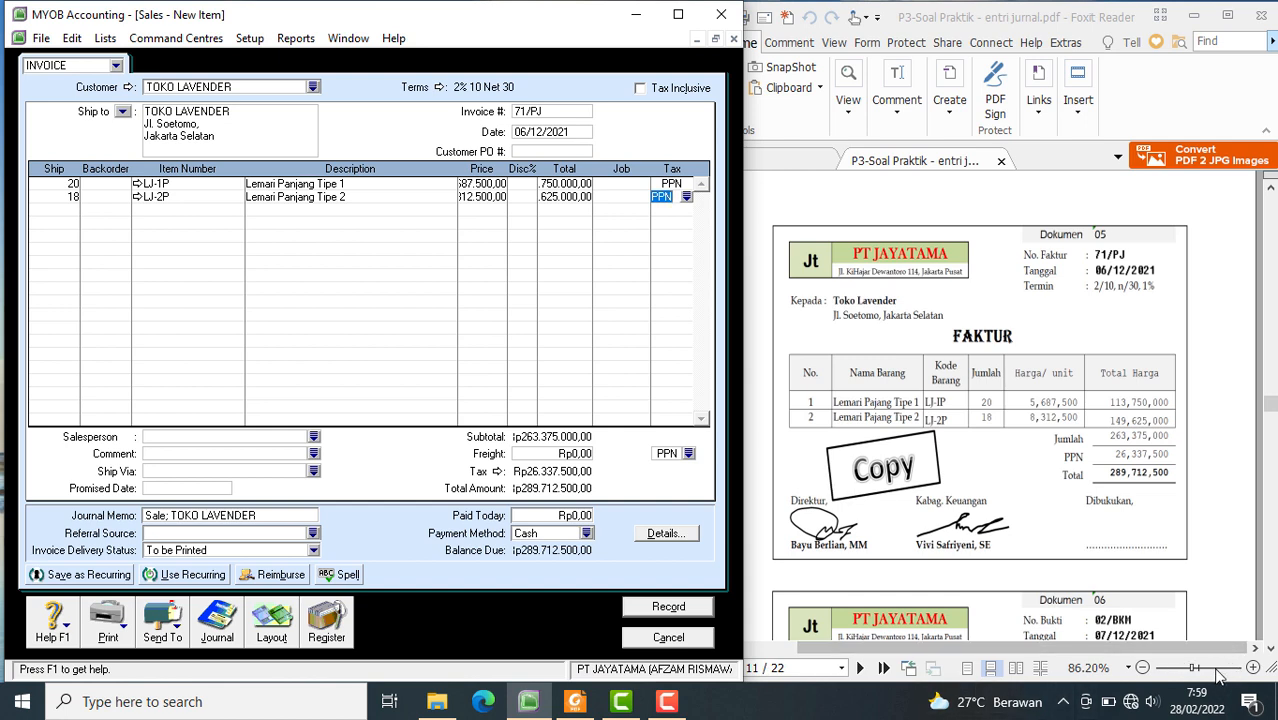
# - Compare the item lines, subtotal, PPN and total of invoice 71/PJ in the PDF with the entered sales invoice
pyautogui.click(1253, 668)
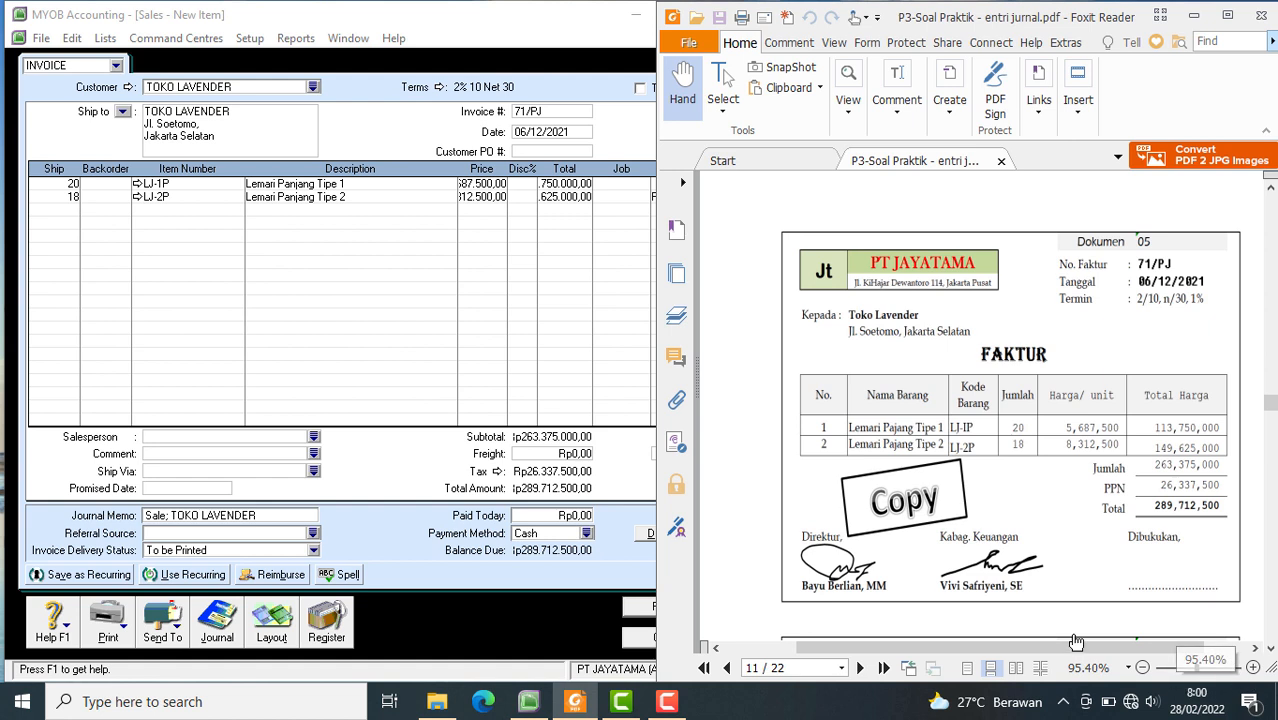
pyautogui.moveTo(1038, 648)
pyautogui.mouseDown()
pyautogui.moveTo(1073, 648)
pyautogui.moveTo(1012, 648)
pyautogui.moveTo(1032, 645)
pyautogui.mouseUp()
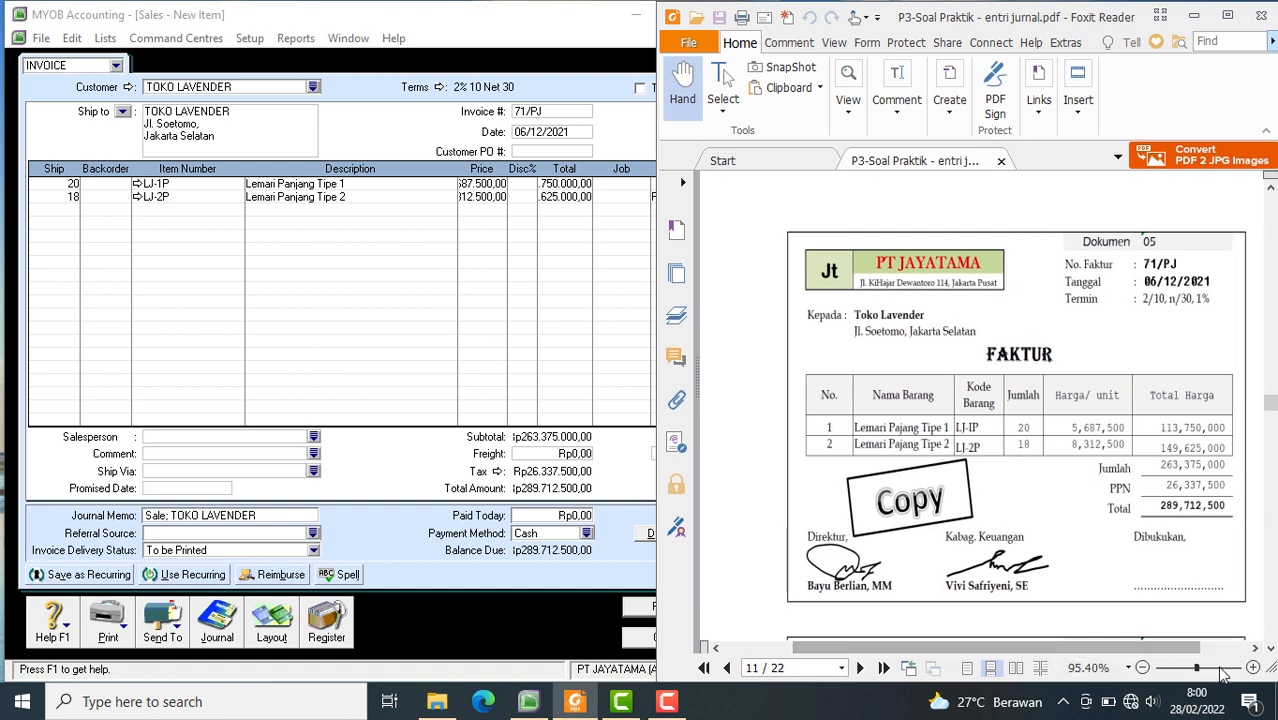
pyautogui.click(1251, 668)
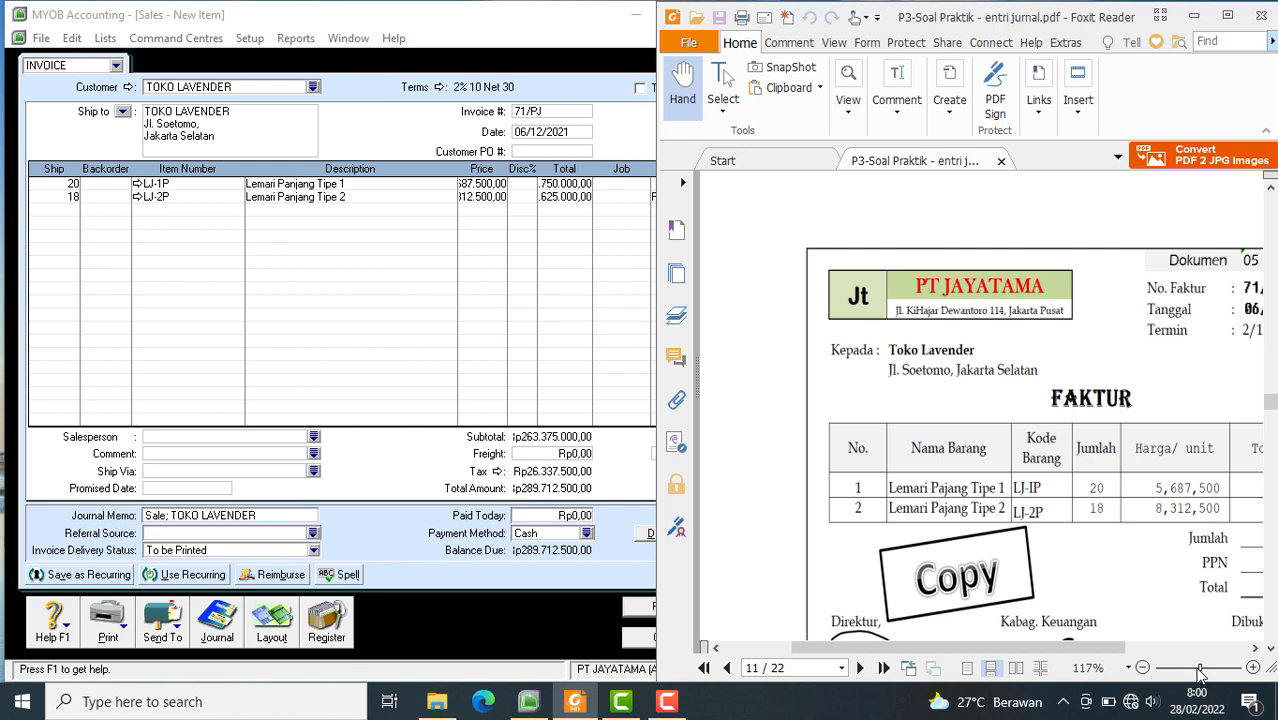
pyautogui.moveTo(1200, 672); pyautogui.dragTo(1193, 673)
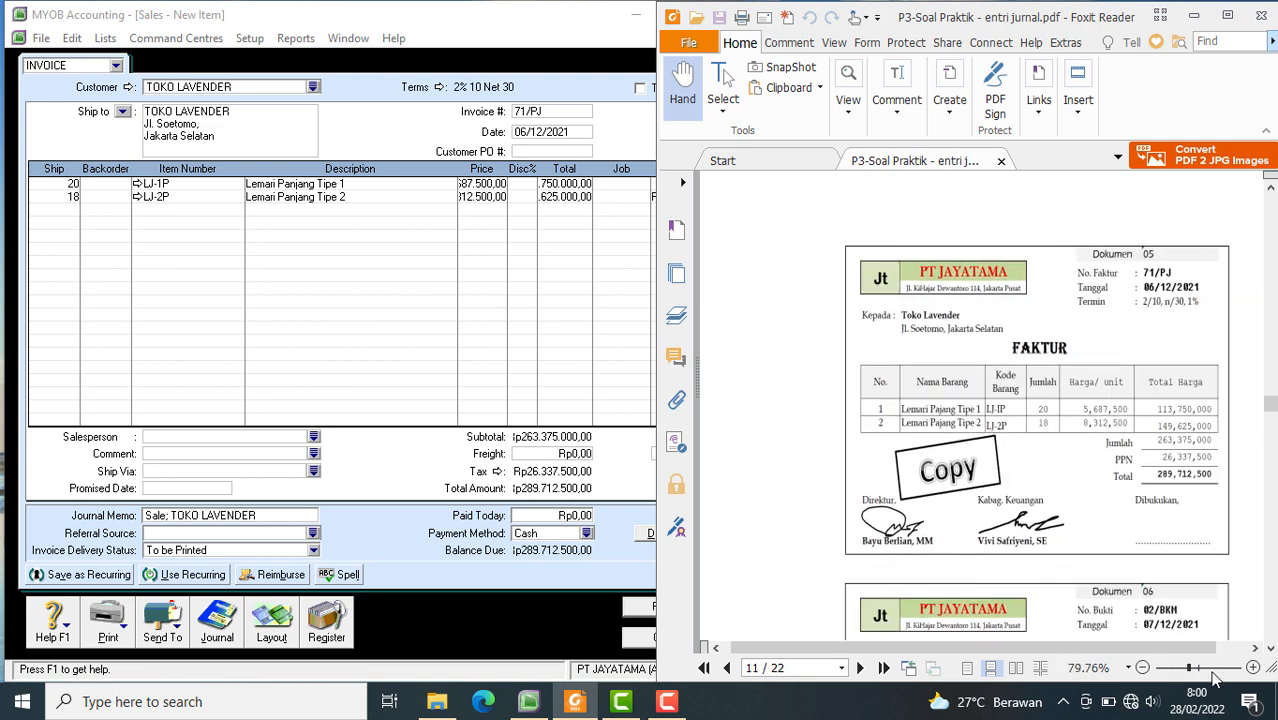
pyautogui.moveTo(1190, 675); pyautogui.dragTo(1197, 675)
pyautogui.moveTo(1142, 584); pyautogui.dragTo(1044, 515)
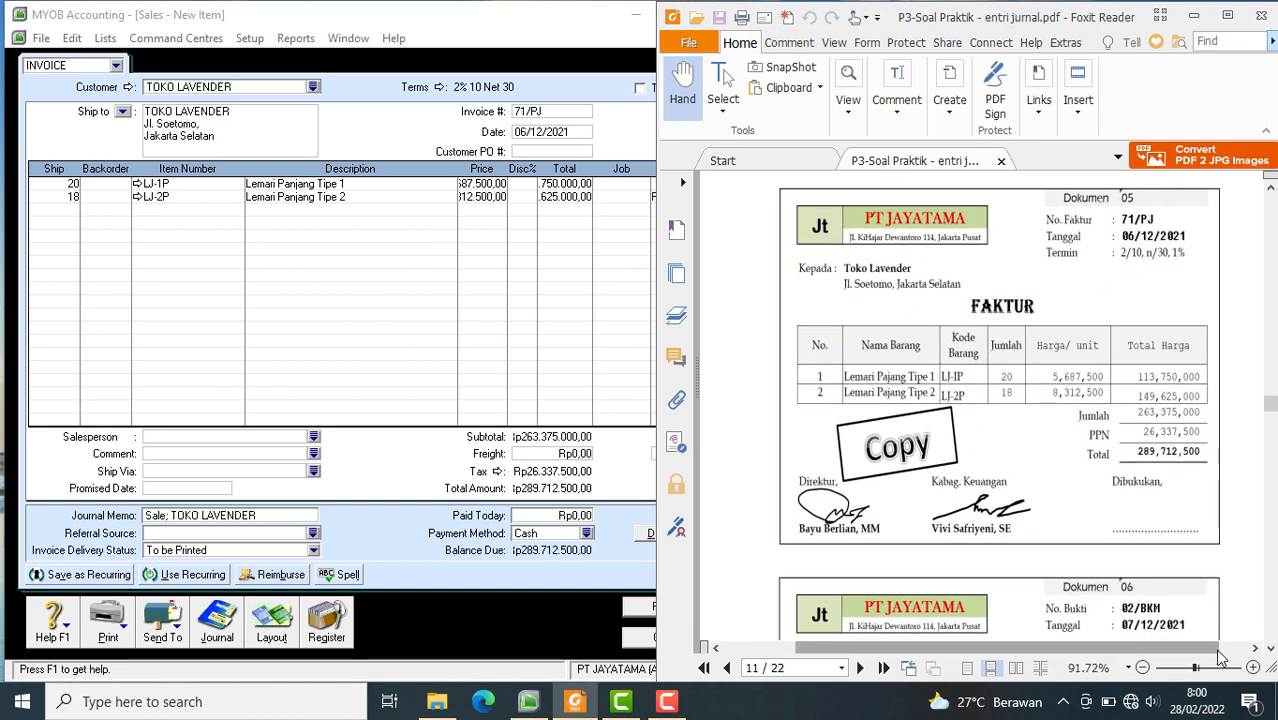
pyautogui.moveTo(1196, 675); pyautogui.dragTo(1200, 673)
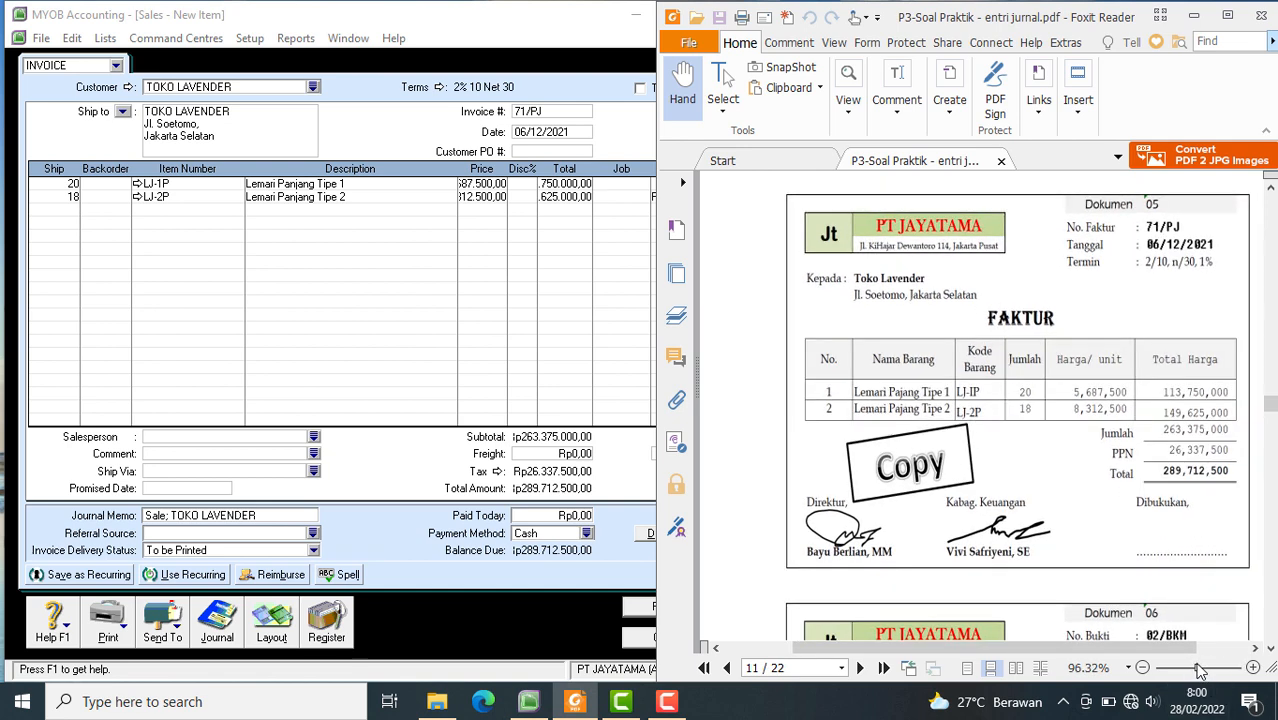
pyautogui.click(630, 467)
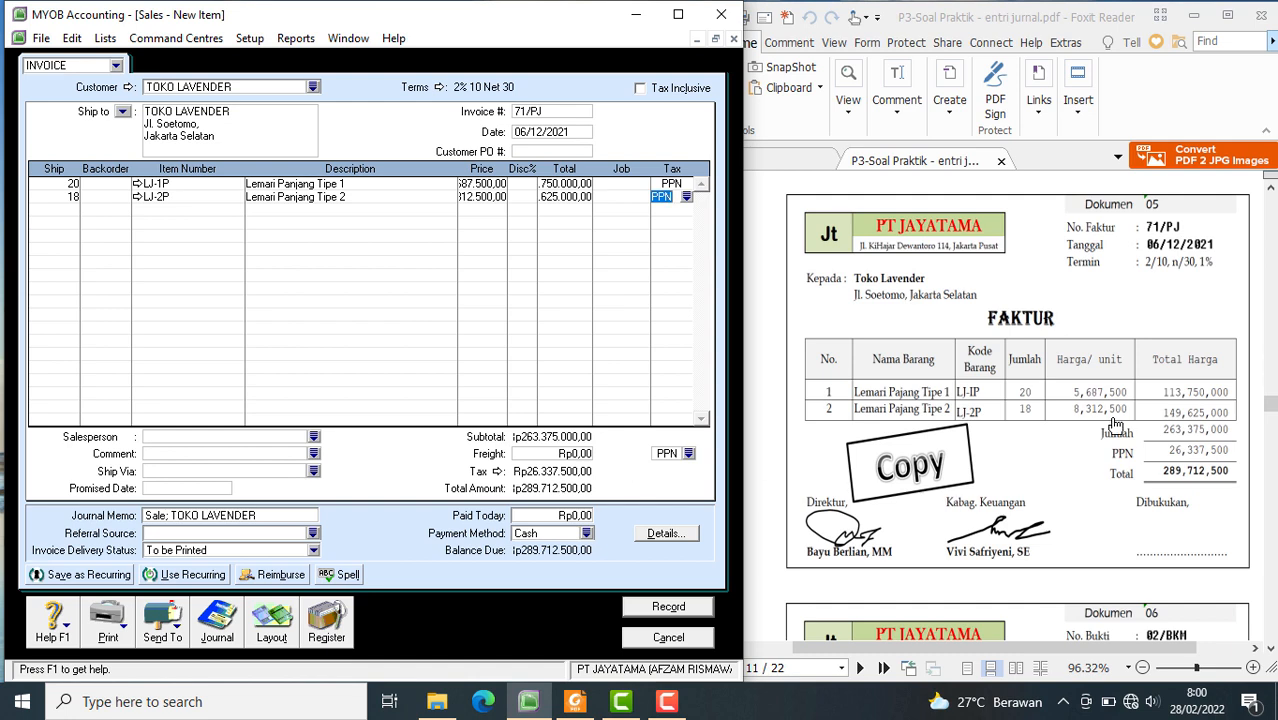
pyautogui.click(1072, 474)
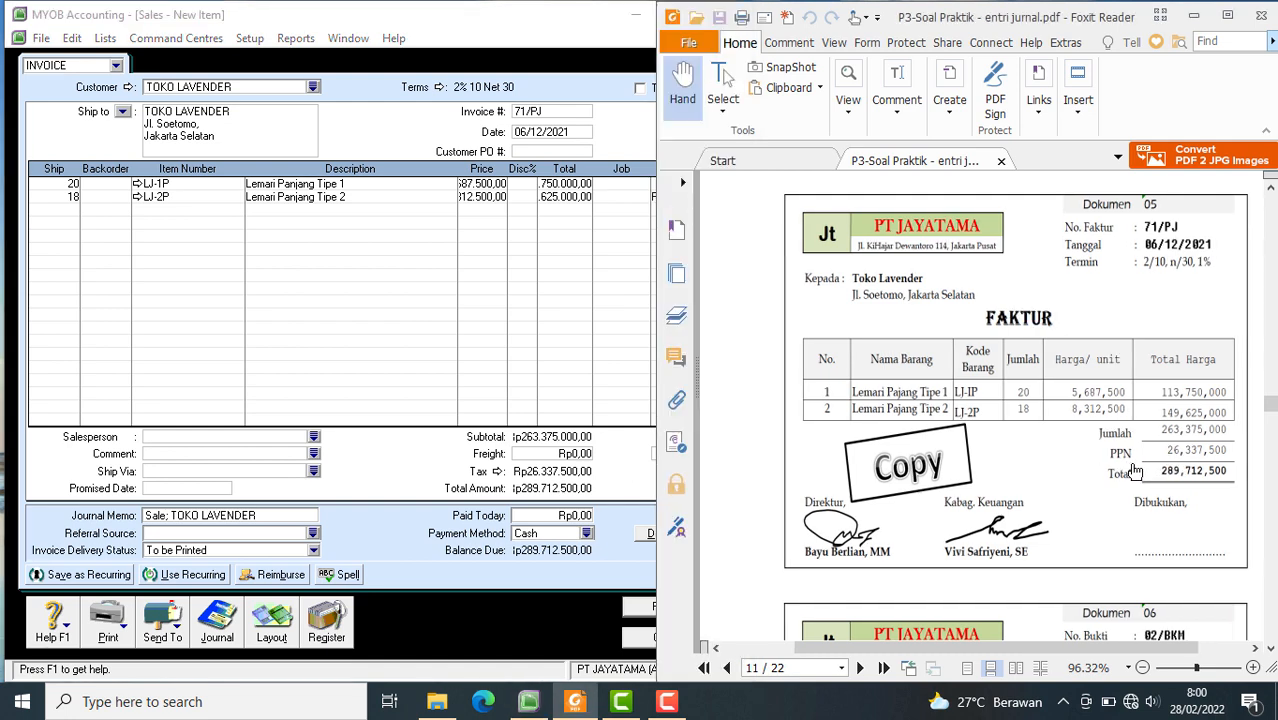
pyautogui.scroll(-2, 1073, 474)
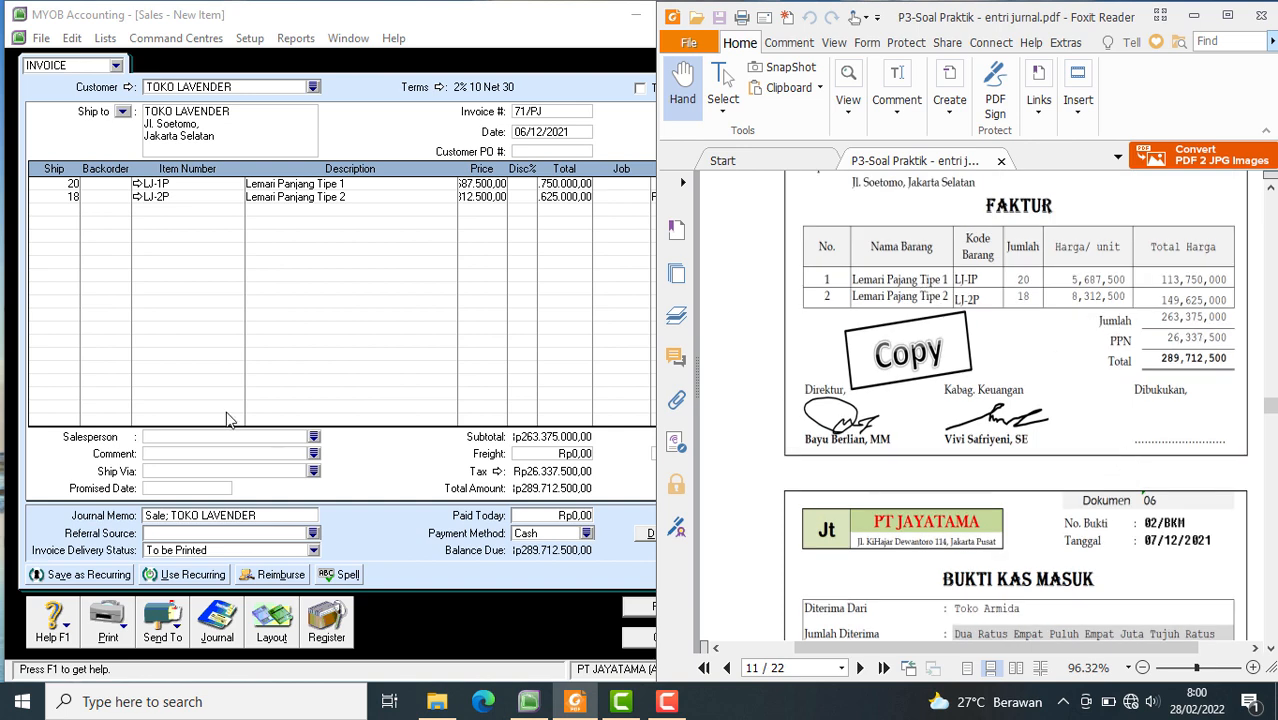
pyautogui.click(328, 304)
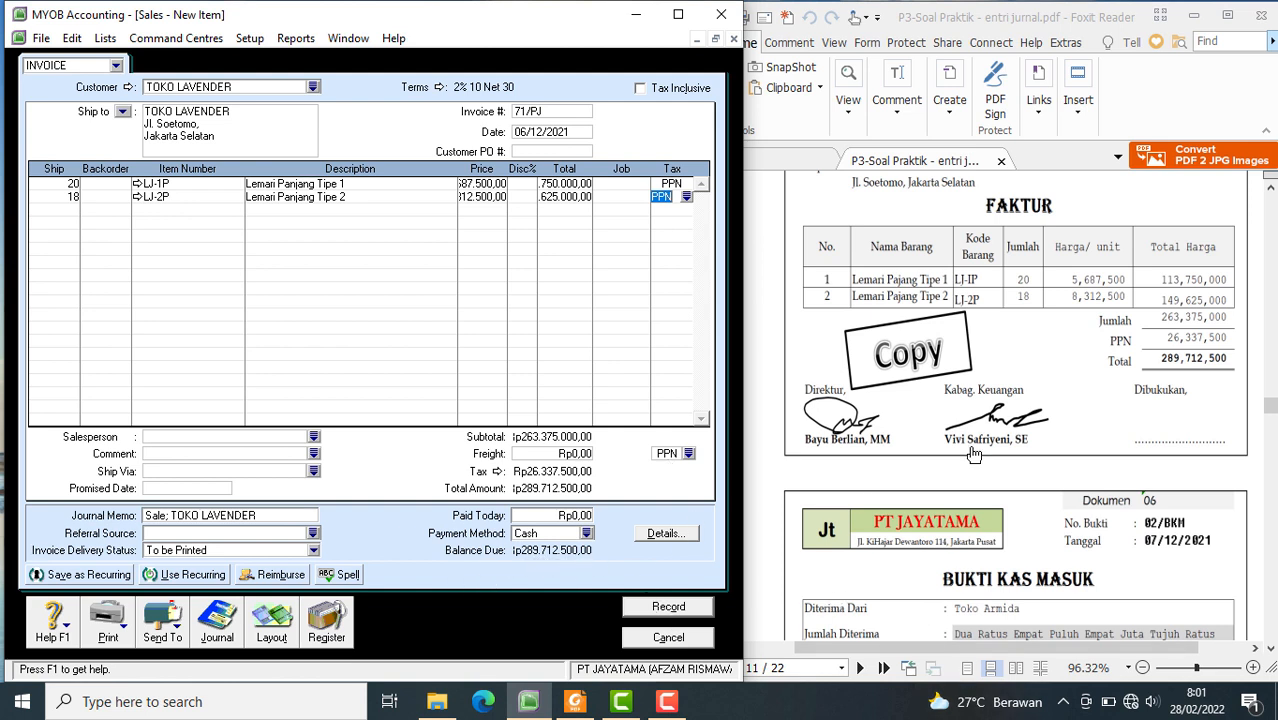
# - Record the Toko Lavender sales invoice, skipping the spelling check, and close the sales entry form
pyautogui.click(668, 605)
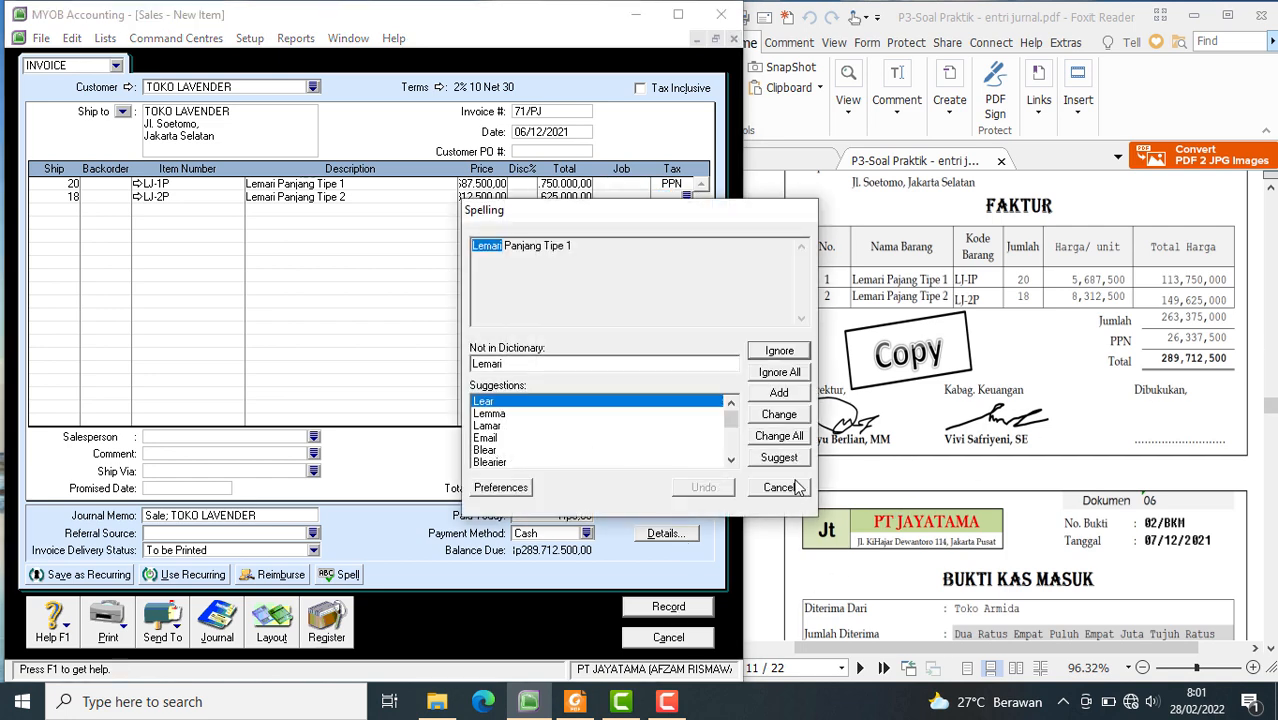
pyautogui.click(787, 502)
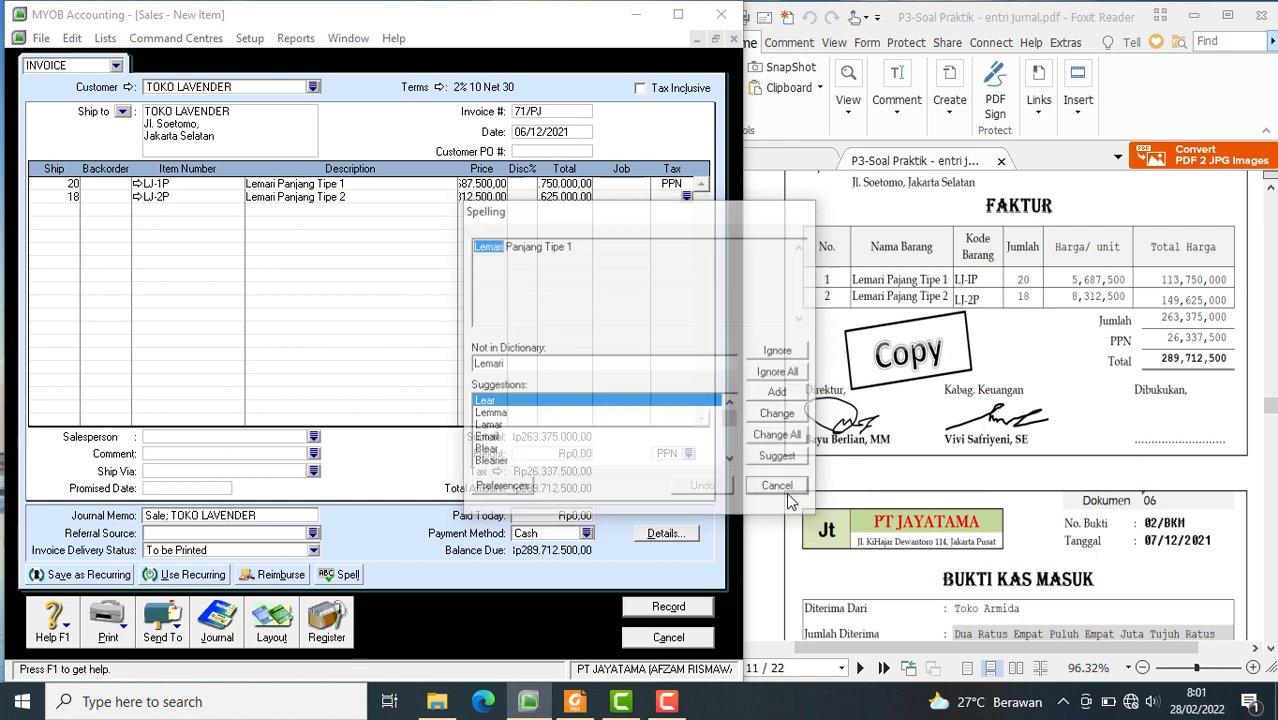
pyautogui.click(779, 488)
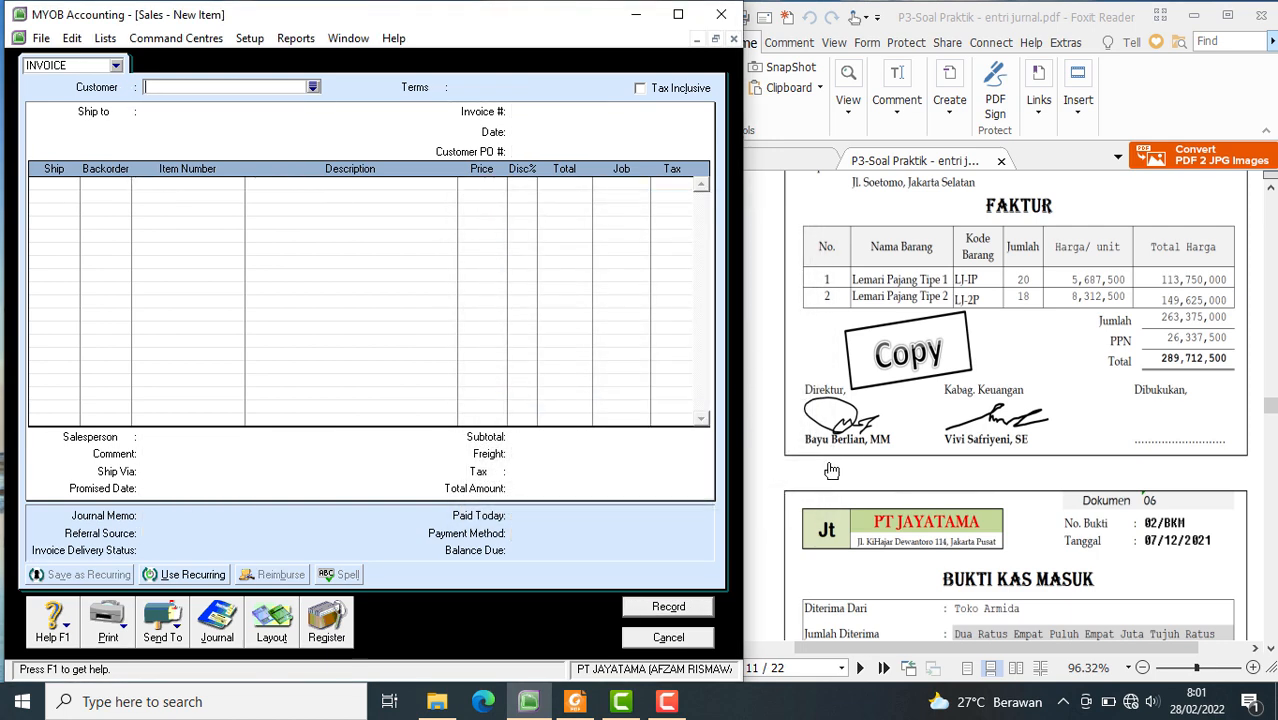
pyautogui.click(694, 645)
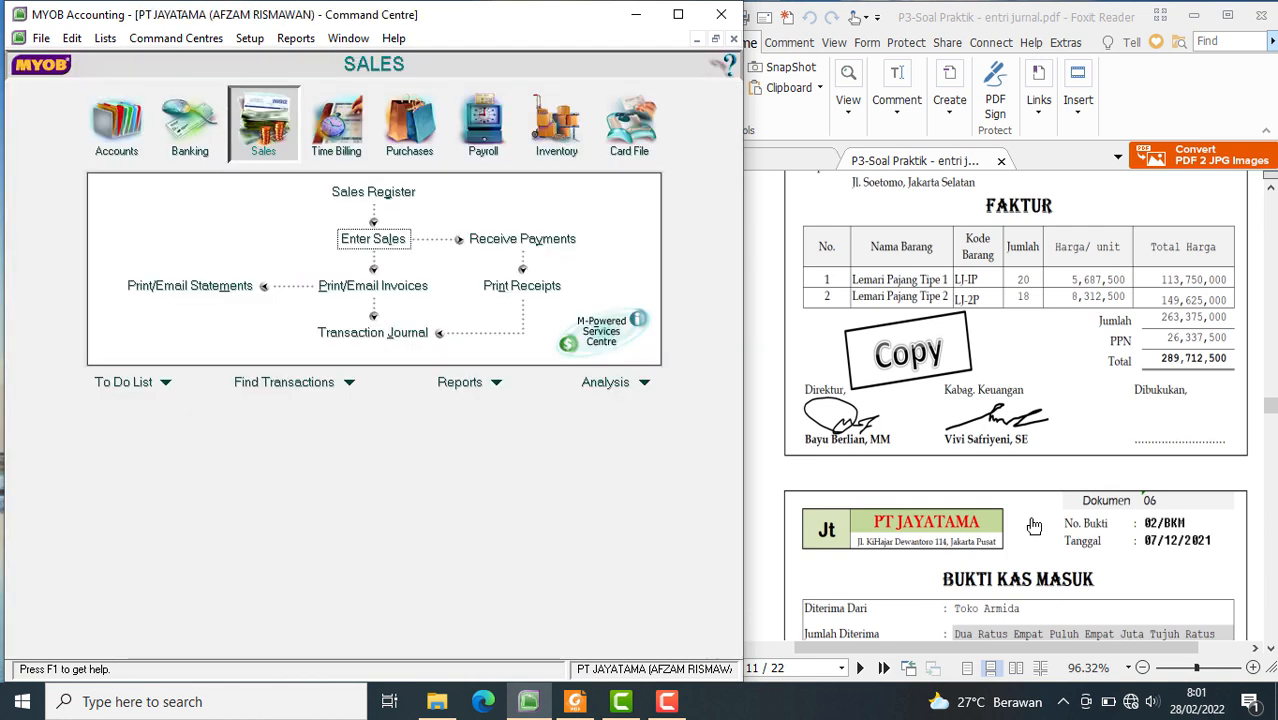
# - Start a customer payment receipt for document 06 and select Toko Armida as the customer
pyautogui.scroll(-5, 1034, 526)
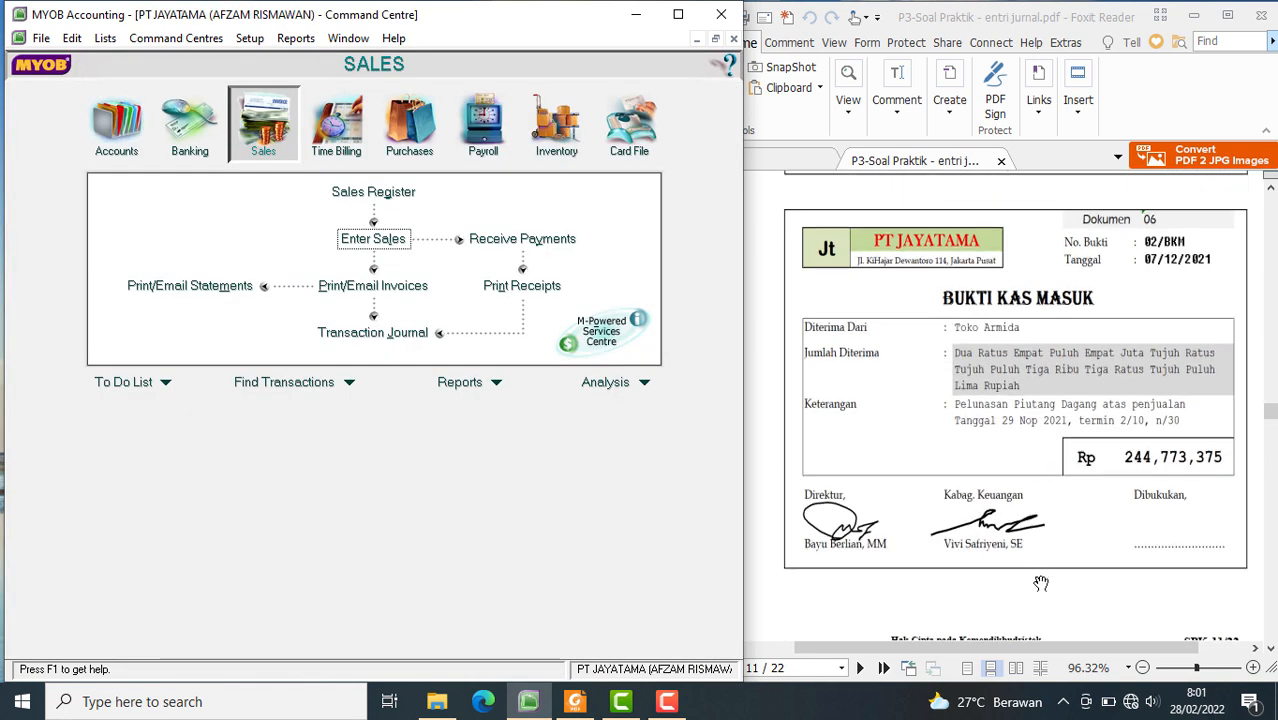
pyautogui.scroll(-1, 1090, 464)
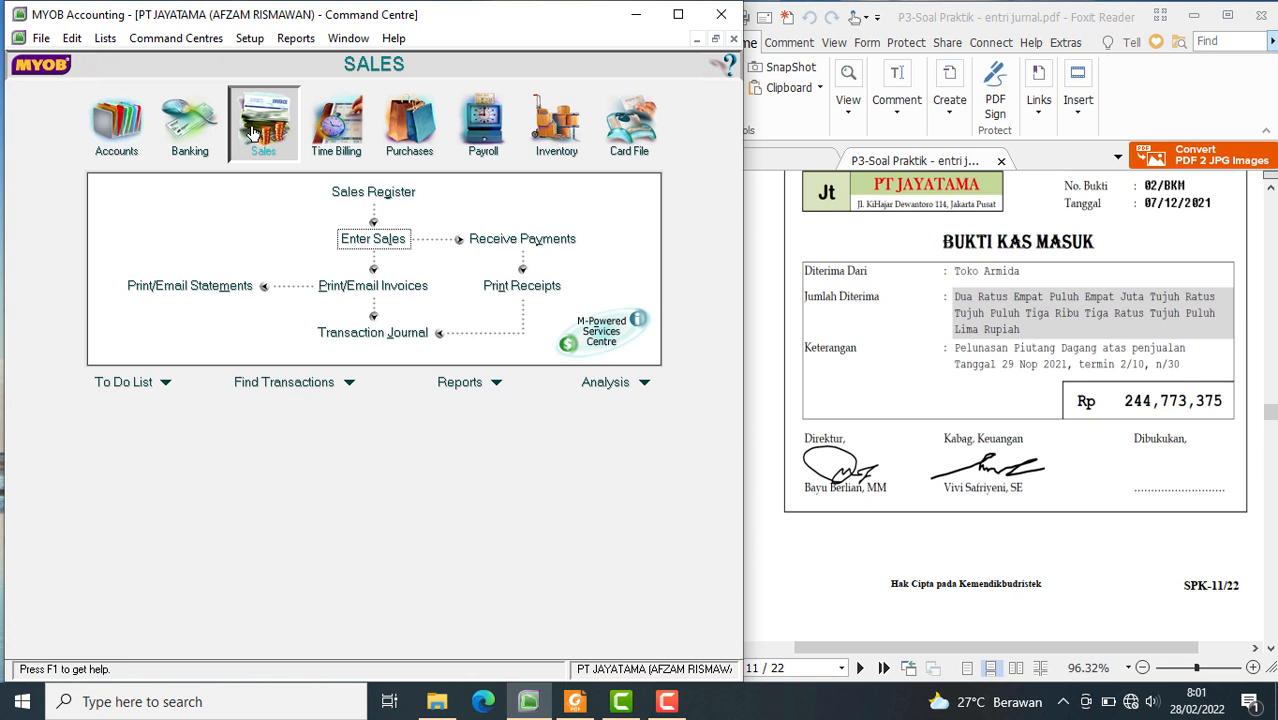
pyautogui.click(532, 246)
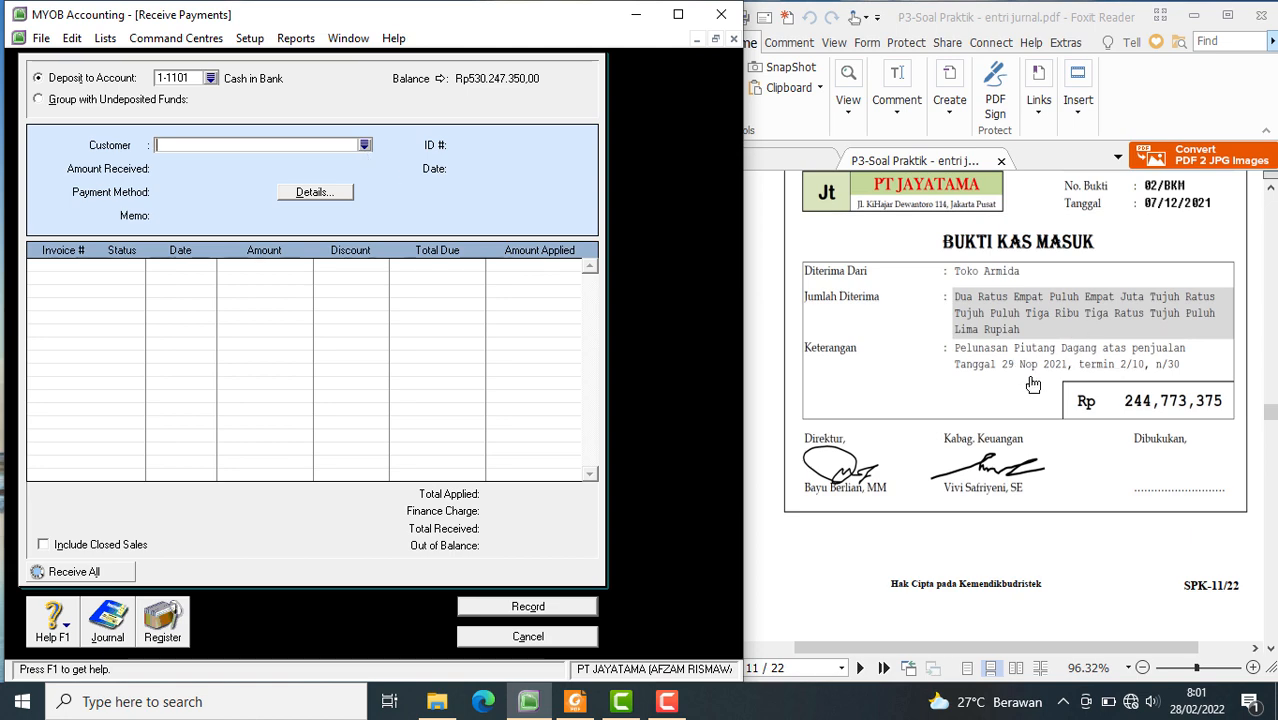
pyautogui.click(365, 145)
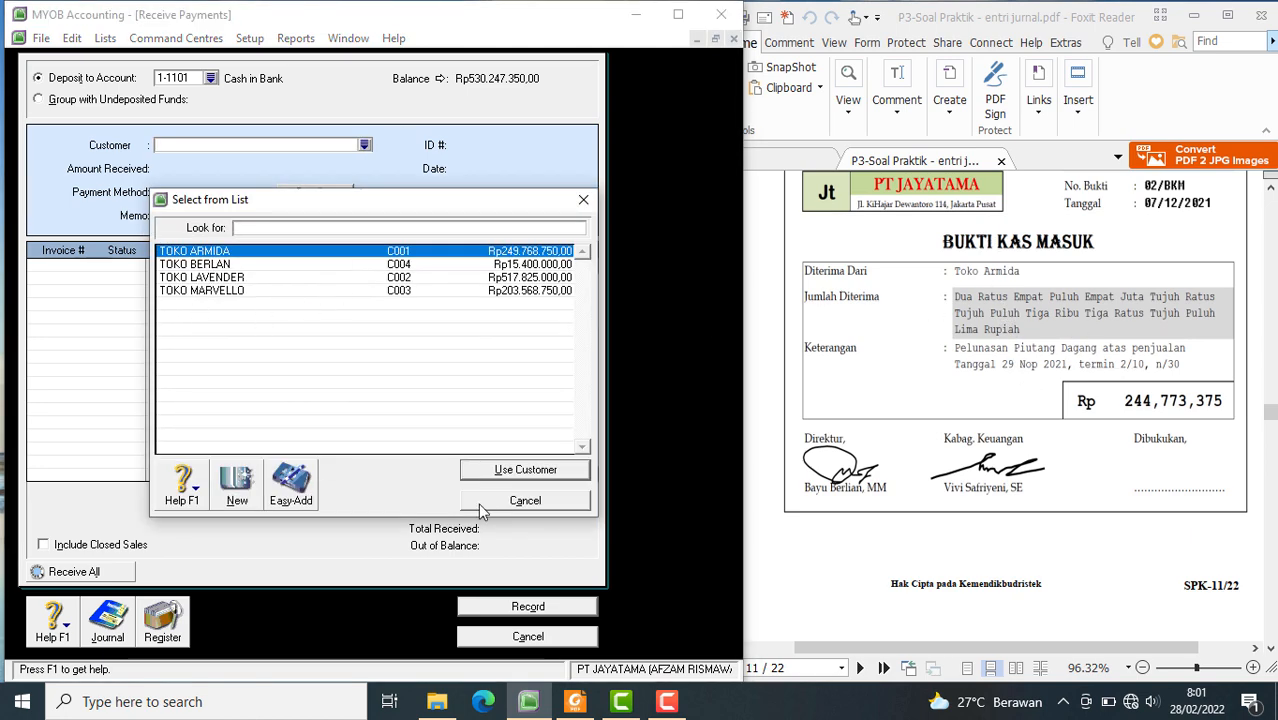
pyautogui.click(522, 470)
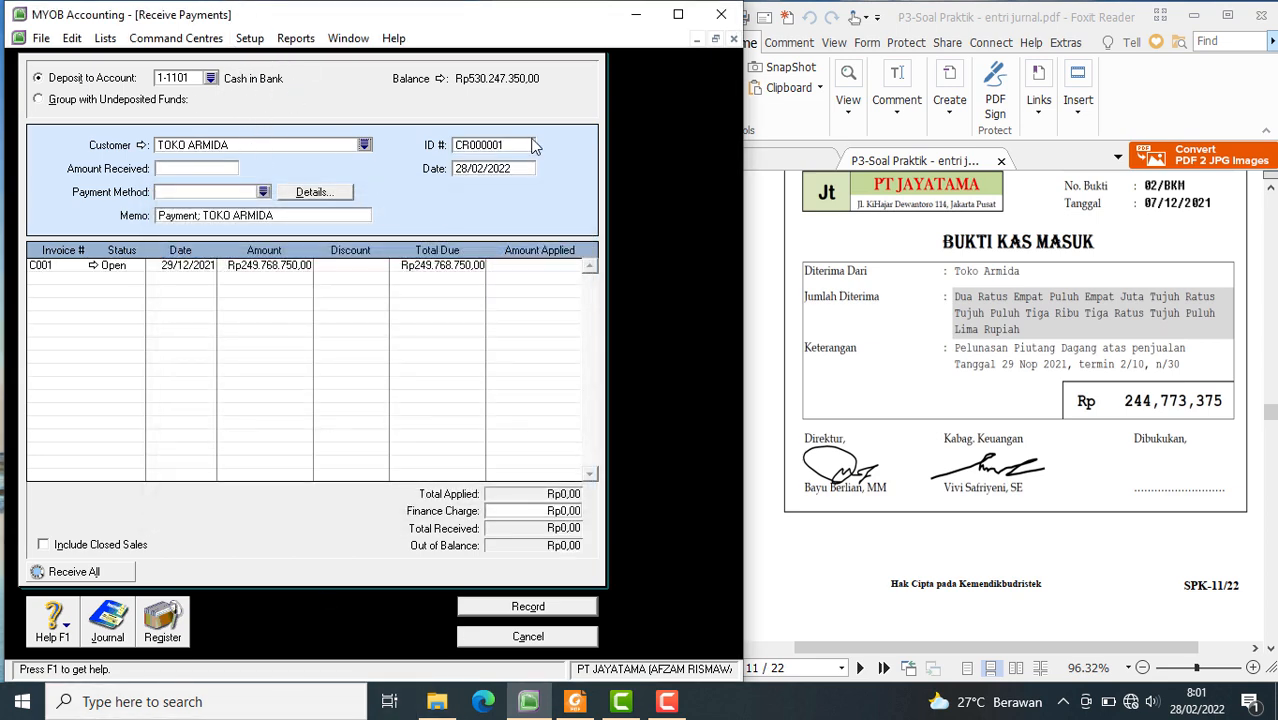
# - Set the payment's ID number to 02/BKM and its date to 07/12/2021
pyautogui.click(503, 147)
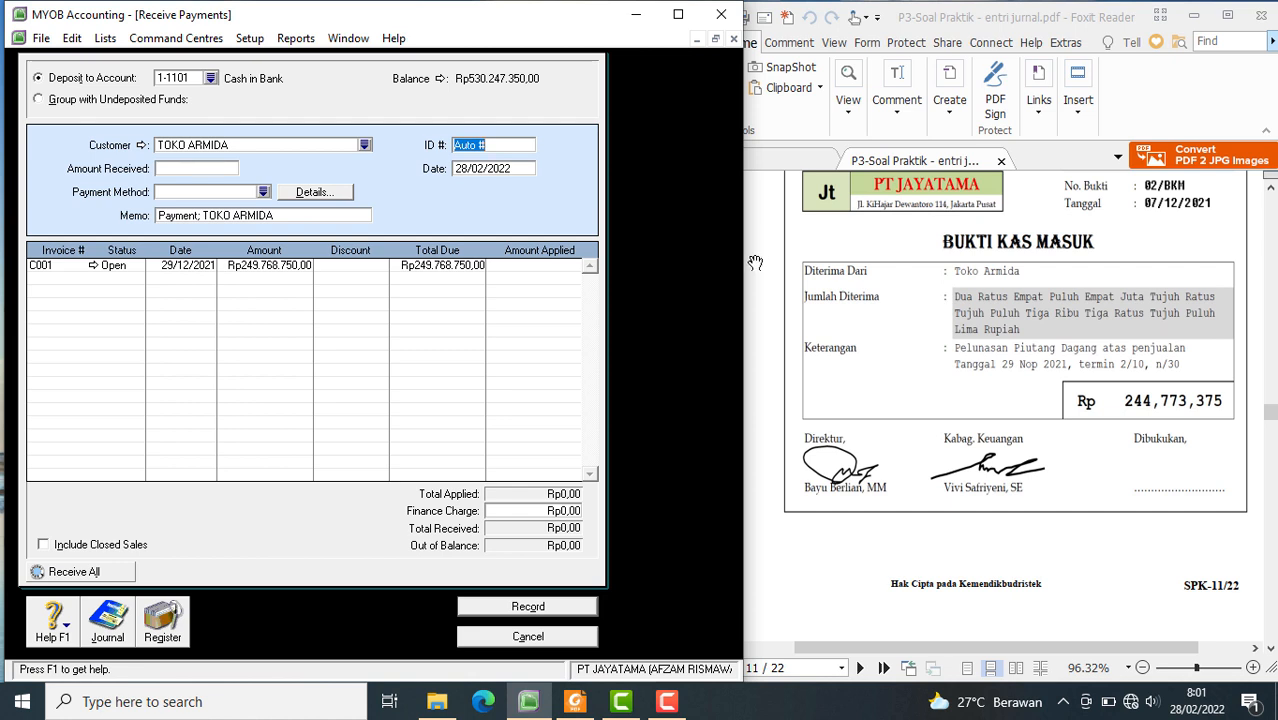
pyautogui.write('02/BKM')
pyautogui.click(479, 171)
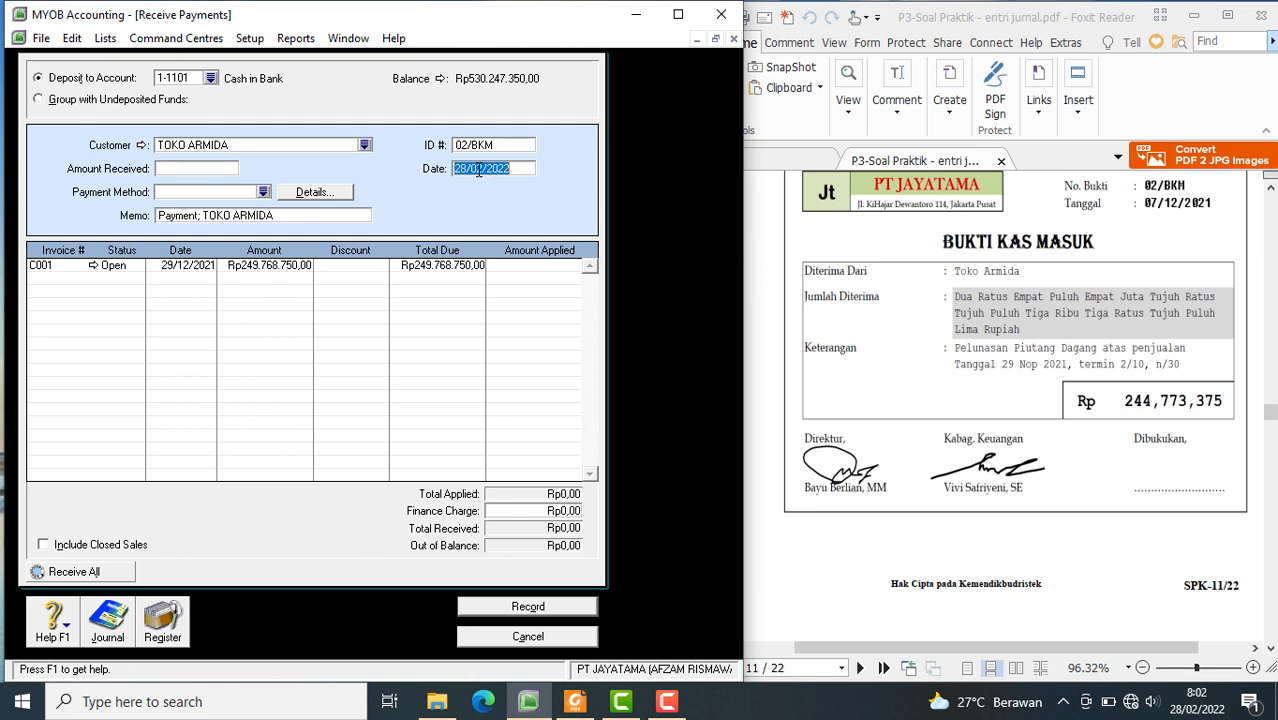
pyautogui.write('07')
# - Enter 244.773.375 as the amount received from Toko Armida
pyautogui.click(231, 171)
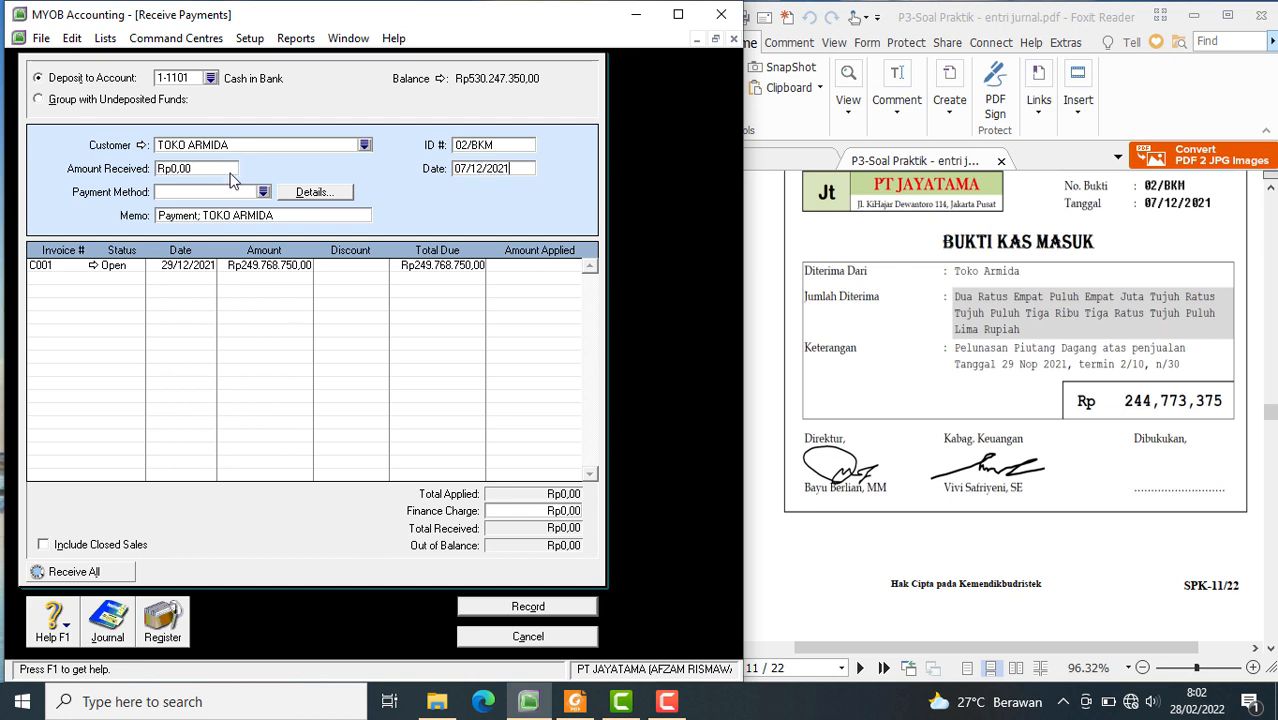
pyautogui.write('244.')
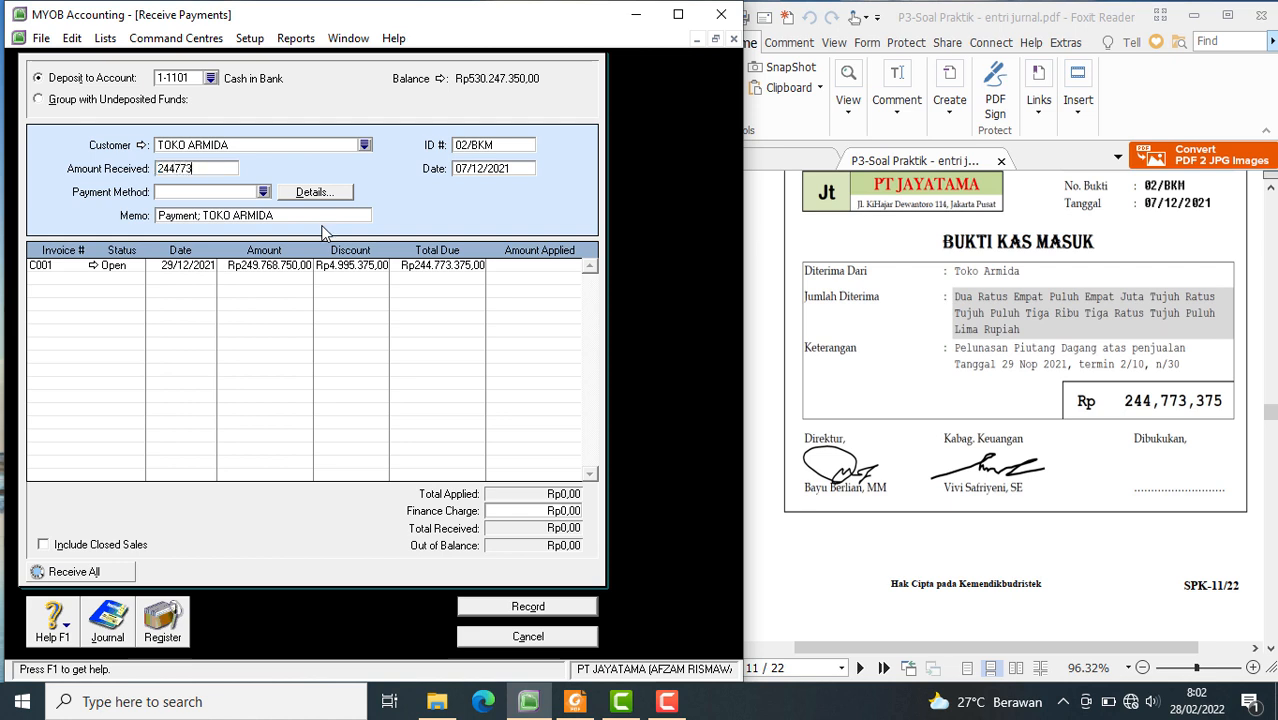
pyautogui.write('773.375')
pyautogui.press('Tab')
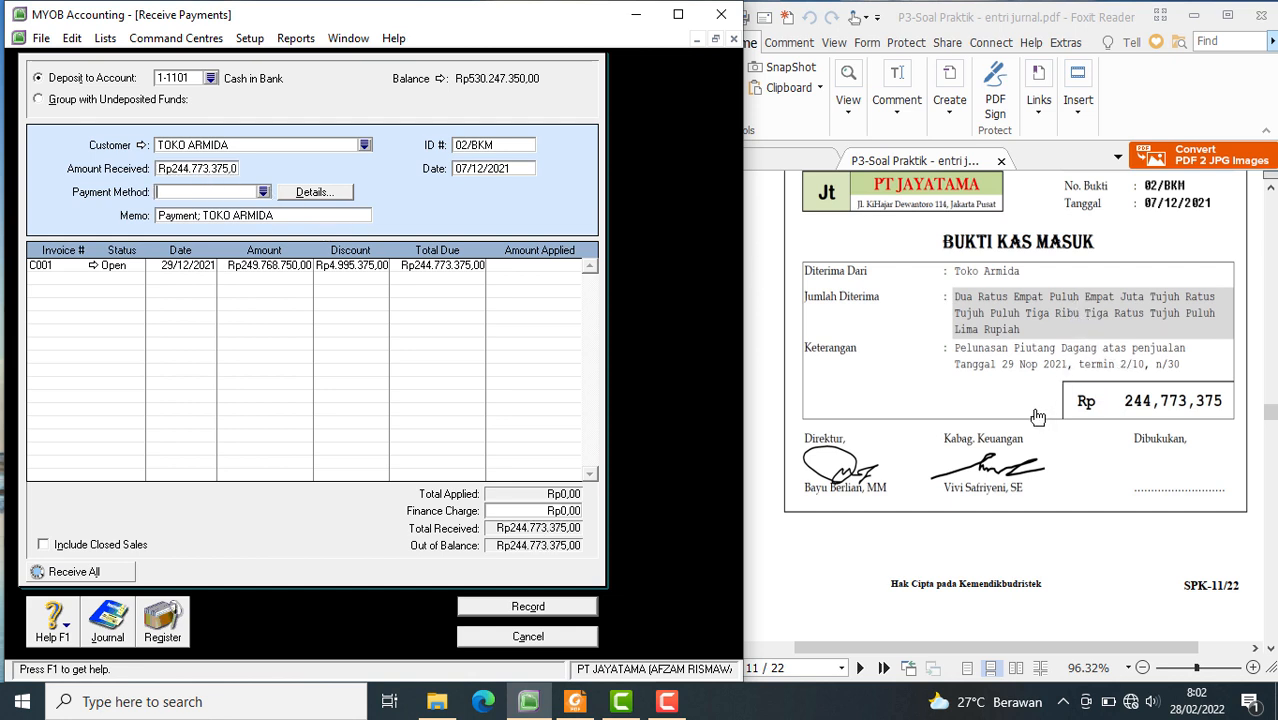
pyautogui.scroll(1, 1022, 386)
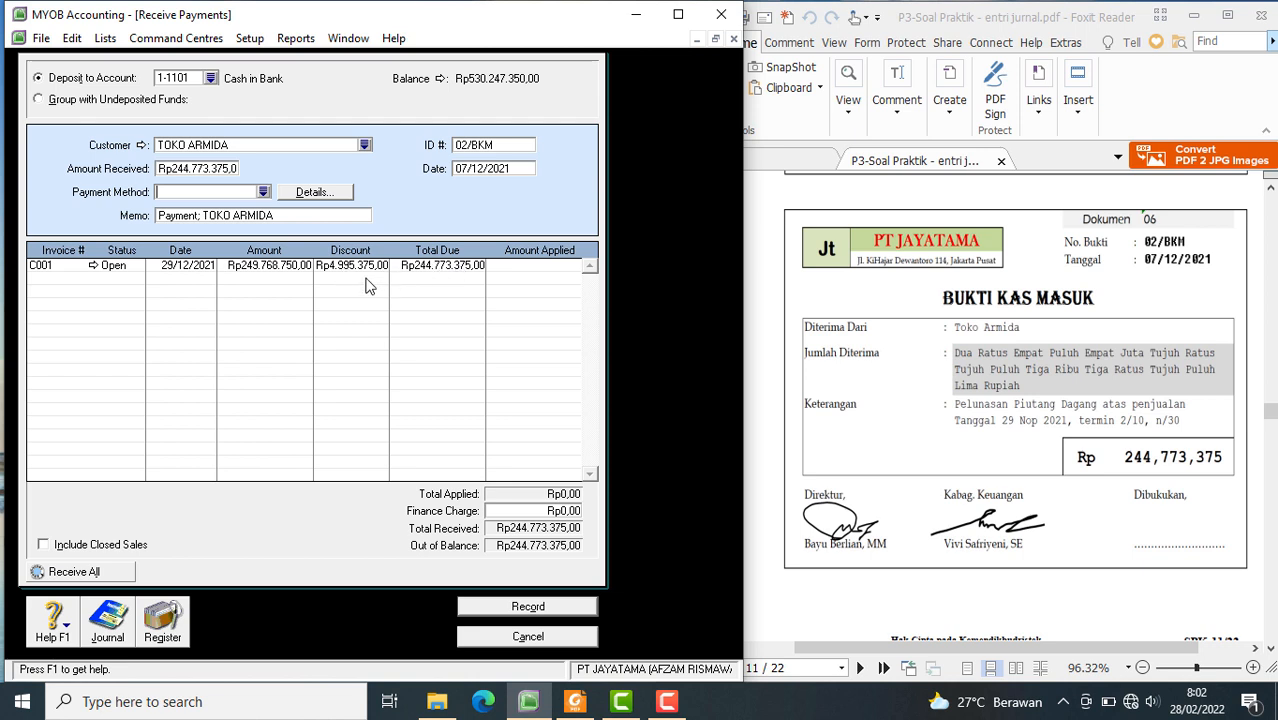
# - Apply Rp244.773.375,00 of the payment to Toko Armida's open invoice C001
pyautogui.press('Tab')
pyautogui.press('Tab')
pyautogui.press('Tab')
pyautogui.press('Tab')
pyautogui.press('Tab')
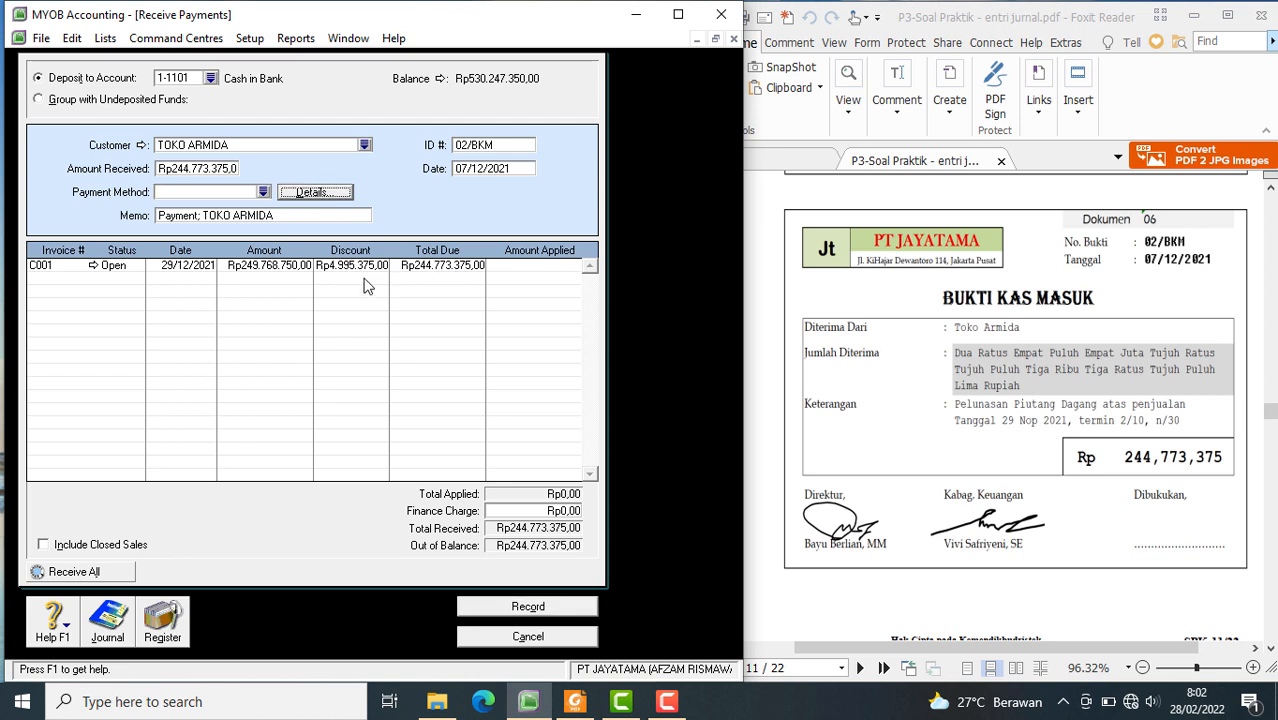
pyautogui.press('Tab')
pyautogui.press('Tab')
pyautogui.press('Tab')
pyautogui.press('Tab')
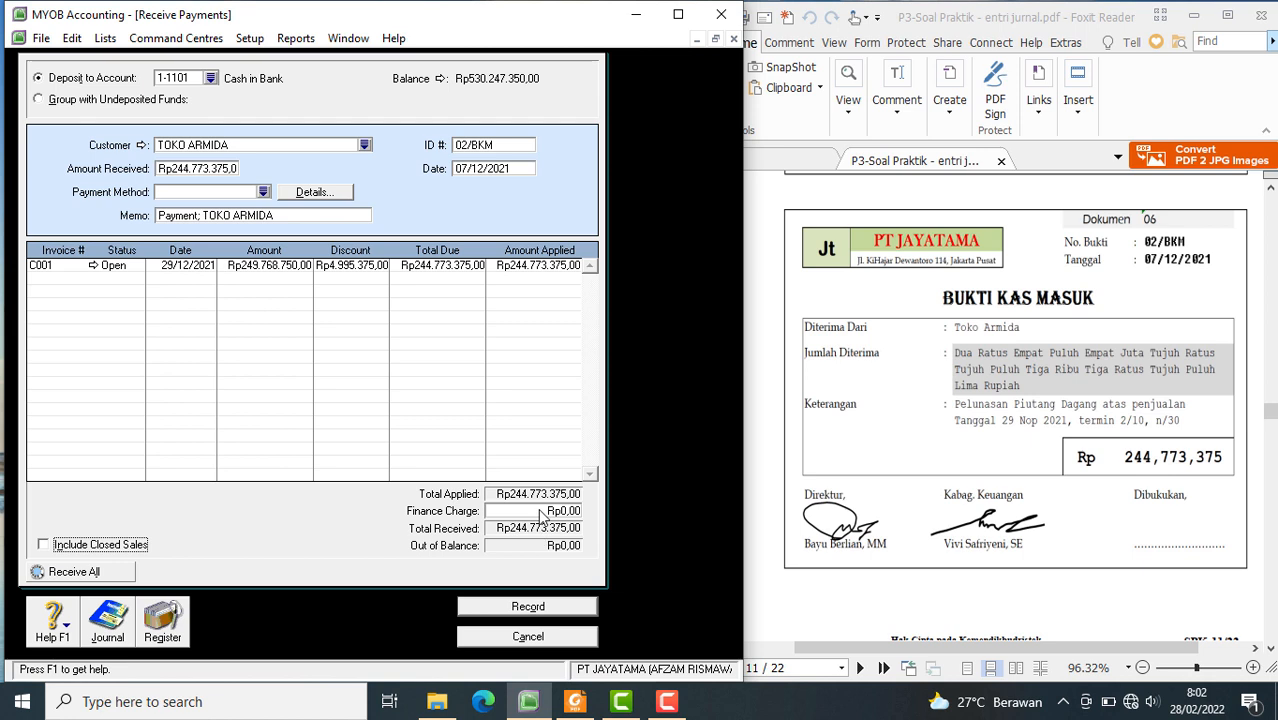
# - Record the Toko Armida payment, postpone printing the discount's credit memo, and close the payment form
pyautogui.click(566, 612)
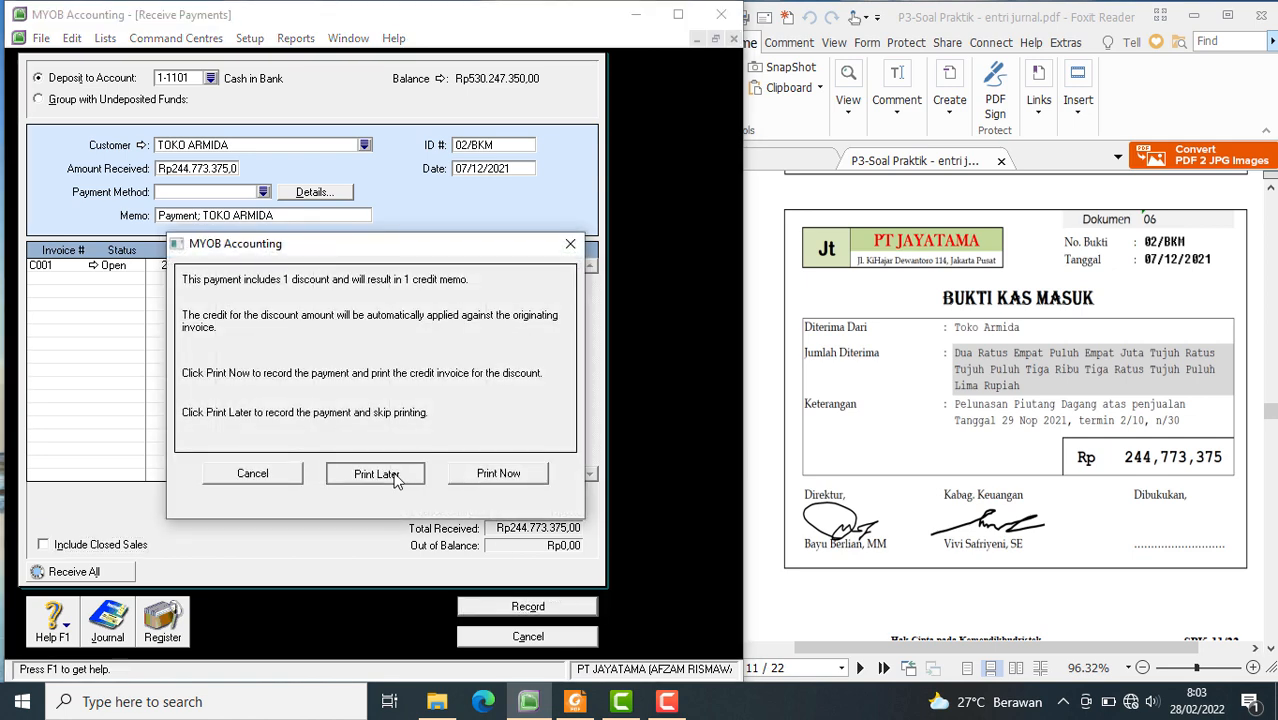
pyautogui.click(395, 477)
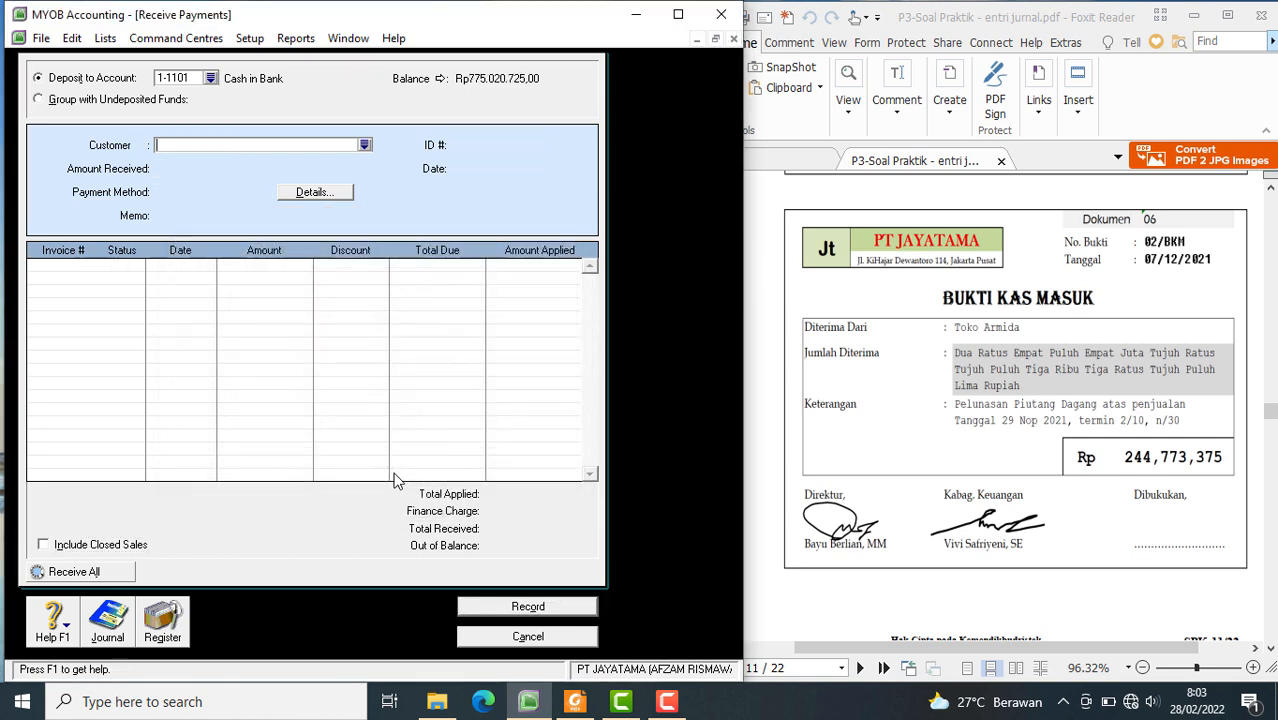
pyautogui.click(578, 643)
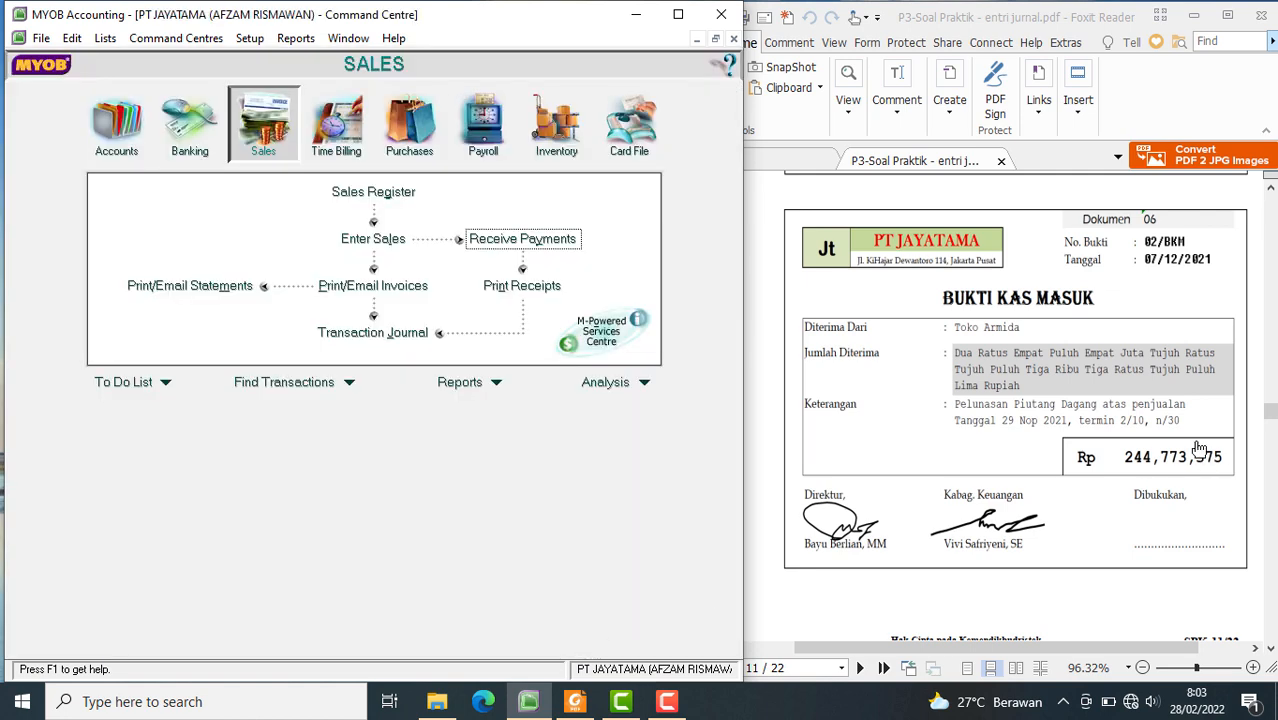
# - Change item LJ-1P's income account for tracking sales to 4-1103 Sales Returns and save the item
pyautogui.scroll(-10, 1199, 448)
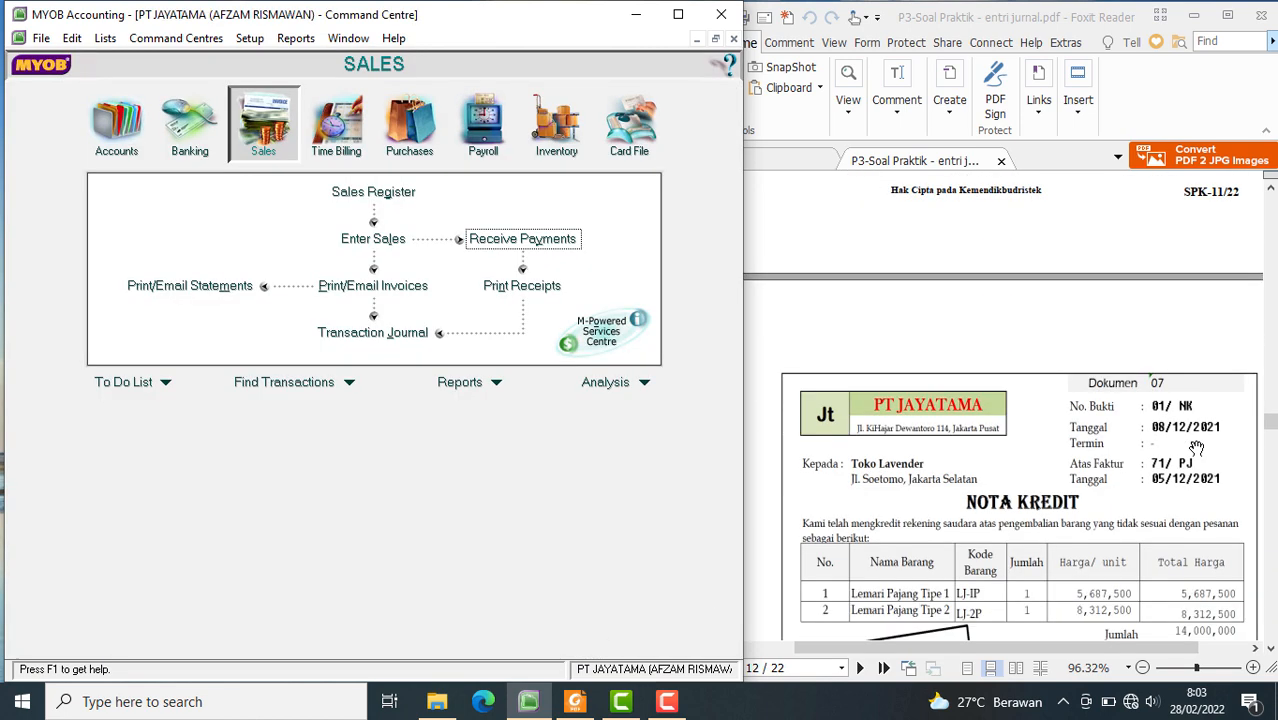
pyautogui.scroll(-1, 1197, 448)
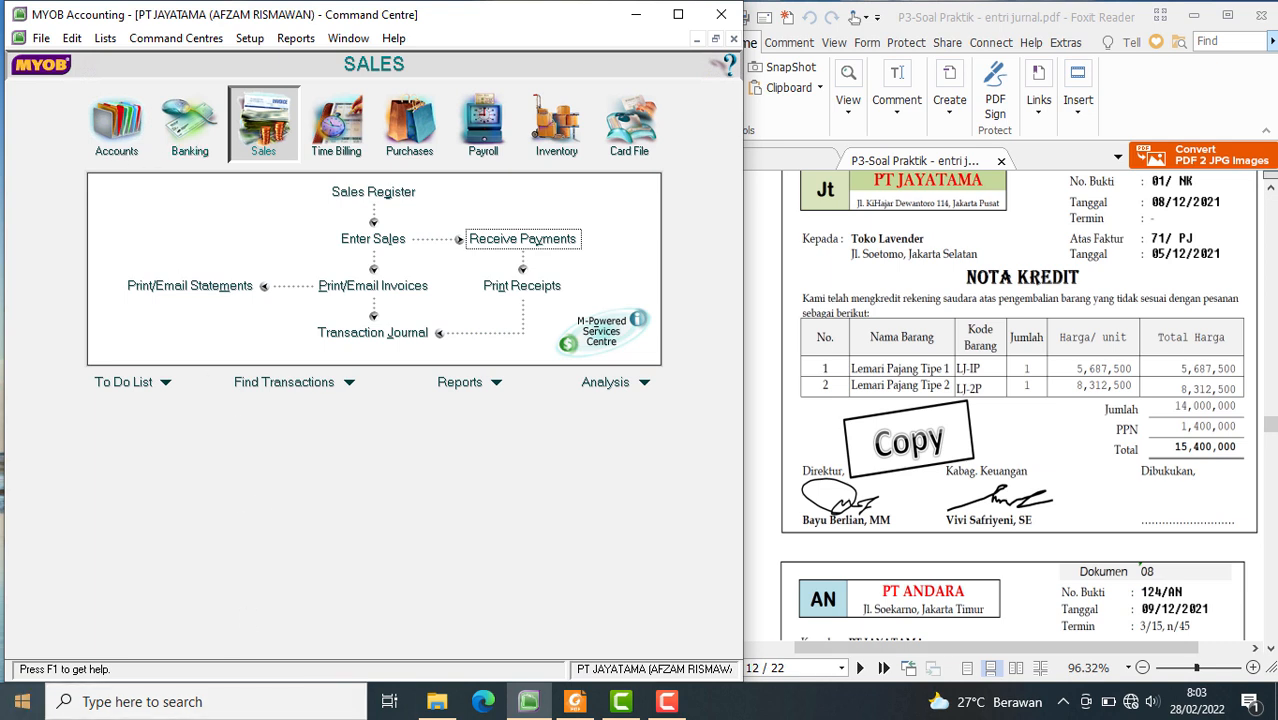
pyautogui.click(556, 152)
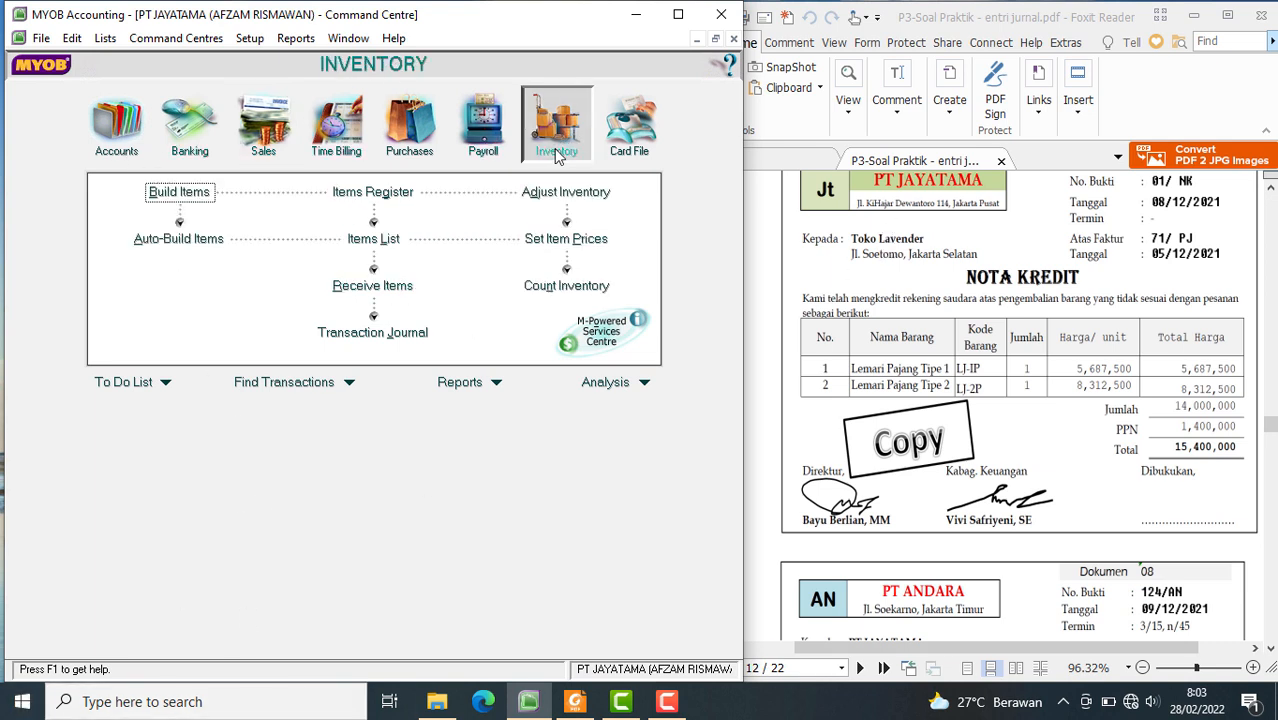
pyautogui.click(352, 248)
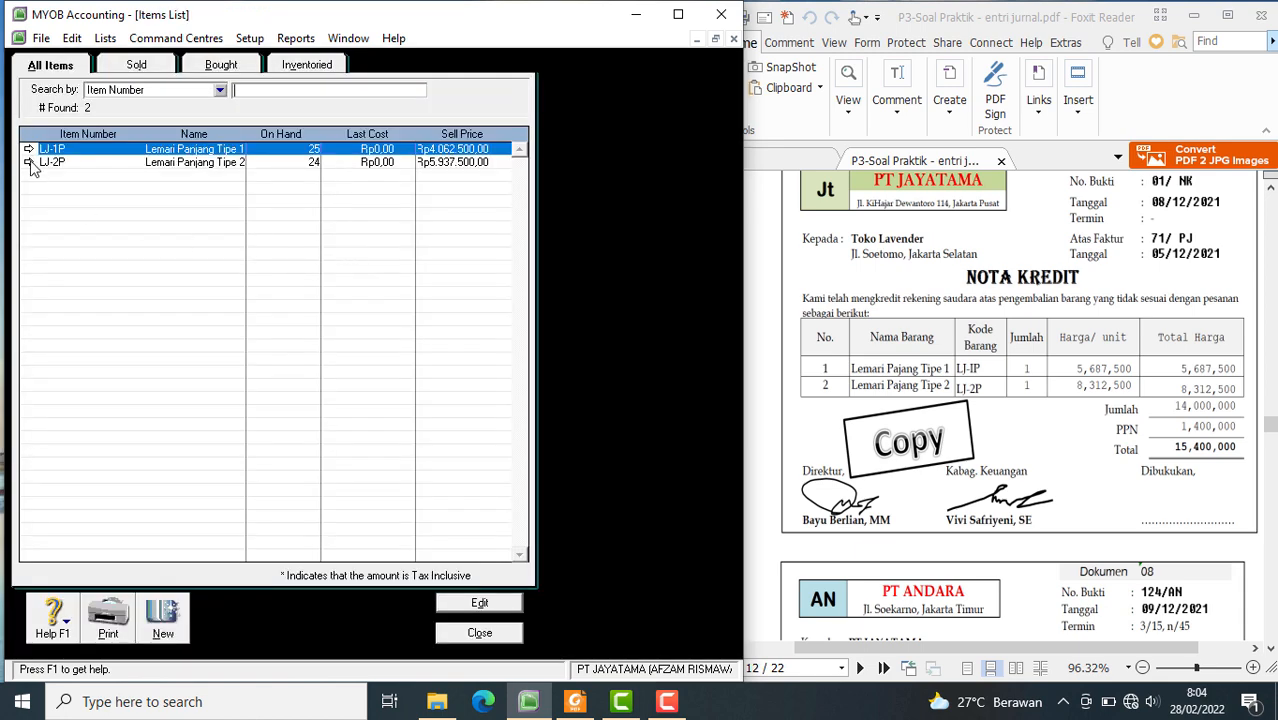
pyautogui.click(30, 152)
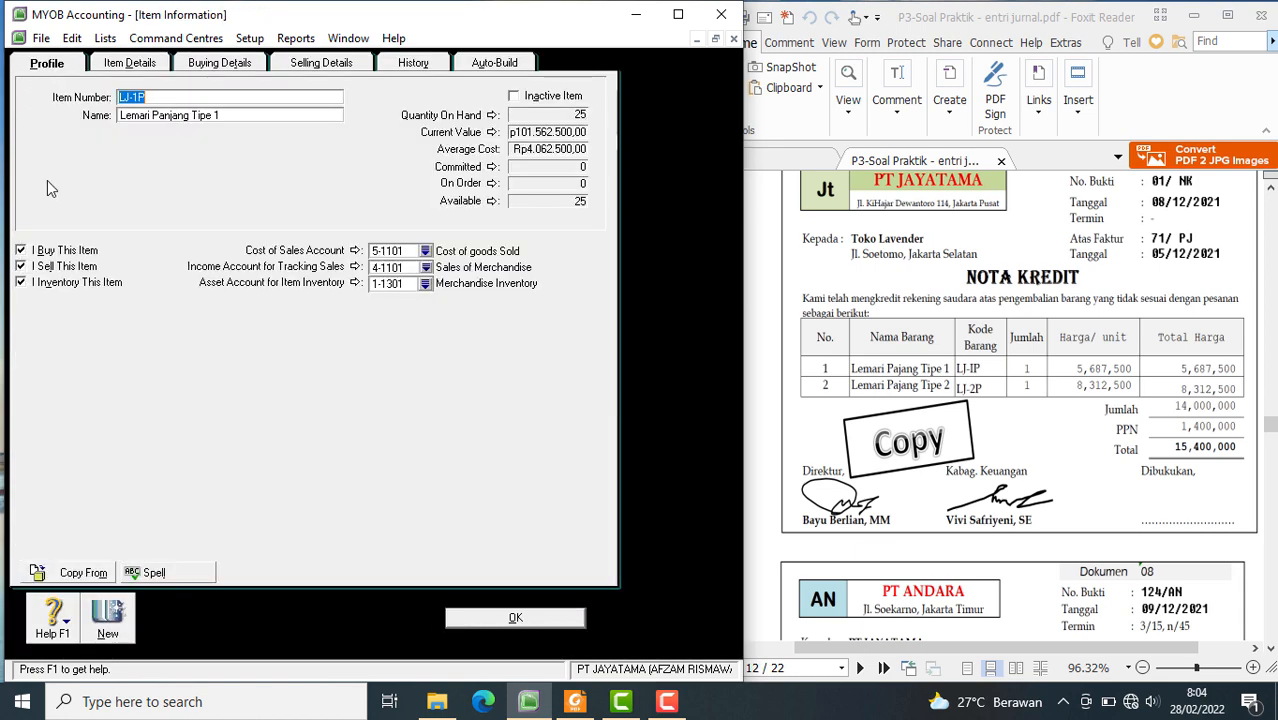
pyautogui.click(426, 268)
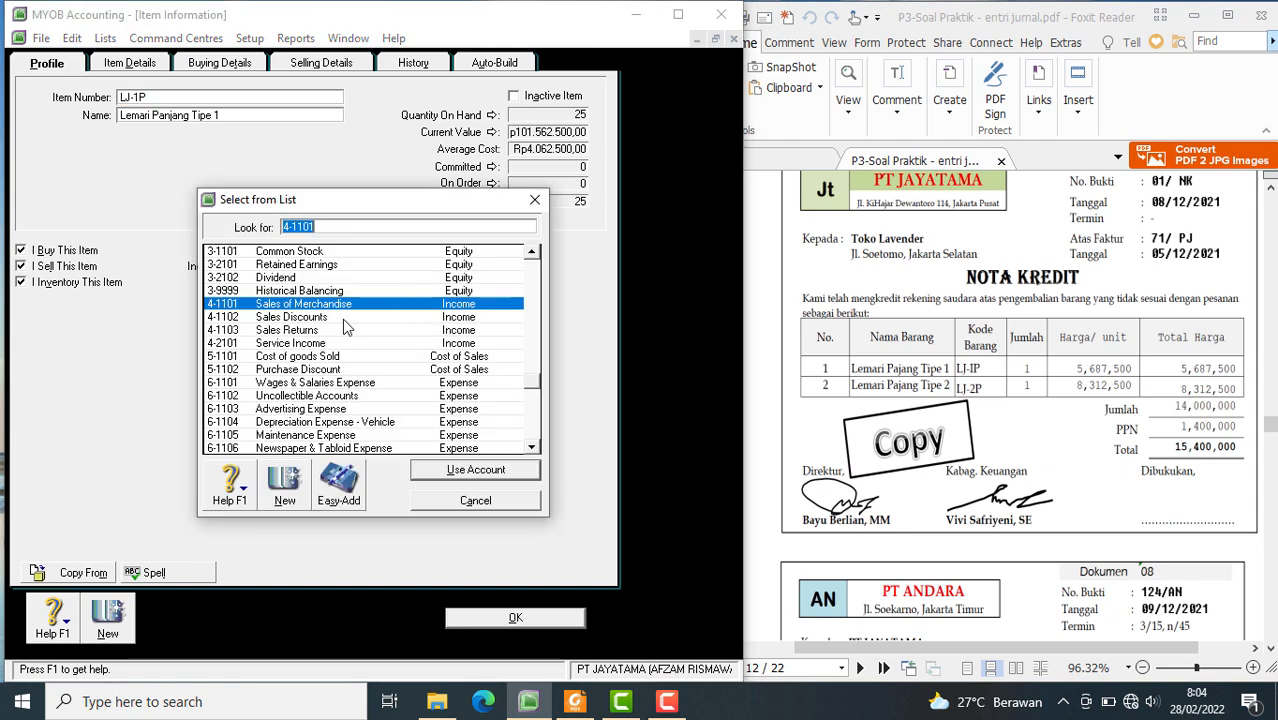
pyautogui.click(304, 332)
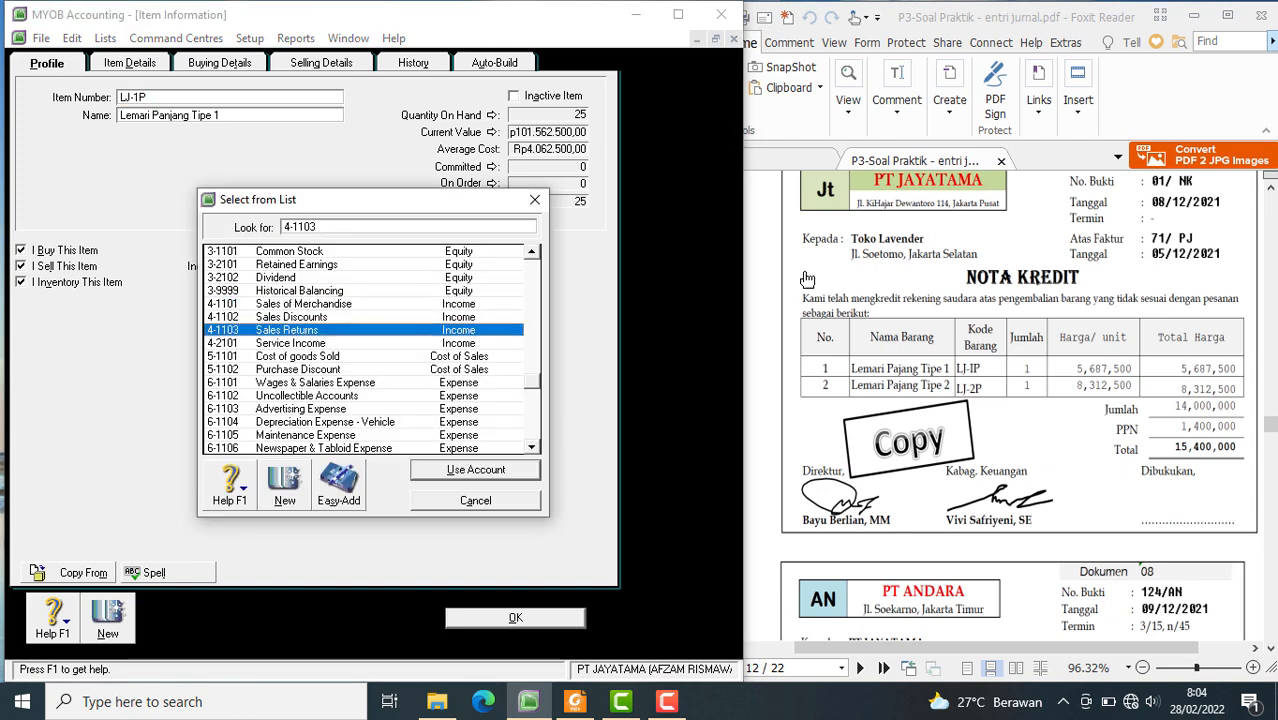
pyautogui.click(476, 470)
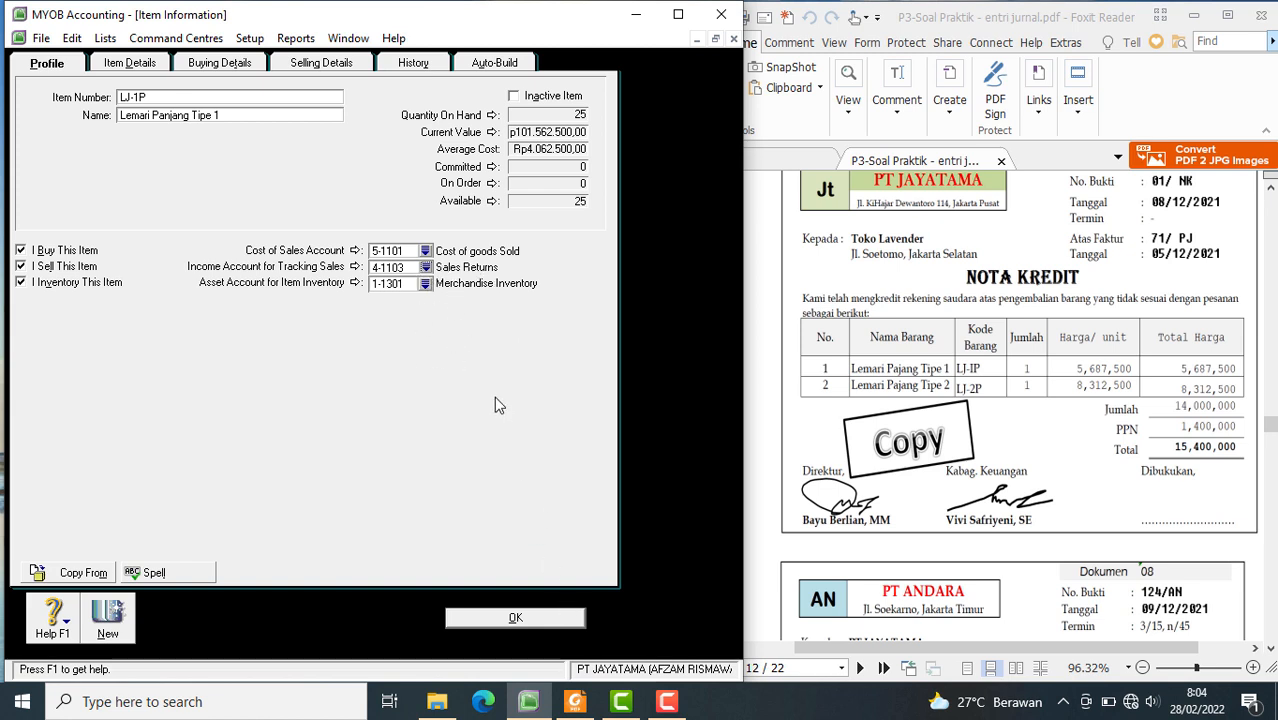
pyautogui.click(568, 621)
pyautogui.click(777, 490)
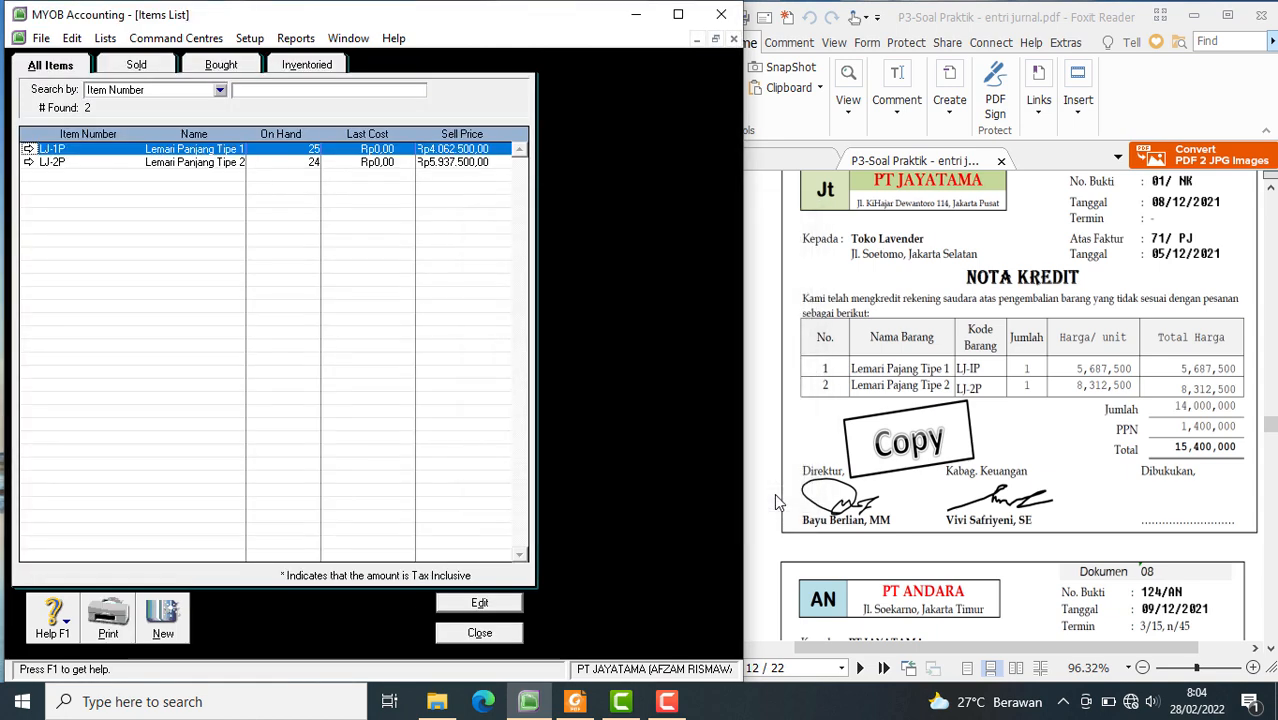
# - Change item LJ-2P's income account for tracking sales to 4-1103 Sales Returns, save it and close the items list
pyautogui.click(30, 164)
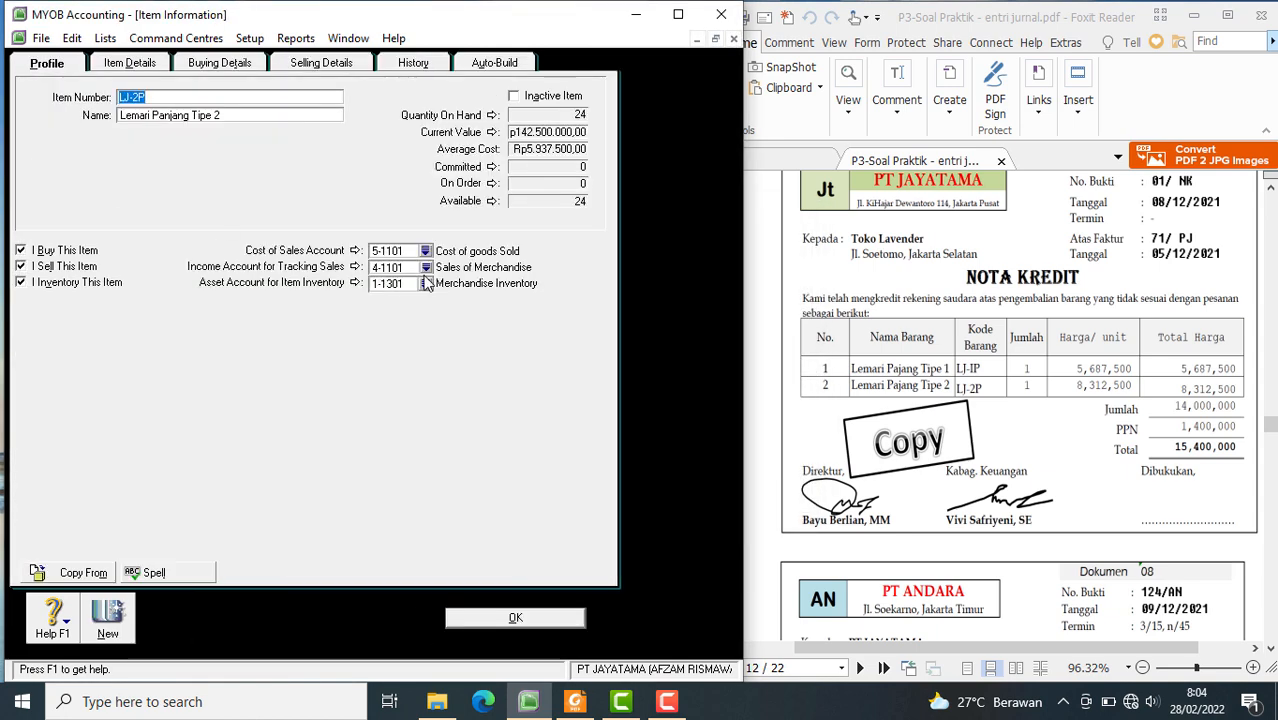
pyautogui.click(426, 268)
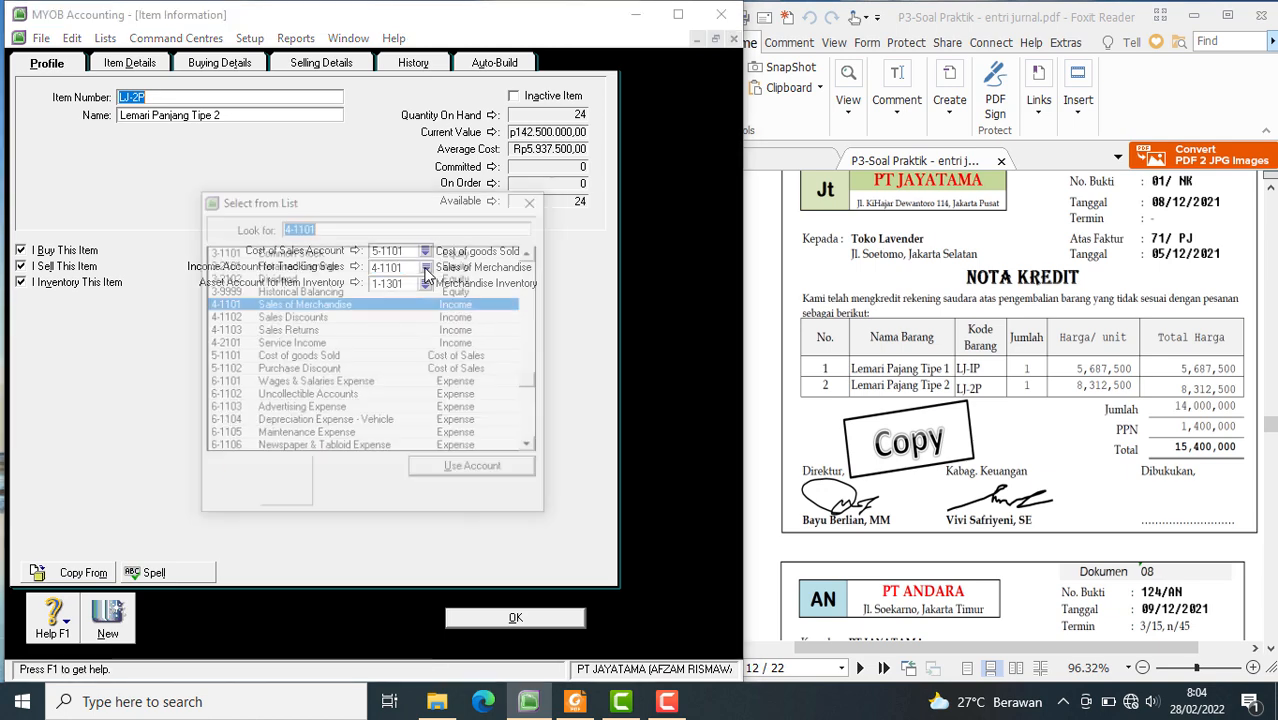
pyautogui.click(277, 331)
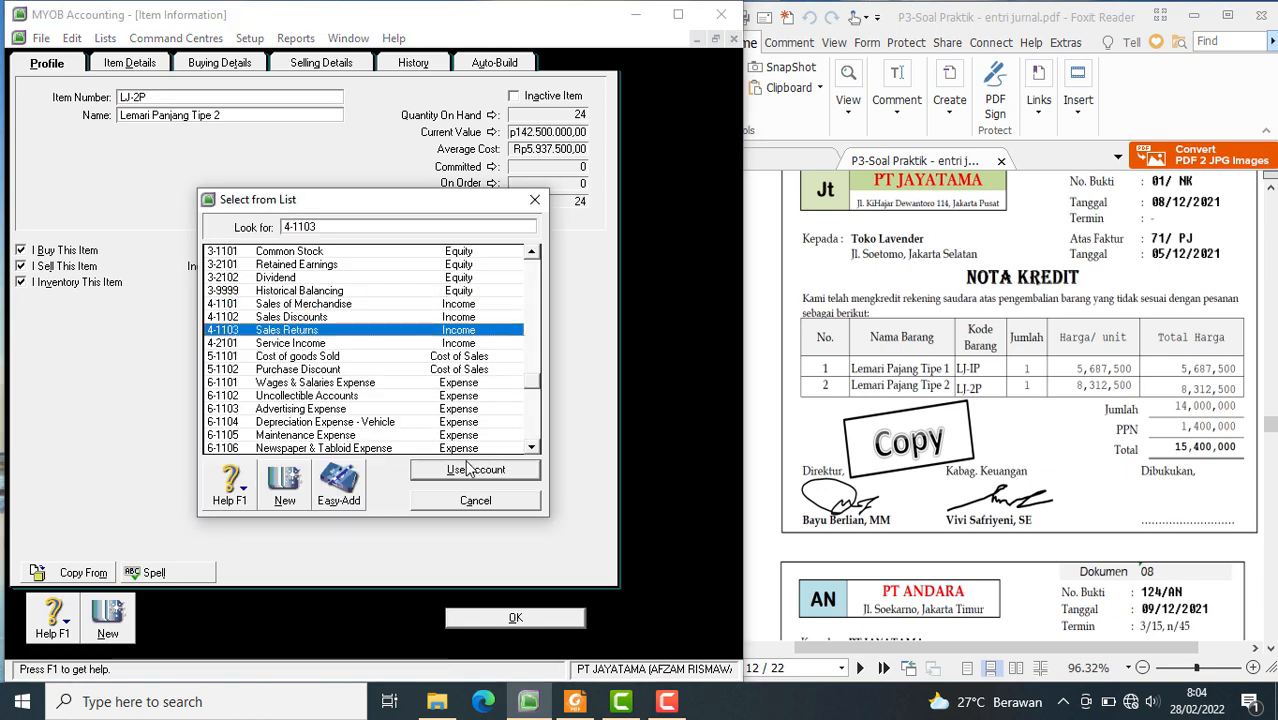
pyautogui.click(474, 469)
pyautogui.click(508, 617)
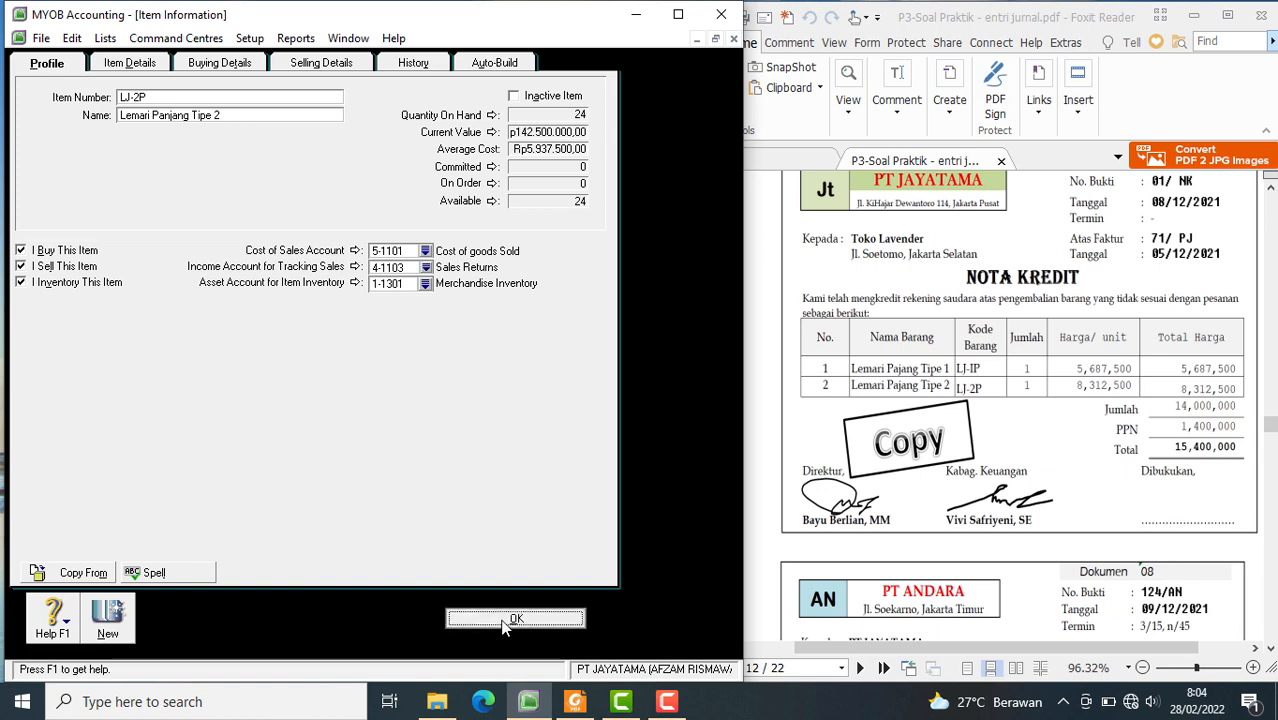
pyautogui.click(800, 490)
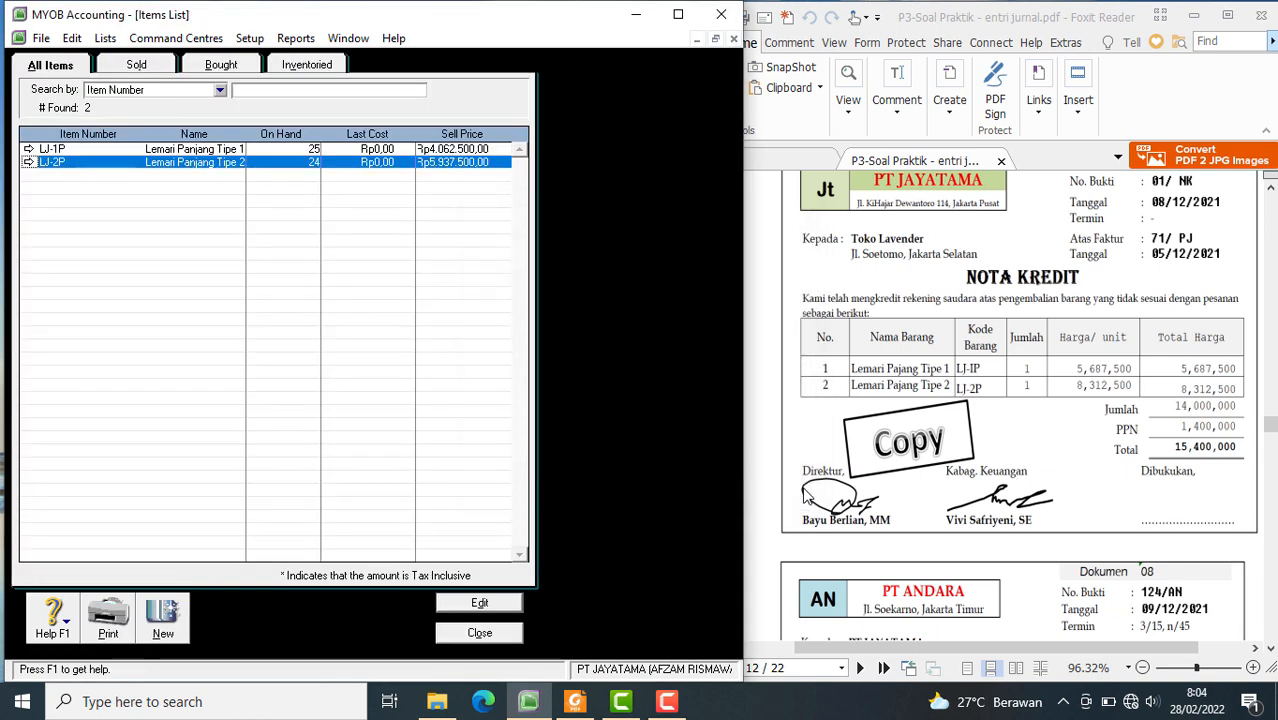
pyautogui.click(479, 633)
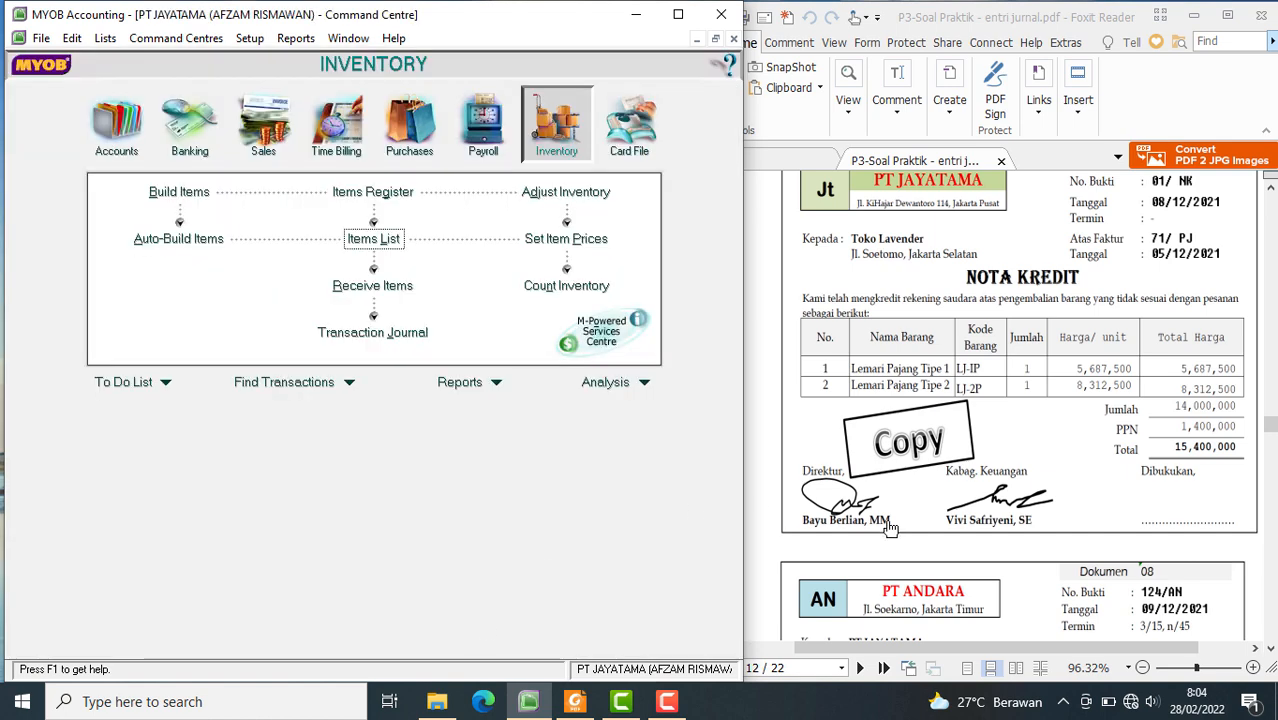
# - Start a new item sales invoice for customer Toko Lavender
pyautogui.click(268, 138)
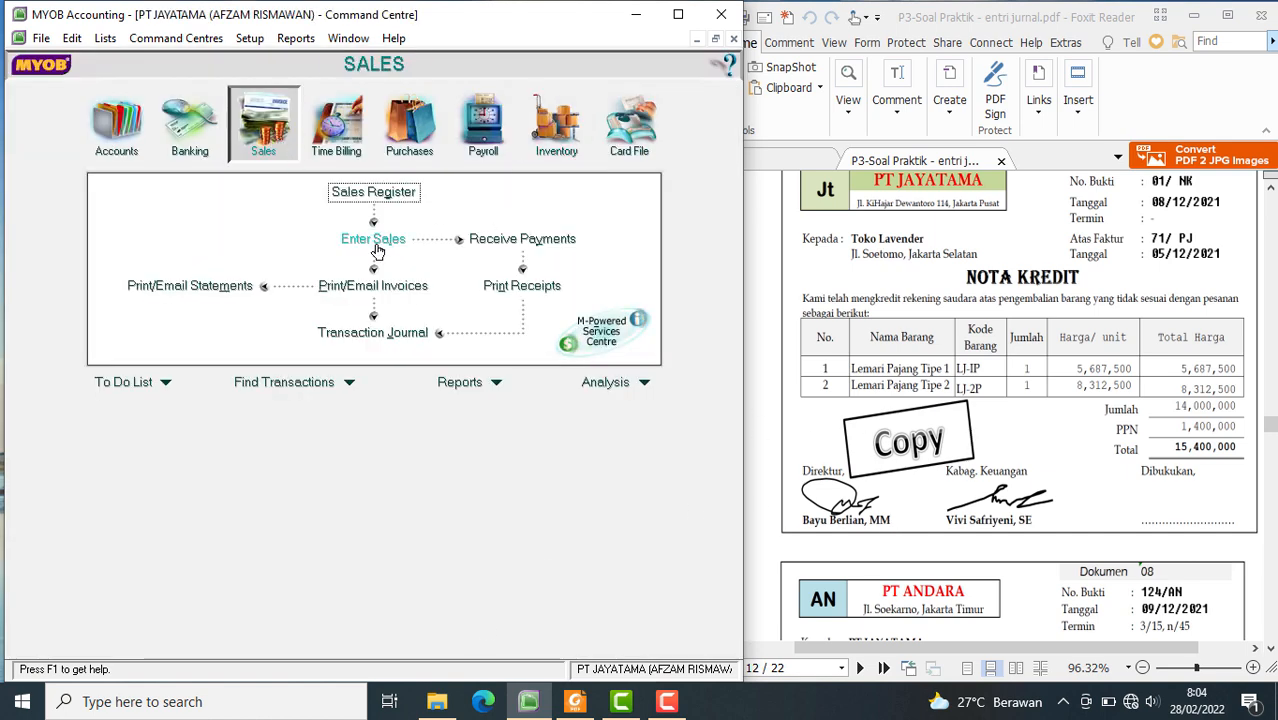
pyautogui.click(373, 240)
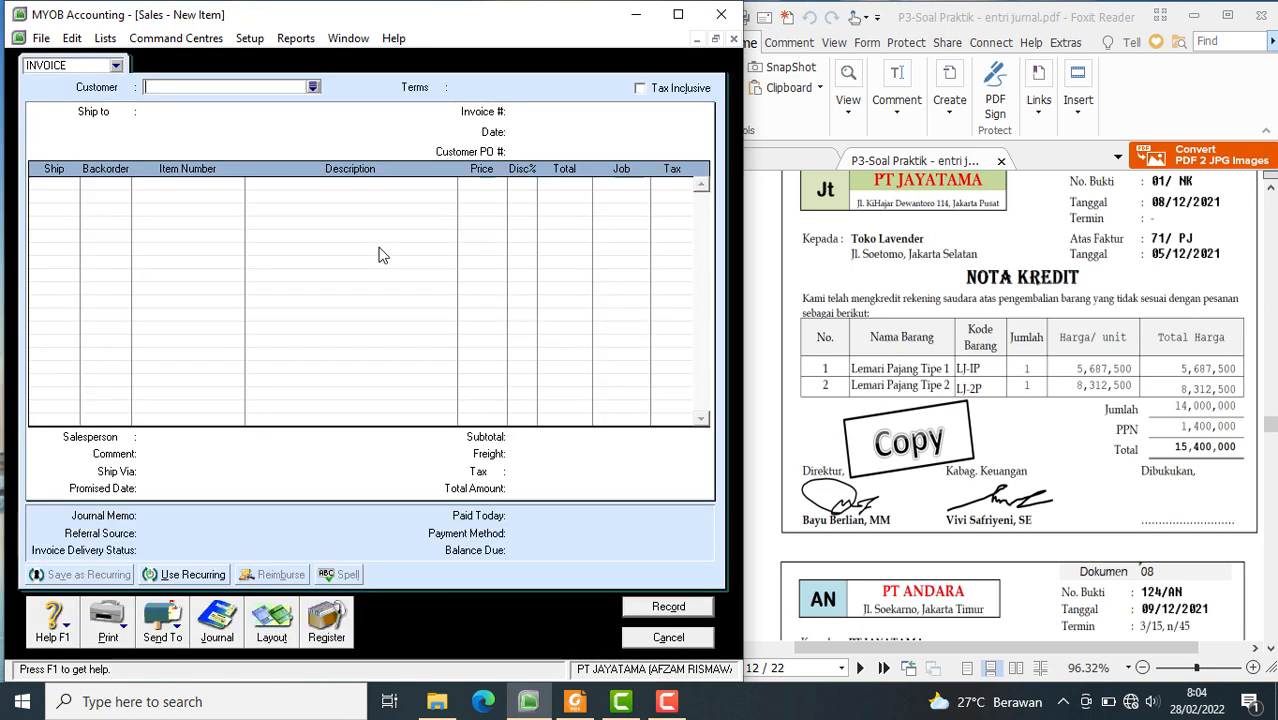
pyautogui.click(312, 87)
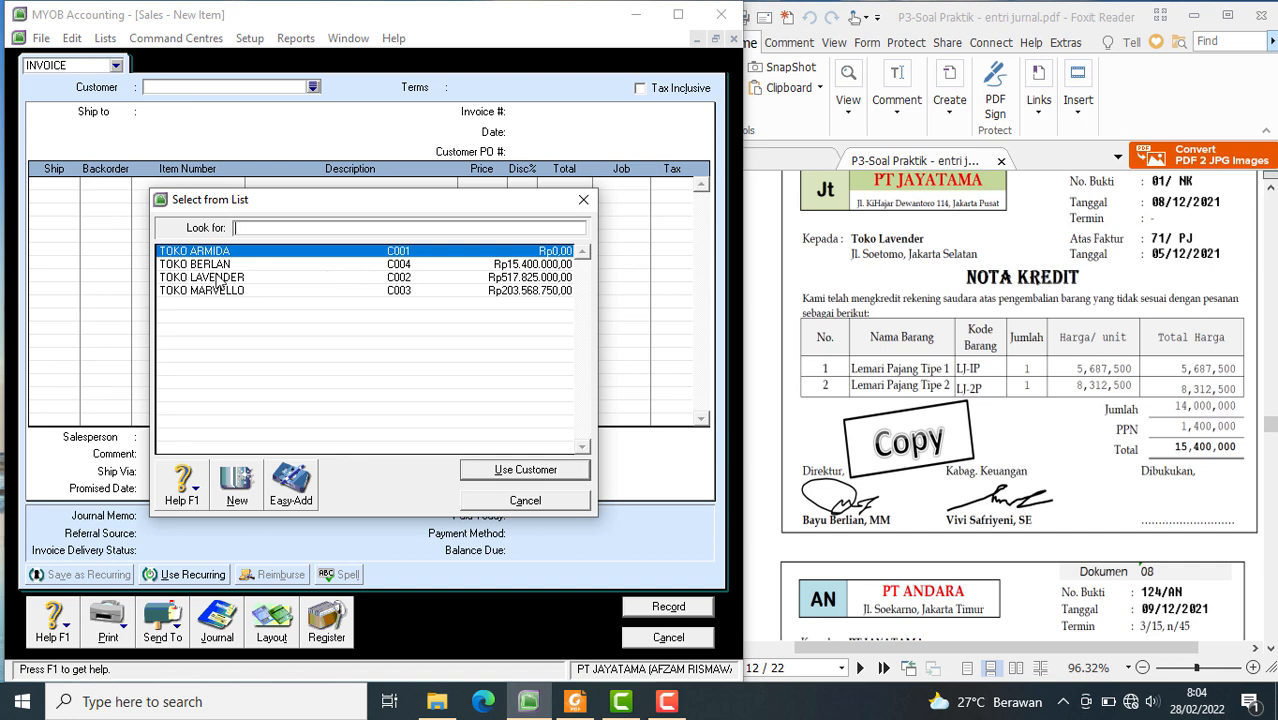
pyautogui.write('TOKO LAVENDER')
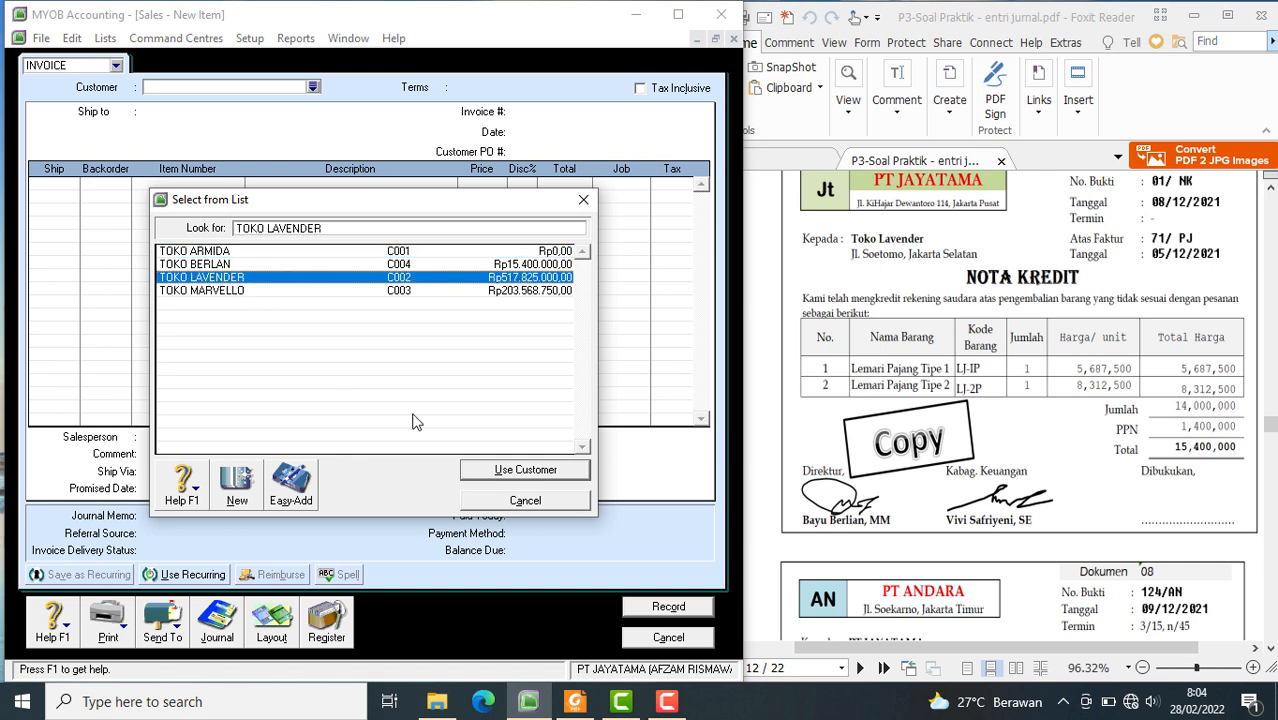
pyautogui.click(494, 472)
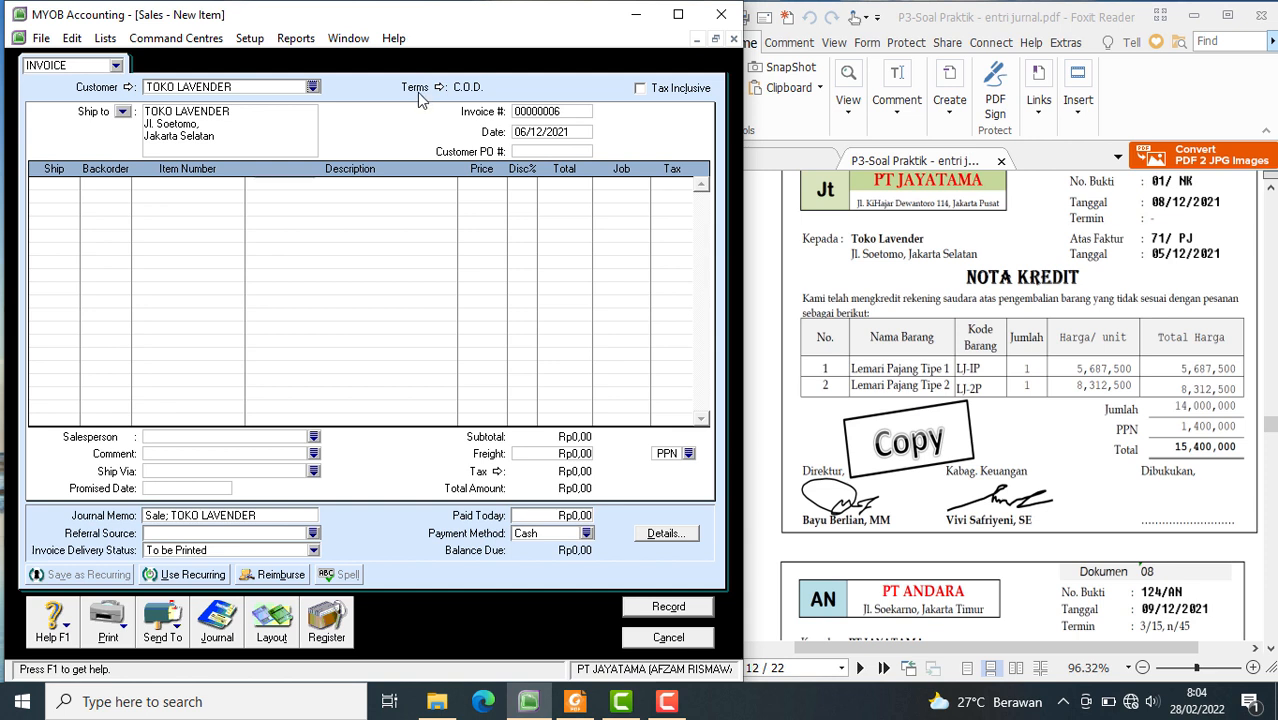
pyautogui.scroll(1, 1151, 343)
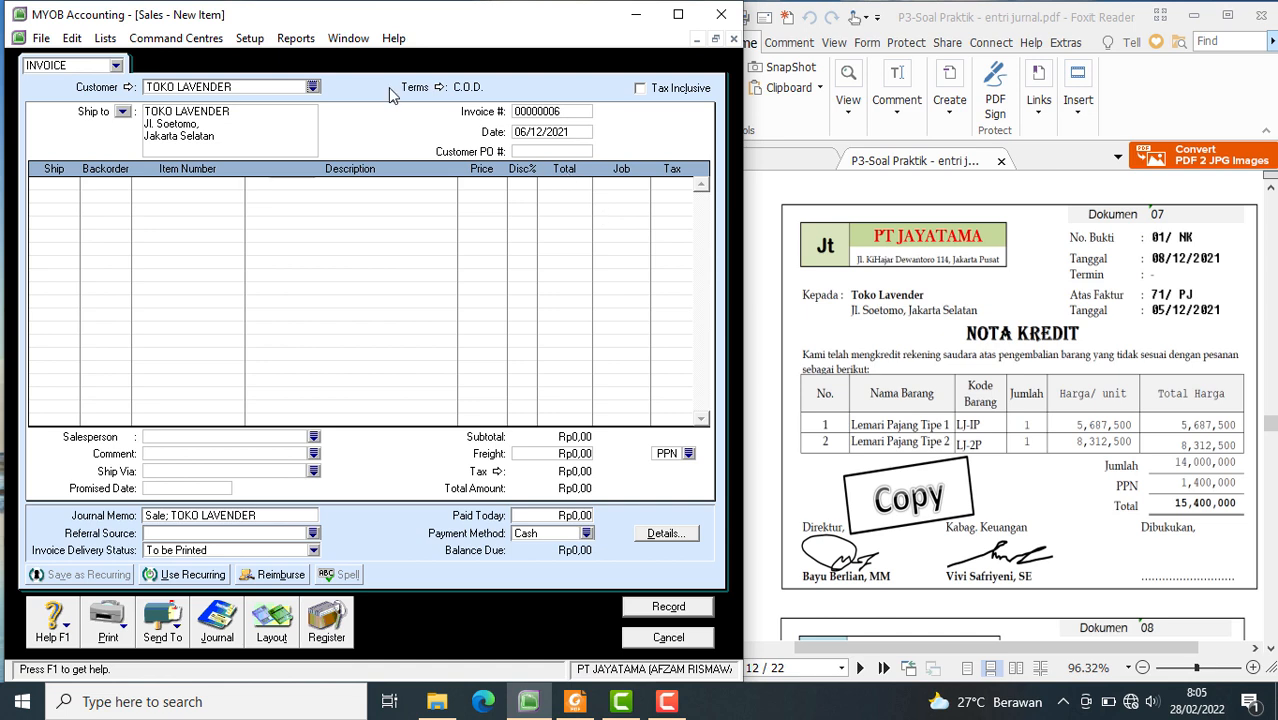
# - Set the invoice's terms to a given number of days: 10 discount days, 30 due days, 2% early discount, 1% monthly late charge
pyautogui.click(440, 88)
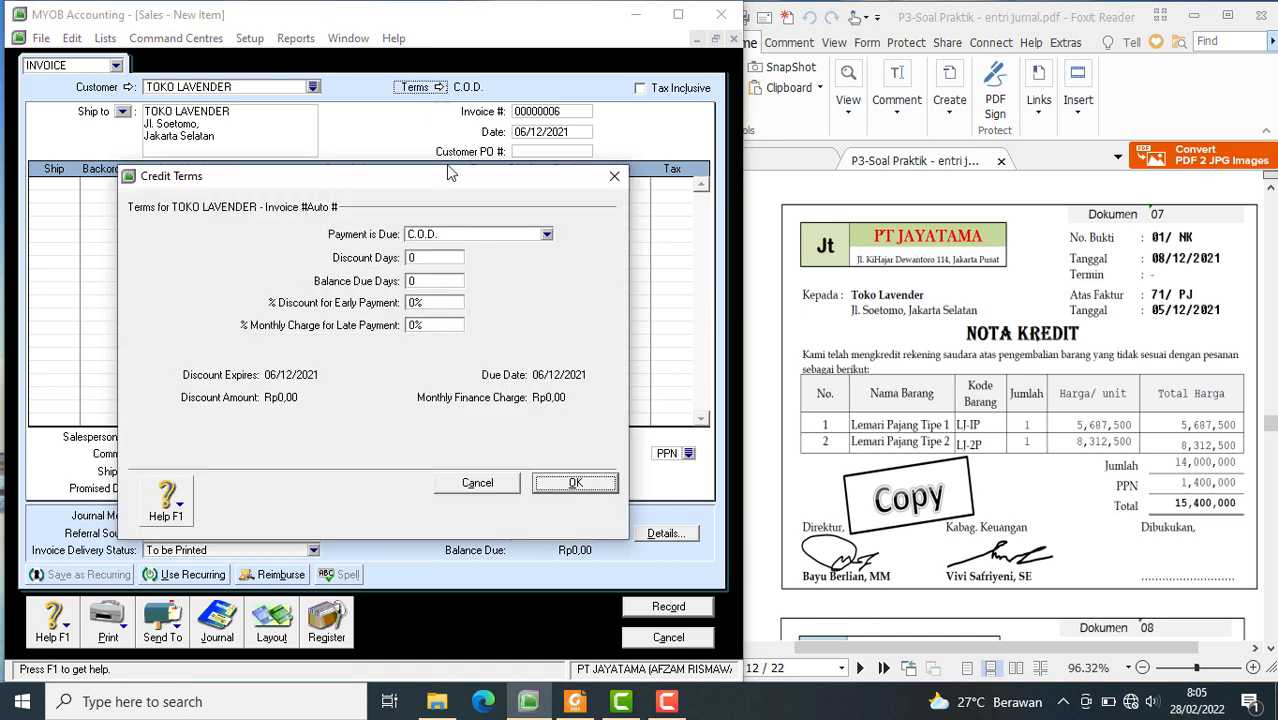
pyautogui.click(544, 234)
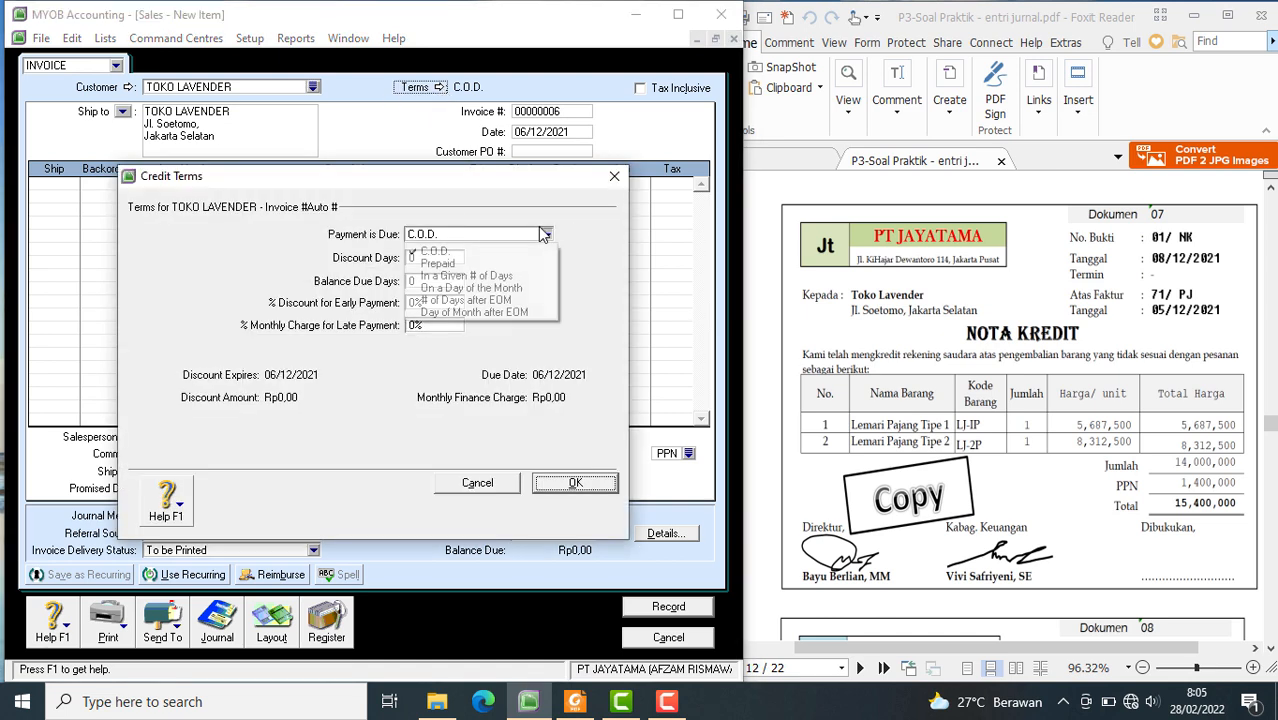
pyautogui.click(466, 275)
pyautogui.click(451, 260)
pyautogui.write('10')
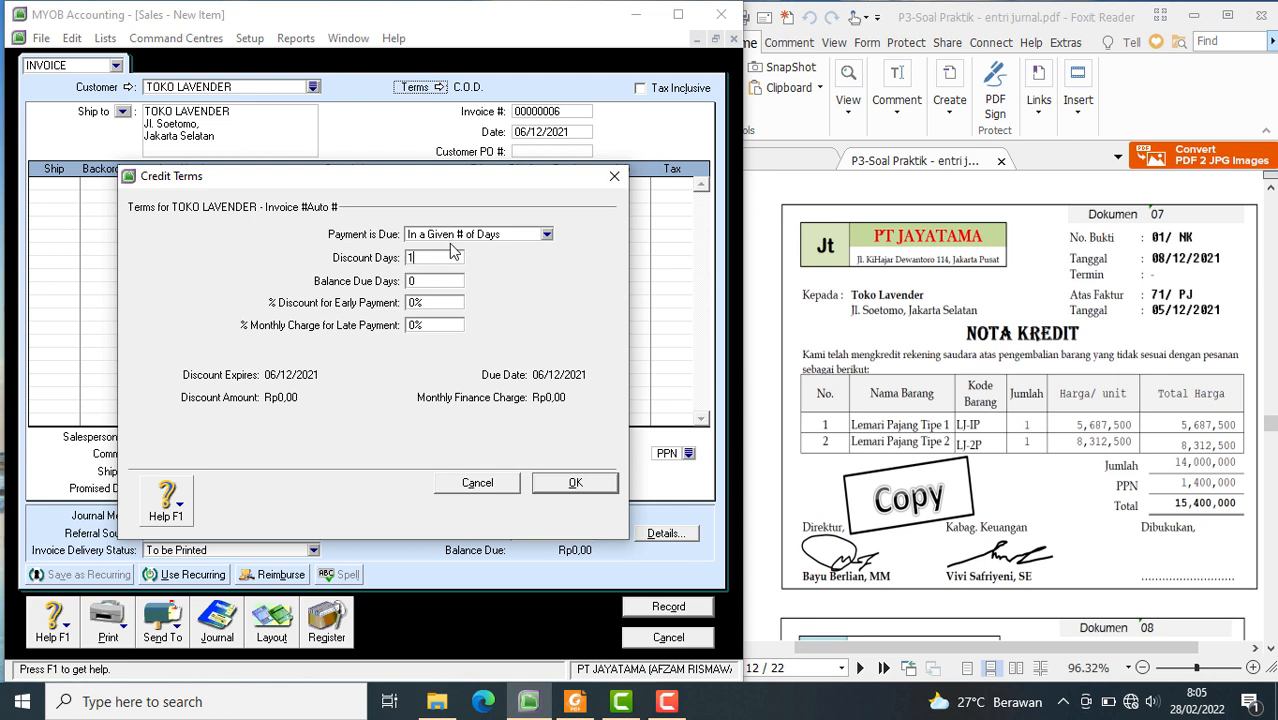
pyautogui.click(421, 281)
pyautogui.write('30')
pyautogui.click(433, 305)
pyautogui.write('2')
pyautogui.click(418, 327)
pyautogui.write('1')
pyautogui.click(591, 494)
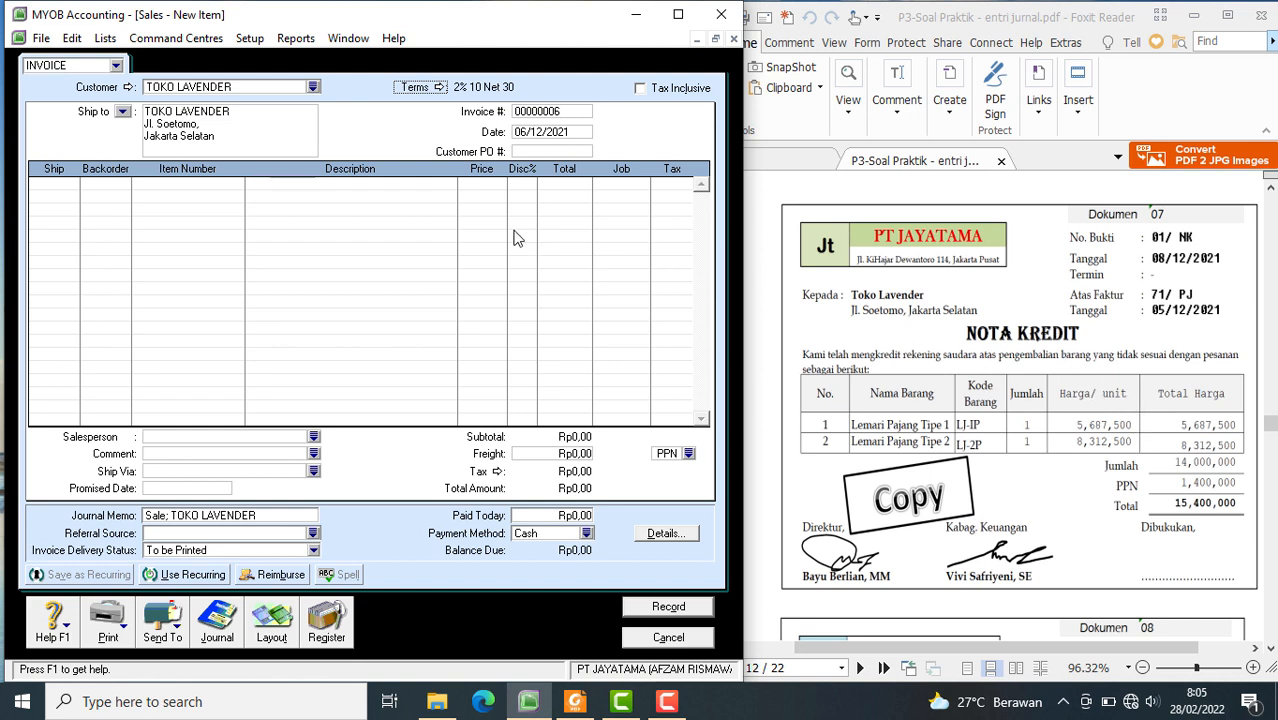
# - Set the invoice number to 01/NK and its date to 08/12/2021
pyautogui.click(546, 114)
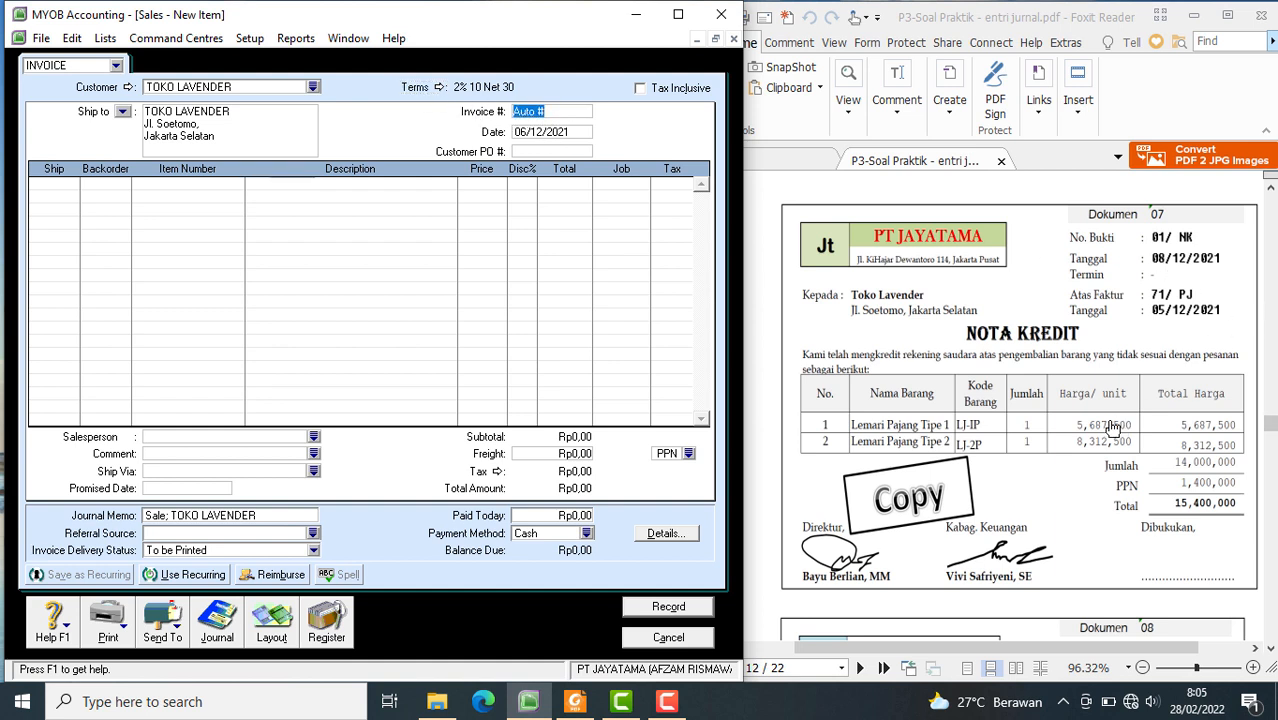
pyautogui.write('01/NK')
pyautogui.click(526, 131)
pyautogui.press('BackSpace')
pyautogui.write('6')
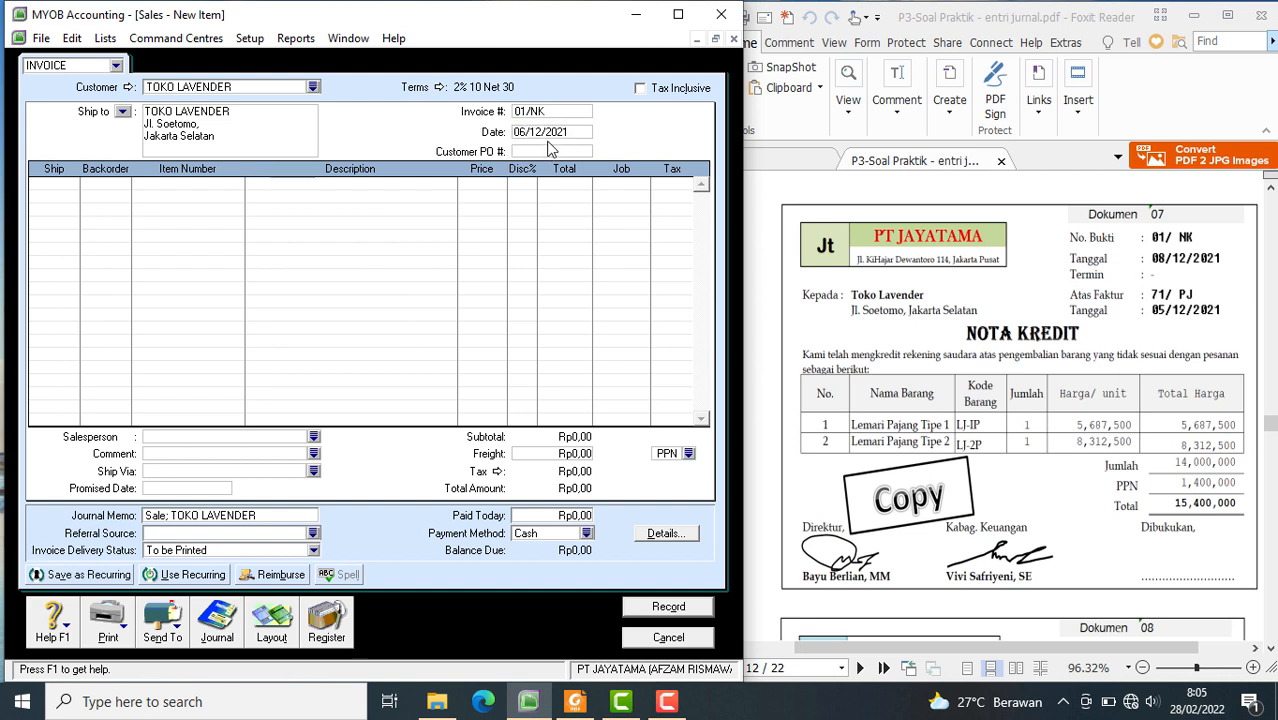
pyautogui.press('BackSpace')
pyautogui.write('8')
# - Enter the first return line with ship quantity -1, item LJ-1P and a price of 5687500
pyautogui.click(57, 185)
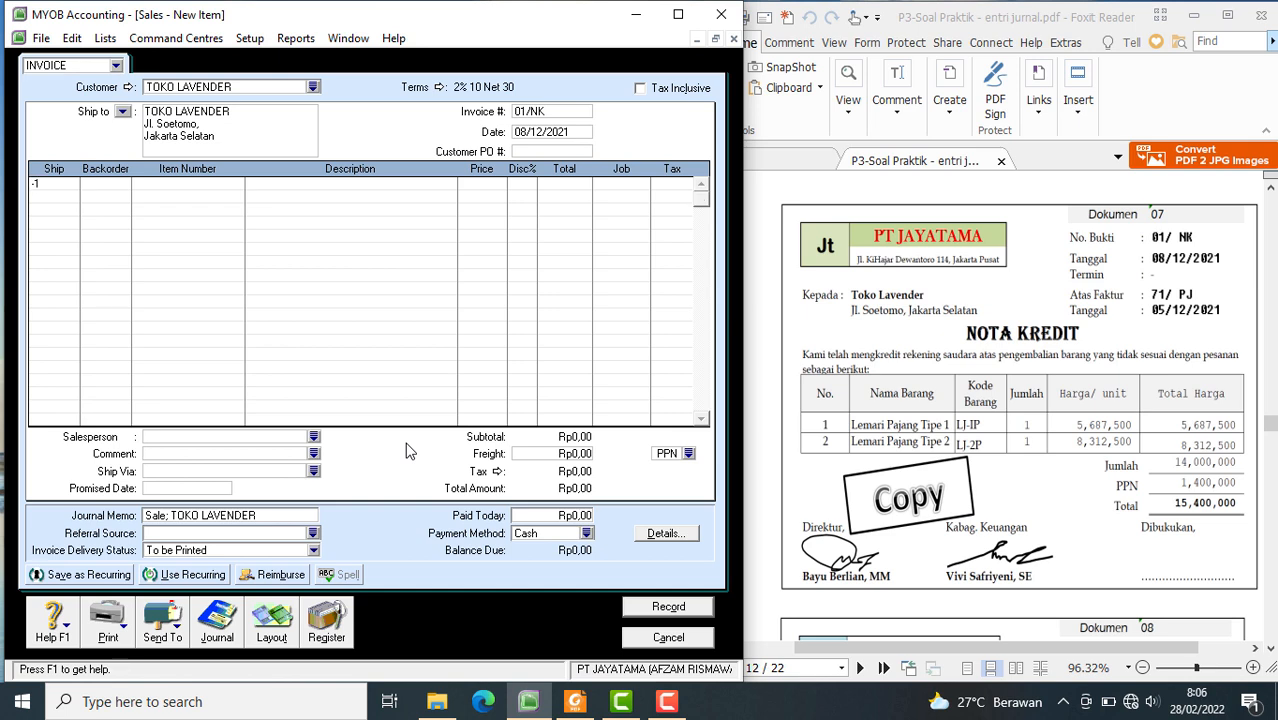
pyautogui.press('Tab')
pyautogui.press('Tab')
pyautogui.press('Tab')
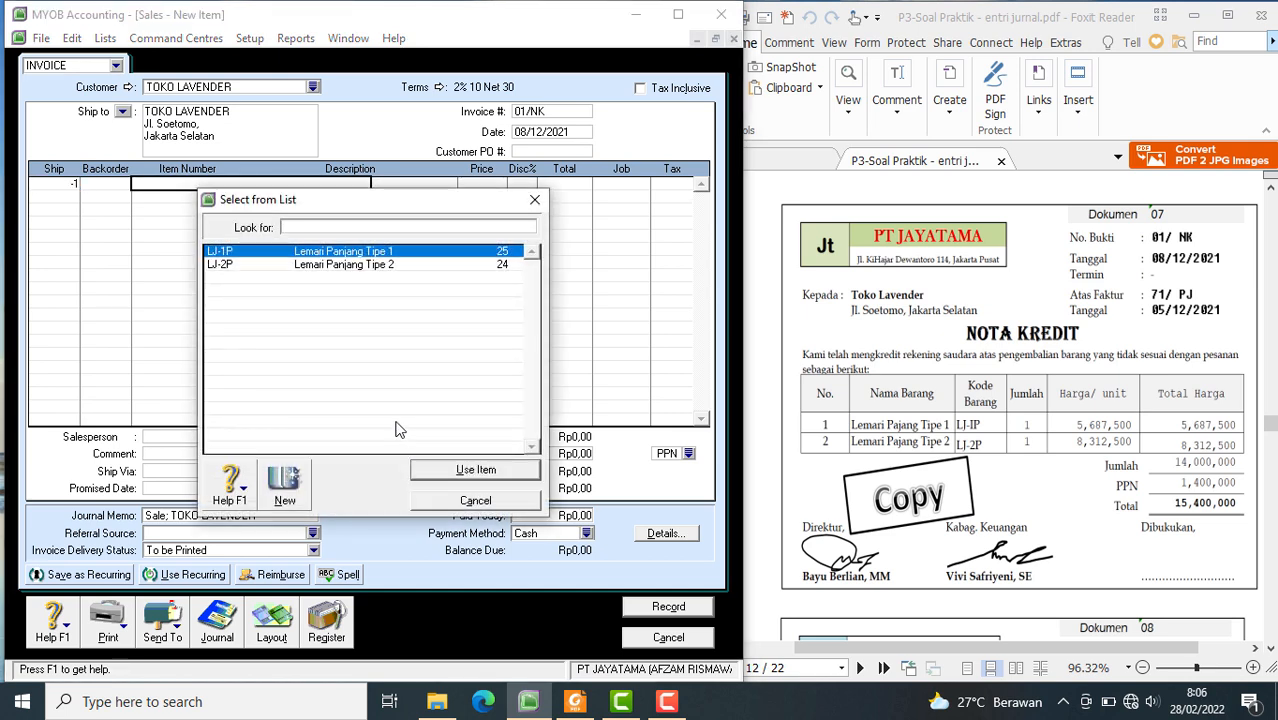
pyautogui.click(475, 469)
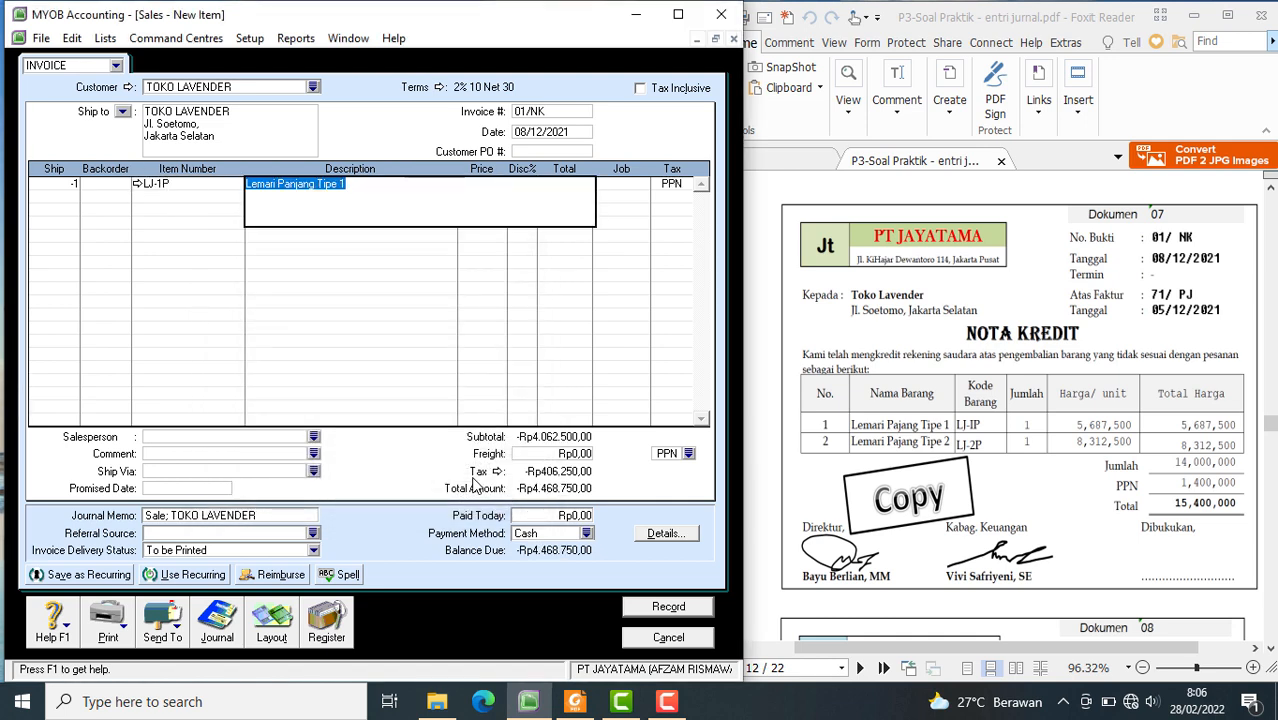
pyautogui.press('Tab')
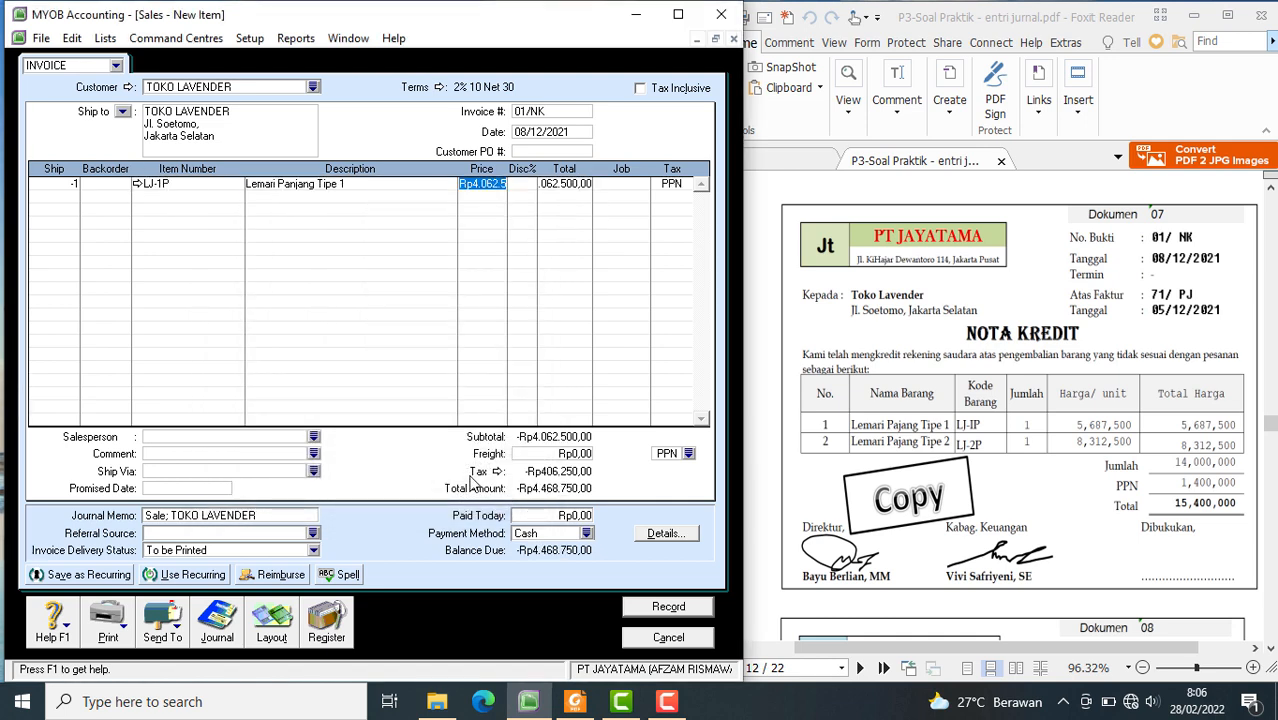
pyautogui.write('5')
pyautogui.write('687500')
pyautogui.press('Tab')
pyautogui.press('Tab')
pyautogui.press('Tab')
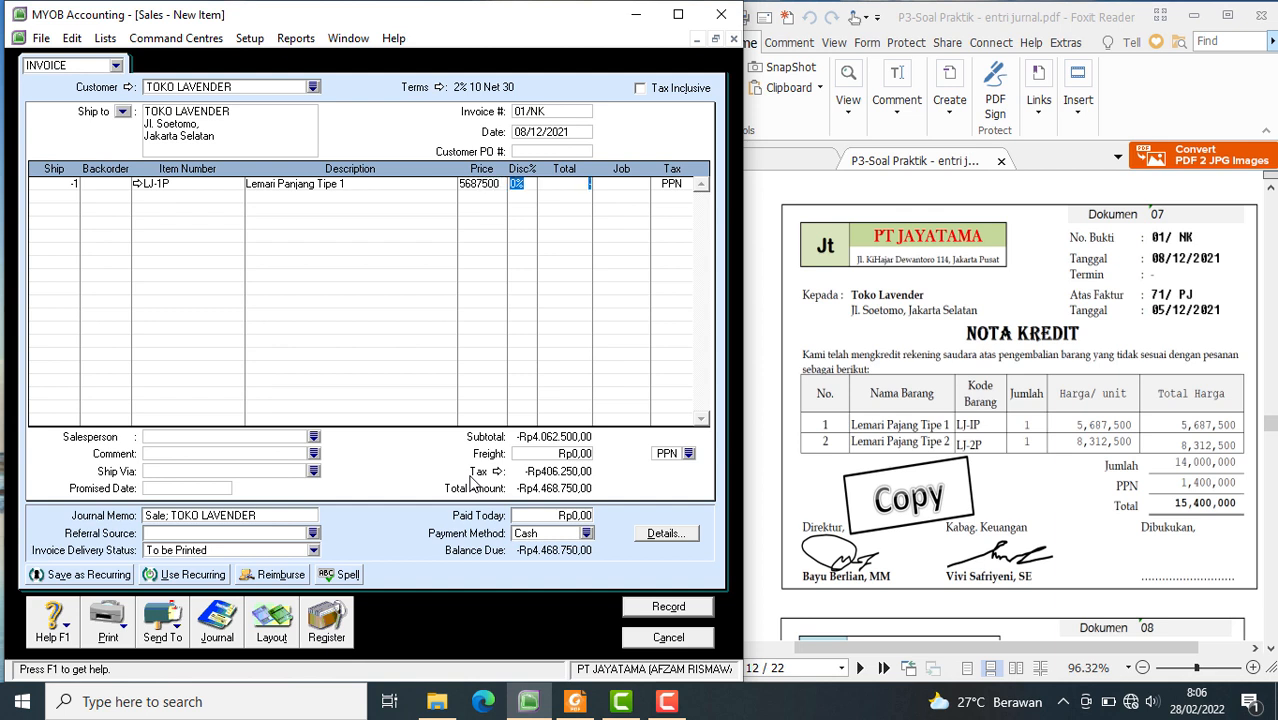
# - Enter the second return line with ship quantity -1, item LJ-2P and a price of 8312500
pyautogui.click(66, 197)
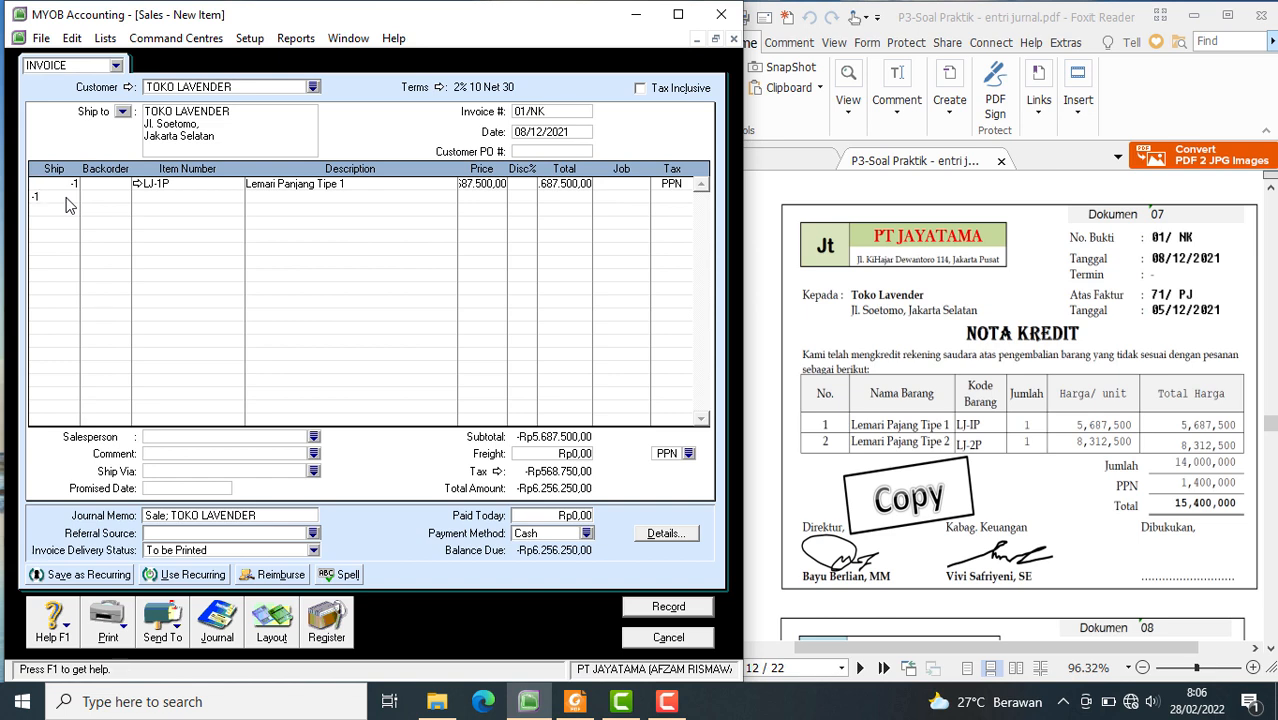
pyautogui.press('Tab')
pyautogui.press('Tab')
pyautogui.press('Tab')
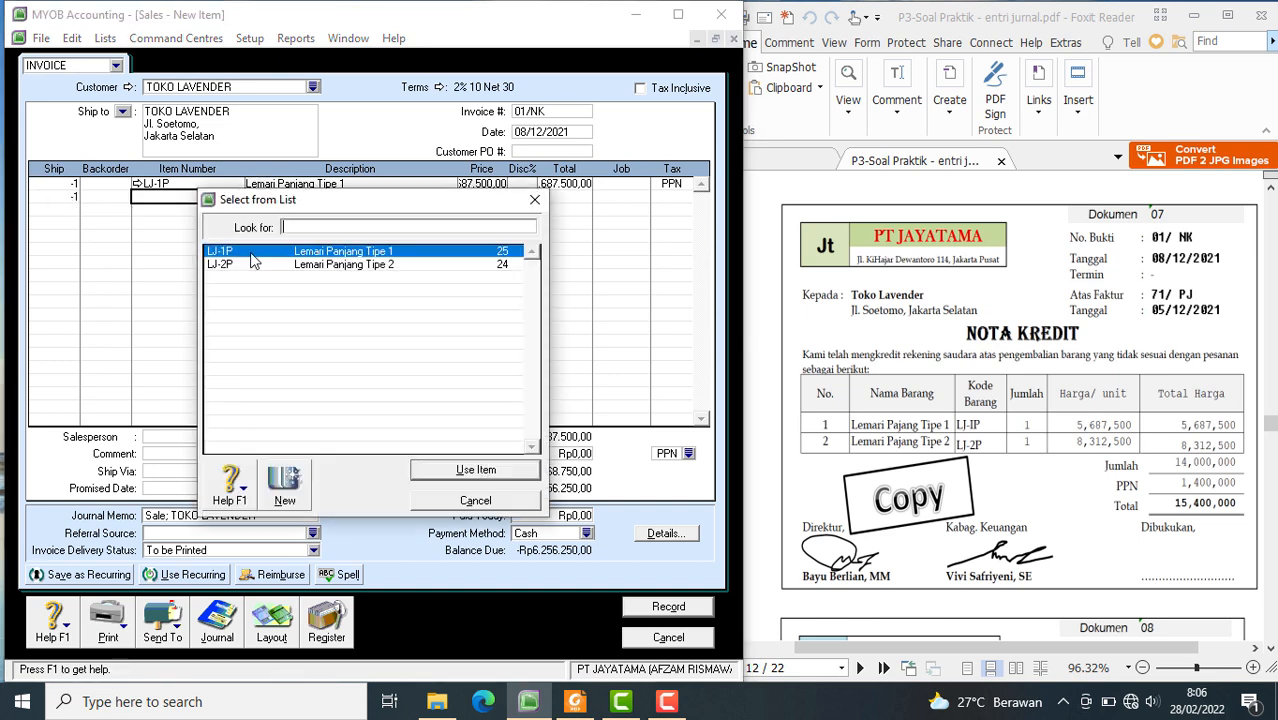
pyautogui.click(363, 265)
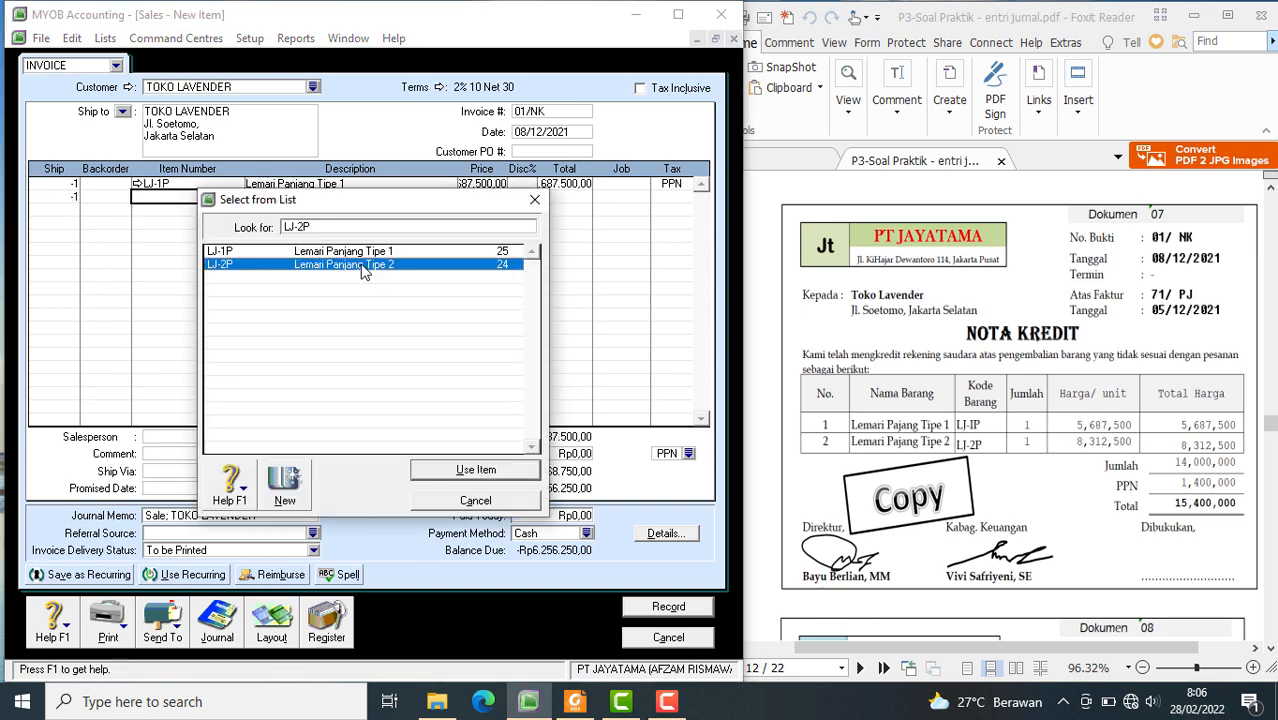
pyautogui.click(466, 476)
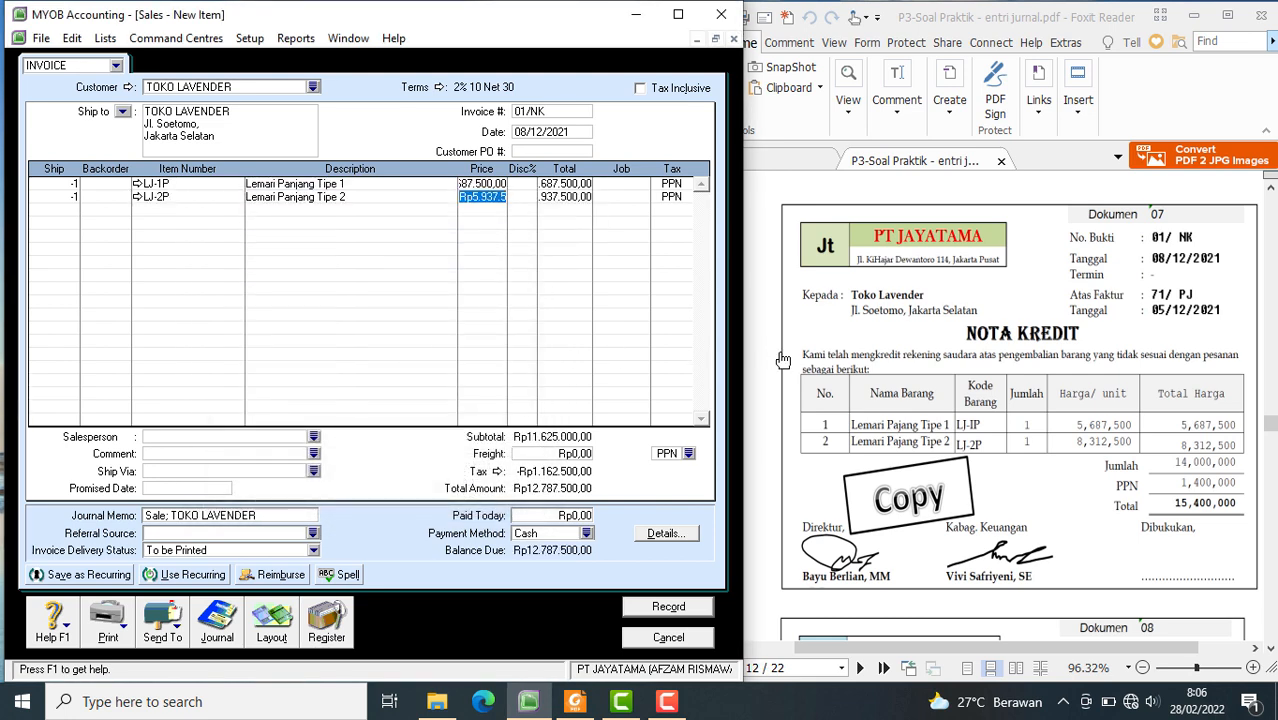
pyautogui.write('8')
pyautogui.press('Tab')
pyautogui.press('Tab')
pyautogui.press('Tab')
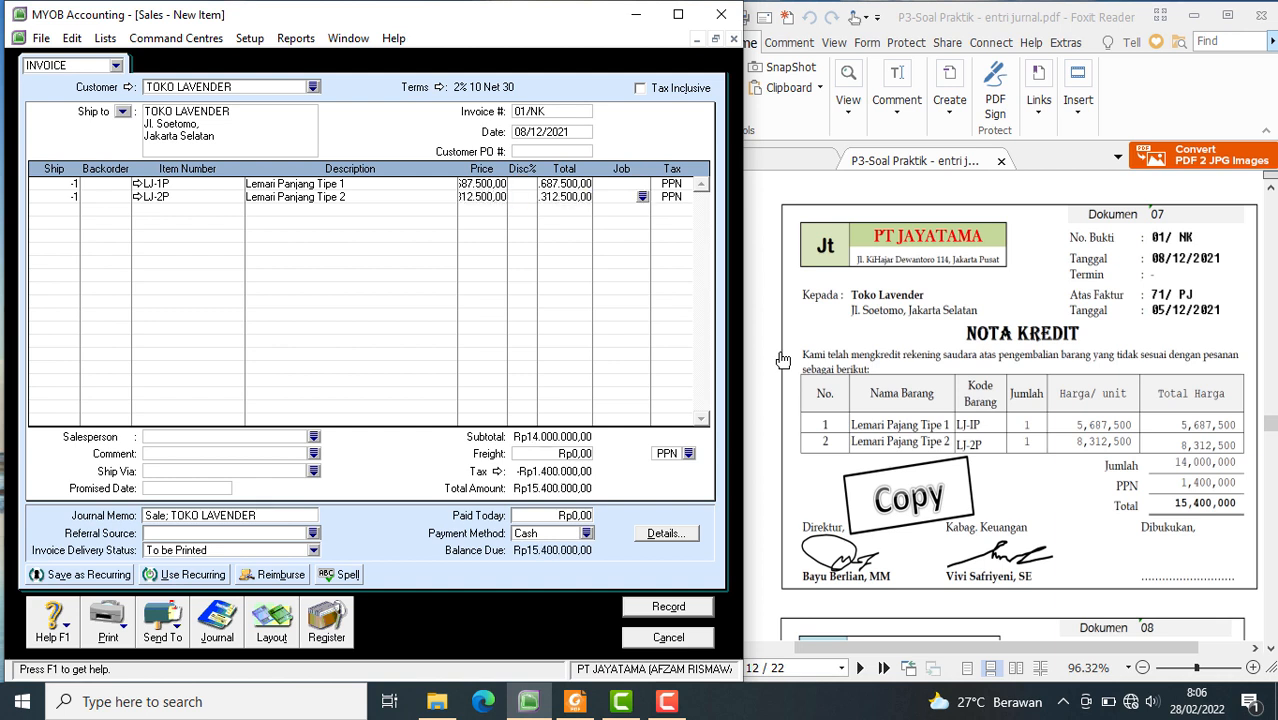
# - Record the sales return 01/NK, skipping the spelling check of the item descriptions
pyautogui.press('Tab')
pyautogui.click(690, 608)
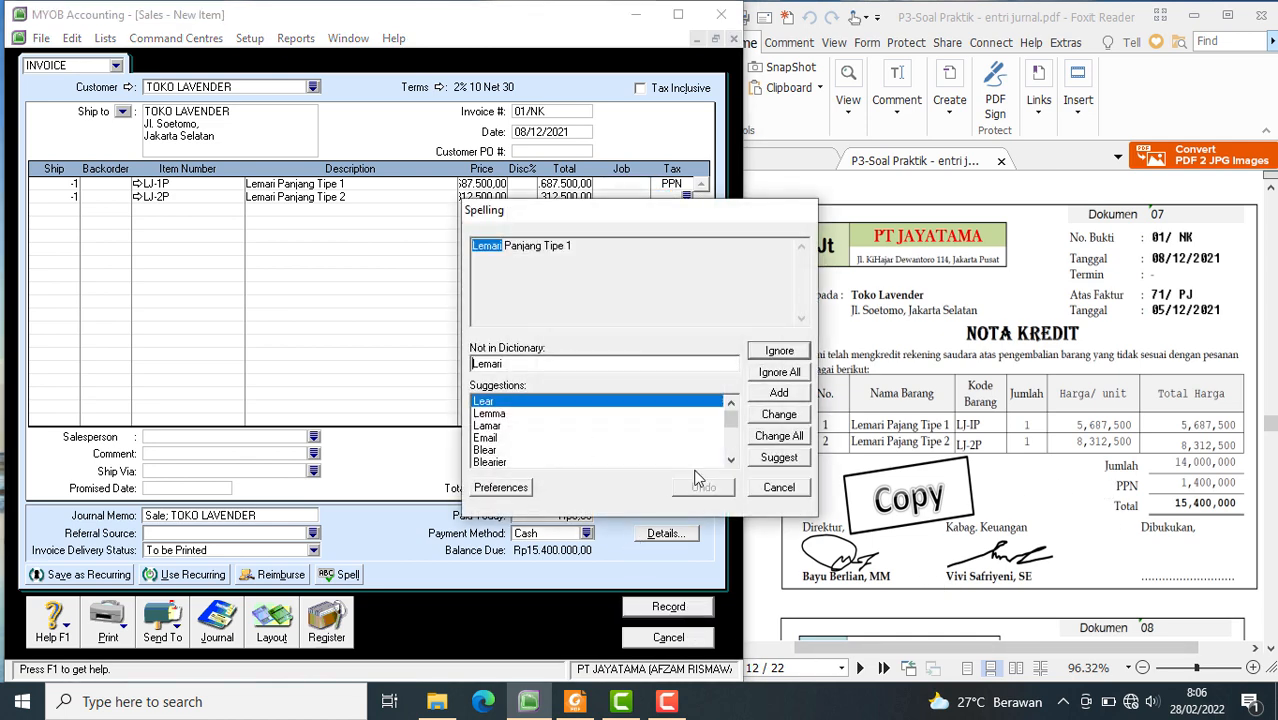
pyautogui.click(778, 487)
pyautogui.click(776, 488)
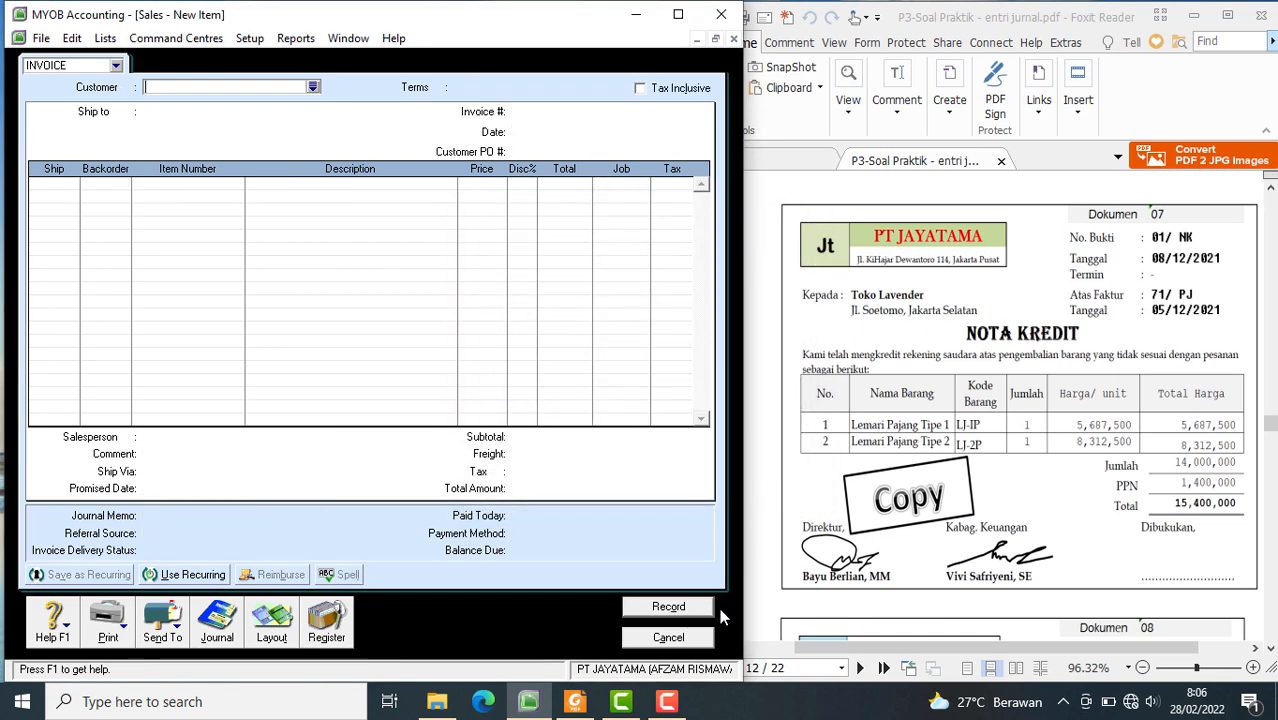
# - Leave sales entry and start applying Toko Lavender's credit 01/NK to a sale from the Sales Register's returns and credits
pyautogui.click(333, 627)
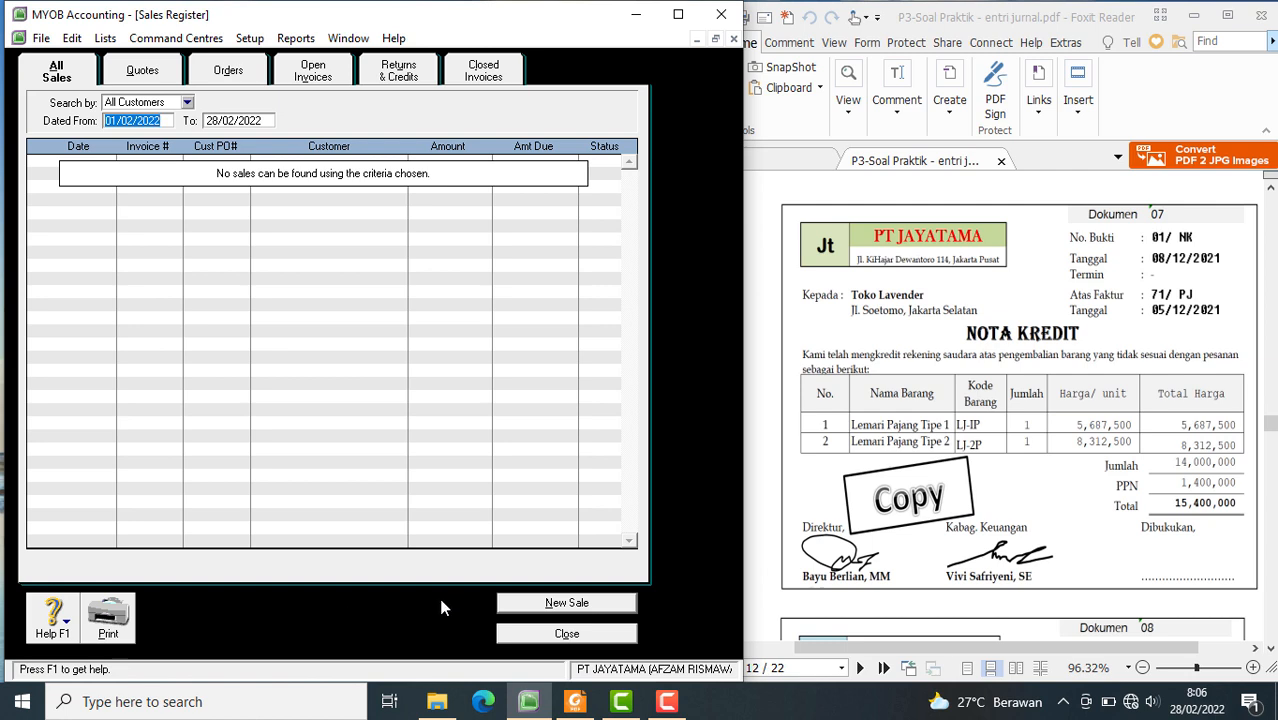
pyautogui.click(560, 634)
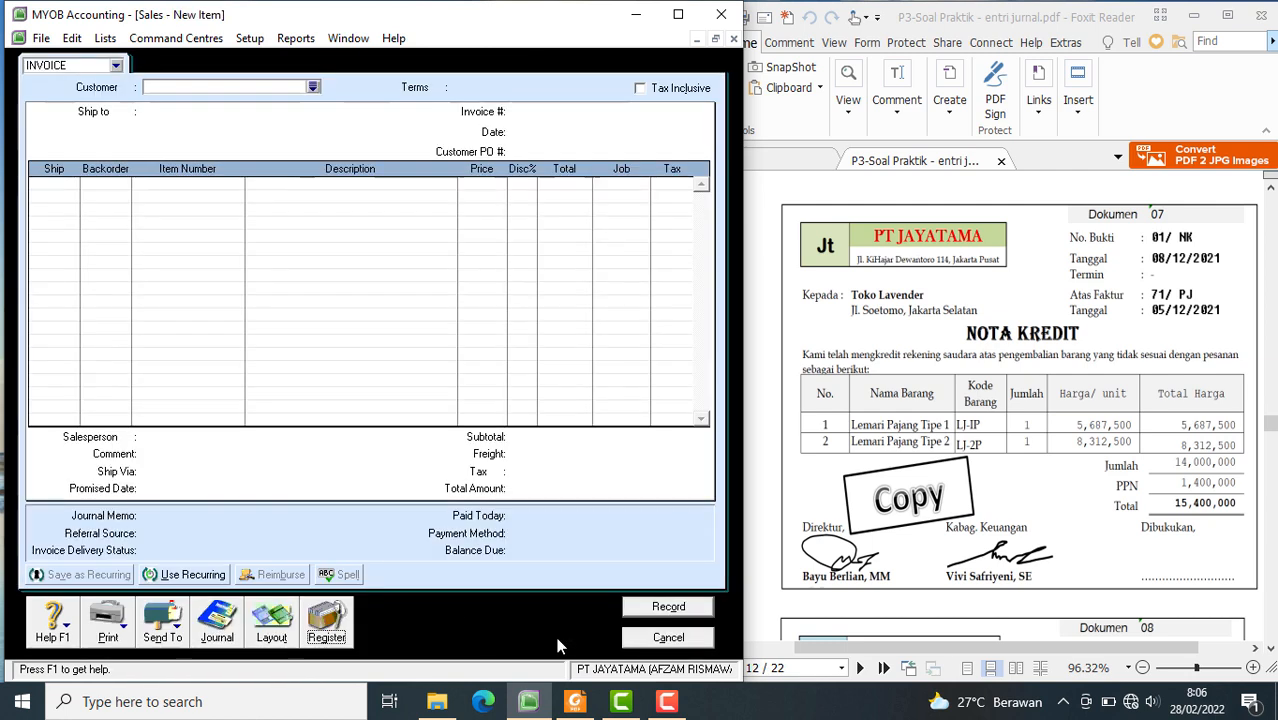
pyautogui.click(668, 638)
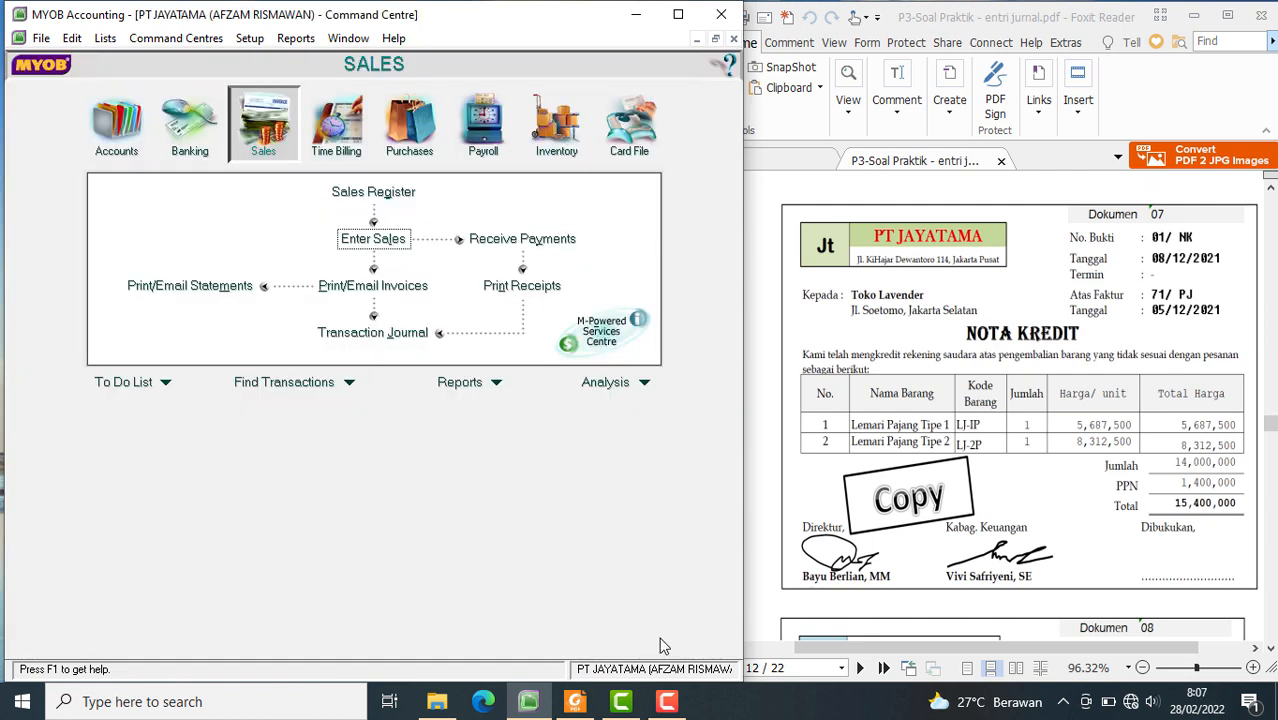
pyautogui.click(396, 195)
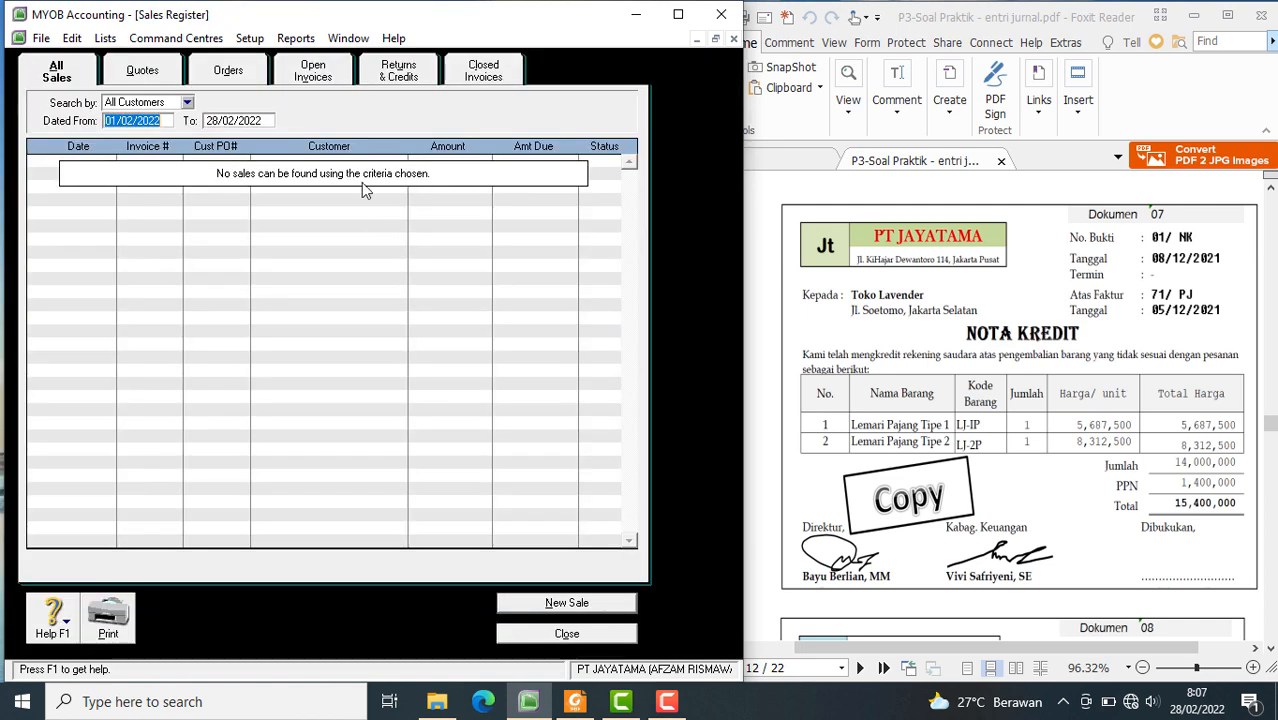
pyautogui.click(399, 72)
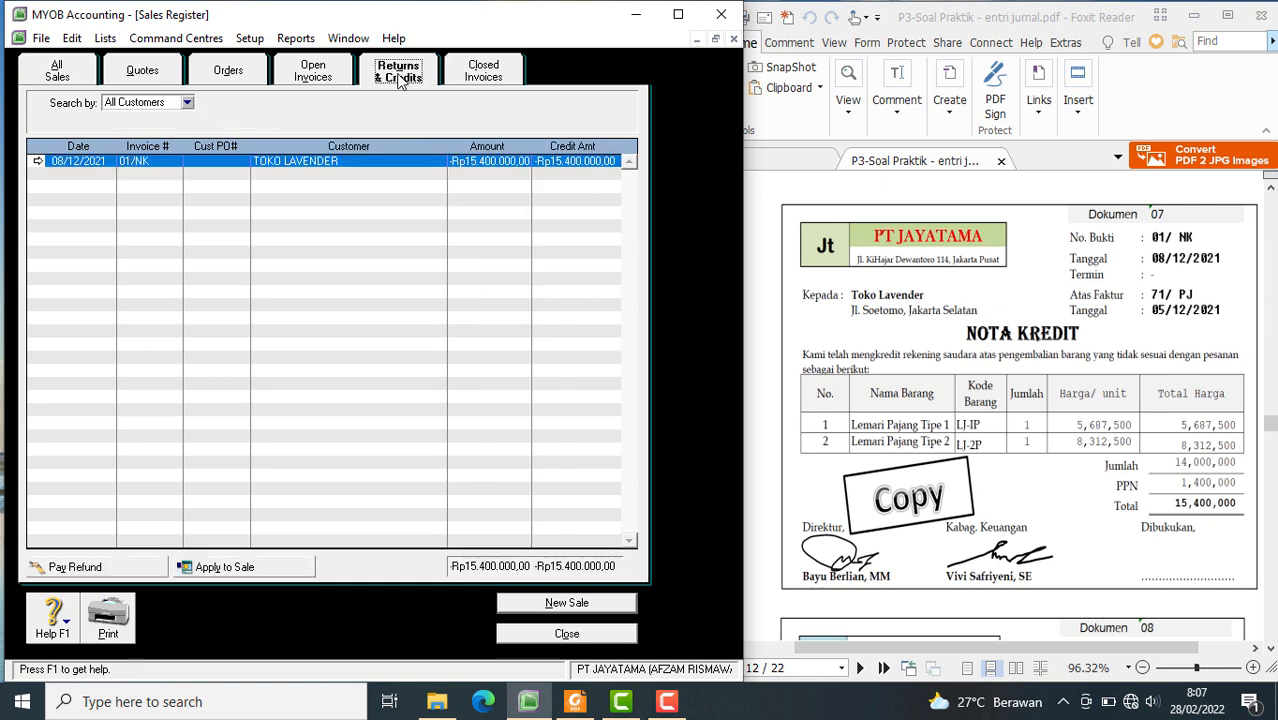
pyautogui.click(240, 572)
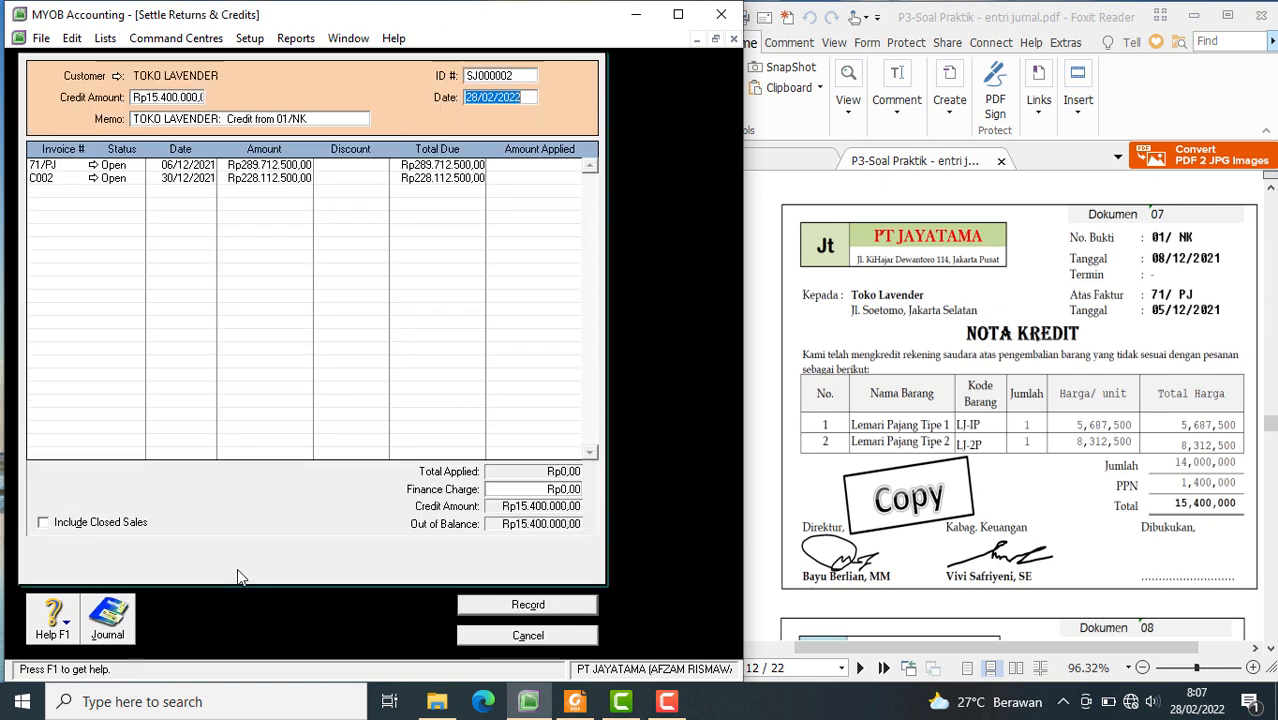
# - Set the credit settlement's ID to RETUR PJ and its date to 08/12/2021
pyautogui.click(516, 76)
pyautogui.write('RET')
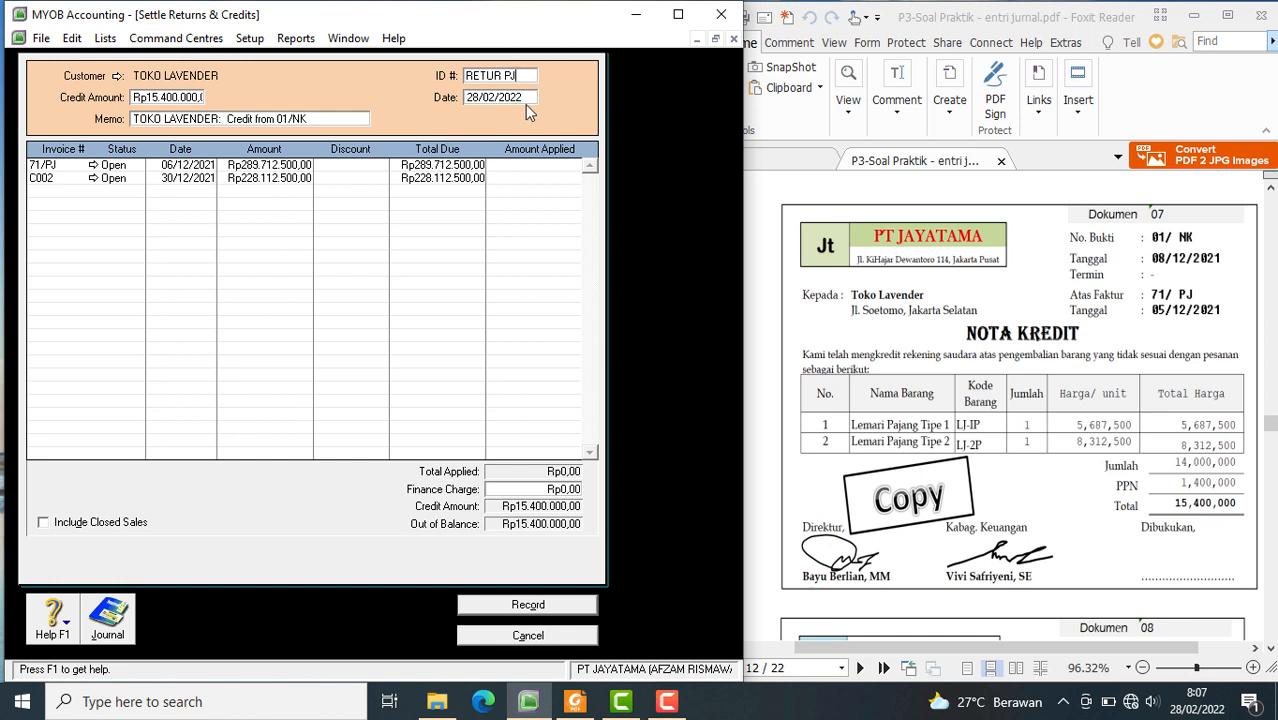
pyautogui.write('UR PJ')
pyautogui.click(474, 97)
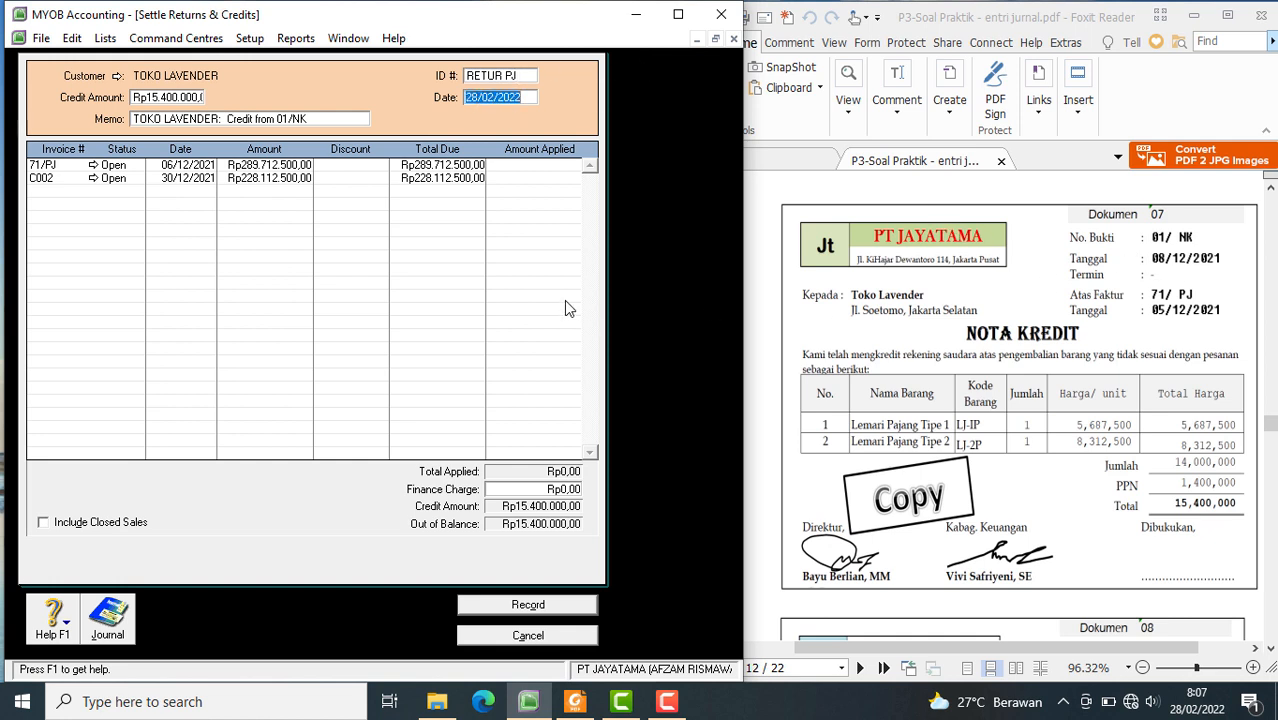
pyautogui.write('08/12/20221')
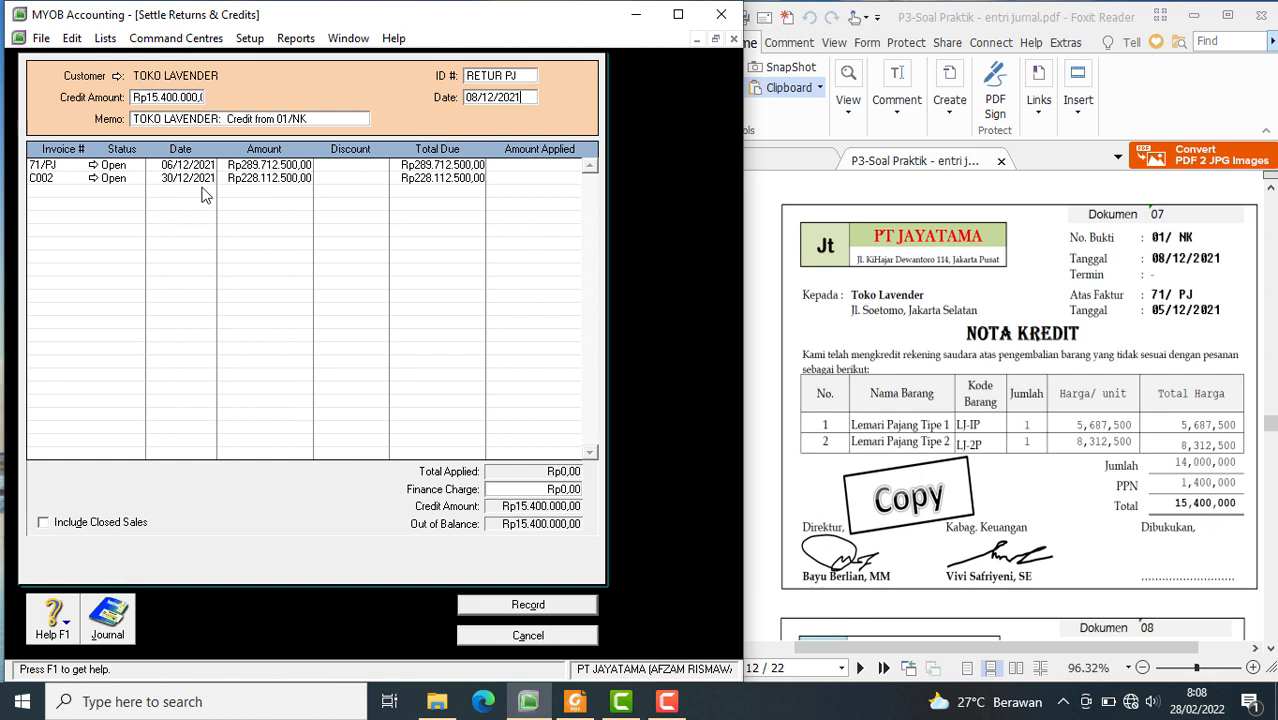
# - Clear the discount and the applied amount on invoice C002
pyautogui.click(340, 165)
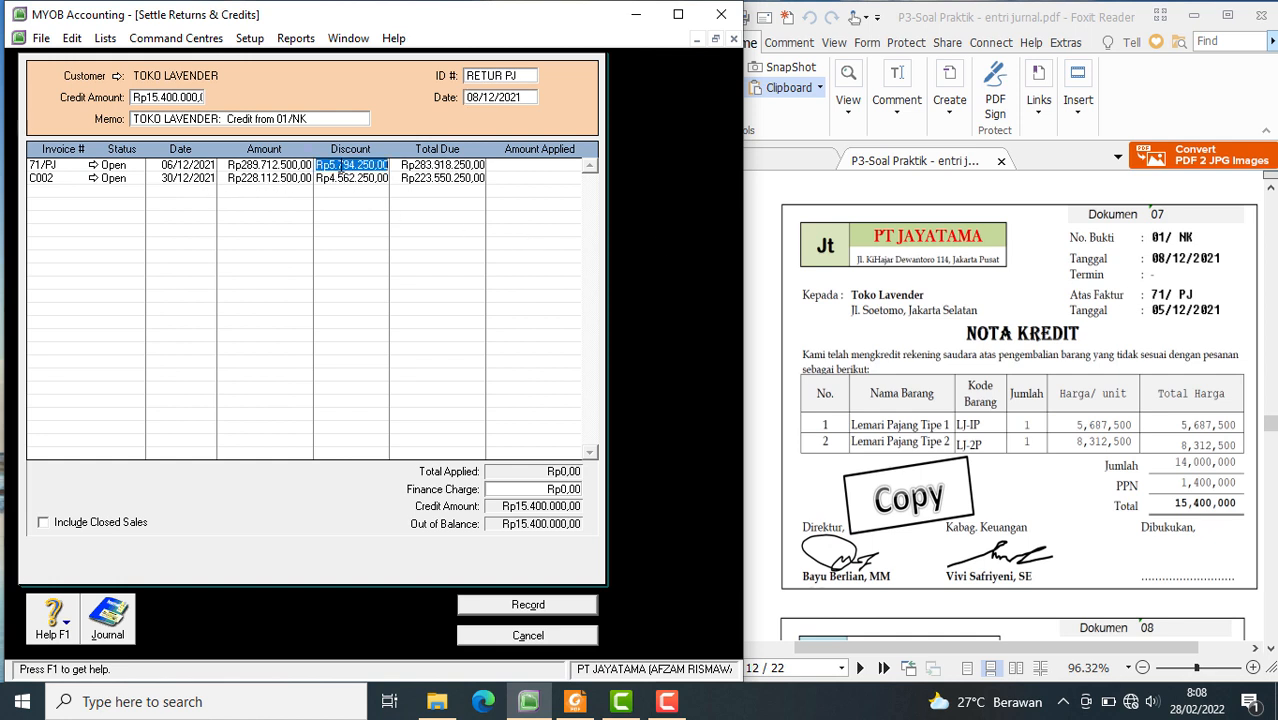
pyautogui.click(342, 180)
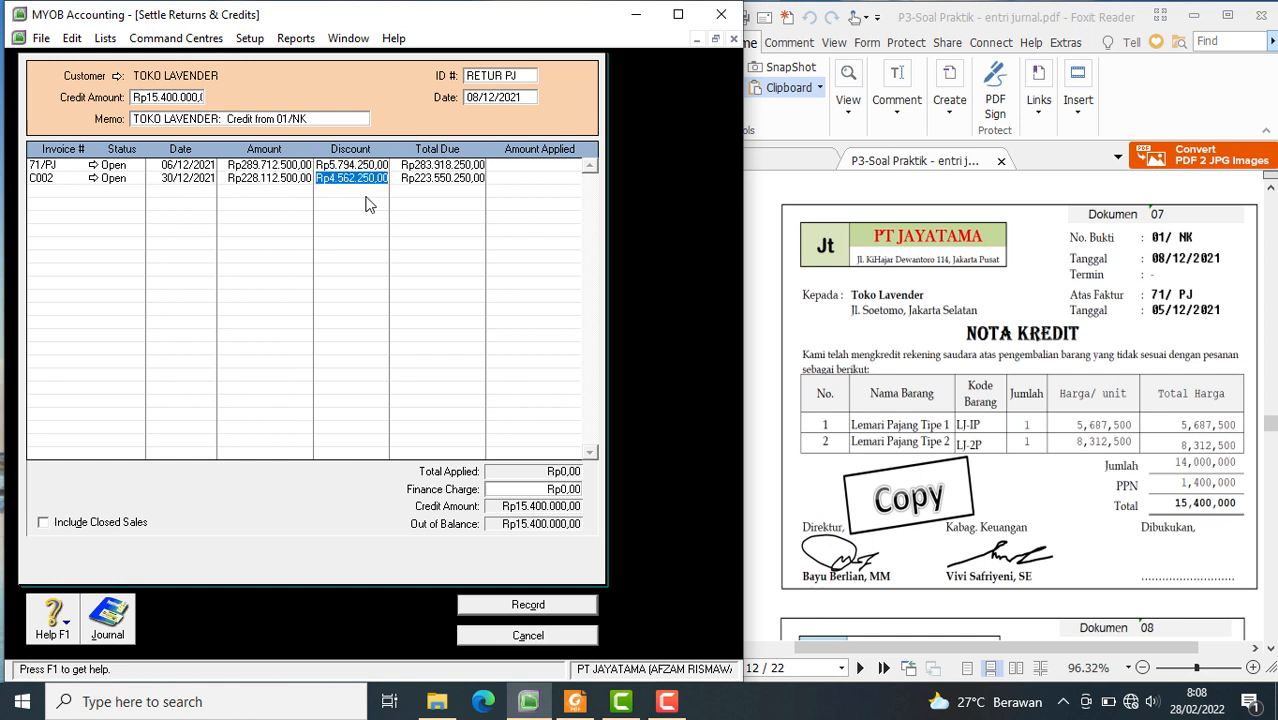
pyautogui.press('Delete')
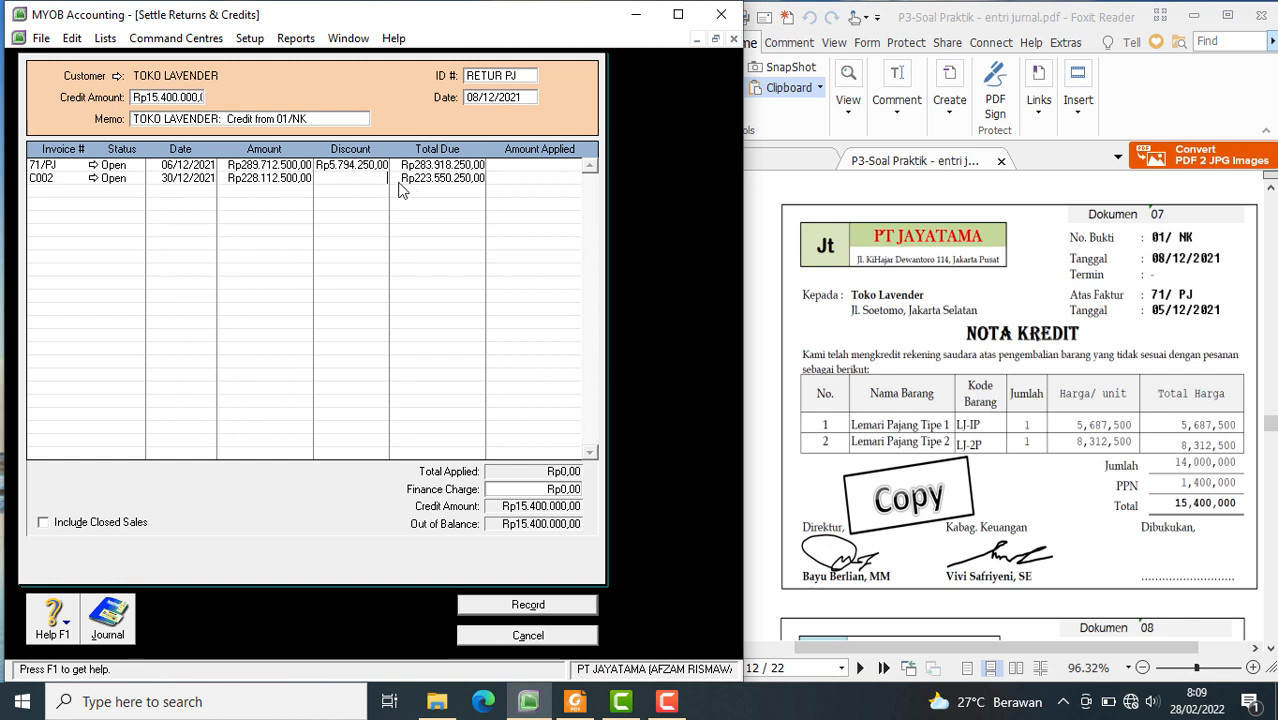
pyautogui.press('Tab')
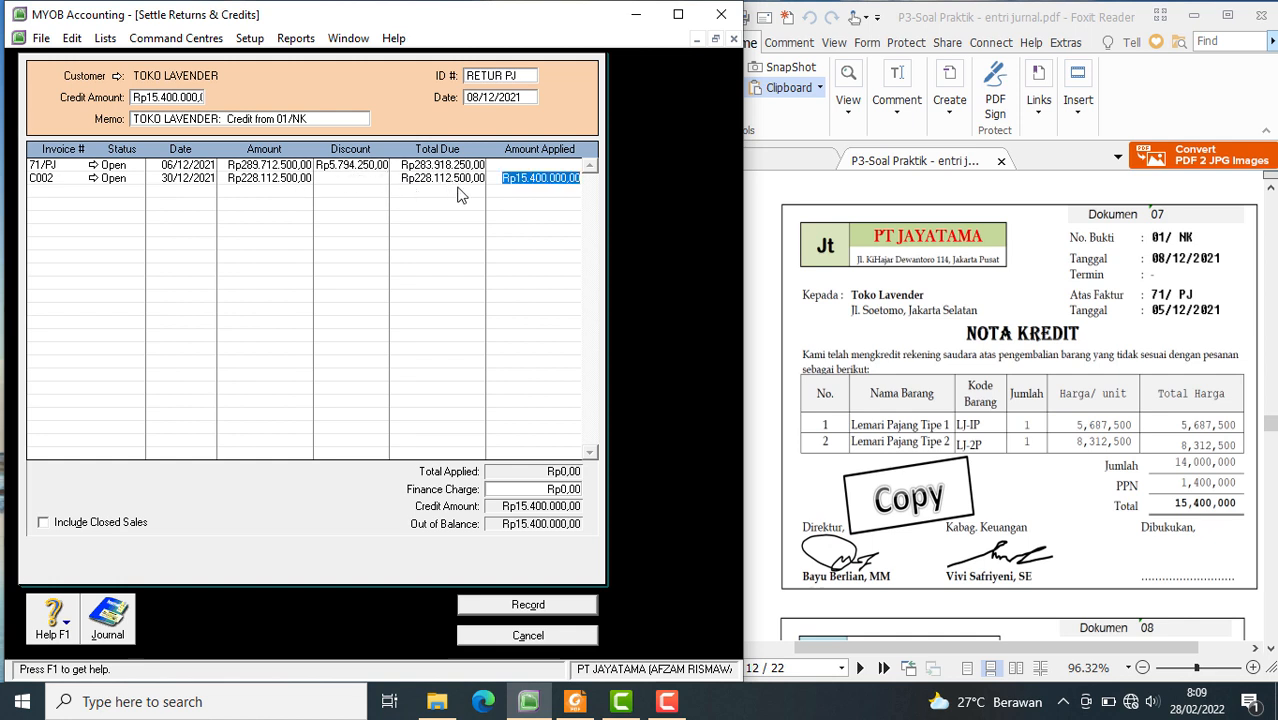
pyautogui.press('BackSpace')
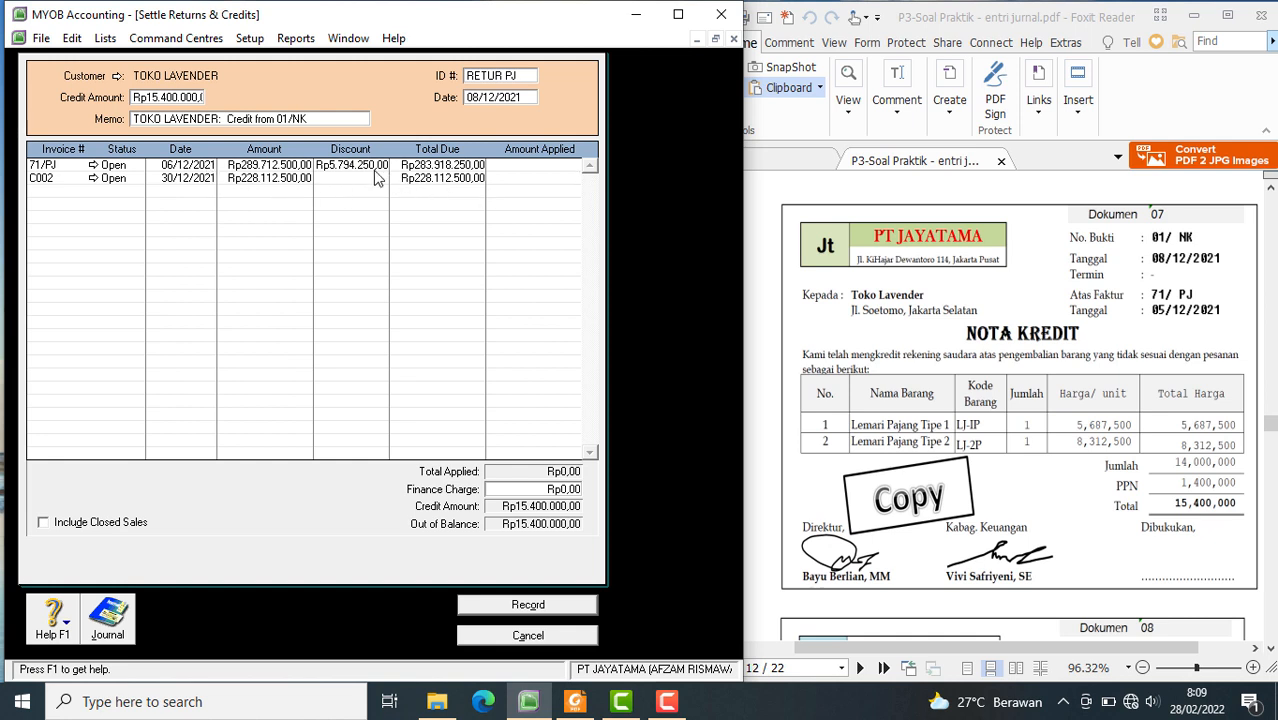
# - Clear the discount on invoice 71/PJ, apply the Rp15.400.000 credit to it, and record the settlement
pyautogui.click(334, 166)
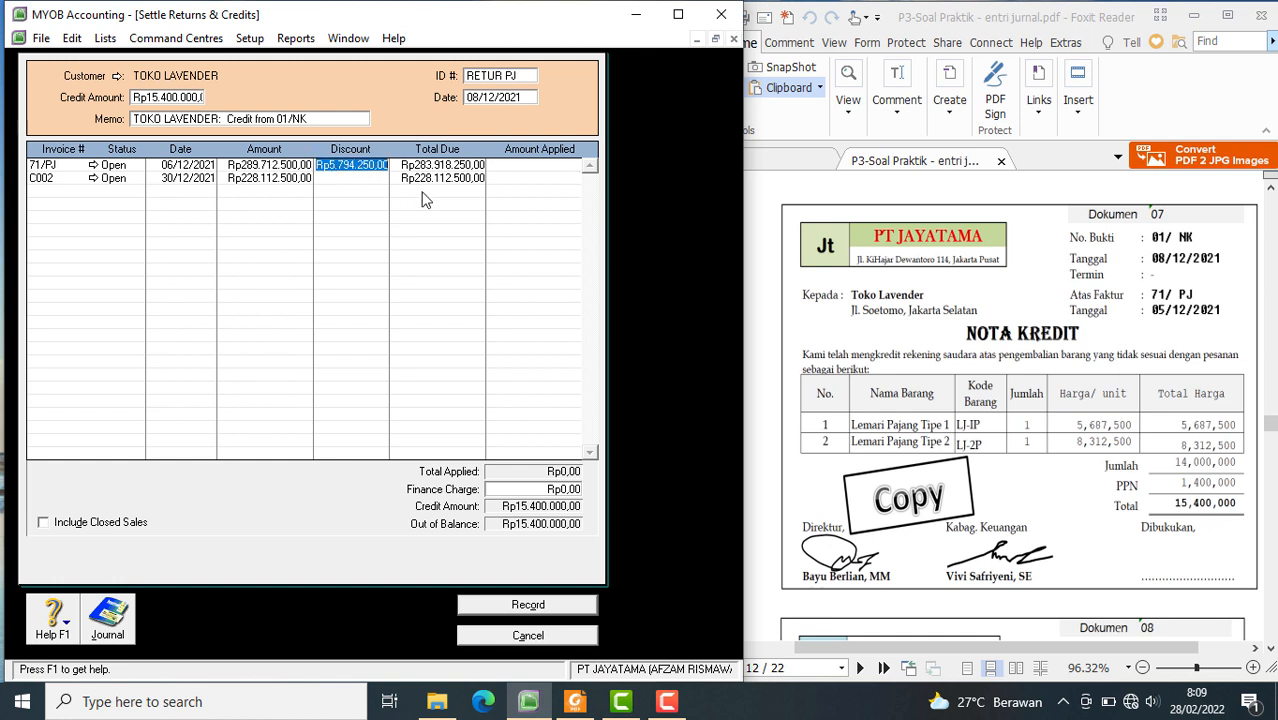
pyautogui.press('BackSpace')
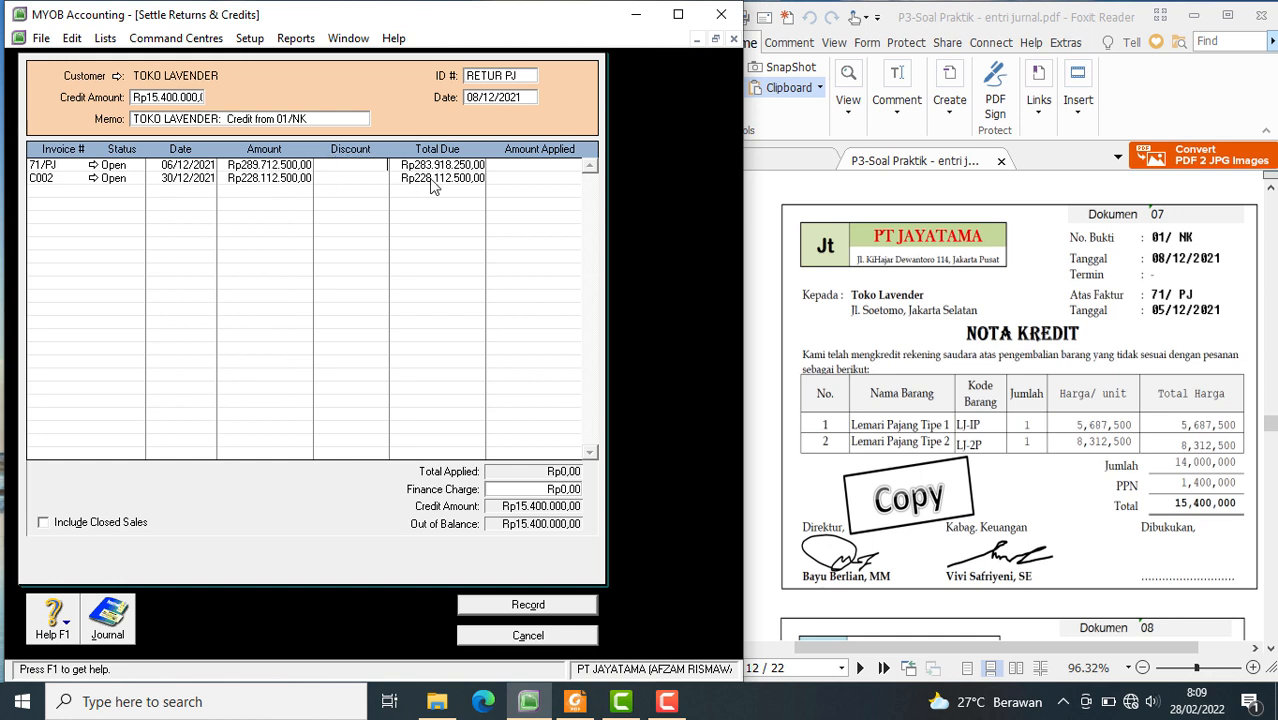
pyautogui.press('Tab')
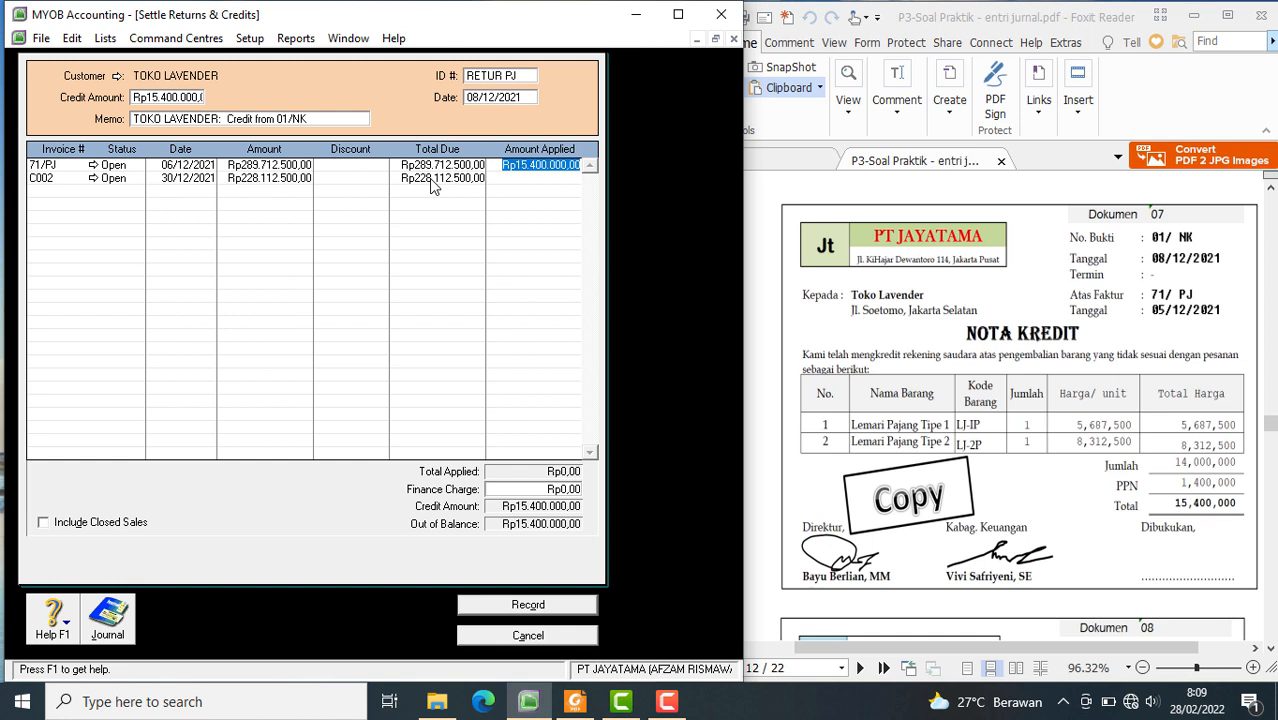
pyautogui.press('Tab')
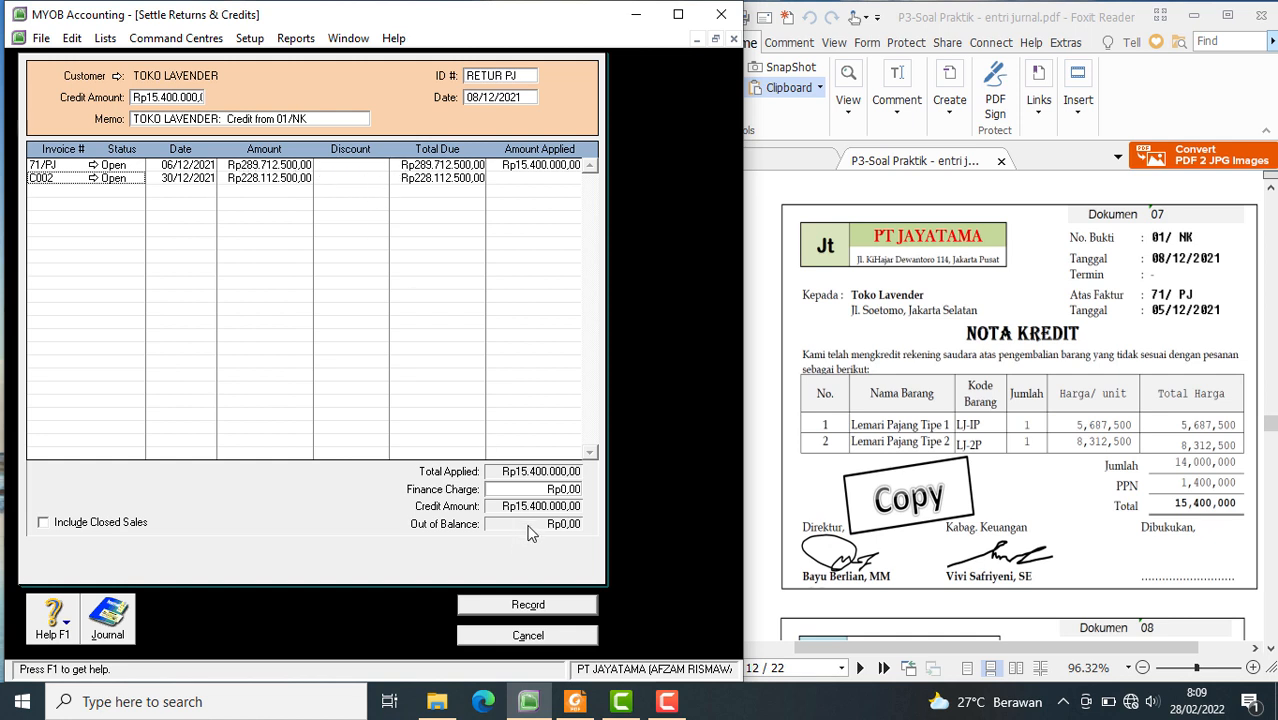
pyautogui.click(497, 610)
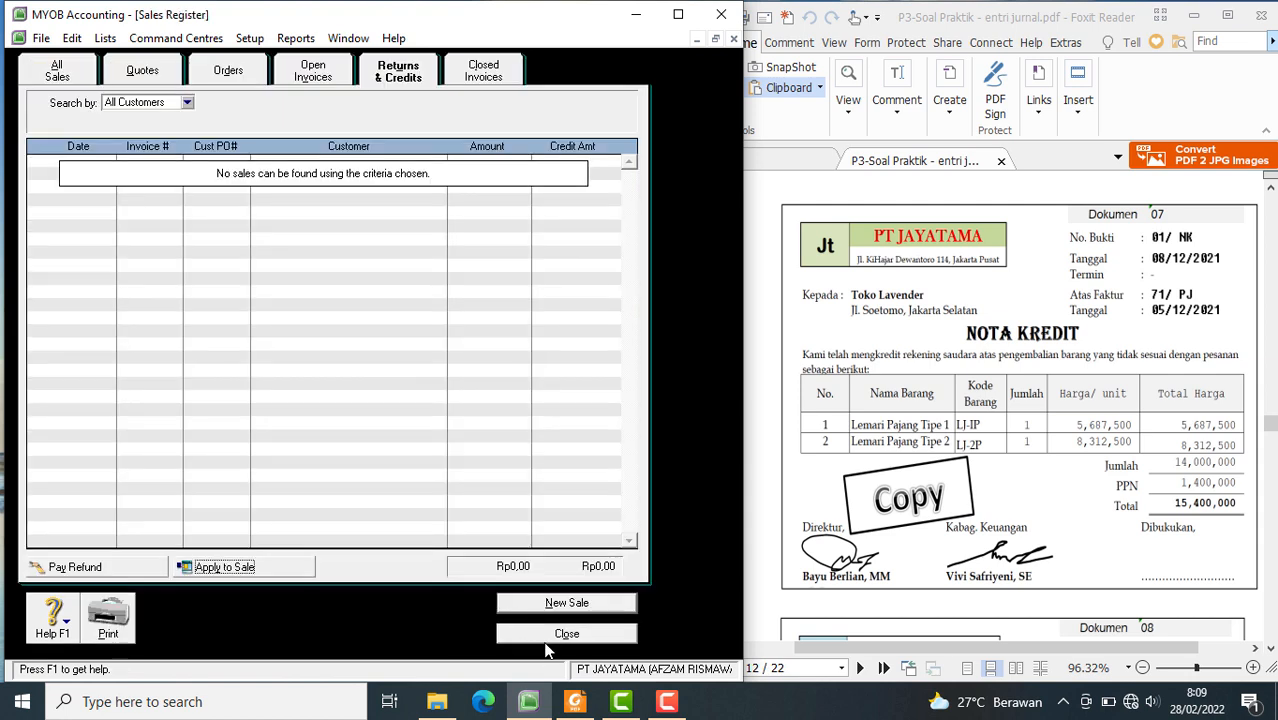
pyautogui.click(548, 640)
# - Change item LJ-1P's income account for tracking sales to 4-1101 Sales of Merchandise in the inventory items list
pyautogui.click(562, 148)
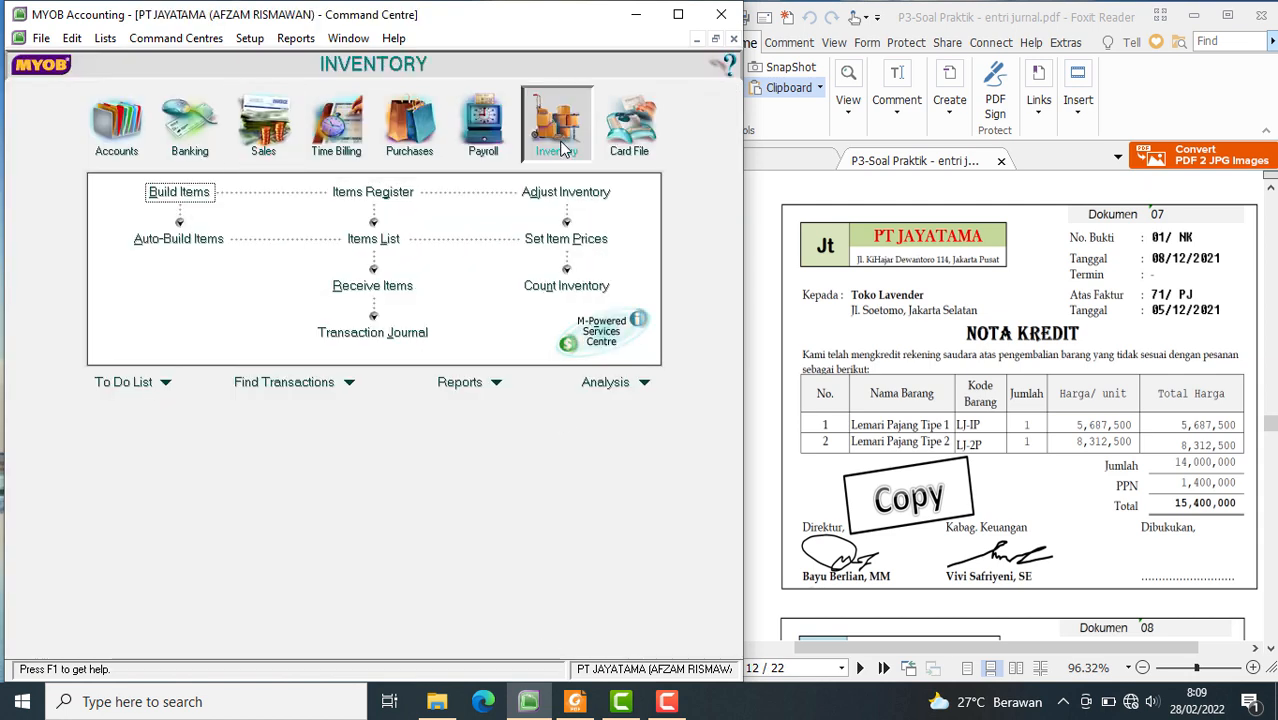
pyautogui.click(373, 238)
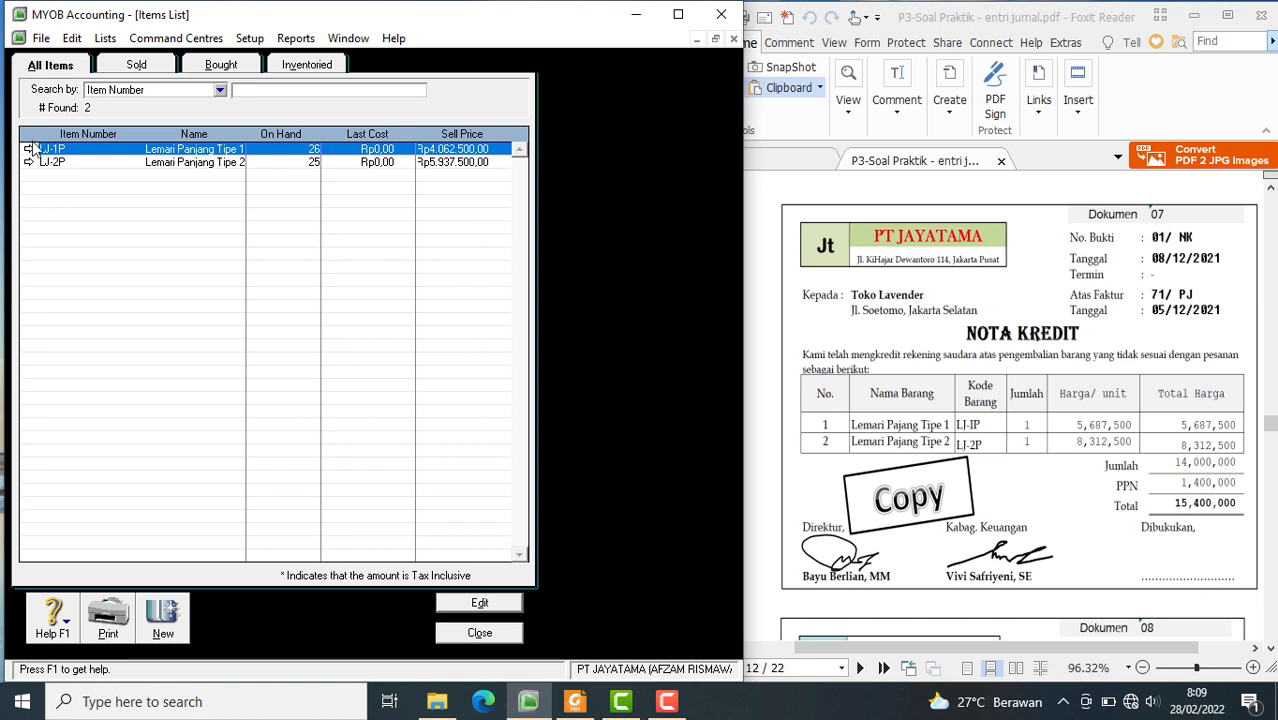
pyautogui.click(30, 151)
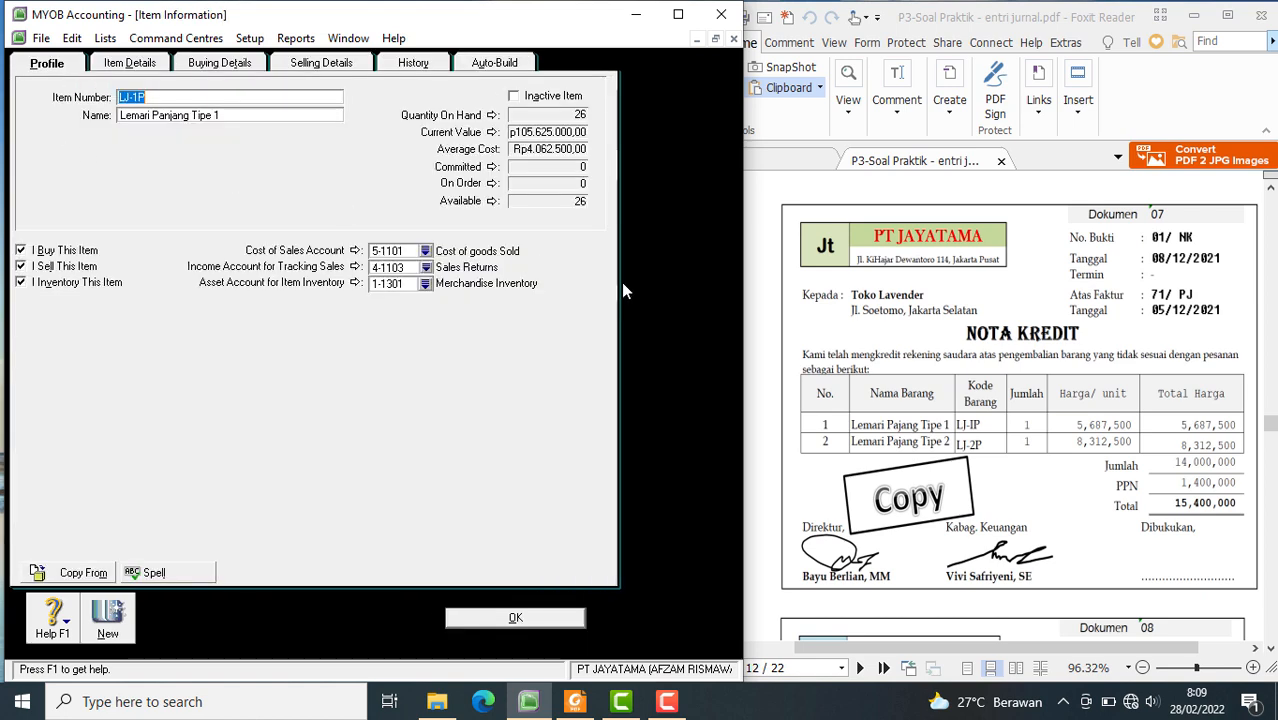
pyautogui.click(428, 267)
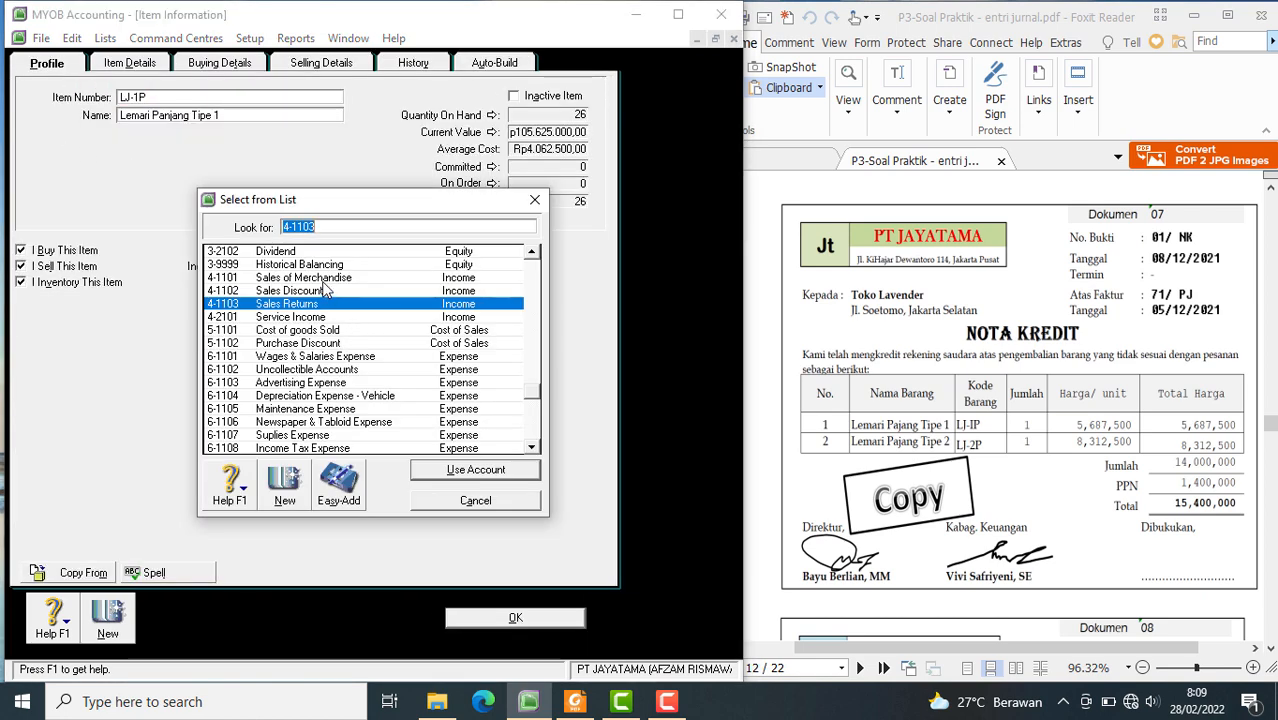
pyautogui.click(323, 281)
pyautogui.click(448, 464)
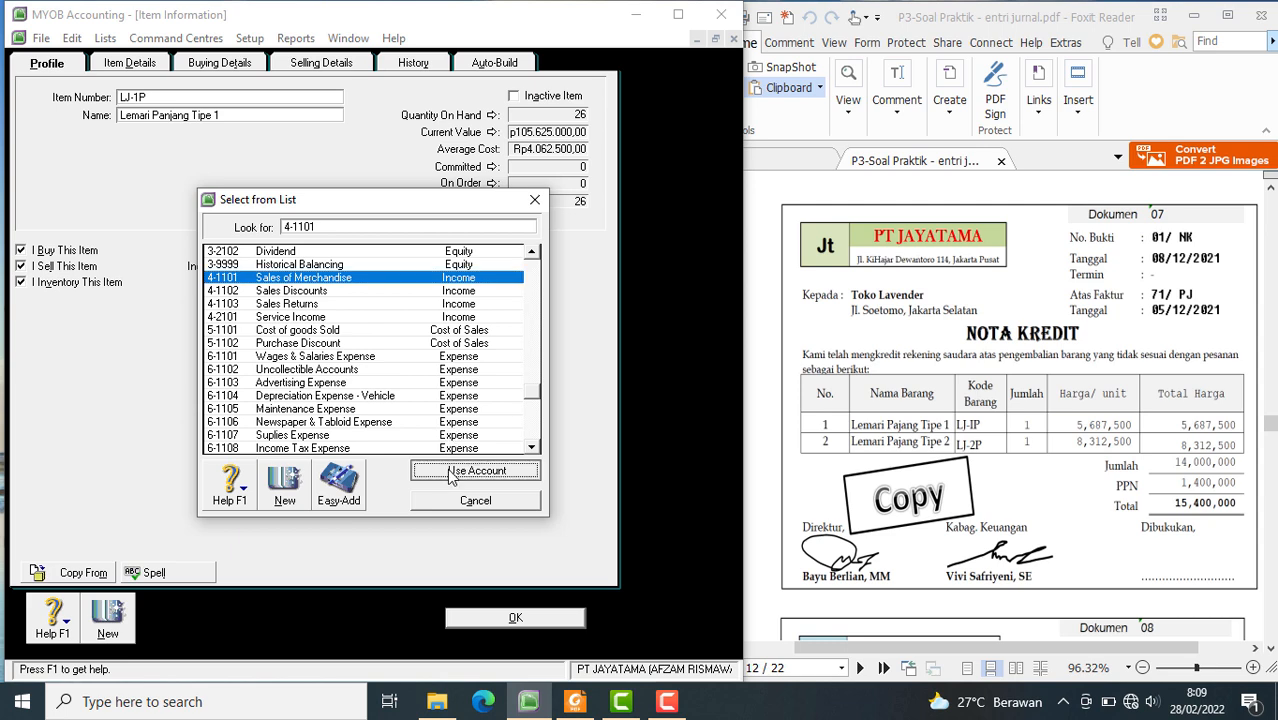
pyautogui.click(522, 618)
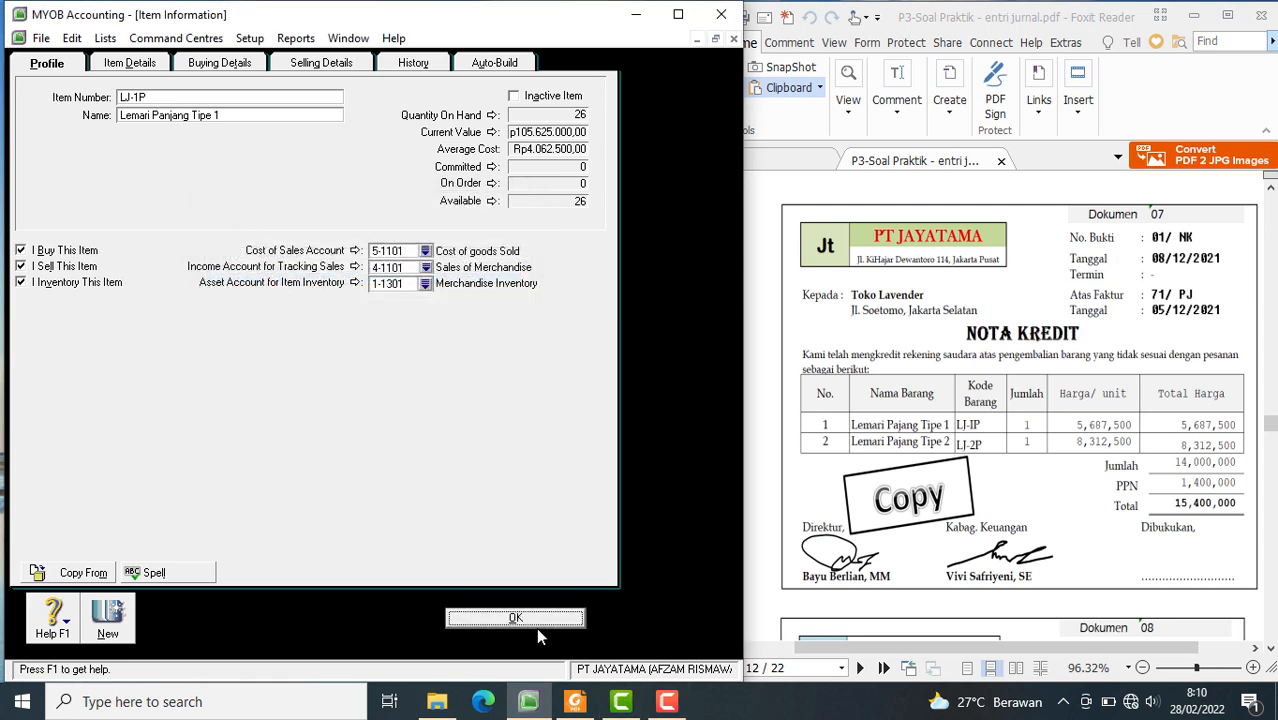
pyautogui.click(765, 490)
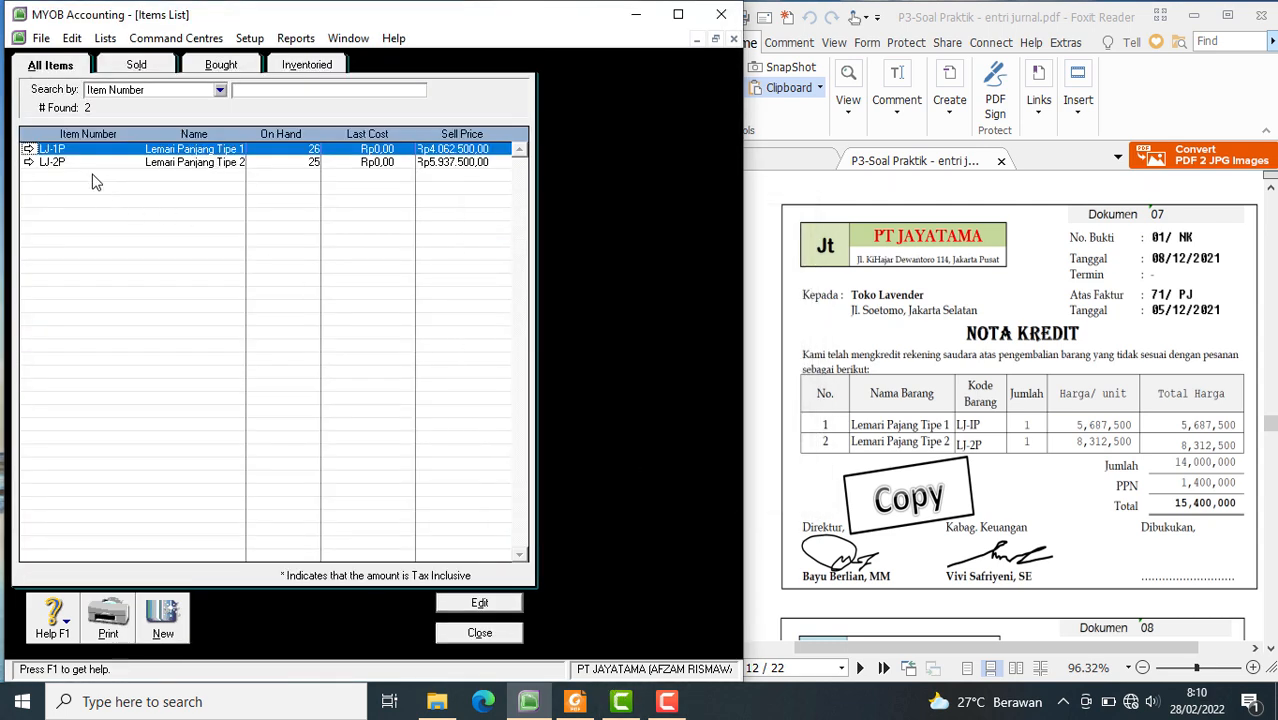
# - Change item LJ-2P's income account for tracking sales to 4-1101 Sales of Merchandise, skip the spelling check, and close the items list
pyautogui.click(29, 163)
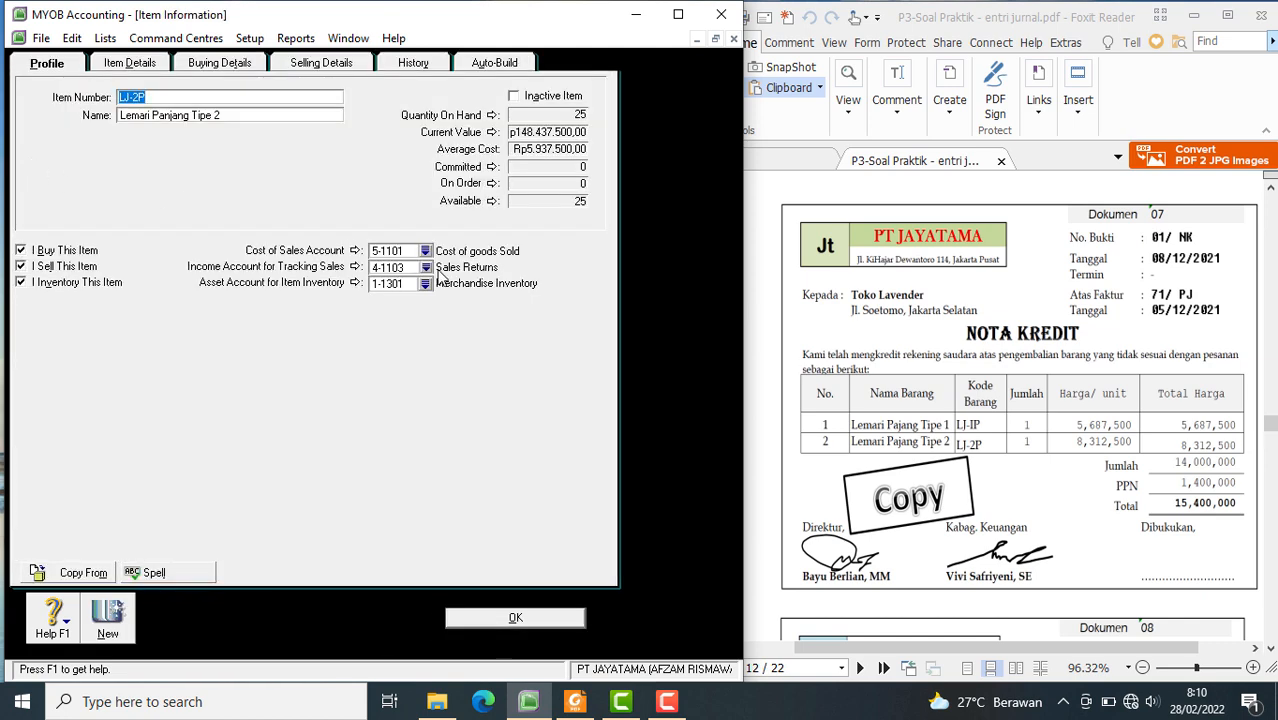
pyautogui.click(426, 267)
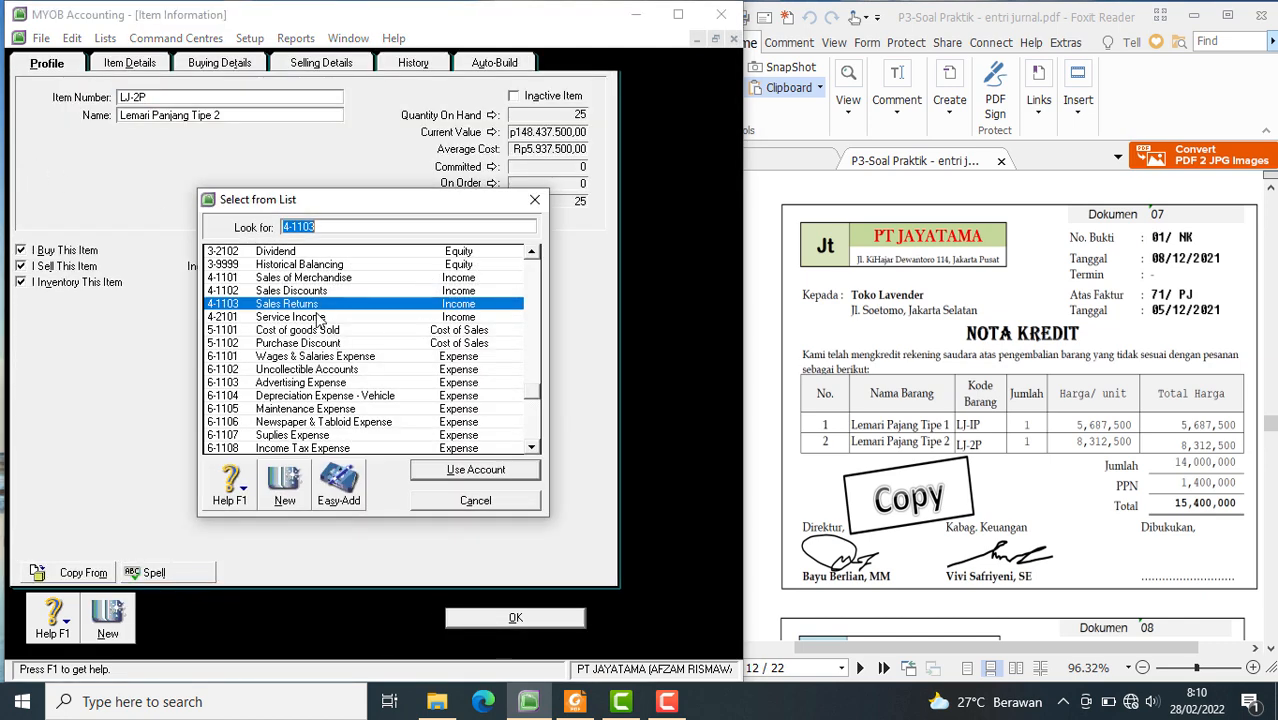
pyautogui.click(312, 278)
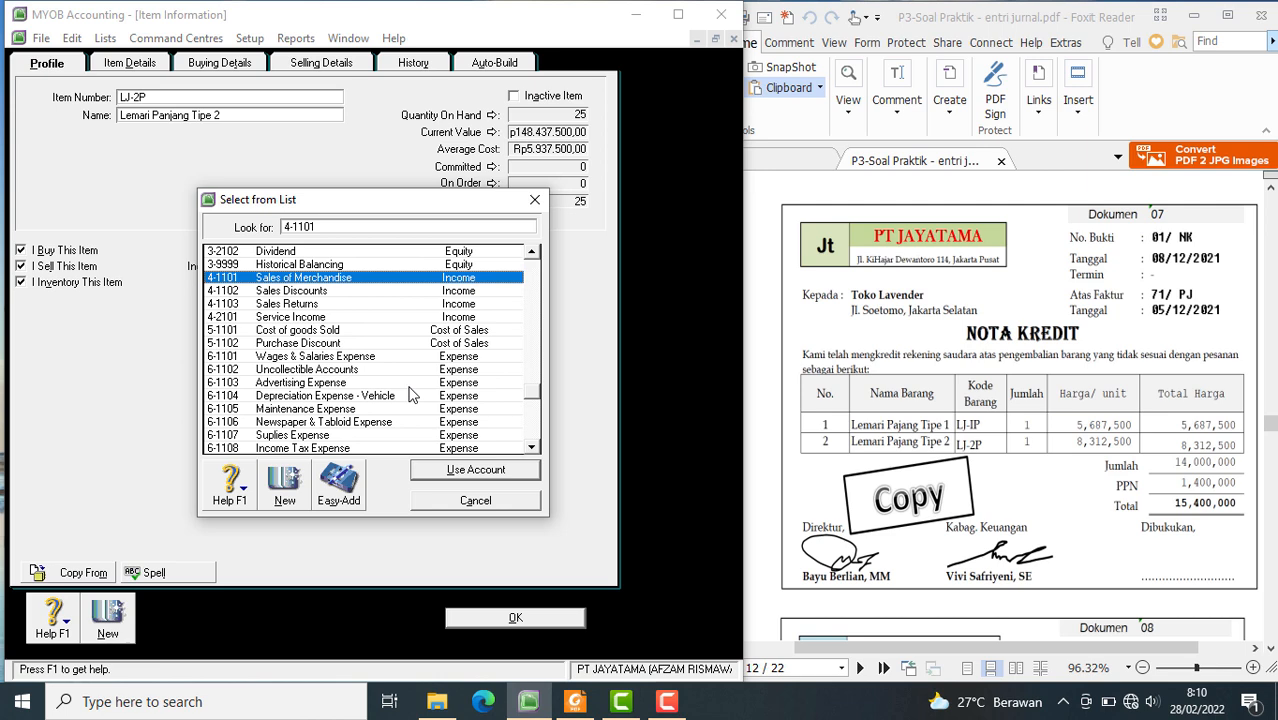
pyautogui.click(466, 472)
pyautogui.click(503, 616)
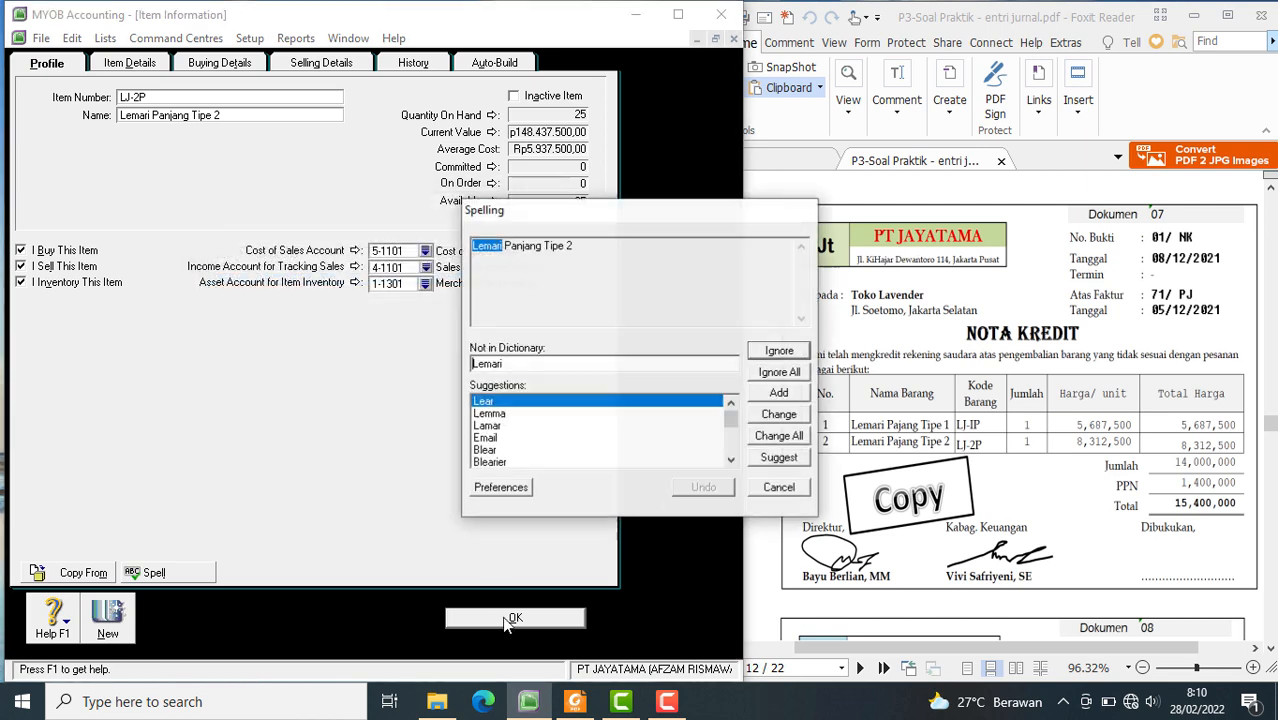
pyautogui.click(778, 490)
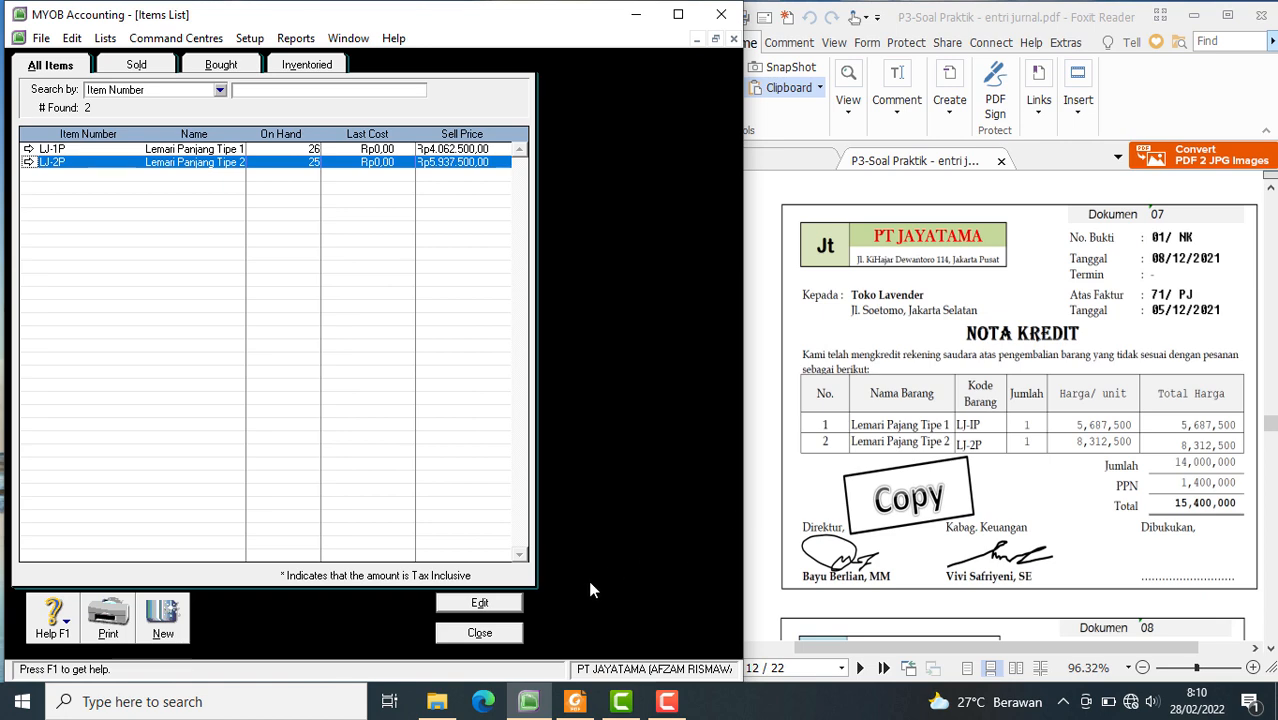
pyautogui.click(487, 633)
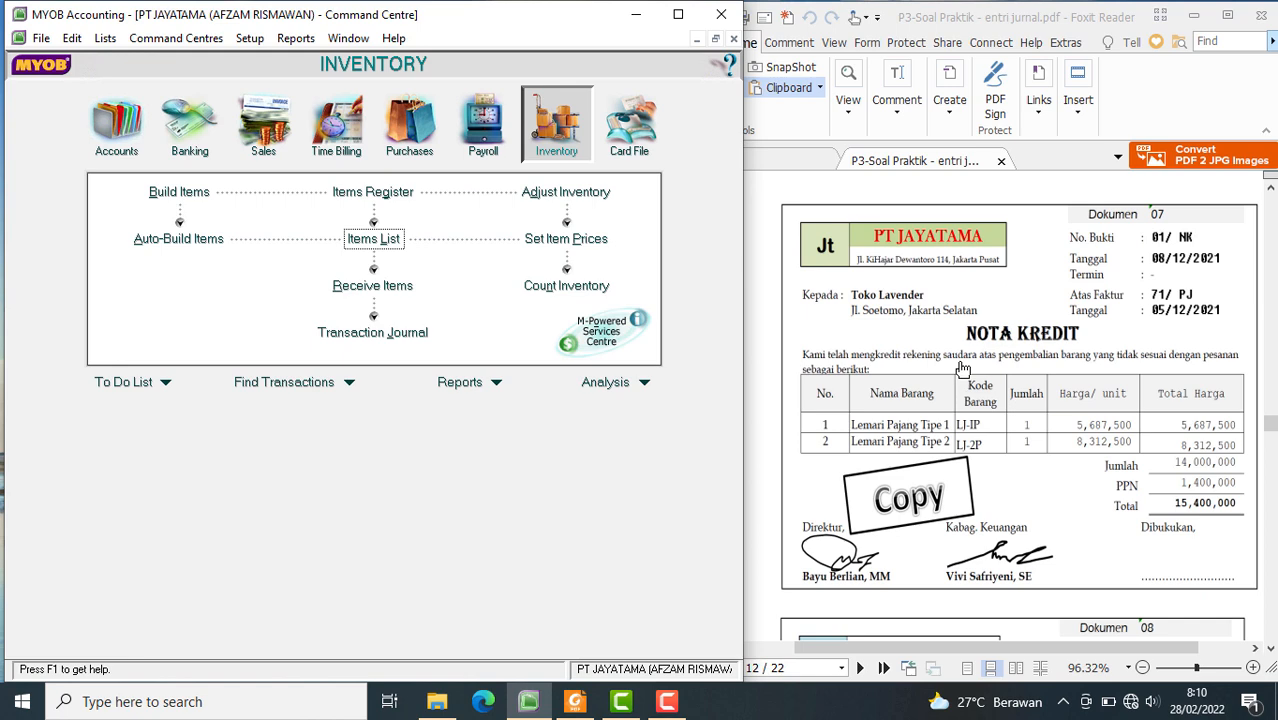
# - Start a new purchase bill in the Item layout for document 08, the PT Andara invoice
pyautogui.scroll(-3, 961, 369)
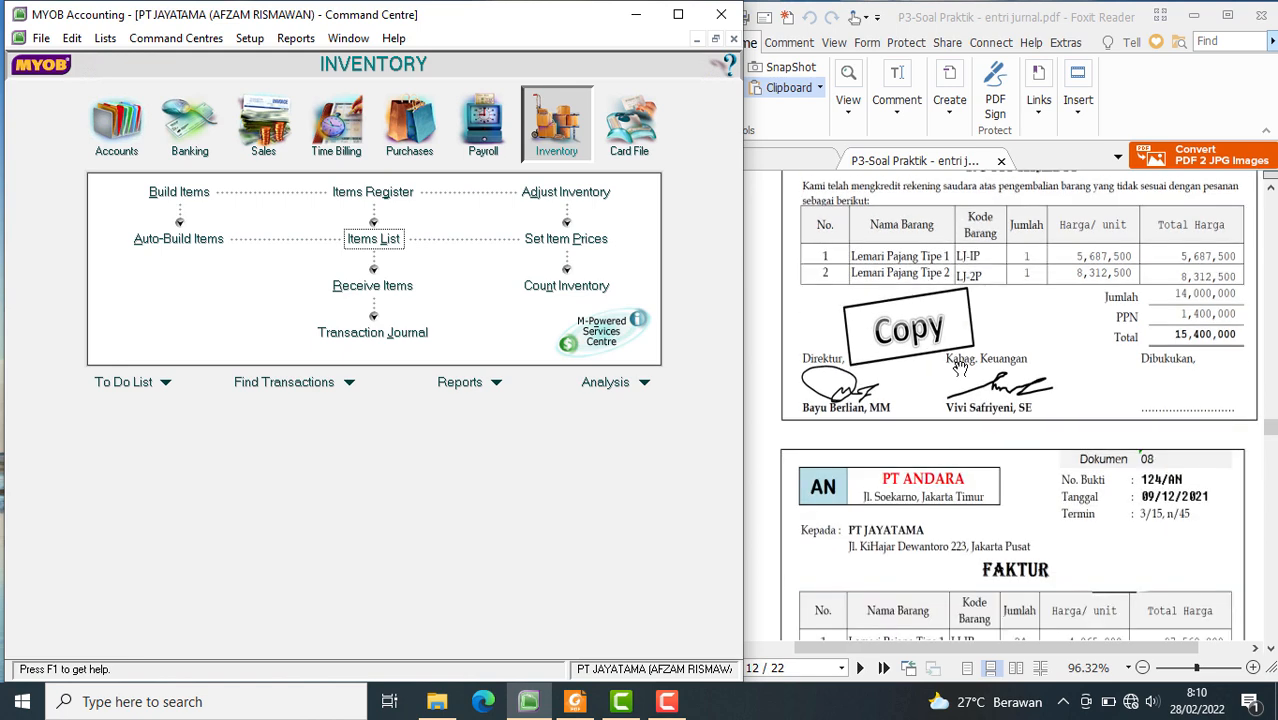
pyautogui.scroll(-5, 960, 368)
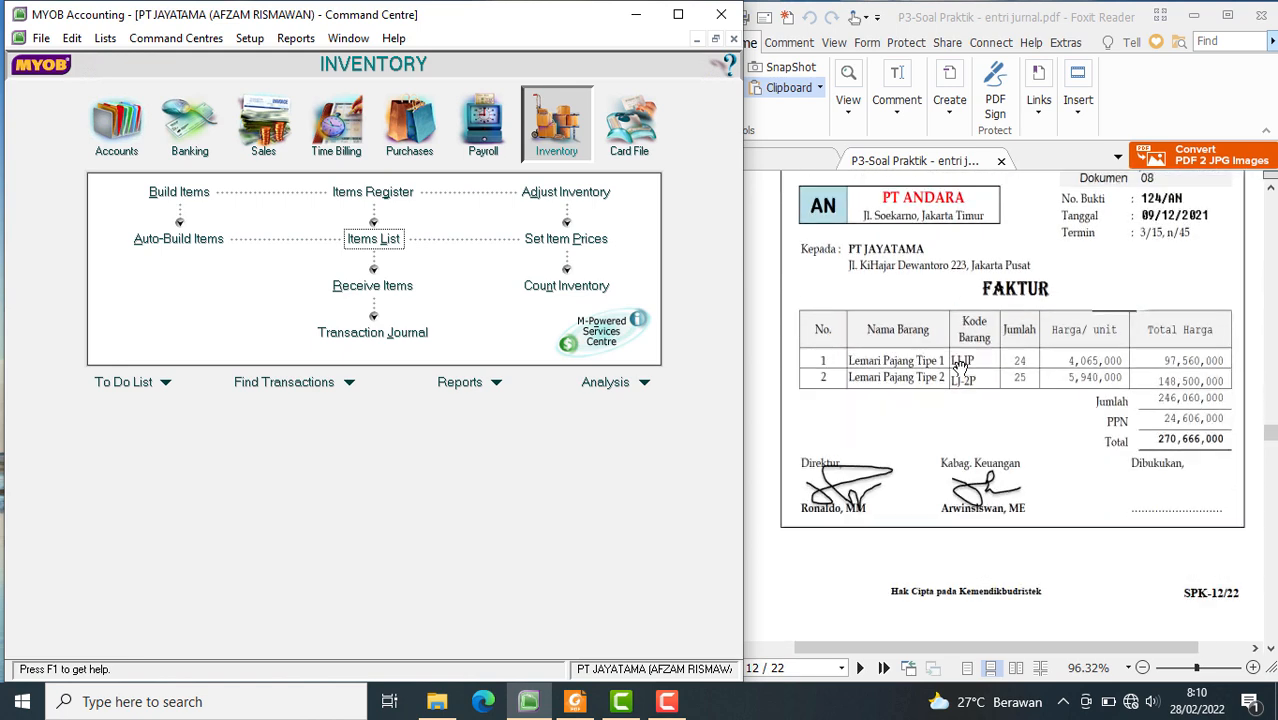
pyautogui.scroll(1, 960, 367)
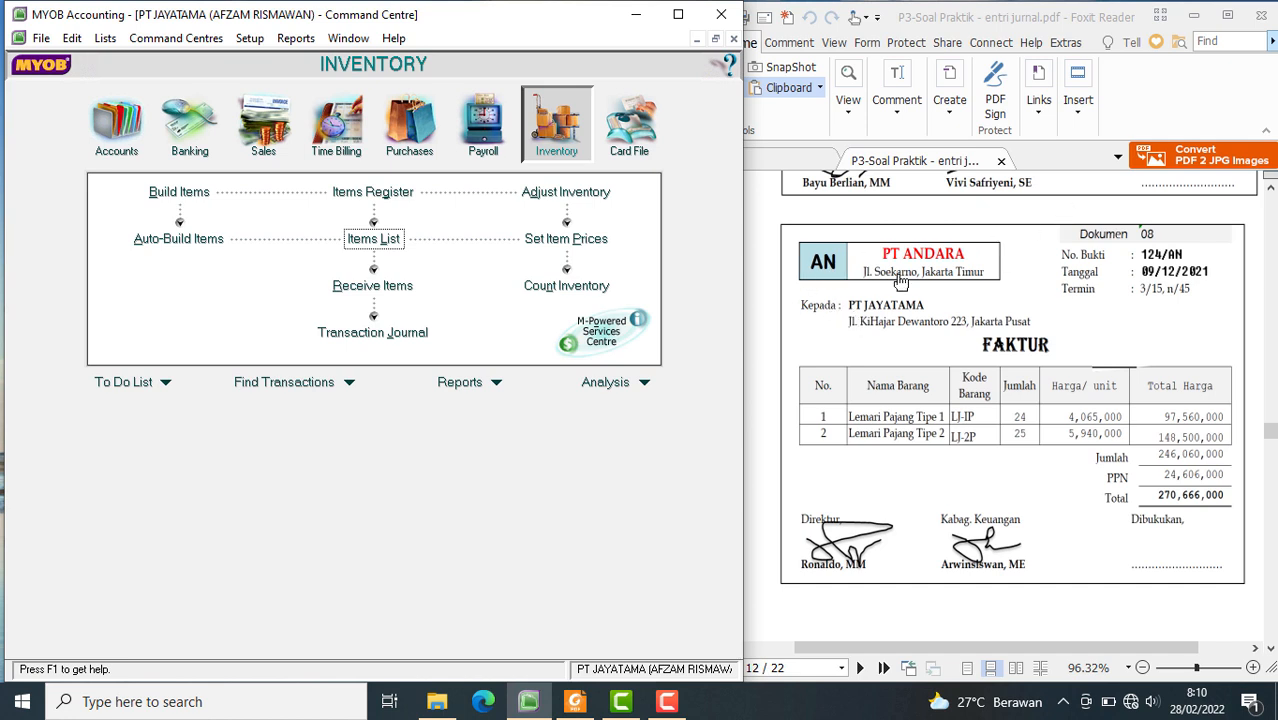
pyautogui.click(409, 125)
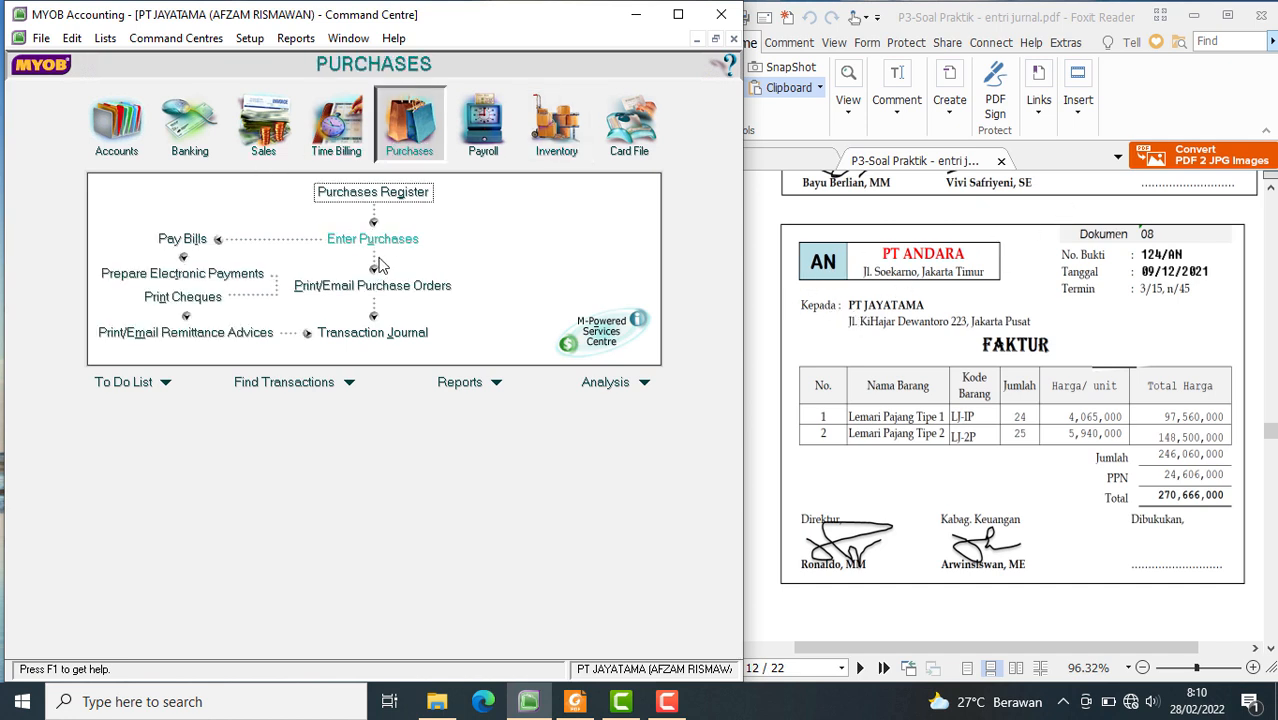
pyautogui.click(372, 240)
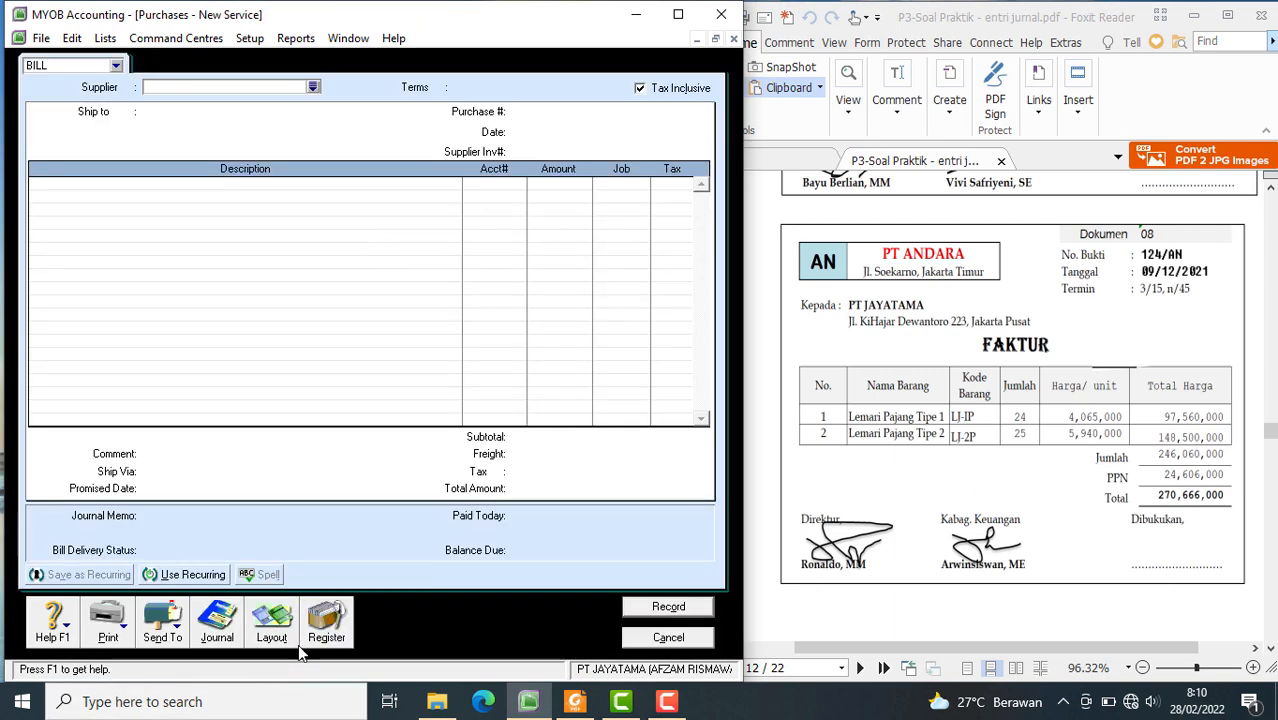
pyautogui.click(286, 622)
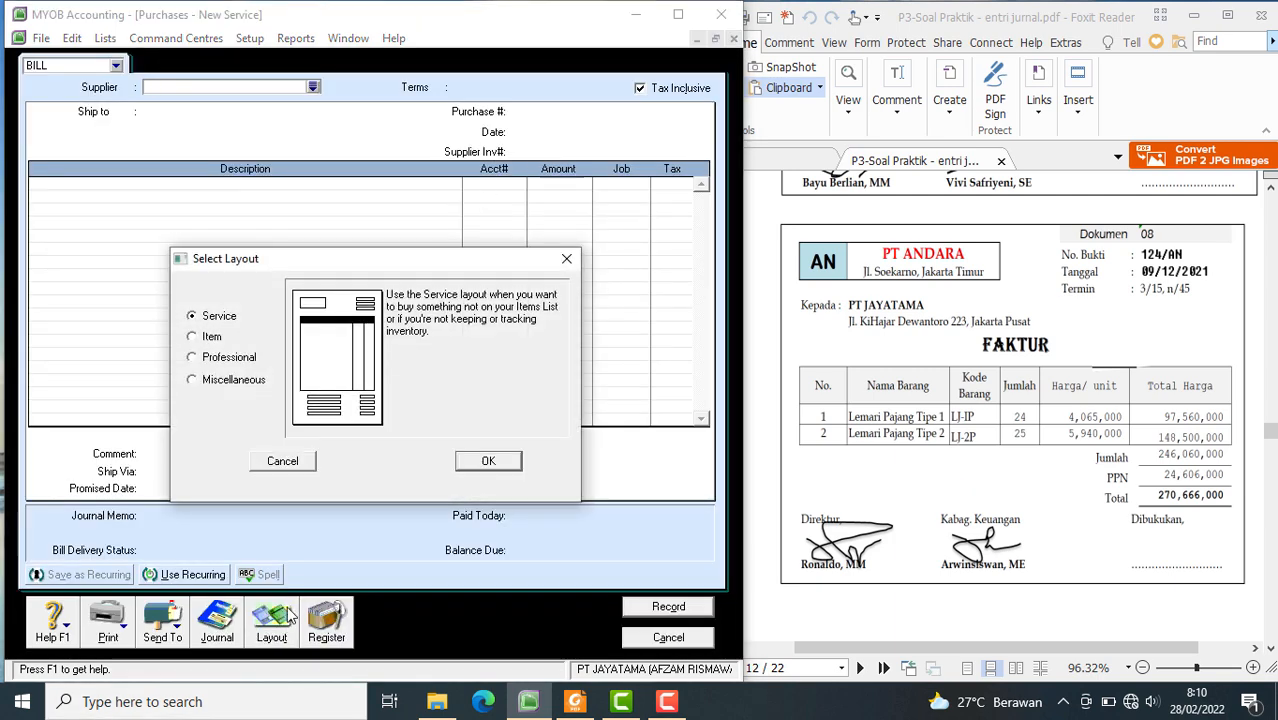
pyautogui.click(193, 338)
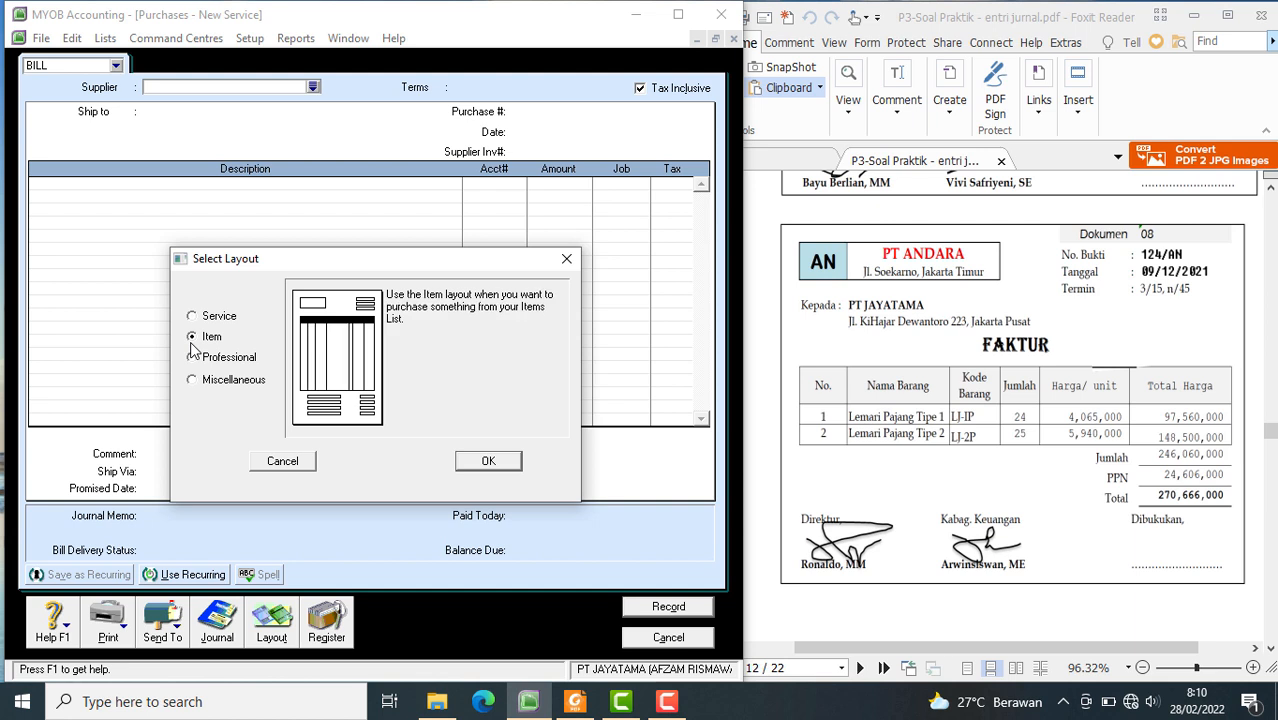
pyautogui.click(510, 460)
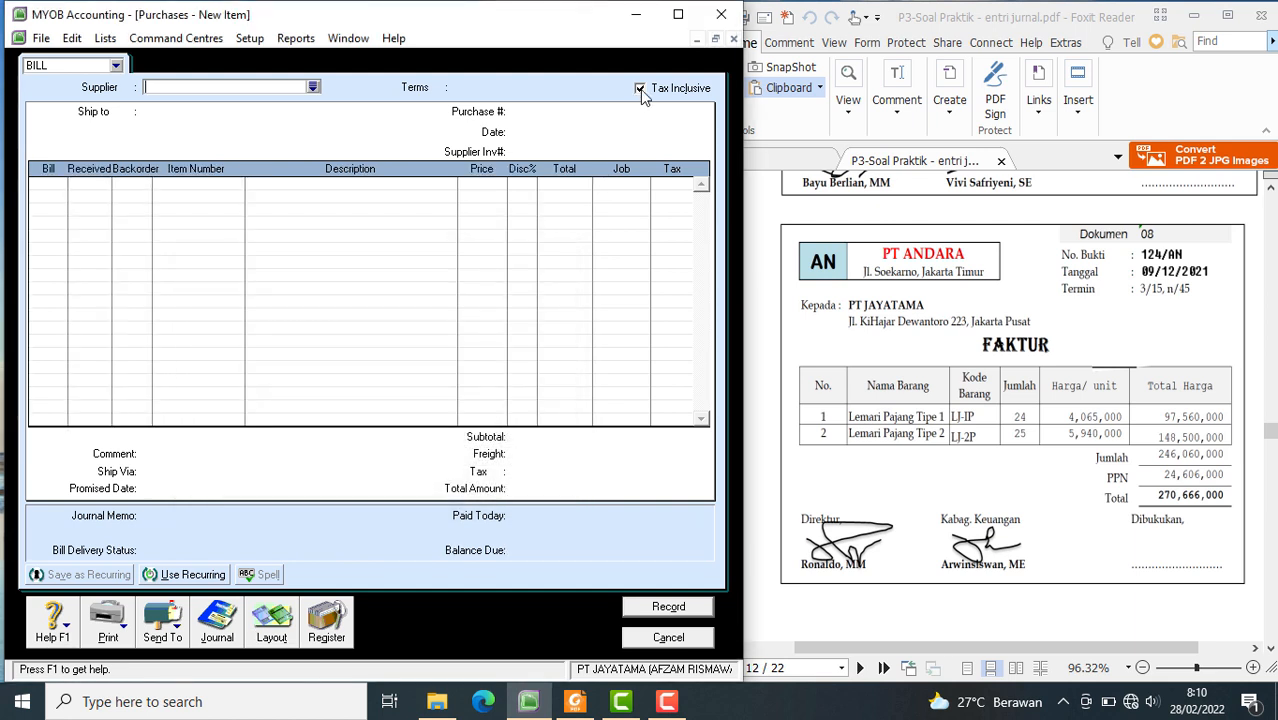
# - Make the bill tax-exclusive and choose PT. ANDARA as the supplier
pyautogui.click(640, 88)
pyautogui.click(313, 87)
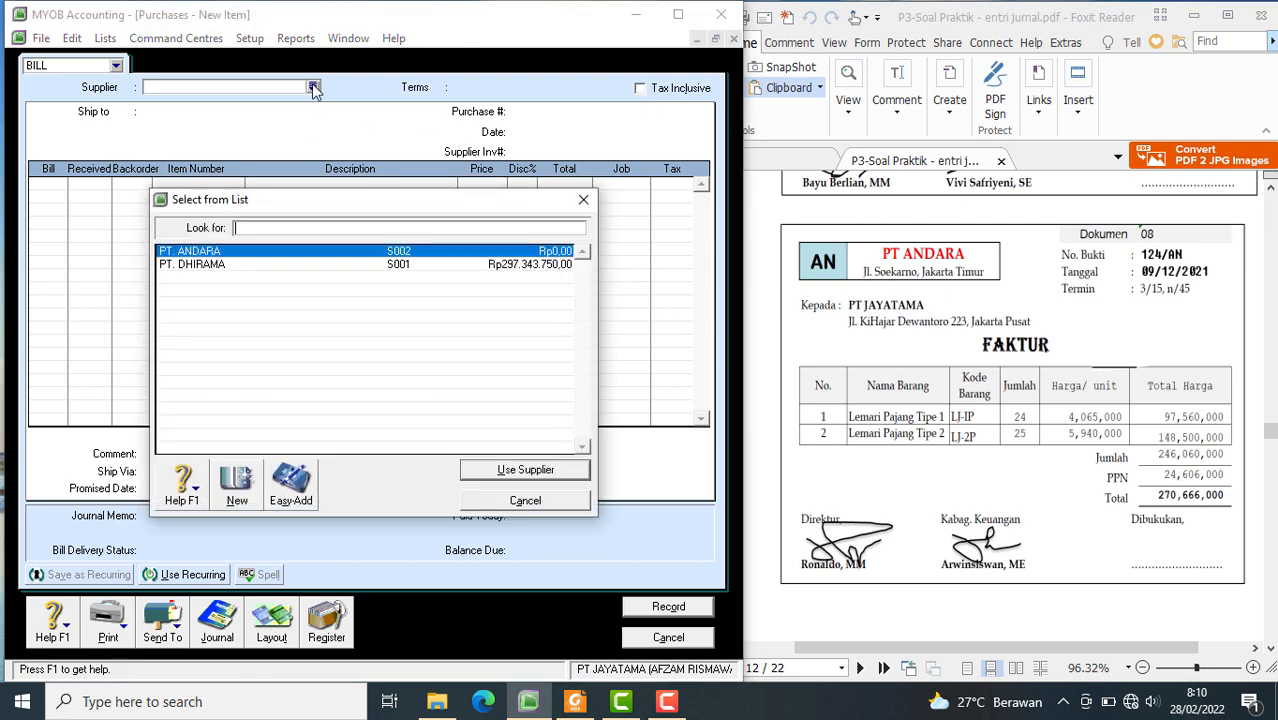
pyautogui.click(505, 470)
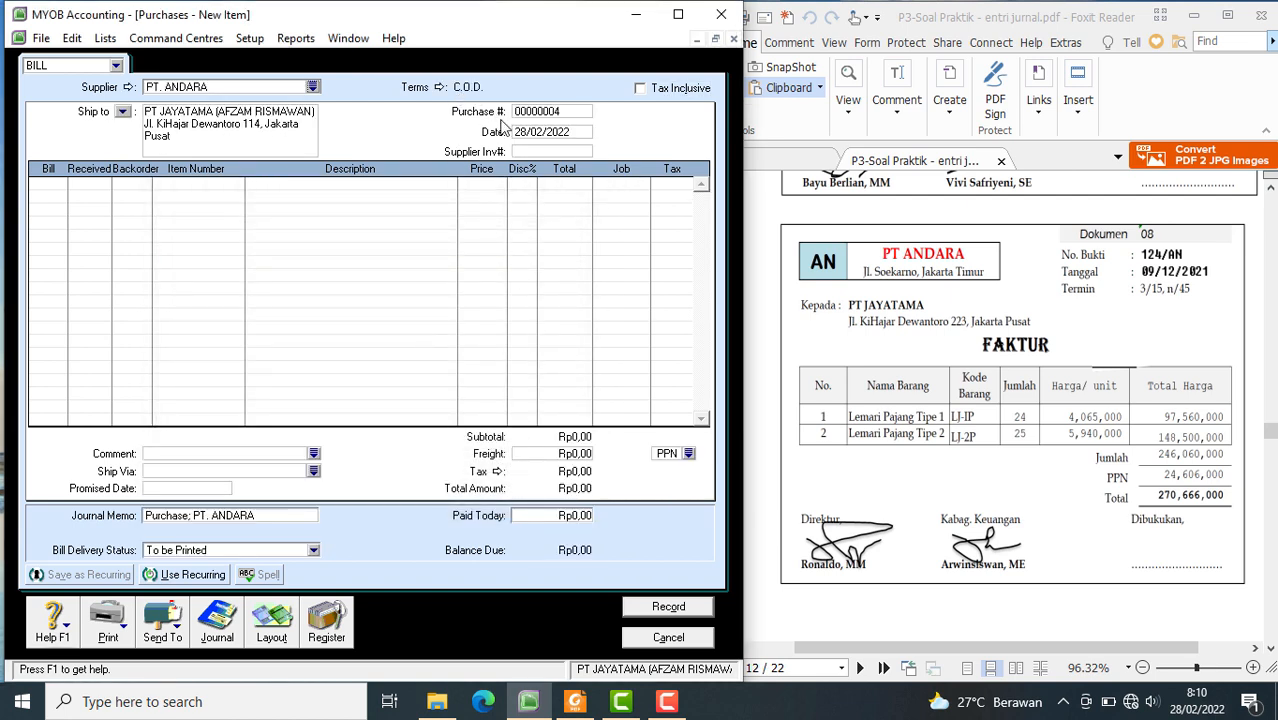
# - Set the bill's credit terms to In a Given # of Days, with 15 discount days, 45 balance due days and a 3% early payment discount
pyautogui.click(440, 88)
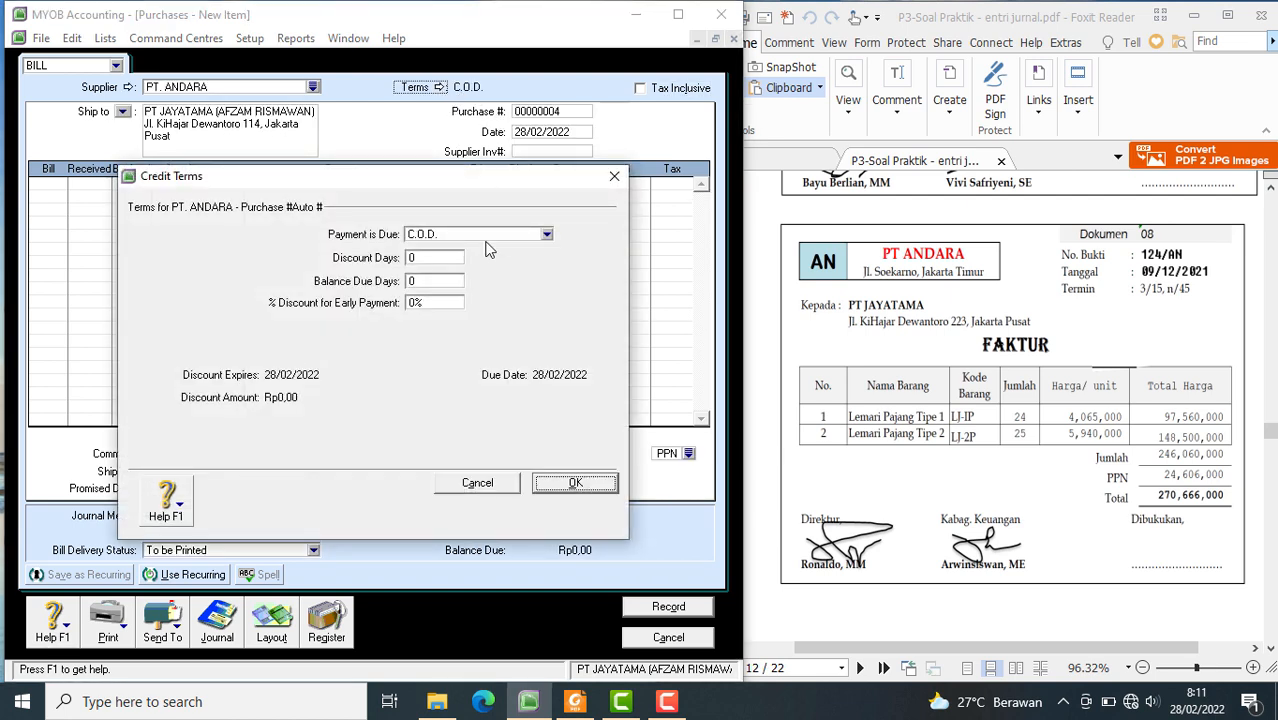
pyautogui.click(513, 238)
pyautogui.click(503, 276)
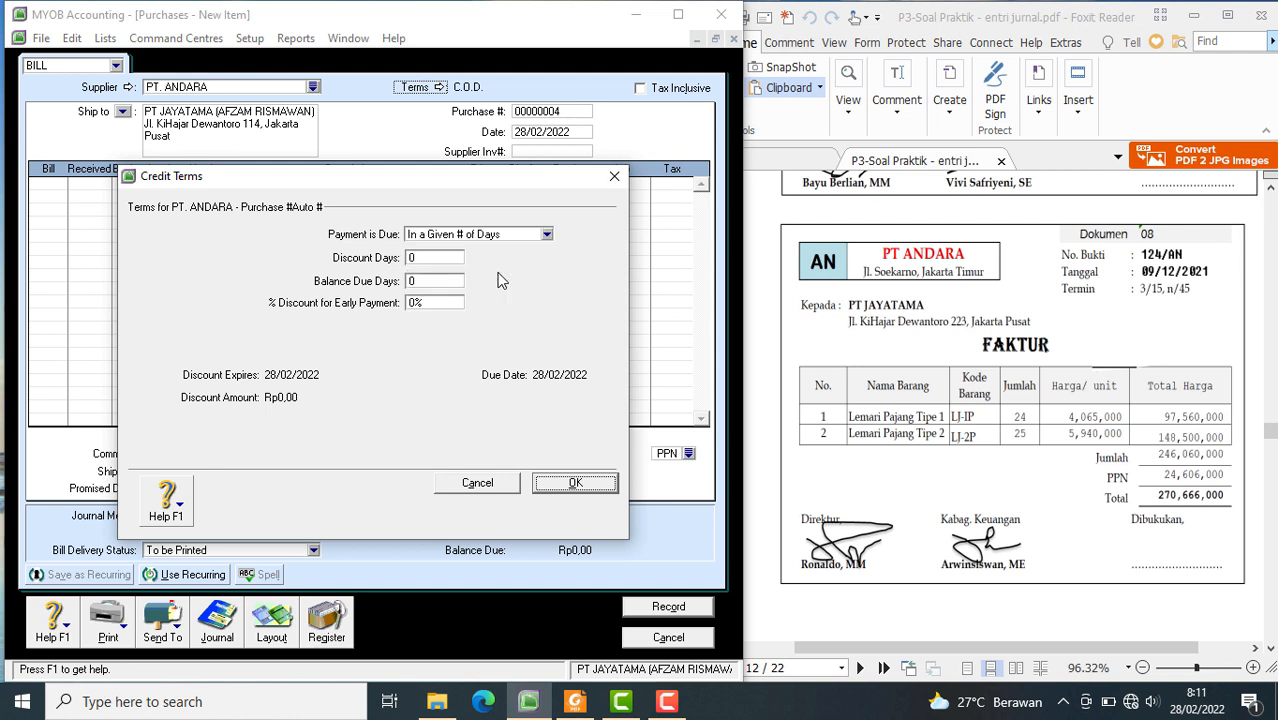
pyautogui.click(449, 258)
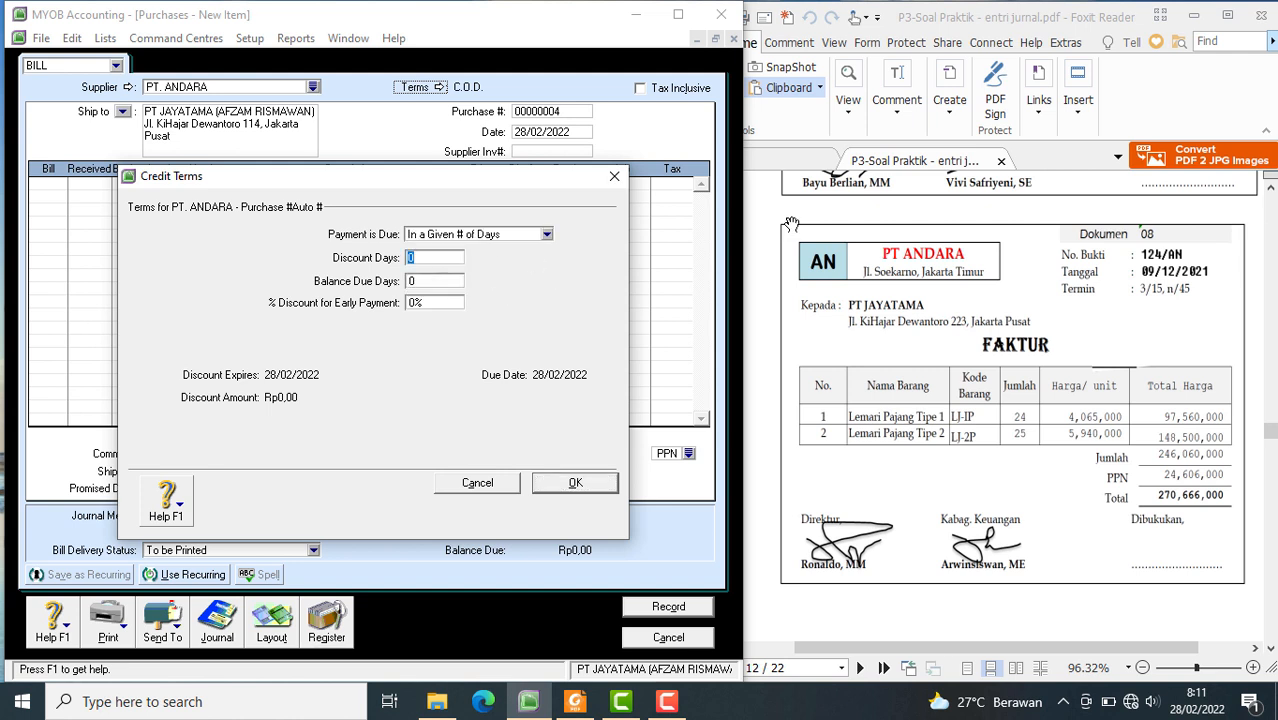
pyautogui.write('15')
pyautogui.click(446, 281)
pyautogui.click(435, 302)
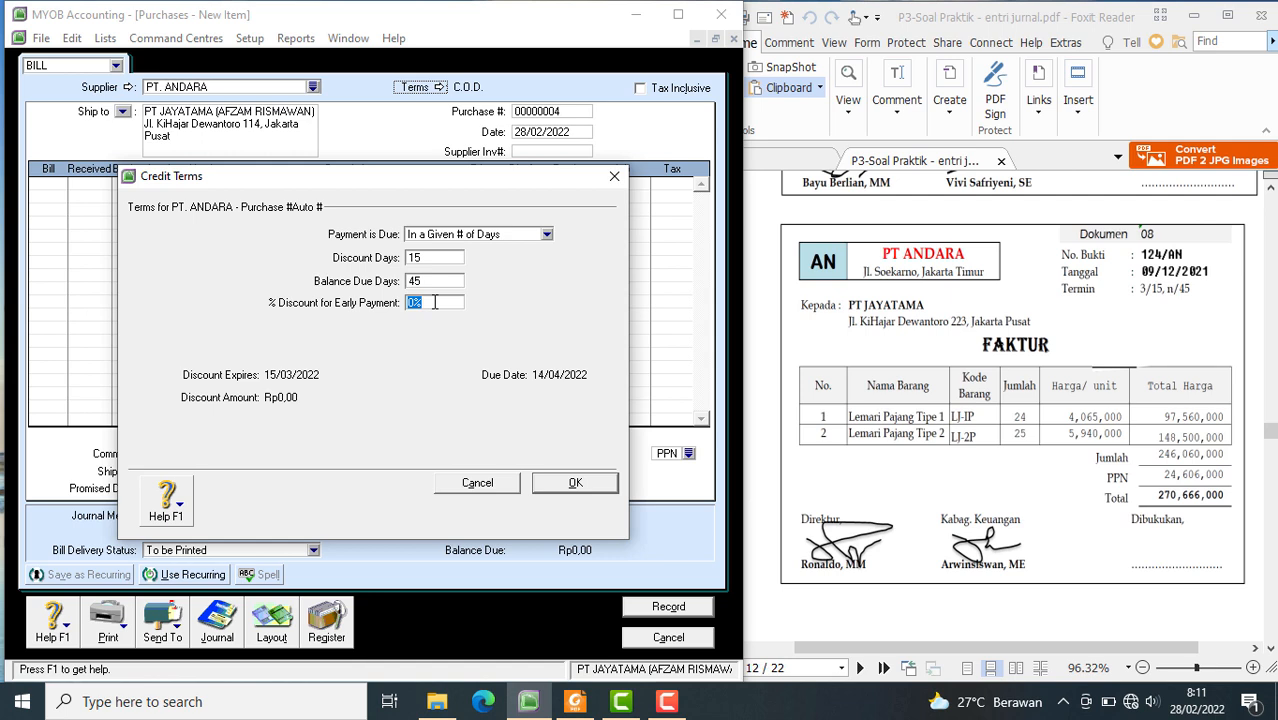
pyautogui.click(577, 485)
# - Set the purchase number to 124/AN and the bill date to 09/12/2021
pyautogui.click(539, 115)
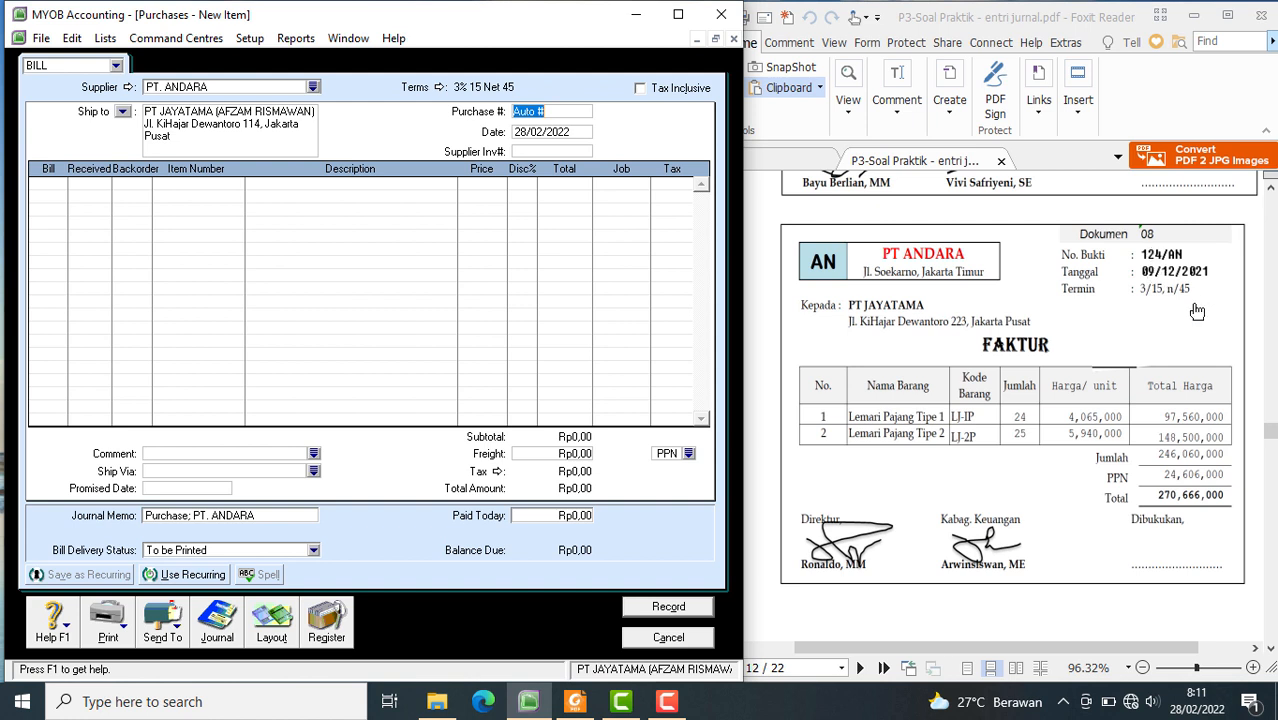
pyautogui.write('124/AN')
pyautogui.click(533, 139)
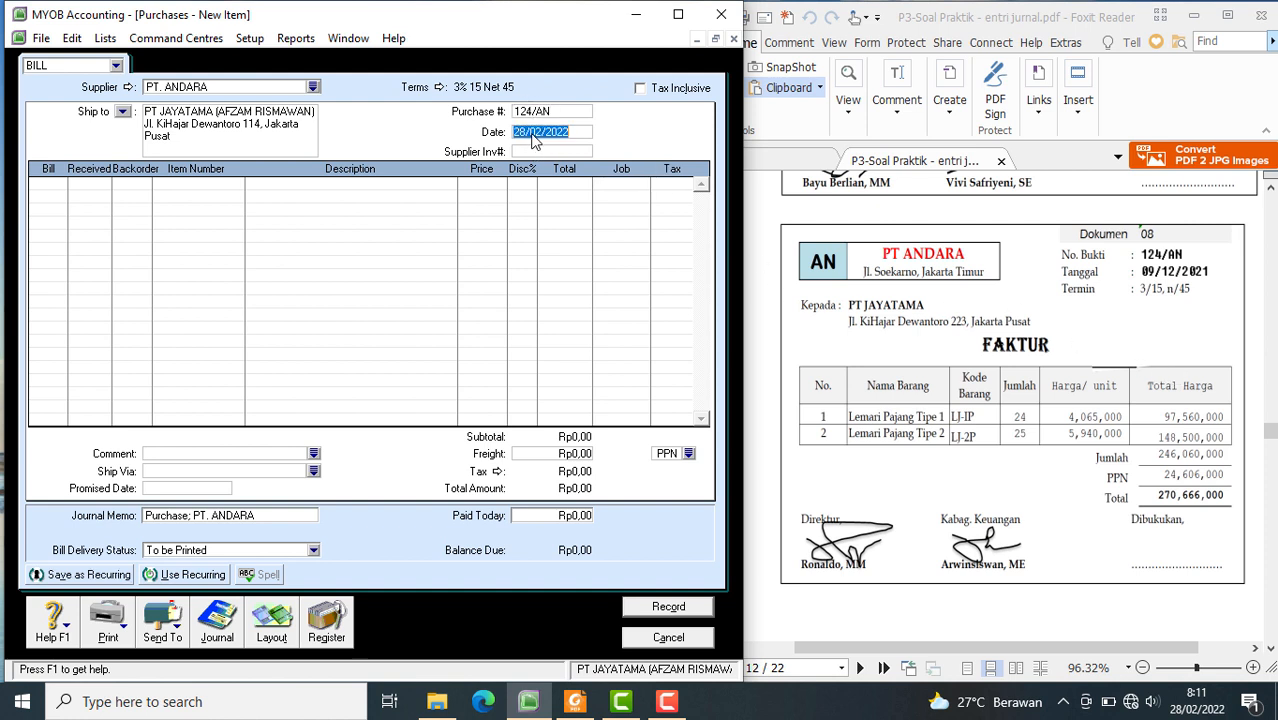
pyautogui.write('09')
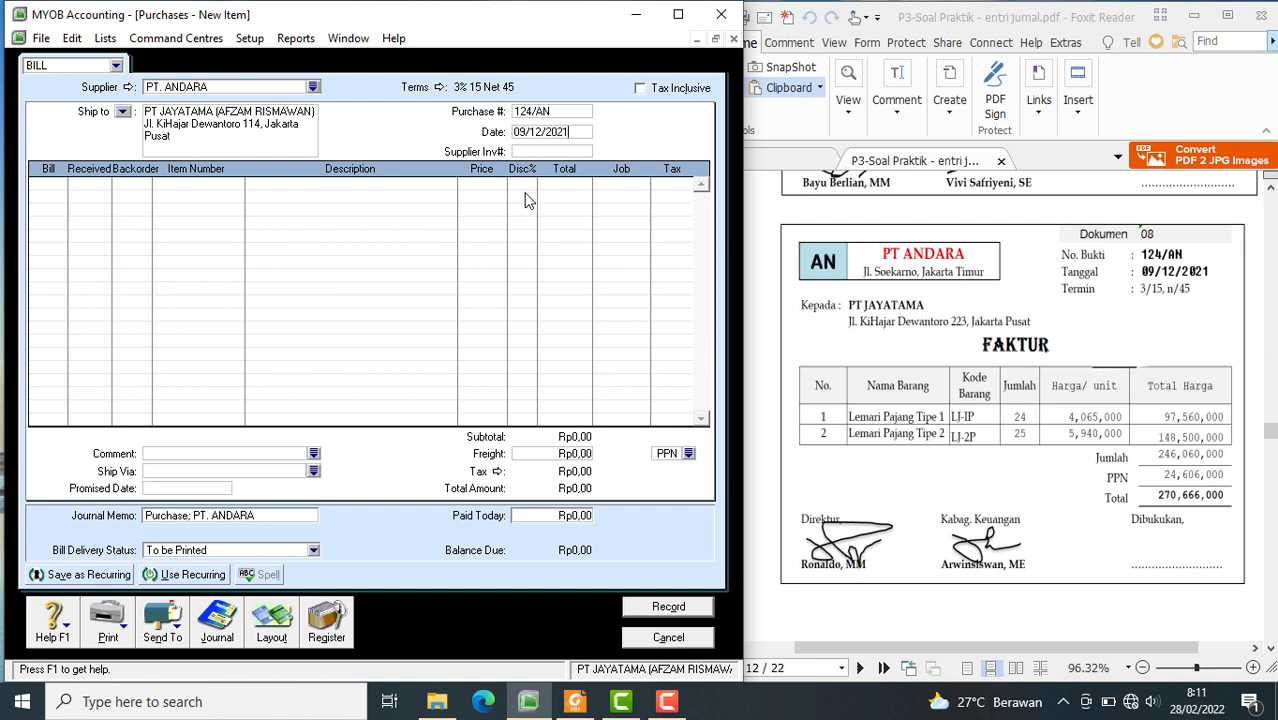
# - Enter the first bill line as 24 units of item LJ-1P at Rp4.065.000 each
pyautogui.click(35, 196)
pyautogui.press('Tab')
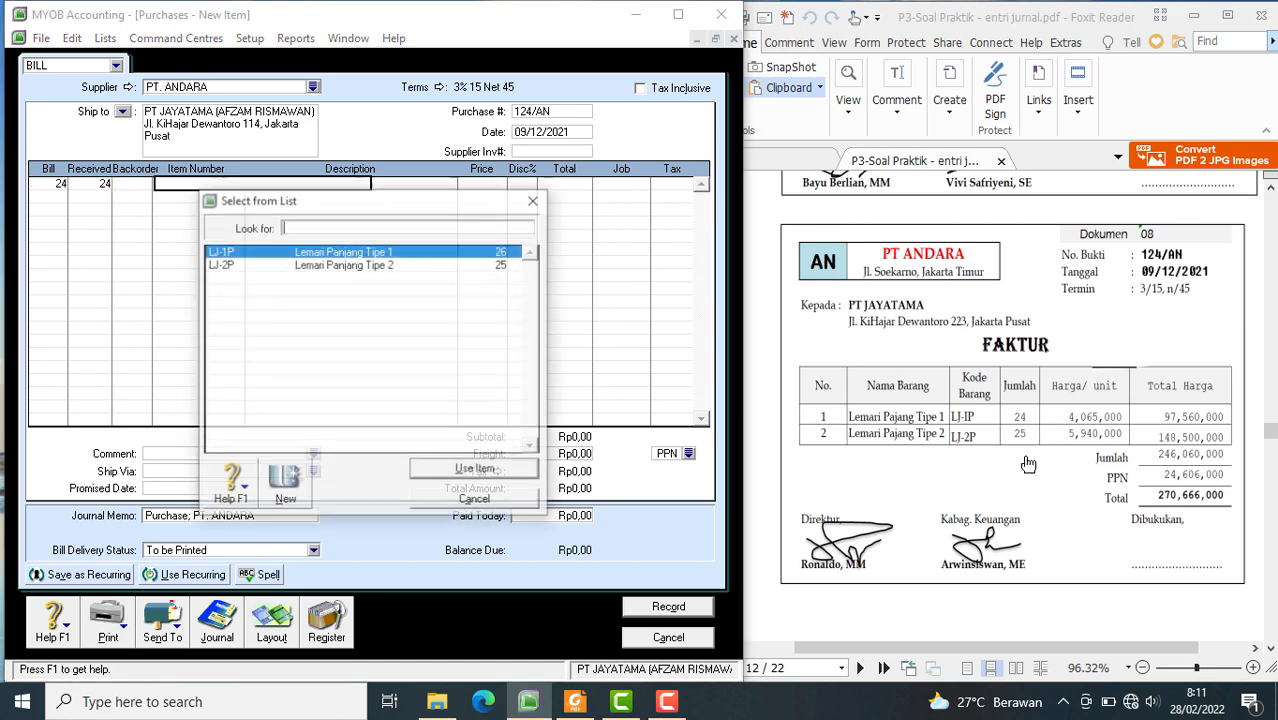
pyautogui.click(478, 470)
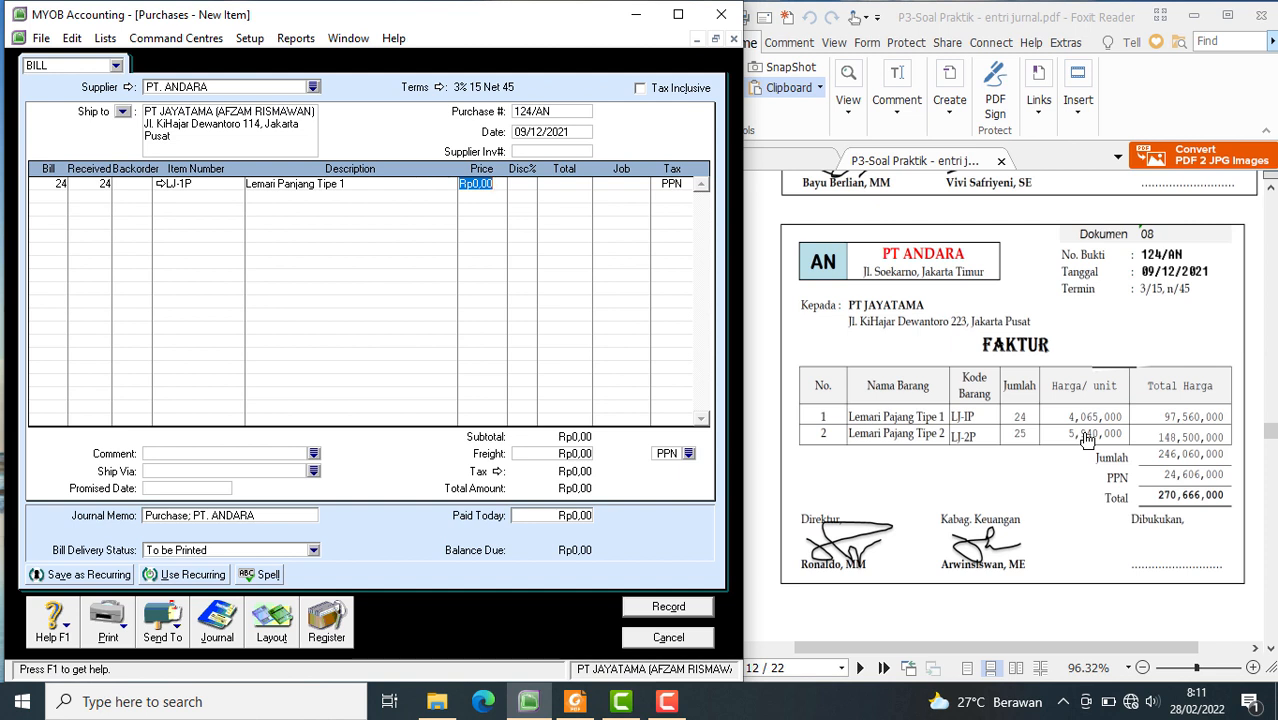
pyautogui.write('4')
pyautogui.press('Tab')
pyautogui.press('Tab')
pyautogui.press('Tab')
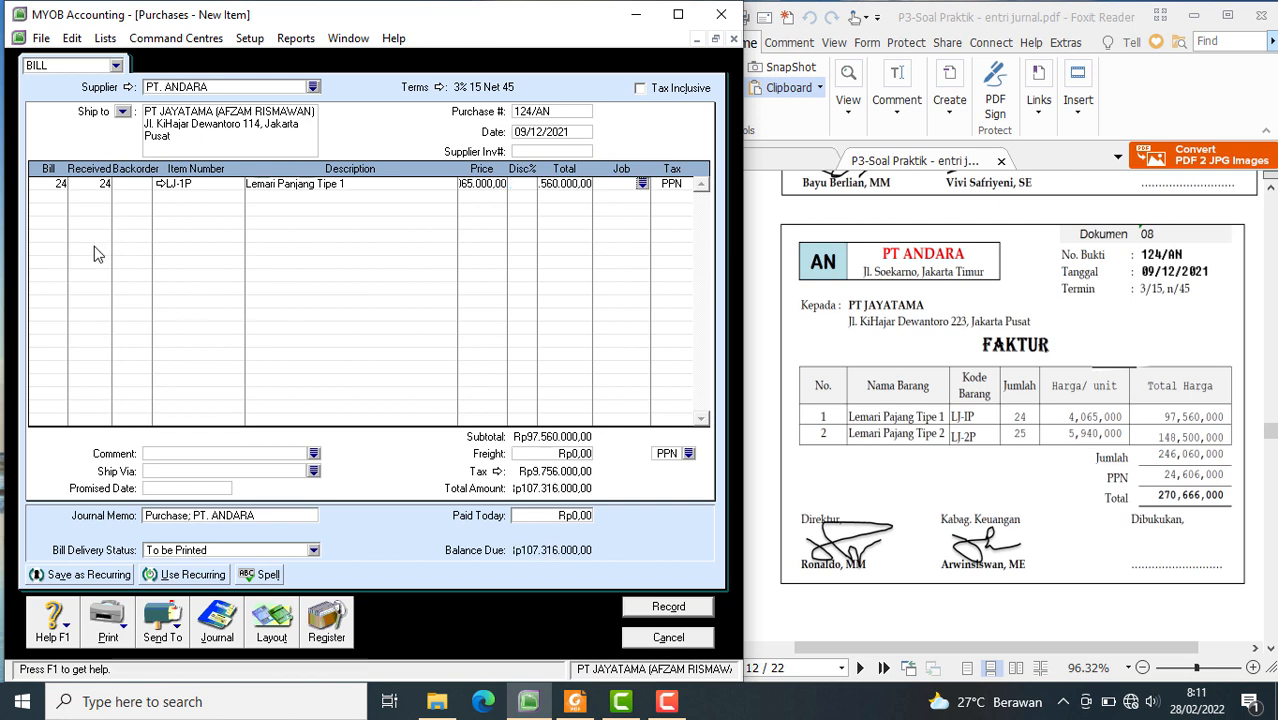
# - Enter the second bill line as 25 units of item LJ-2P at Rp5.940.000 each
pyautogui.click(60, 196)
pyautogui.press('Tab')
pyautogui.press('Tab')
pyautogui.press('Tab')
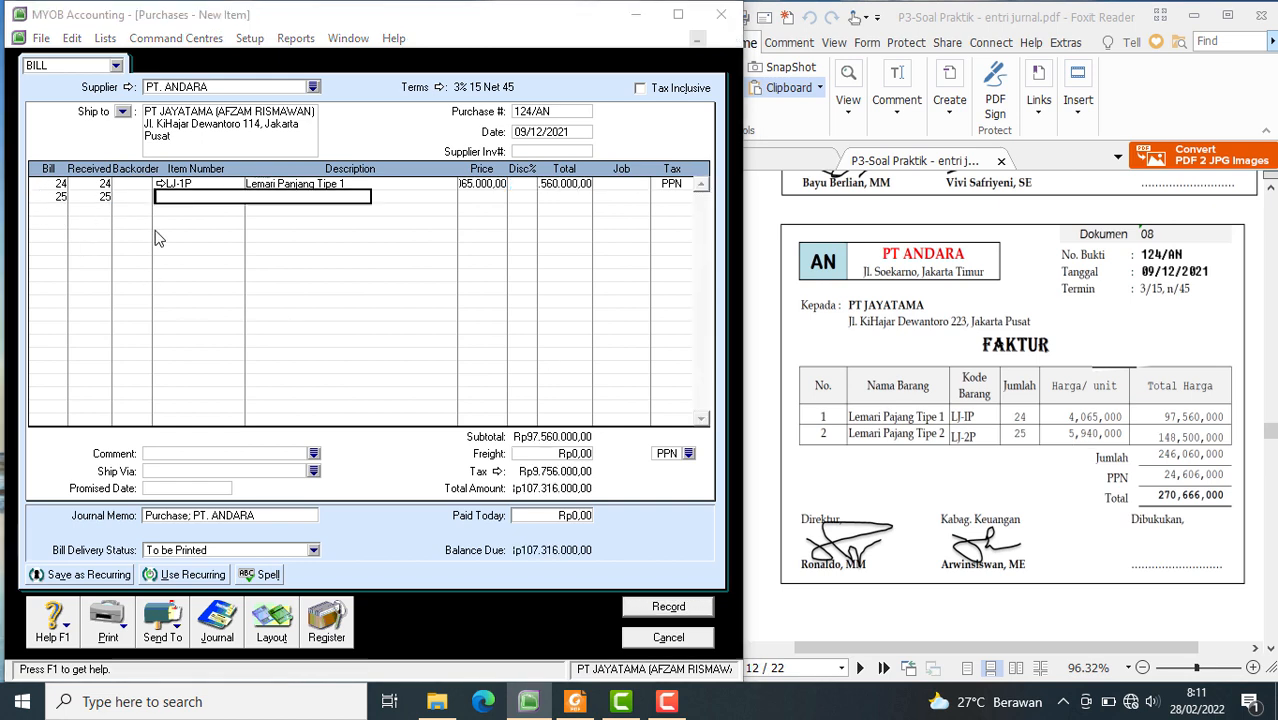
pyautogui.click(275, 265)
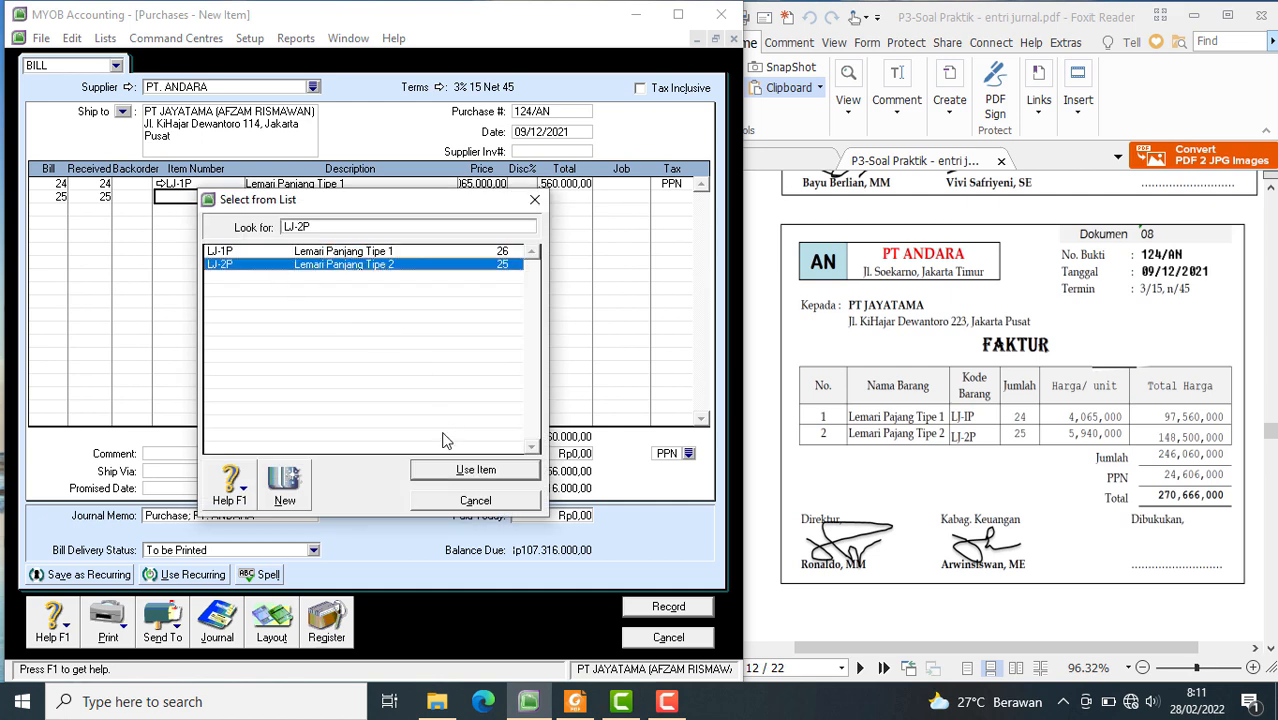
pyautogui.click(450, 469)
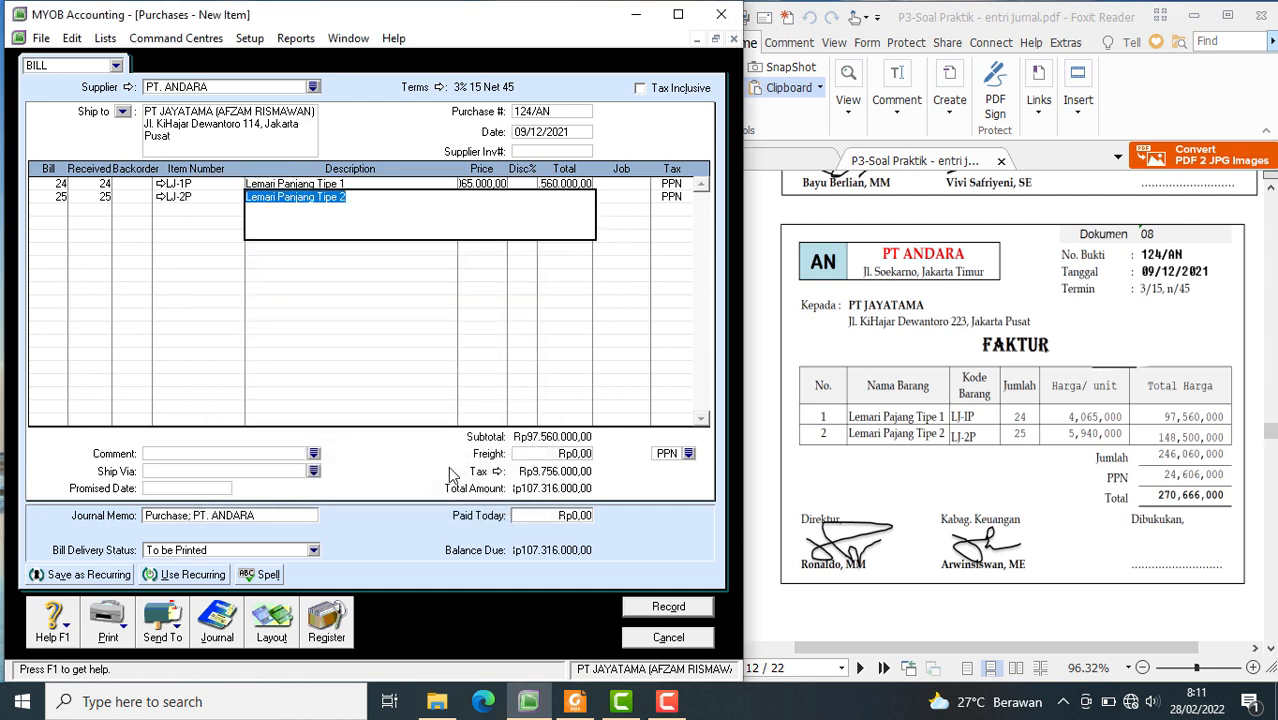
pyautogui.press('Tab')
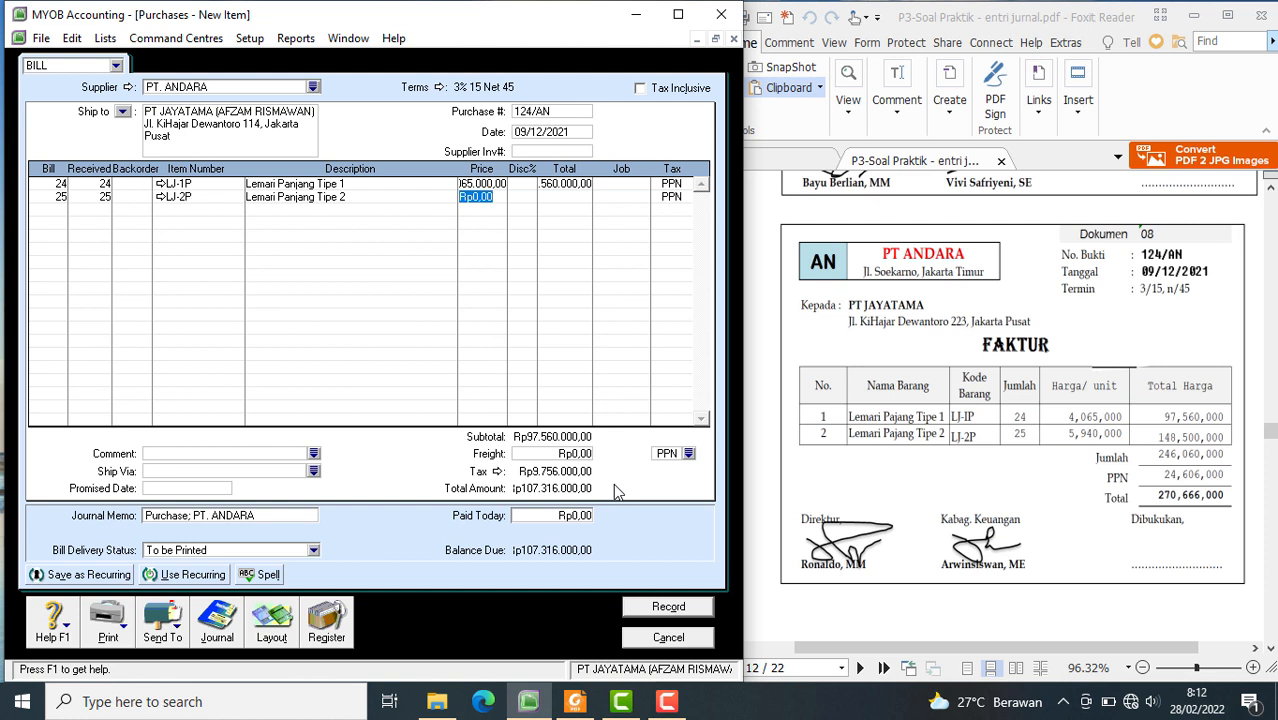
pyautogui.write('5')
pyautogui.write('940000')
pyautogui.press('Tab')
pyautogui.press('Tab')
pyautogui.press('Tab')
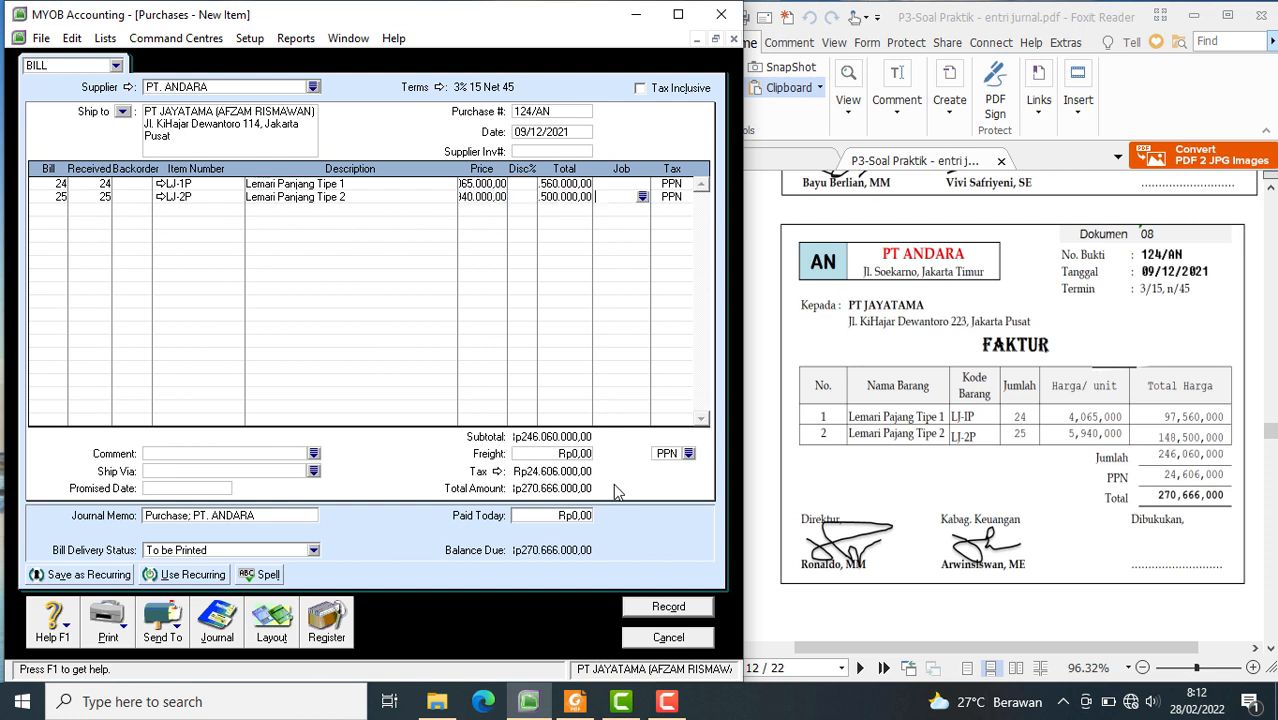
pyautogui.press('Tab')
# - Record the bill, skipping the spelling checks and keeping the PPN tax code, and close the purchase entry form
pyautogui.click(699, 612)
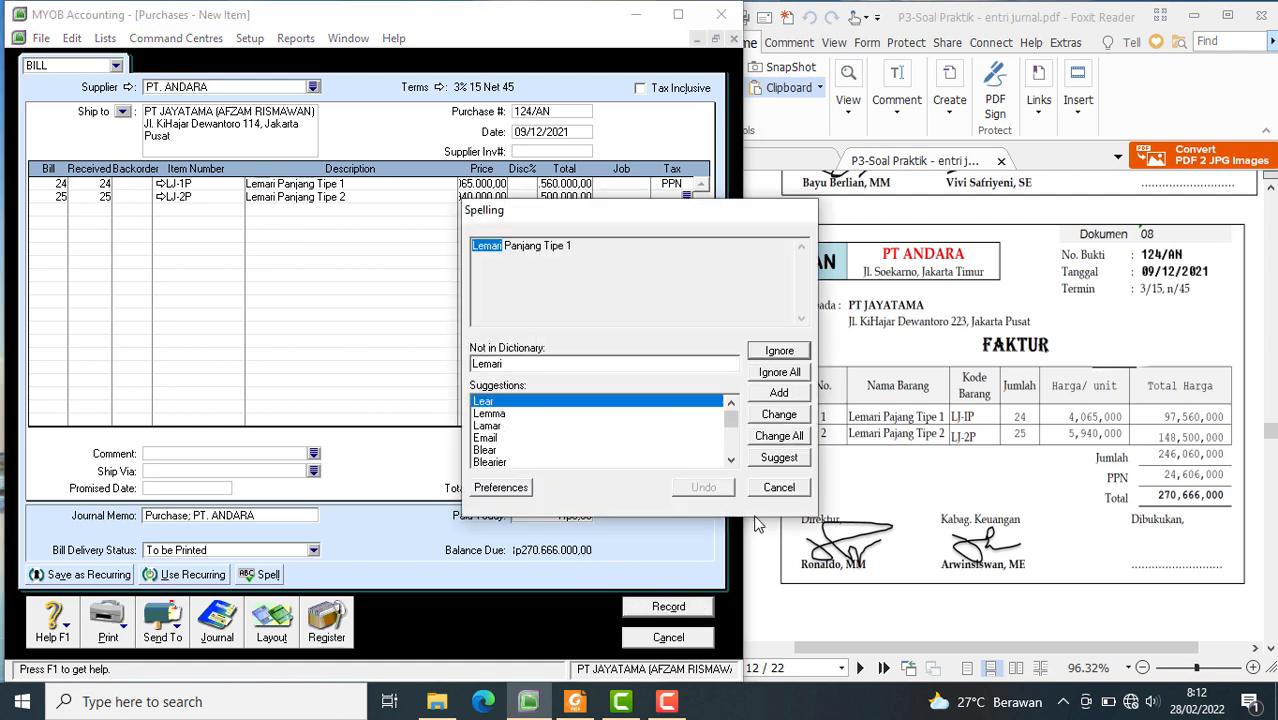
pyautogui.click(779, 488)
pyautogui.click(779, 488)
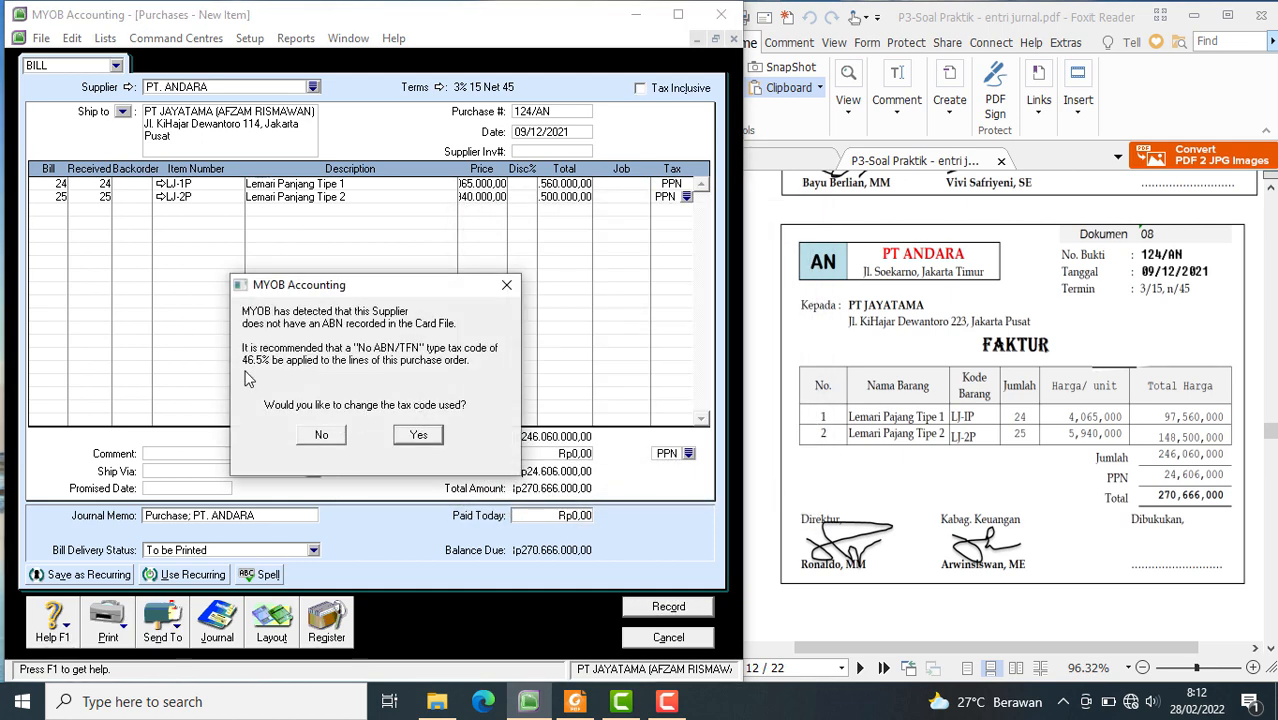
pyautogui.click(321, 436)
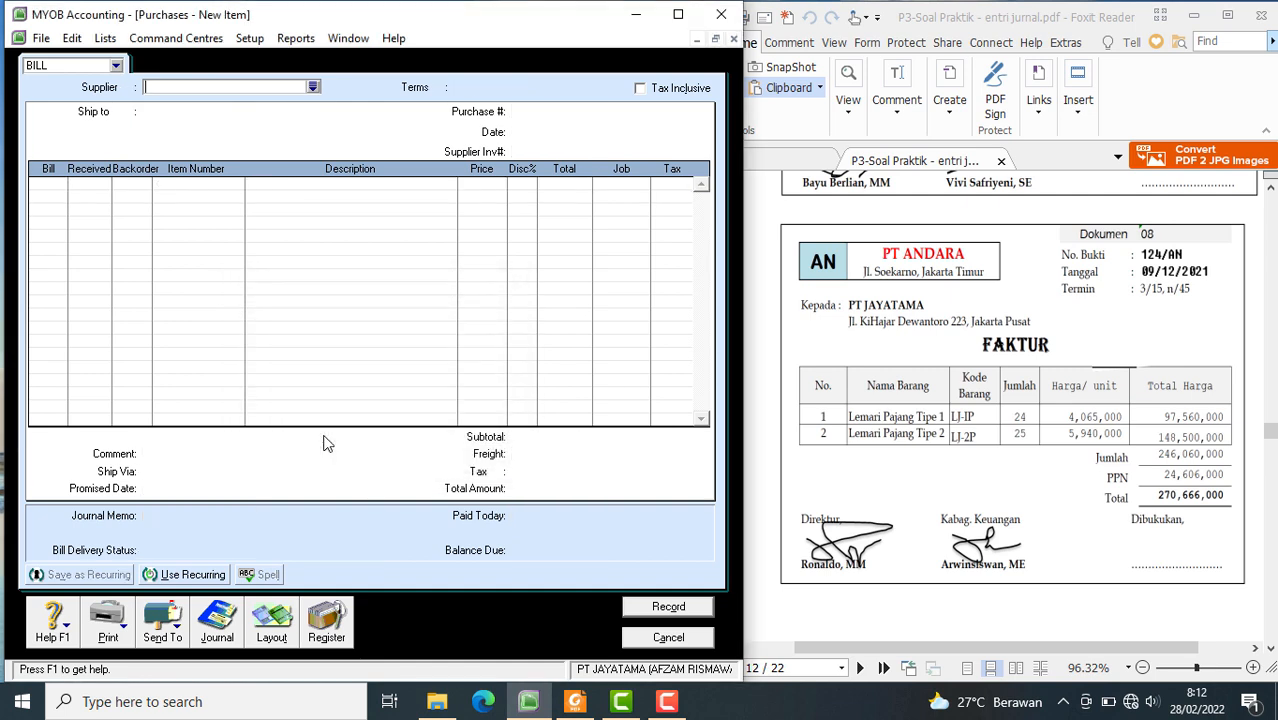
pyautogui.click(649, 641)
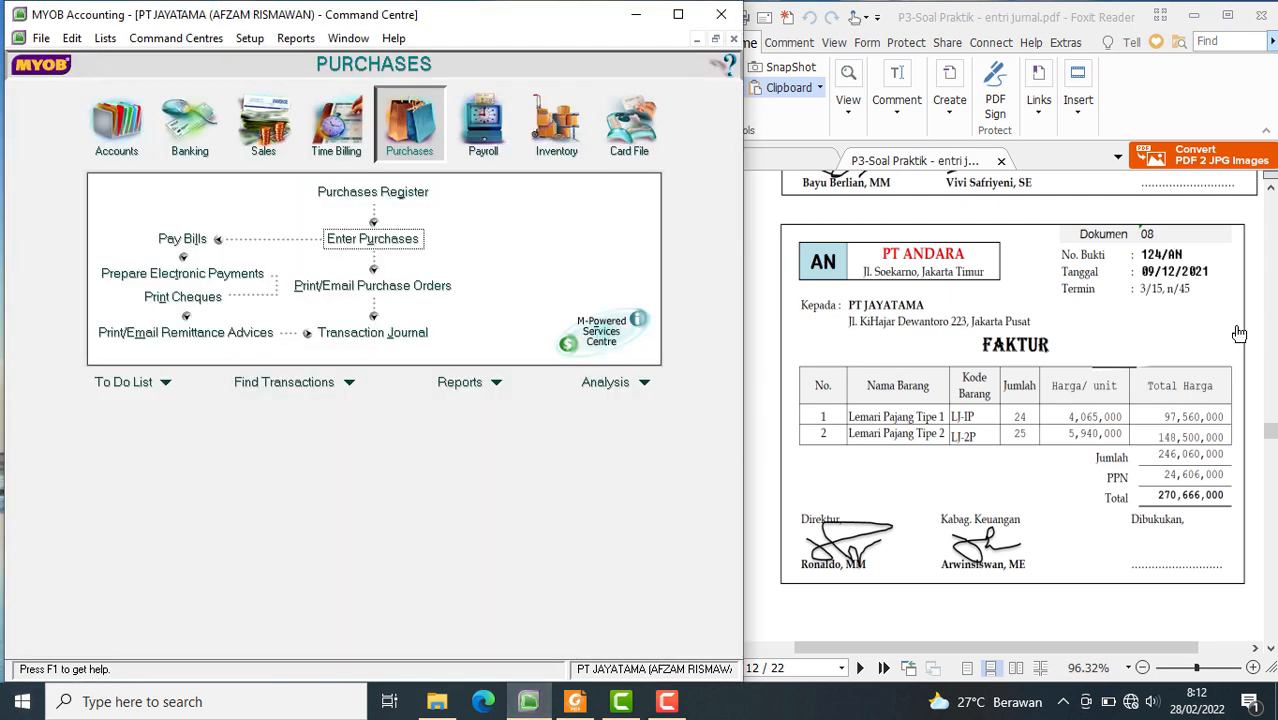